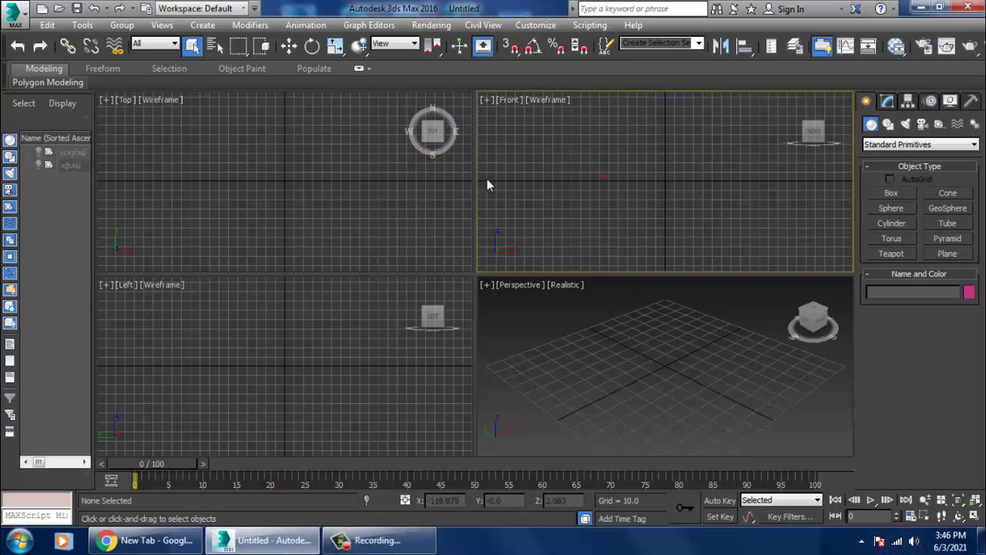
- Open bed.jpg from the Desktop in the View Image File viewer
{"action": "left_click", "coordinate": [617, 351]}
{"action": "left_click", "coordinate": [431, 24]}
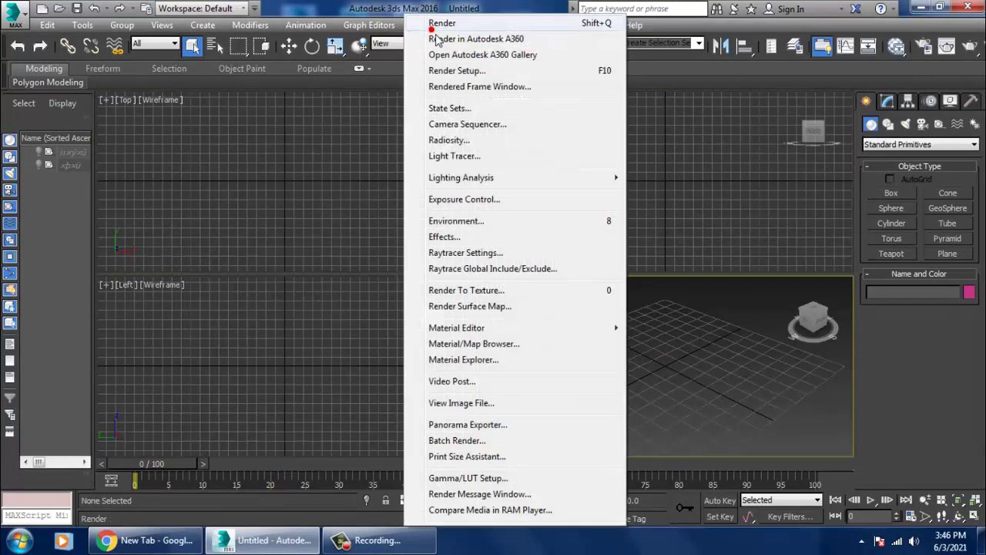
{"action": "left_click", "coordinate": [472, 408]}
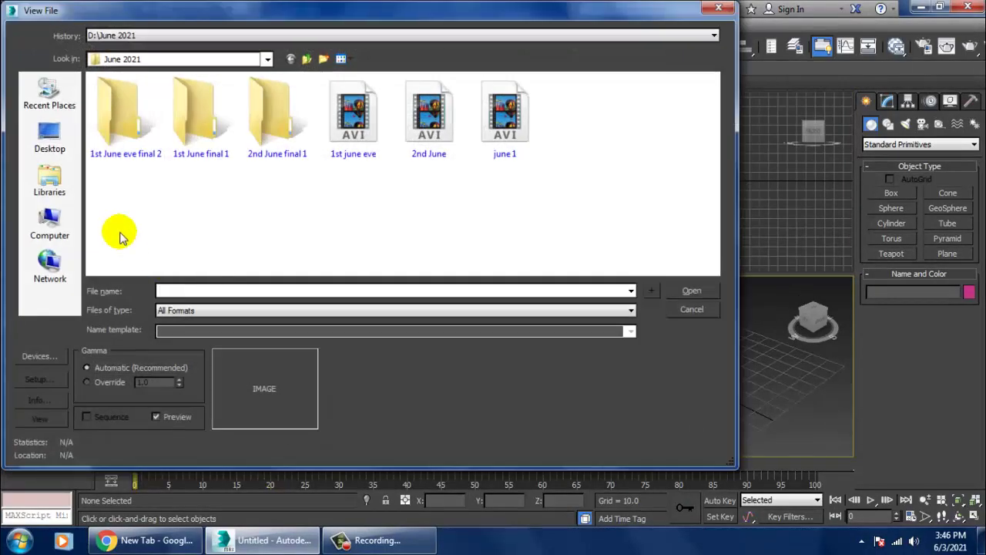
{"action": "left_click", "coordinate": [50, 135]}
{"action": "key", "text": "b"}
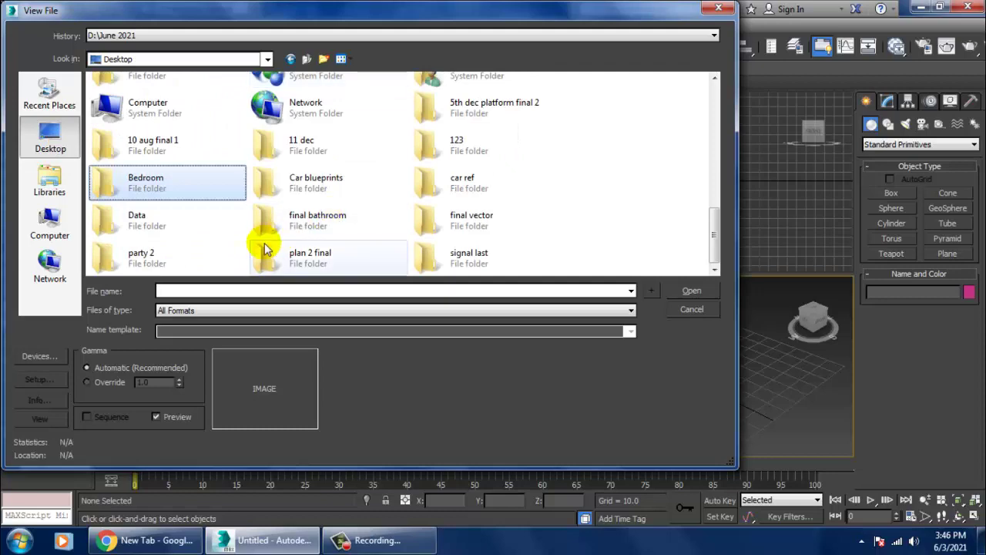
{"action": "type", "text": "ed"}
{"action": "double_click", "coordinate": [286, 77]}
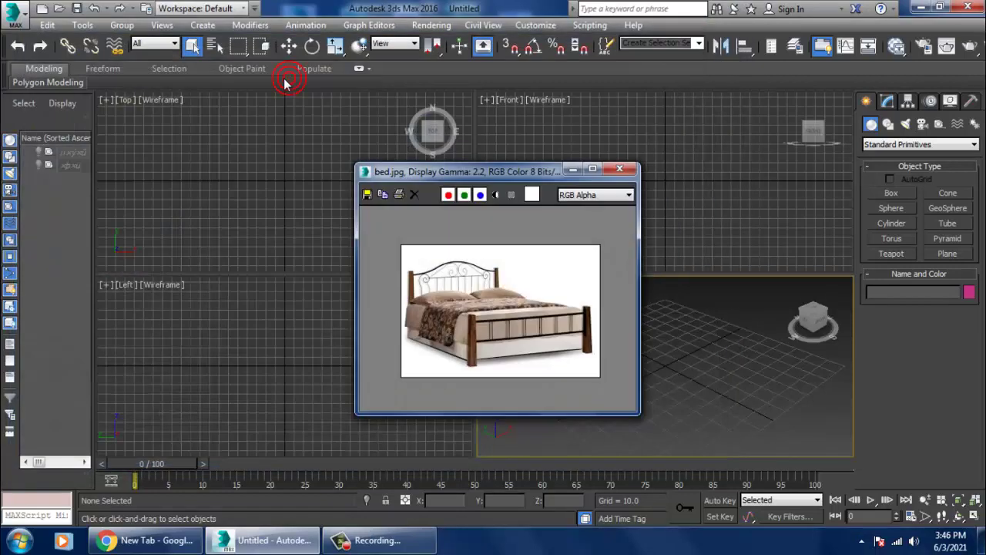
- Move the bed.jpg viewer window to the upper left and enlarge it
{"action": "left_click_drag", "start_coordinate": [504, 175], "coordinate": [181, 95]}
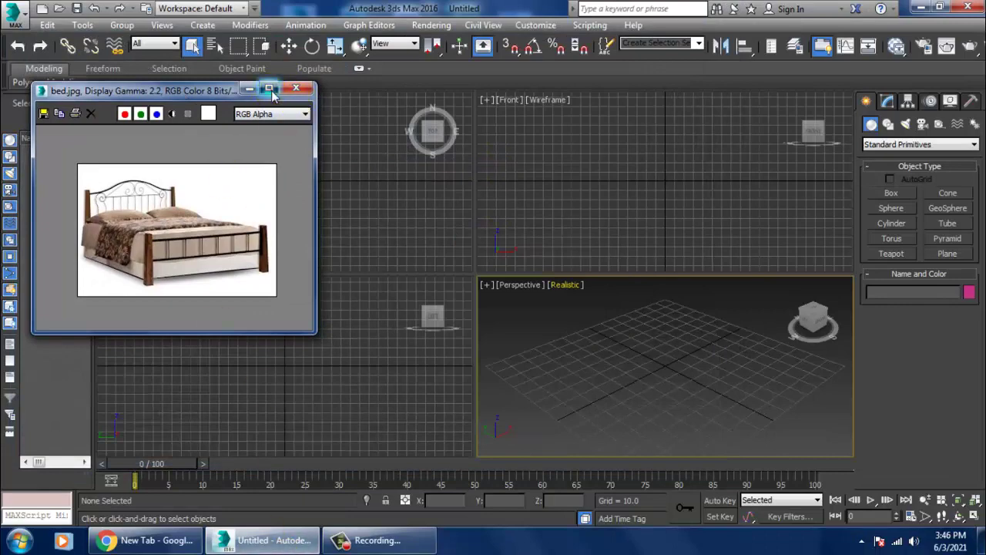
{"action": "left_click", "coordinate": [268, 88]}
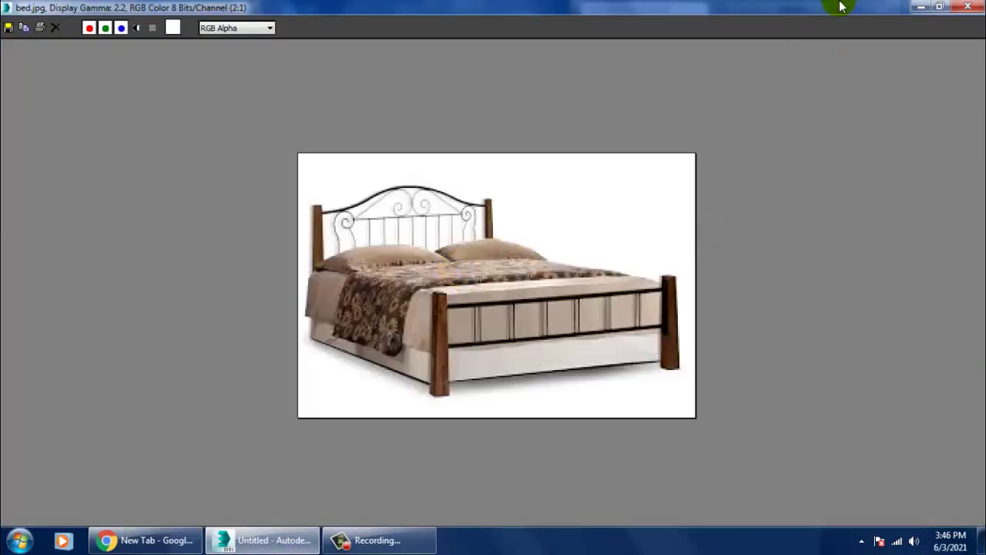
{"action": "left_click", "coordinate": [940, 7]}
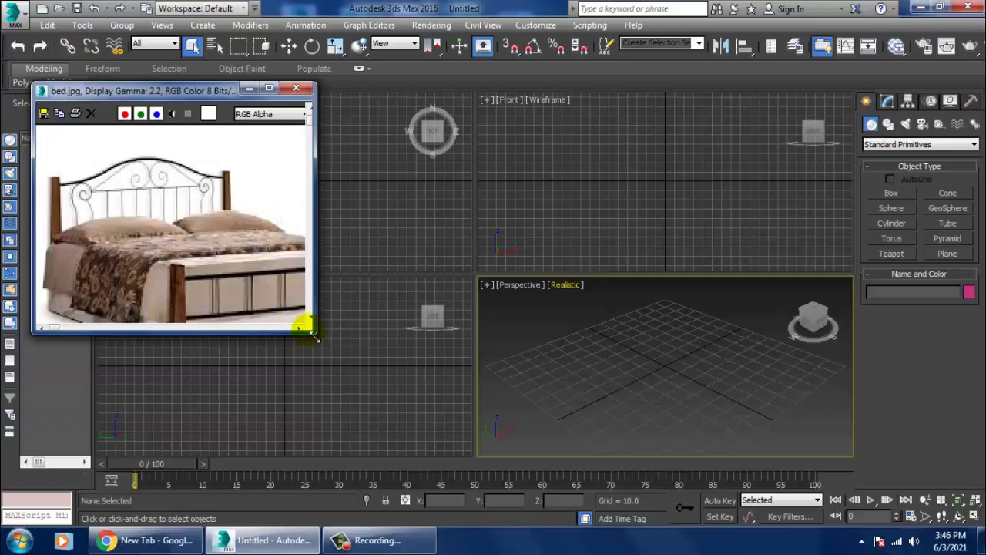
{"action": "left_click_drag", "start_coordinate": [312, 333], "coordinate": [379, 446]}
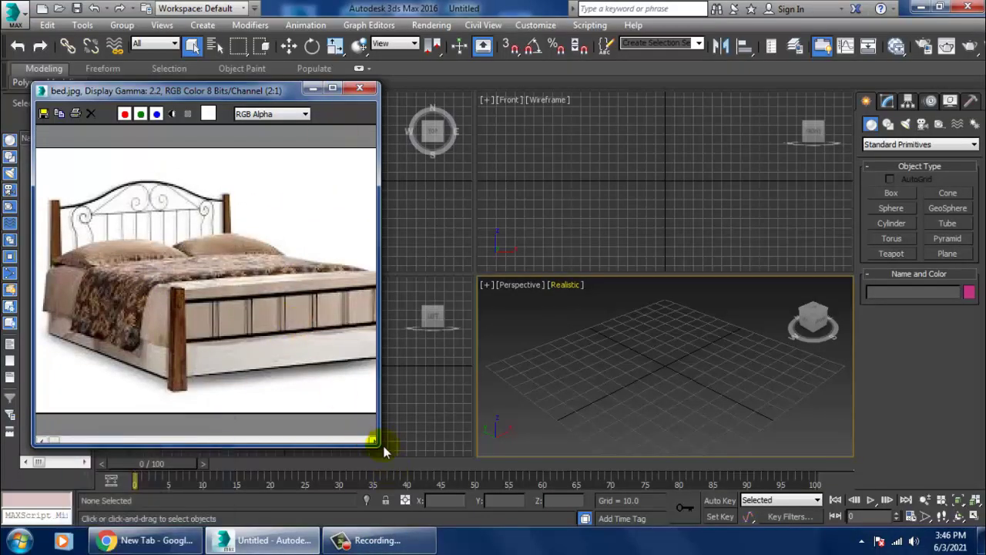
{"action": "left_click_drag", "start_coordinate": [378, 446], "coordinate": [459, 477]}
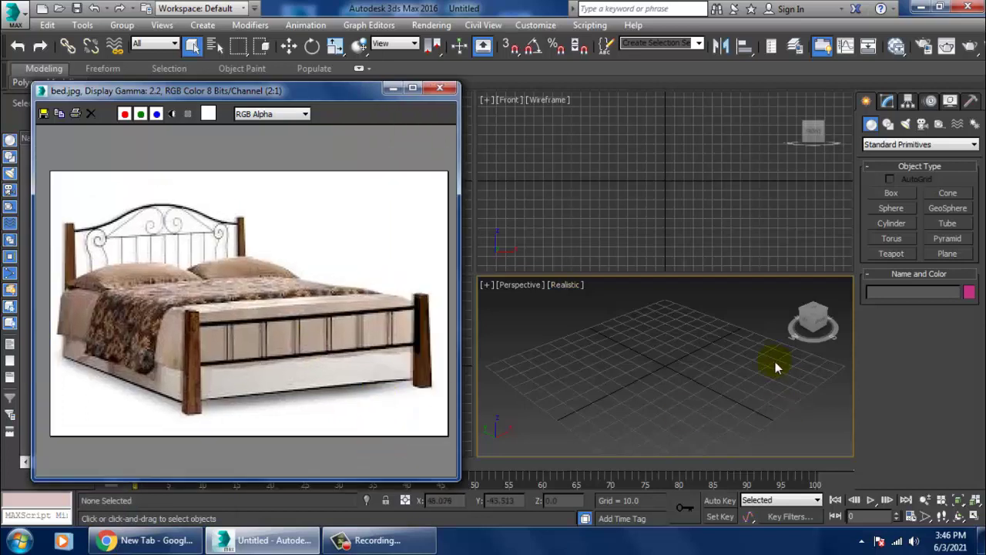
- Draw a large floor plane in the maximized Perspective view
{"action": "left_click", "coordinate": [948, 253]}
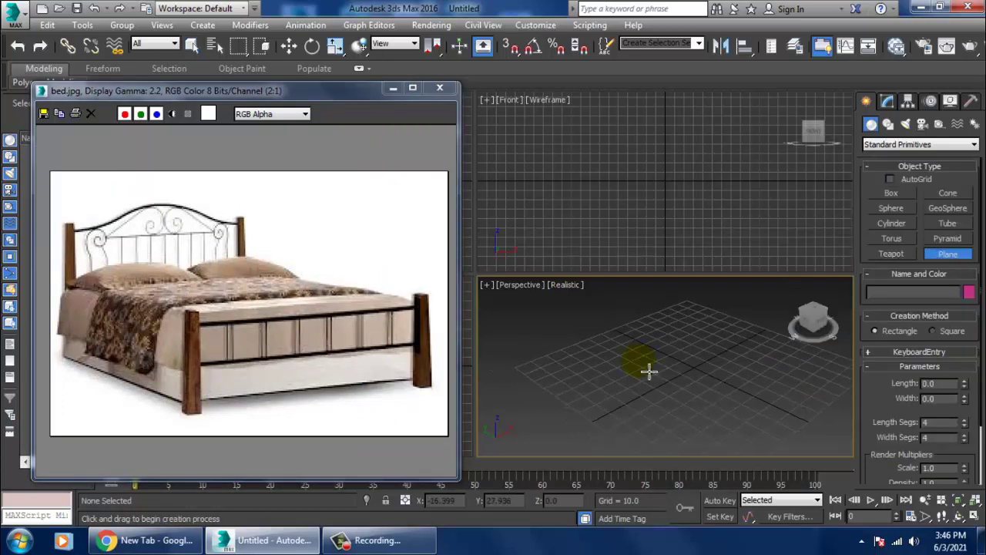
{"action": "key", "text": "alt+w"}
{"action": "left_click_drag", "start_coordinate": [659, 170], "coordinate": [663, 277]}
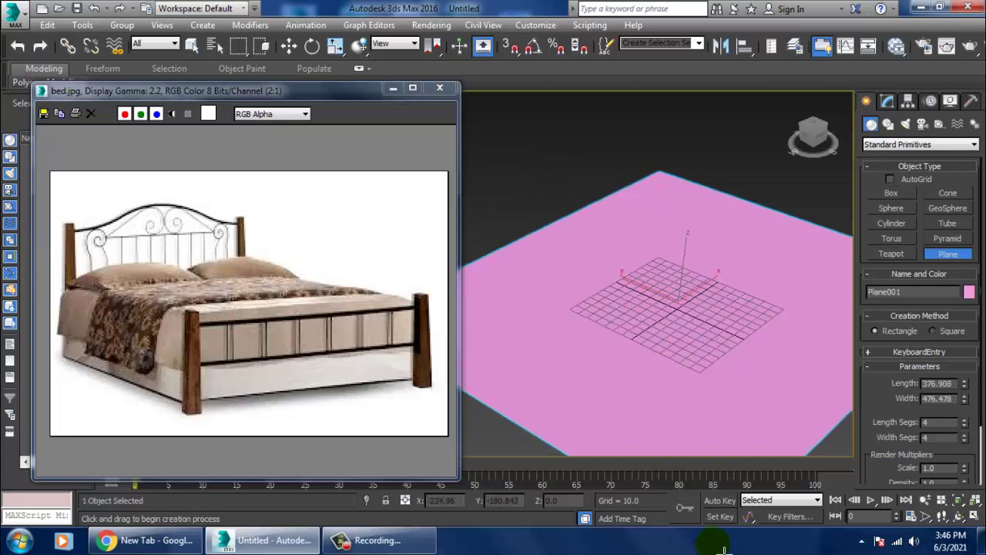
{"action": "key", "text": "w"}
{"action": "scroll", "coordinate": [663, 301], "scroll_direction": "up", "scroll_amount": 3}
{"action": "middle_click_drag", "start_coordinate": [660, 306], "coordinate": [721, 316]}
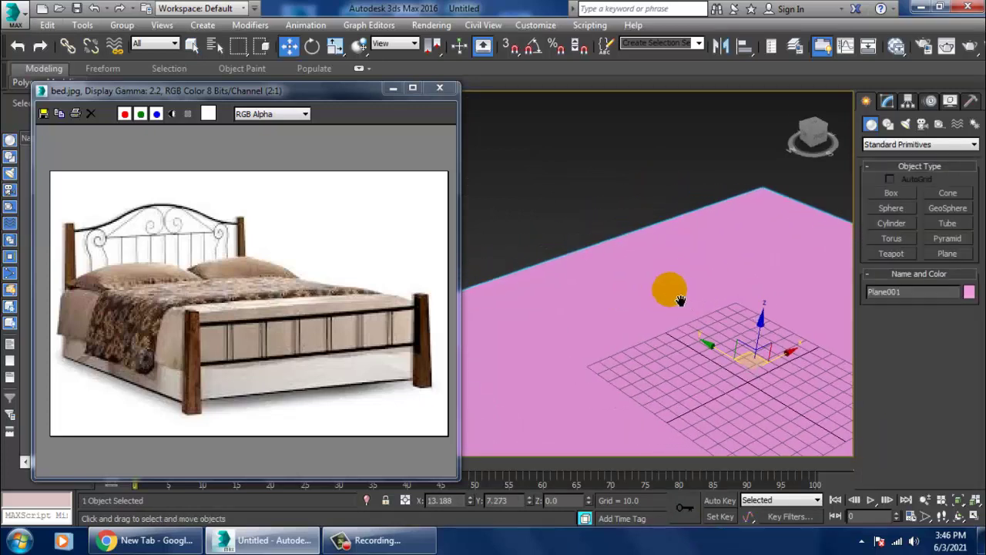
- Create a tall narrow box on the plane as the first bed post
{"action": "left_click", "coordinate": [899, 193]}
{"action": "left_click_drag", "start_coordinate": [540, 309], "coordinate": [544, 321]}
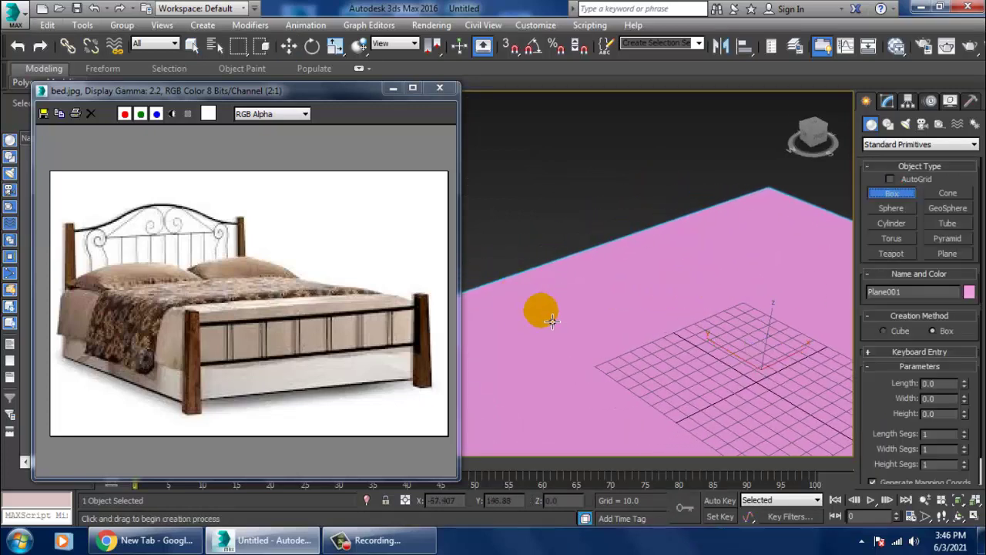
{"action": "left_click", "coordinate": [549, 332]}
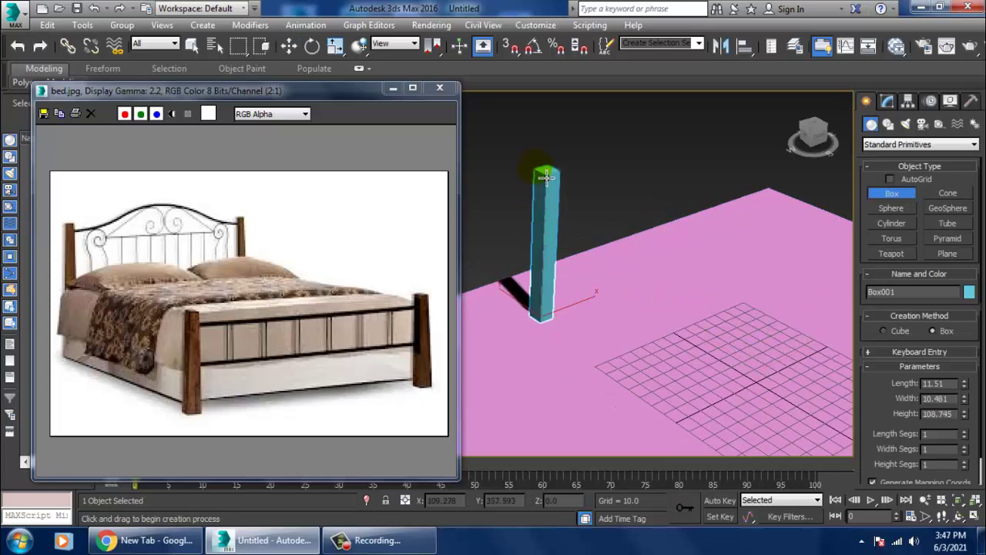
{"action": "left_click", "coordinate": [548, 155]}
{"action": "right_click", "coordinate": [617, 193]}
{"action": "middle_click_drag", "start_coordinate": [616, 192], "coordinate": [554, 155], "text": "alt"}
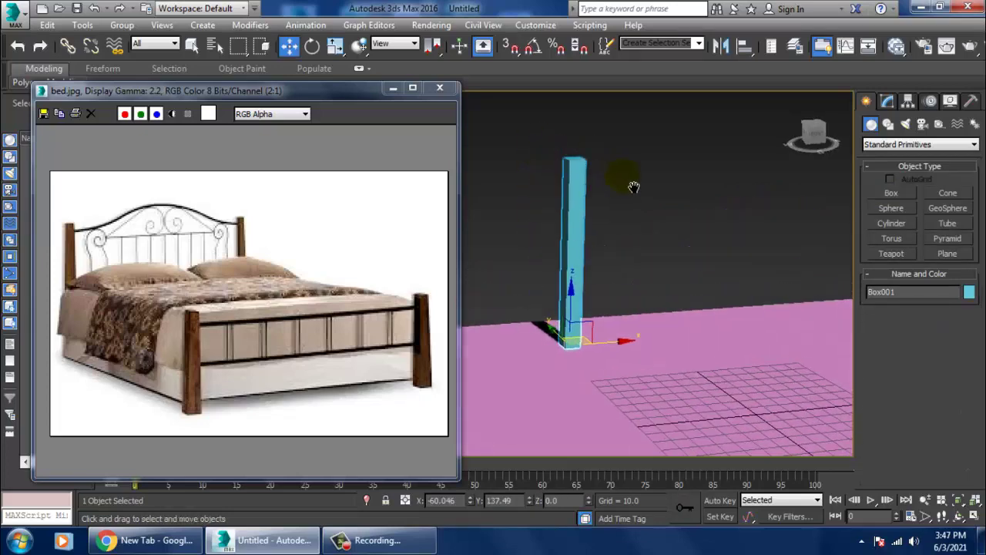
- Convert the post to Editable Poly and scale its four top vertices down to taper it
{"action": "right_click", "coordinate": [553, 156]}
{"action": "mouse_move", "coordinate": [579, 297]}
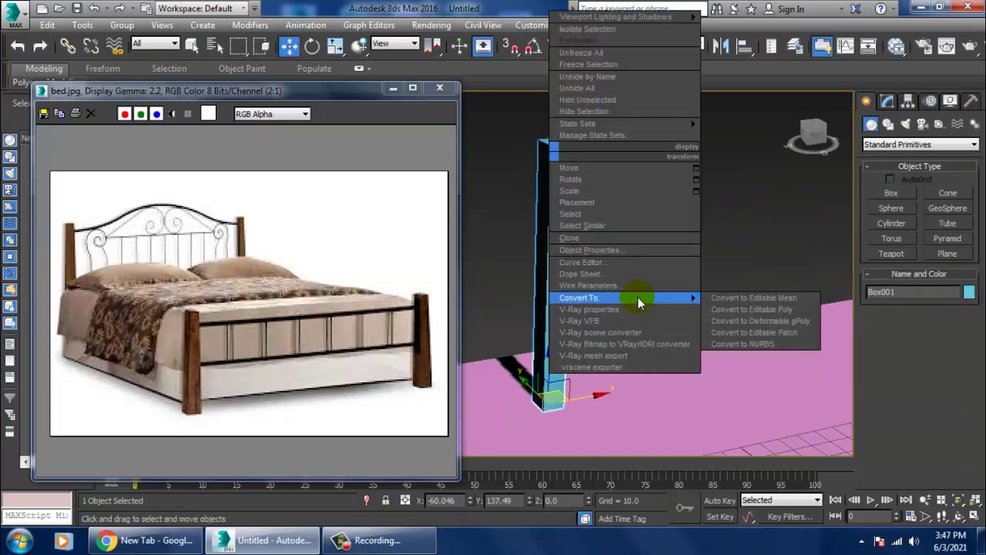
{"action": "left_click", "coordinate": [759, 322]}
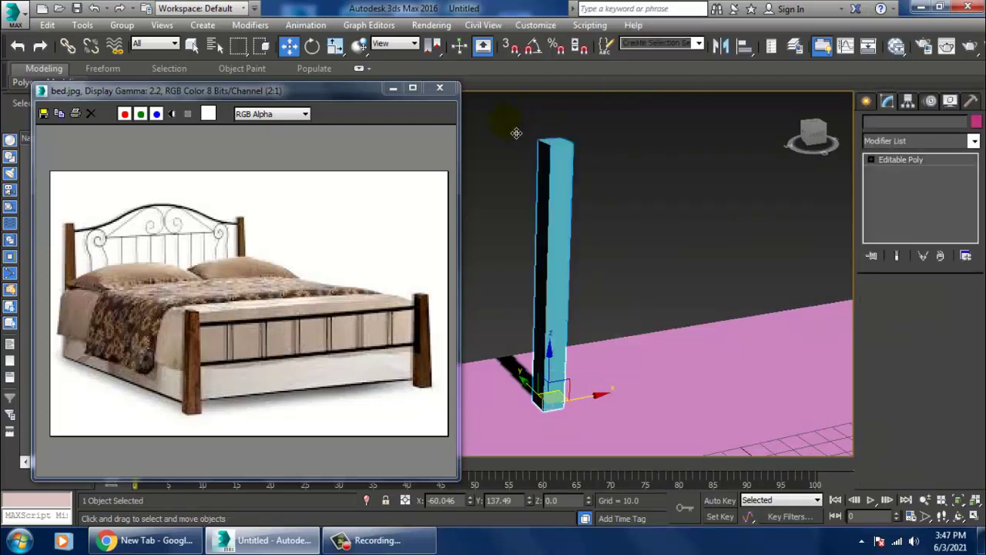
{"action": "key", "text": "1"}
{"action": "left_click_drag", "start_coordinate": [505, 123], "coordinate": [699, 188]}
{"action": "key", "text": "r"}
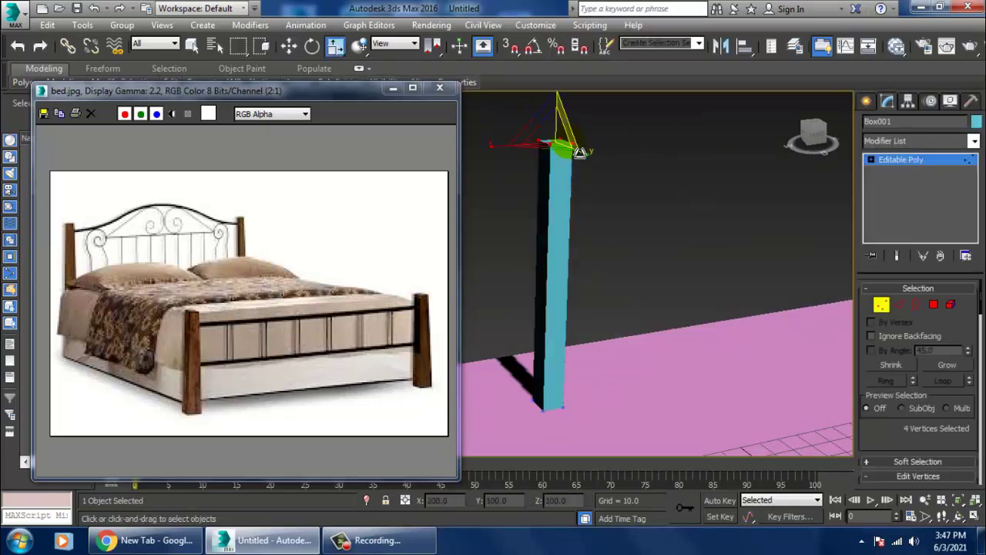
{"action": "key", "text": "F3"}
{"action": "key", "text": "F3"}
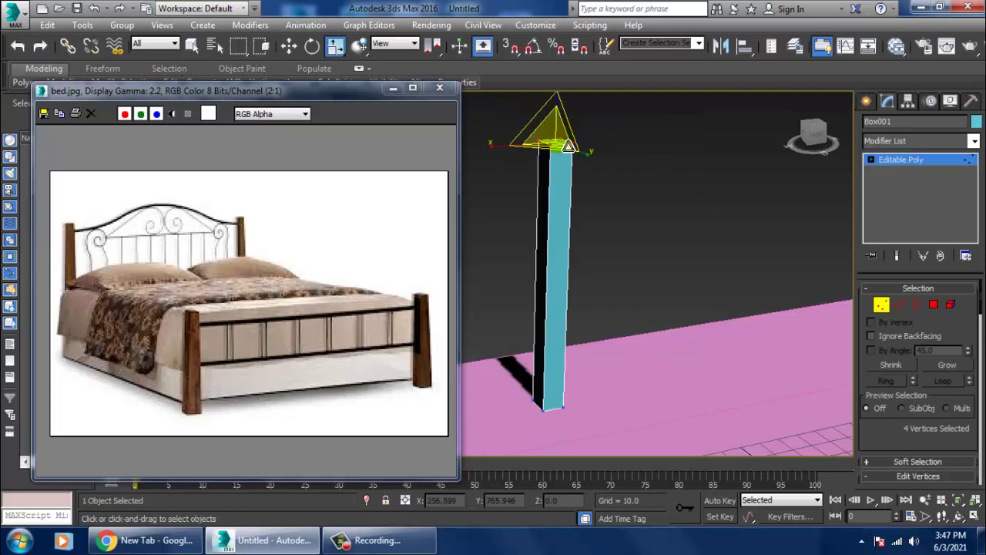
{"action": "left_click_drag", "start_coordinate": [568, 147], "coordinate": [607, 190]}
- Copy the post to the right along X, bringing up Clone Options
{"action": "key", "text": "w"}
{"action": "mouse_move", "coordinate": [596, 210]}
{"action": "middle_mouse_down", "text": "alt"}
{"action": "mouse_move", "coordinate": [638, 214]}
{"action": "mouse_move", "coordinate": [590, 202]}
{"action": "mouse_move", "coordinate": [705, 202]}
{"action": "middle_mouse_up", "text": "alt"}
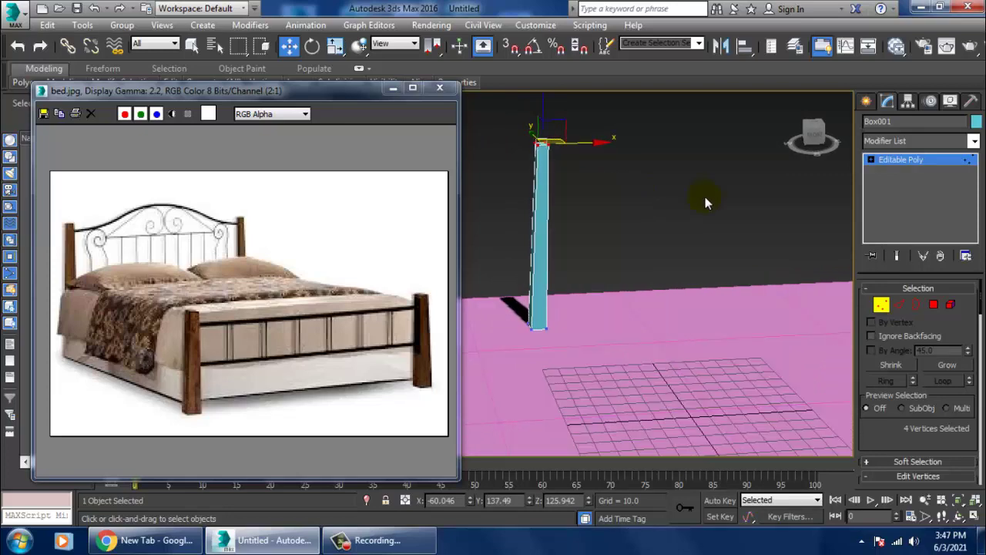
{"action": "left_click", "coordinate": [921, 160]}
{"action": "mouse_move", "coordinate": [588, 322]}
{"action": "left_mouse_down", "text": "shift"}
{"action": "mouse_move", "coordinate": [793, 327]}
{"action": "mouse_move", "coordinate": [821, 313]}
{"action": "left_mouse_up", "text": "shift"}
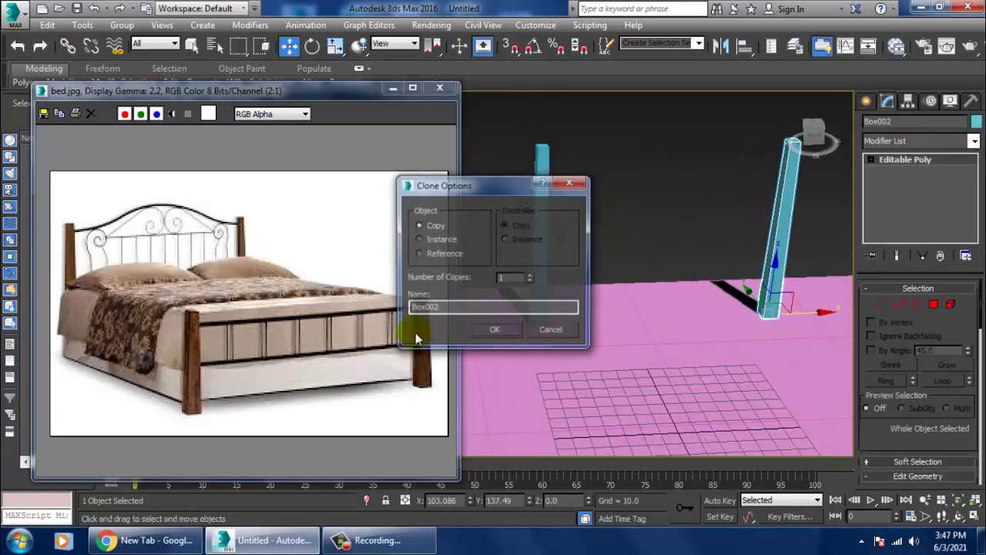
- Create the Box002 copy and orbit to see both posts
{"action": "left_click", "coordinate": [478, 331]}
{"action": "mouse_move", "coordinate": [806, 313]}
{"action": "middle_mouse_down", "text": "alt"}
{"action": "mouse_move", "coordinate": [704, 292]}
{"action": "mouse_move", "coordinate": [720, 330]}
{"action": "middle_mouse_up", "text": "alt"}
{"action": "scroll", "coordinate": [741, 295], "scroll_direction": "down", "scroll_amount": 3}
{"action": "scroll", "coordinate": [741, 295], "scroll_direction": "up", "scroll_amount": 2}
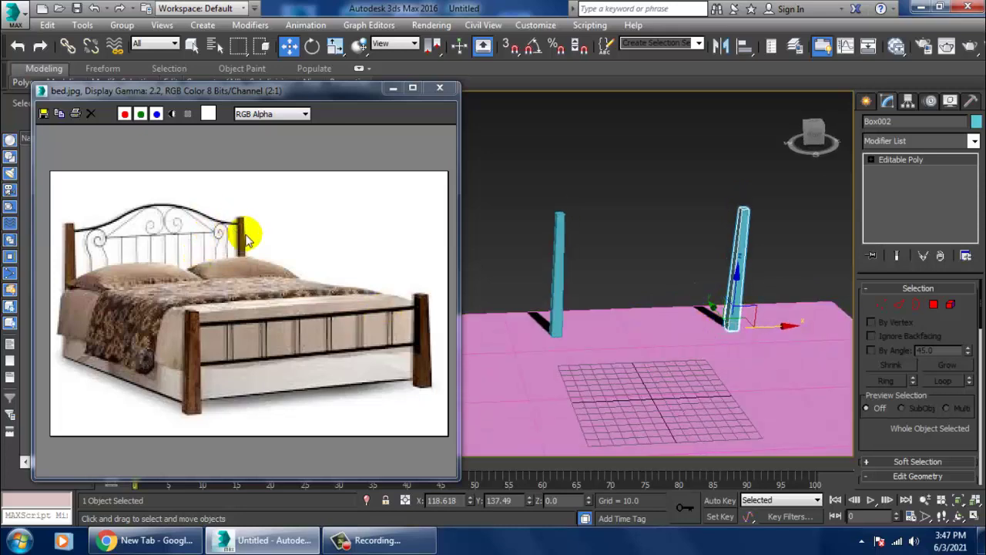
{"action": "middle_click_drag", "start_coordinate": [749, 291], "coordinate": [765, 305]}
- In the Front view, nudge the right post slightly further to the right
{"action": "key", "text": "alt+w"}
{"action": "key", "text": "alt+w"}
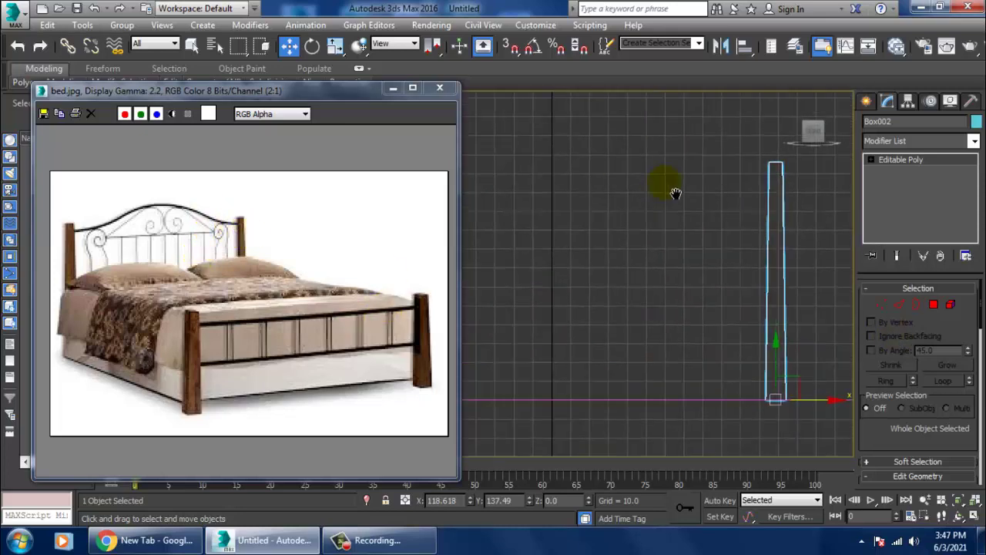
{"action": "scroll", "coordinate": [658, 192], "scroll_direction": "down", "scroll_amount": 3}
{"action": "middle_click_drag", "start_coordinate": [643, 220], "coordinate": [662, 223]}
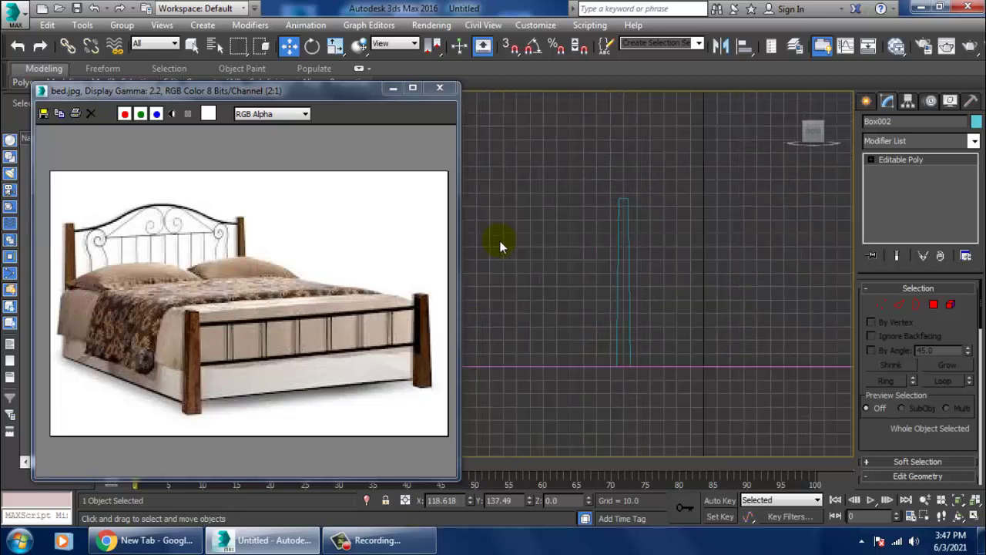
{"action": "scroll", "coordinate": [499, 241], "scroll_direction": "up", "scroll_amount": 3}
{"action": "middle_click_drag", "start_coordinate": [532, 264], "coordinate": [716, 307]}
{"action": "scroll", "coordinate": [715, 307], "scroll_direction": "down", "scroll_amount": 2}
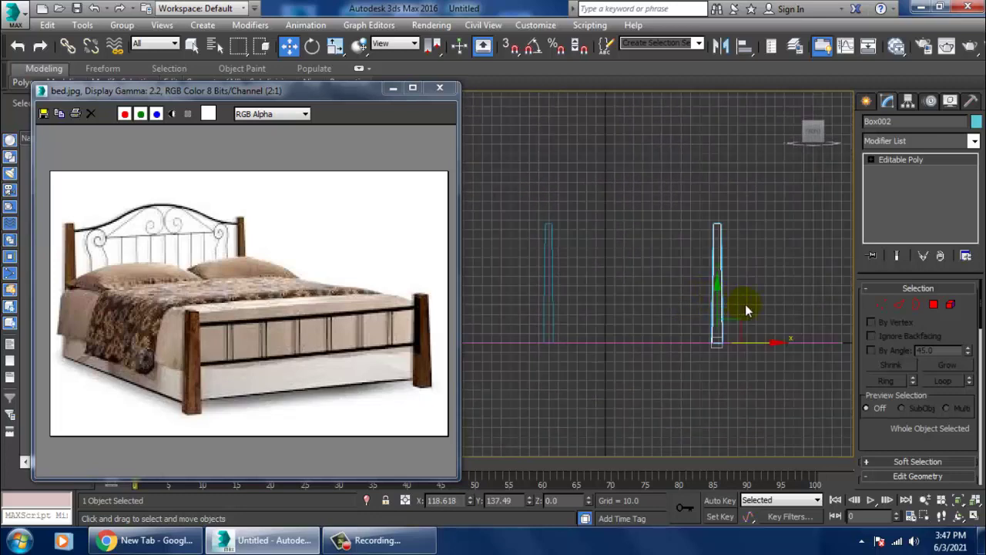
{"action": "left_click_drag", "start_coordinate": [774, 352], "coordinate": [777, 352]}
{"action": "scroll", "coordinate": [899, 450], "scroll_direction": "down", "scroll_amount": 3}
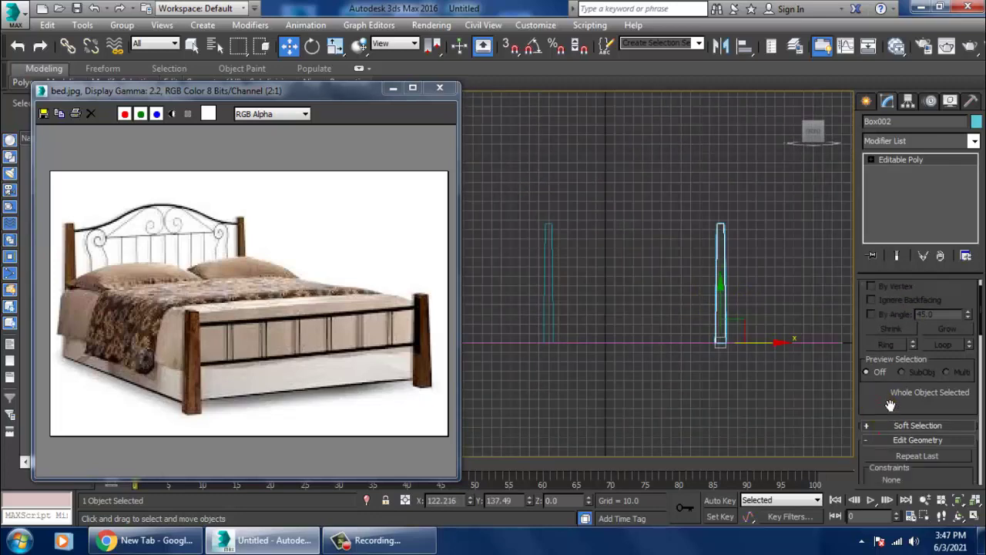
{"action": "scroll", "coordinate": [894, 439], "scroll_direction": "down", "scroll_amount": 1}
- Attach the left post to Box002 so both posts form one Editable Poly
{"action": "left_click", "coordinate": [886, 435]}
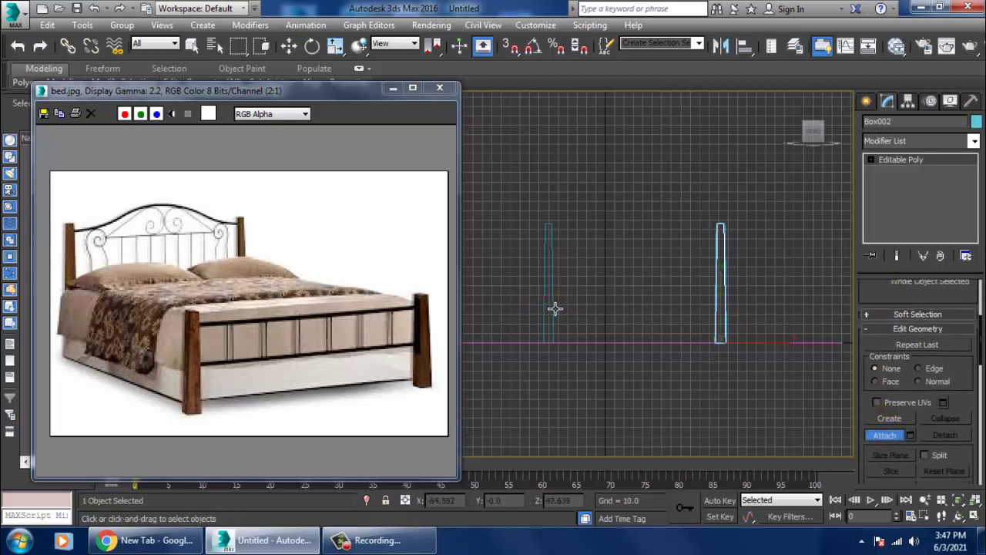
{"action": "left_click", "coordinate": [552, 307]}
{"action": "key", "text": "1"}
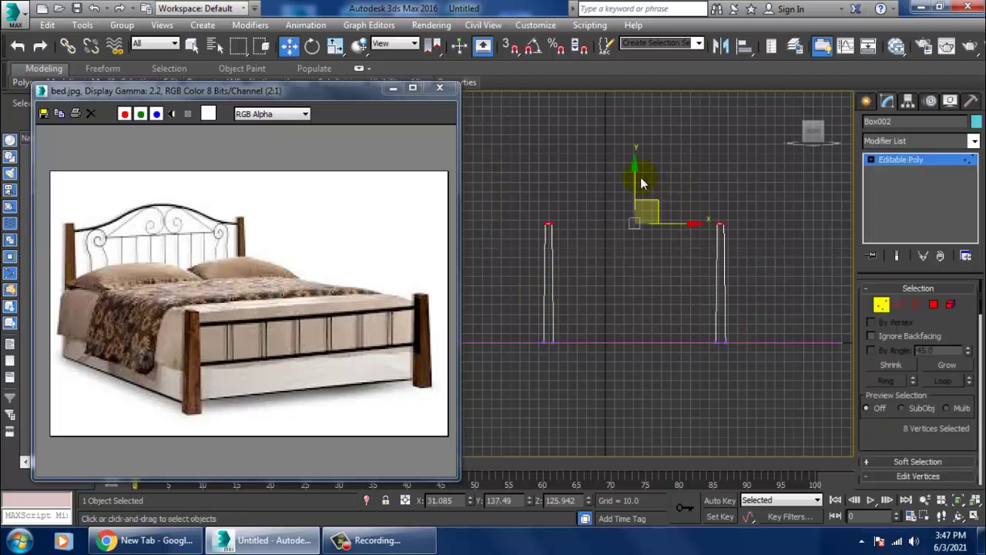
{"action": "left_click", "coordinate": [896, 160]}
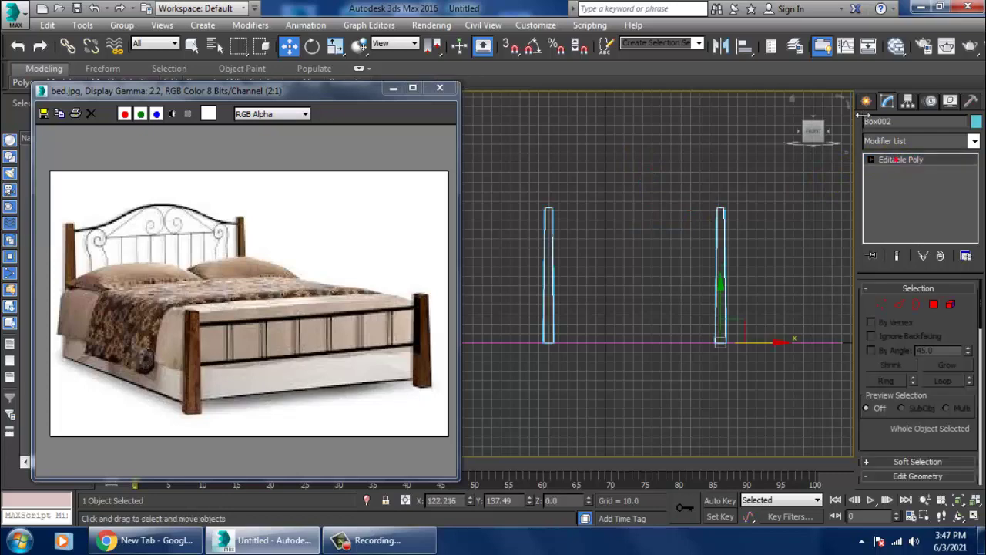
{"action": "left_click", "coordinate": [866, 101]}
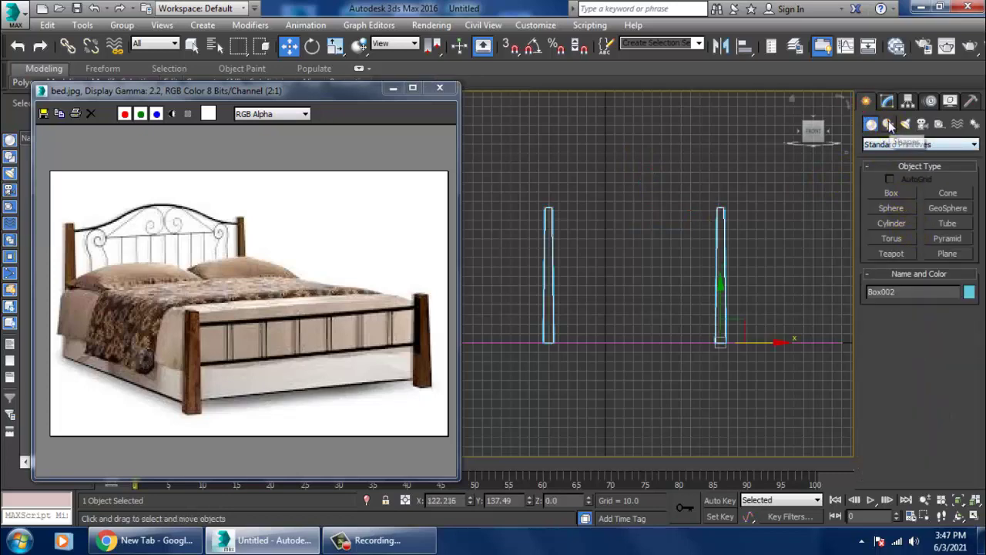
{"action": "left_click", "coordinate": [888, 124]}
{"action": "left_click", "coordinate": [892, 204]}
{"action": "mouse_move", "coordinate": [667, 235]}
{"action": "middle_mouse_down"}
{"action": "mouse_move", "coordinate": [678, 270]}
{"action": "mouse_move", "coordinate": [660, 288]}
{"action": "middle_mouse_up"}
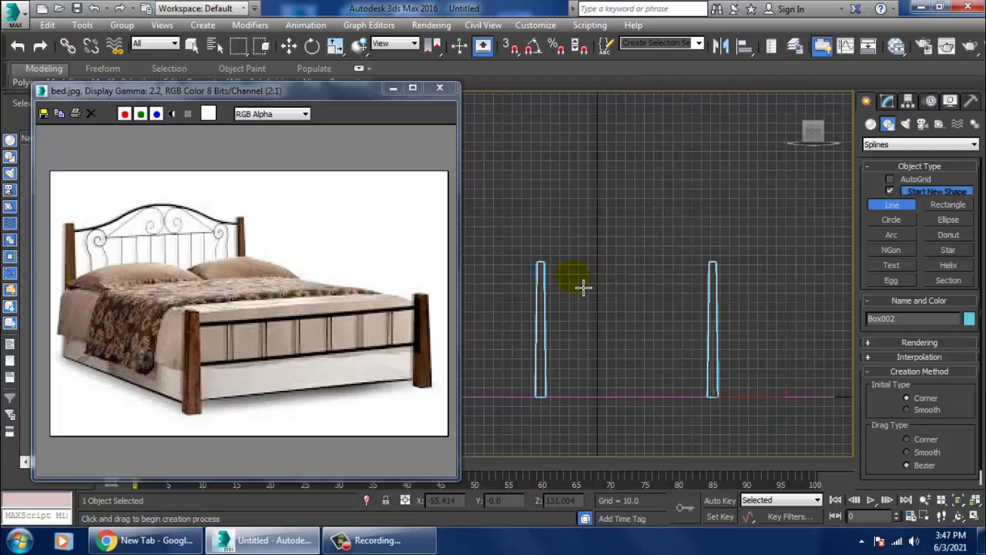
{"action": "left_click", "coordinate": [545, 274]}
{"action": "scroll", "coordinate": [564, 288], "scroll_direction": "up", "scroll_amount": 2}
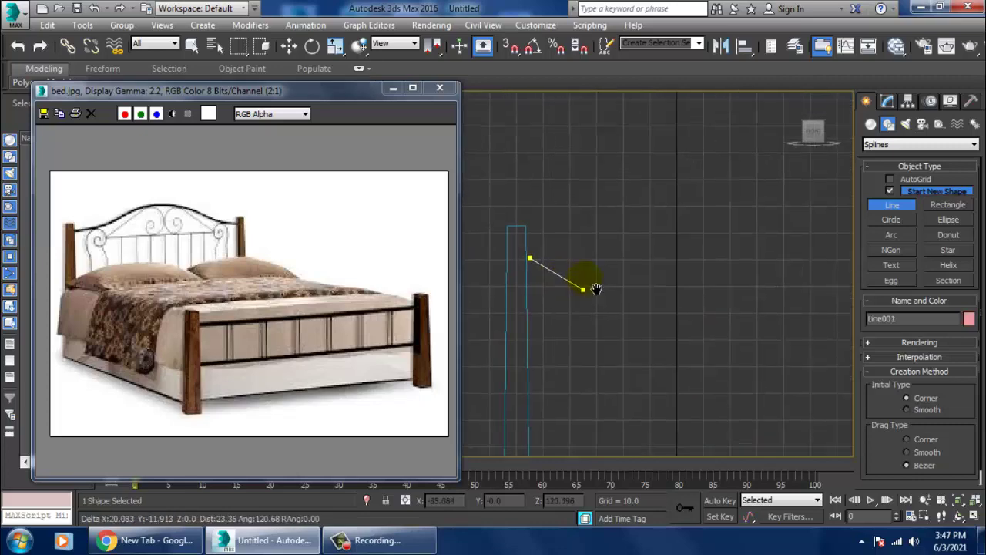
{"action": "mouse_move", "coordinate": [591, 286]}
{"action": "middle_mouse_down"}
{"action": "mouse_move", "coordinate": [619, 276]}
{"action": "mouse_move", "coordinate": [548, 264]}
{"action": "mouse_move", "coordinate": [659, 260]}
{"action": "middle_mouse_up"}
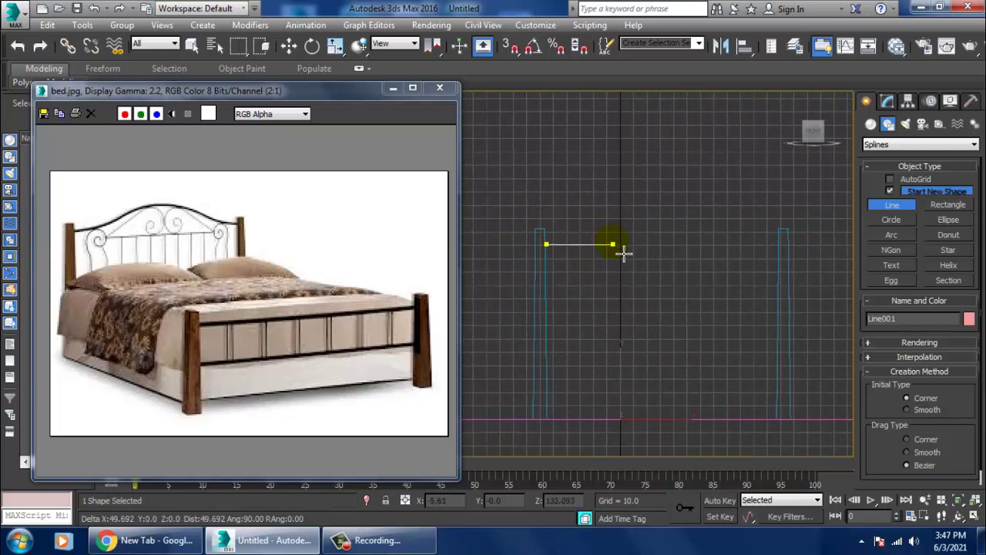
{"action": "left_click", "coordinate": [595, 244]}
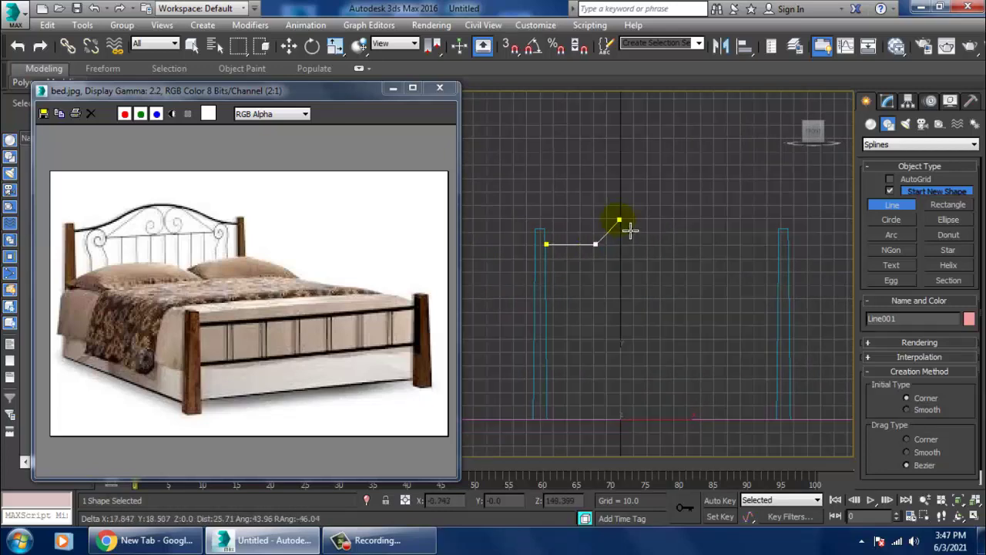
{"action": "left_click", "coordinate": [619, 220]}
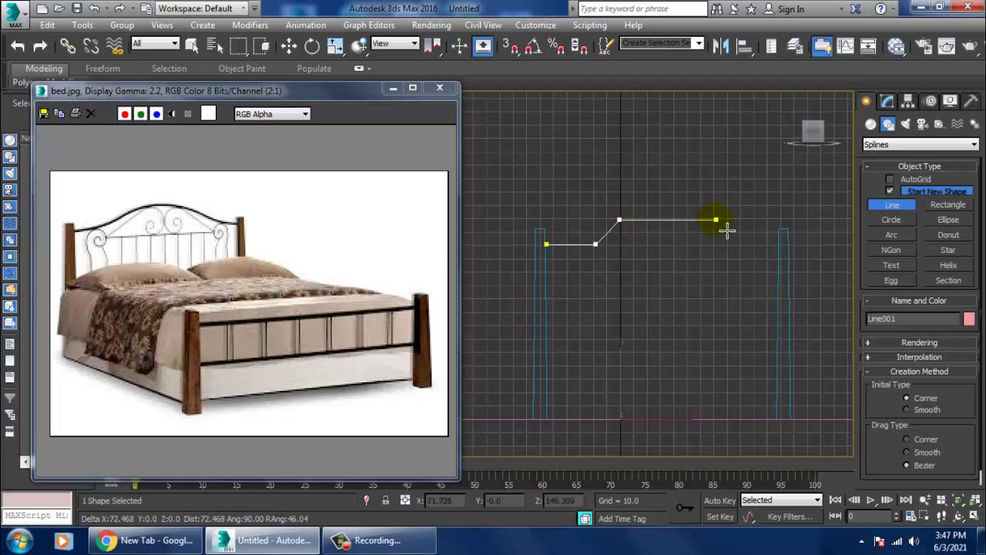
{"action": "left_click", "coordinate": [715, 220]}
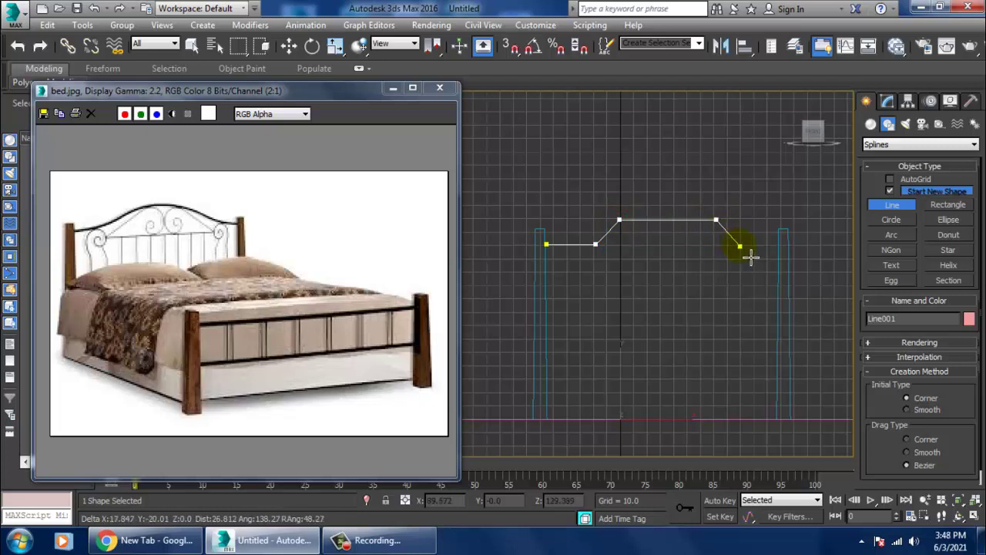
{"action": "left_click", "coordinate": [740, 246]}
{"action": "left_click", "coordinate": [792, 257]}
{"action": "right_click", "coordinate": [792, 257]}
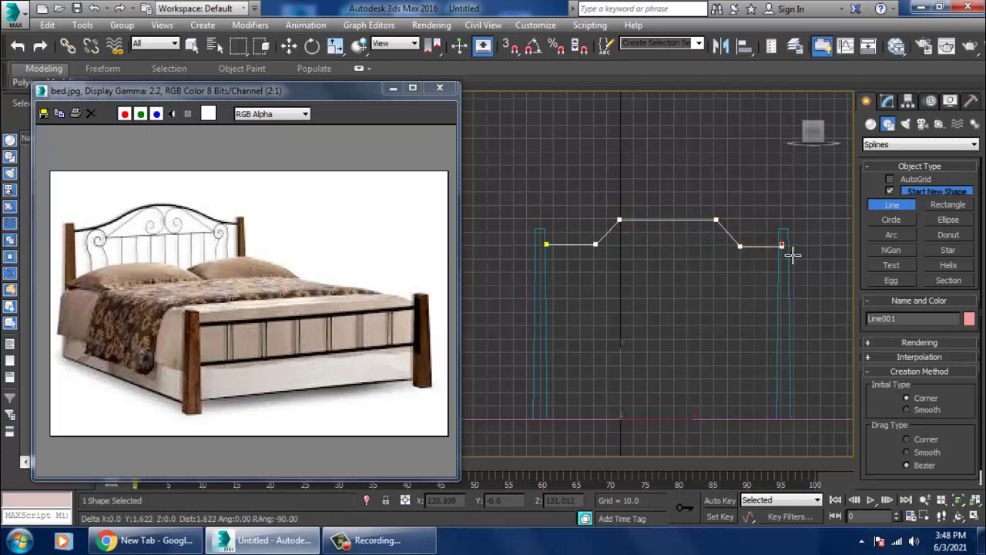
{"action": "left_click_drag", "start_coordinate": [718, 235], "coordinate": [687, 229]}
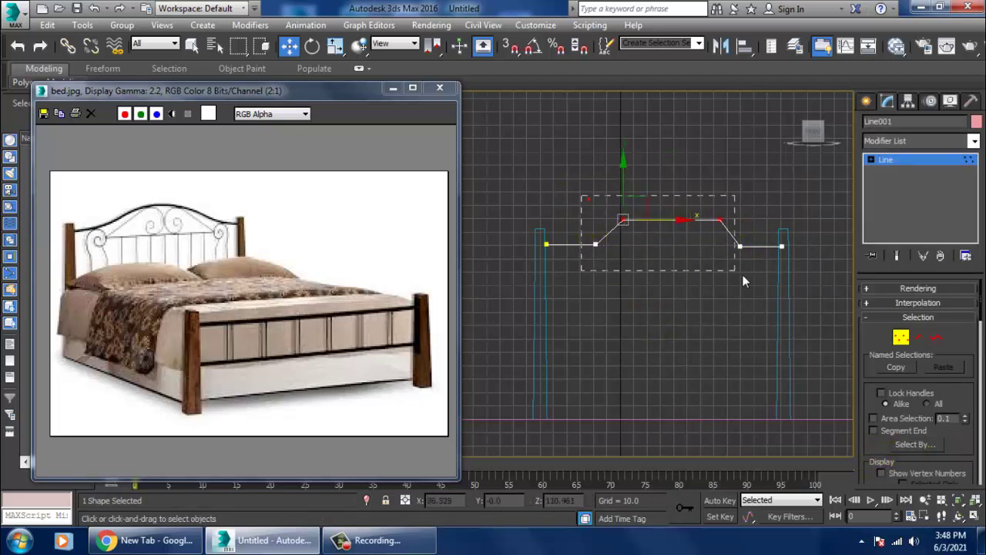
{"action": "left_click_drag", "start_coordinate": [742, 282], "coordinate": [743, 283]}
{"action": "scroll", "coordinate": [883, 456], "scroll_direction": "down", "scroll_amount": 3}
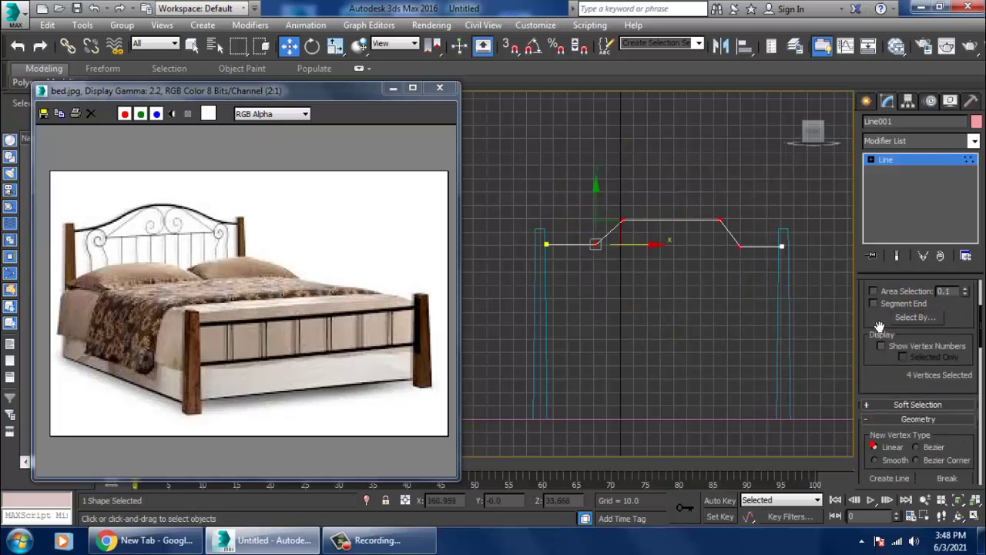
{"action": "scroll", "coordinate": [886, 459], "scroll_direction": "down", "scroll_amount": 3}
{"action": "scroll", "coordinate": [894, 462], "scroll_direction": "down", "scroll_amount": 3}
{"action": "left_click", "coordinate": [891, 453]}
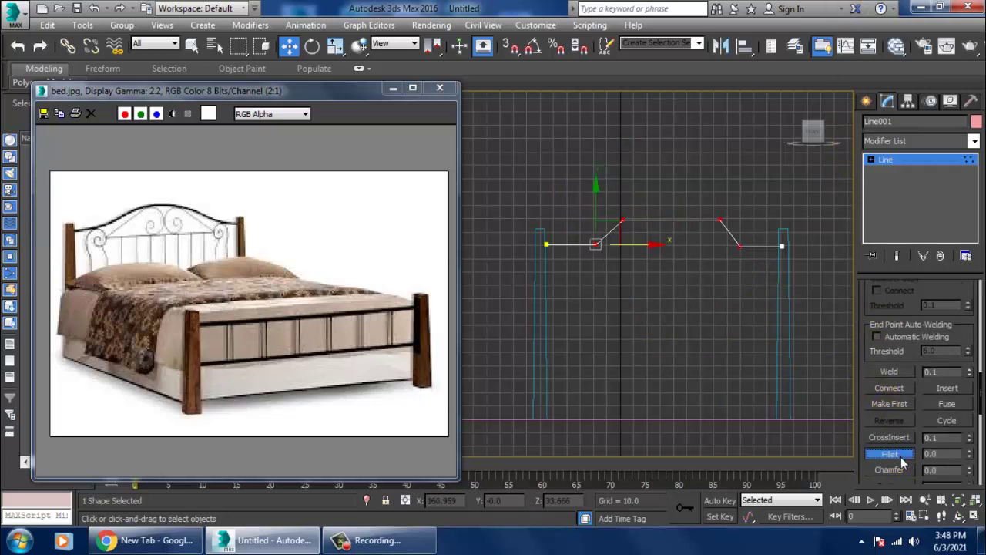
{"action": "left_click_drag", "start_coordinate": [725, 234], "coordinate": [718, 212]}
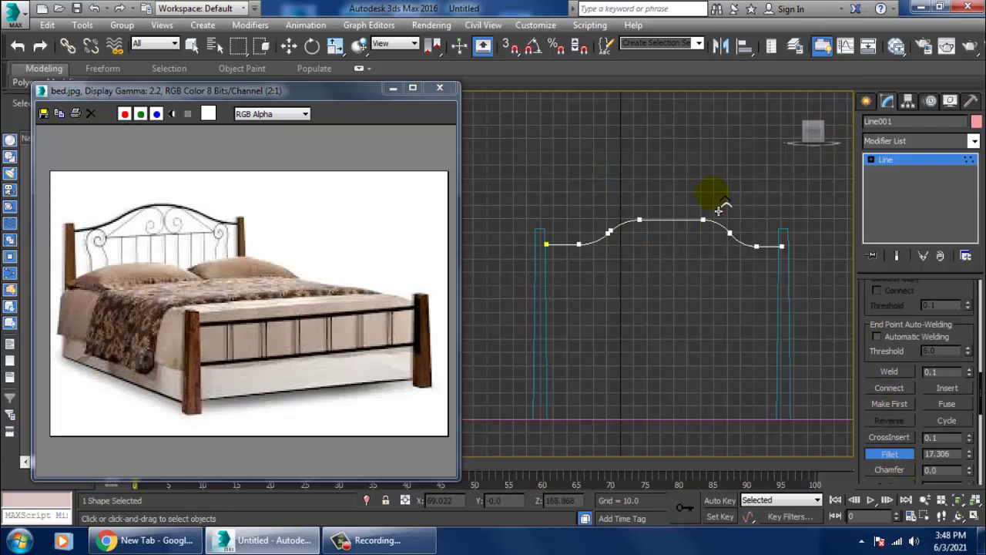
{"action": "right_click", "coordinate": [718, 212]}
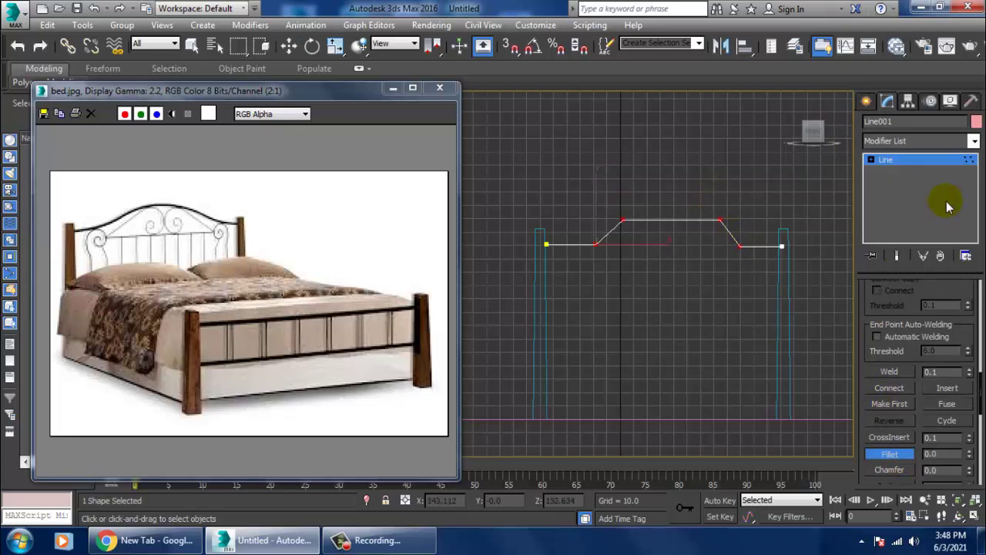
{"action": "left_click", "coordinate": [894, 160]}
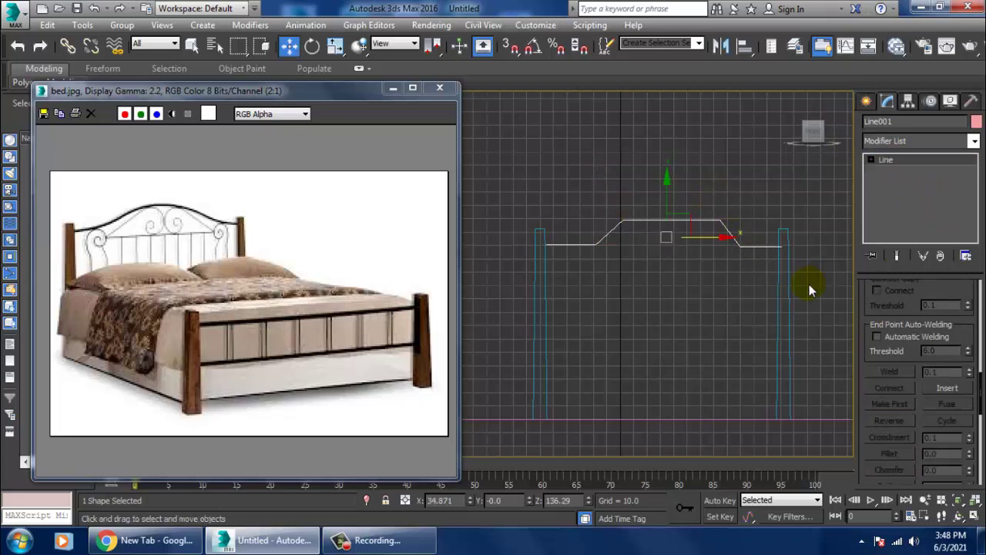
{"action": "key", "text": "Delete"}
- Draw Line001 from the left post top through a smooth arch to the right post top
{"action": "left_click", "coordinate": [864, 101]}
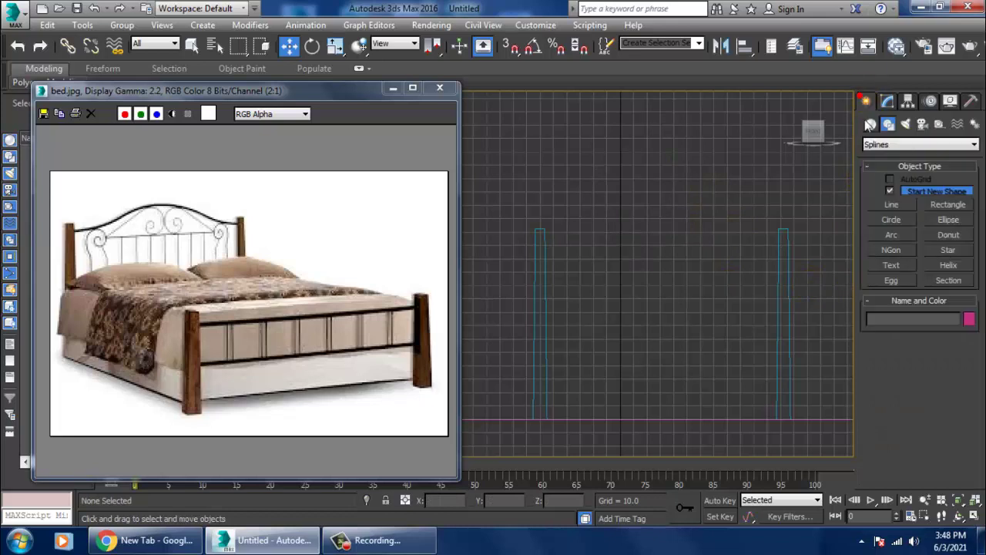
{"action": "left_click", "coordinate": [894, 205]}
{"action": "left_click", "coordinate": [543, 250]}
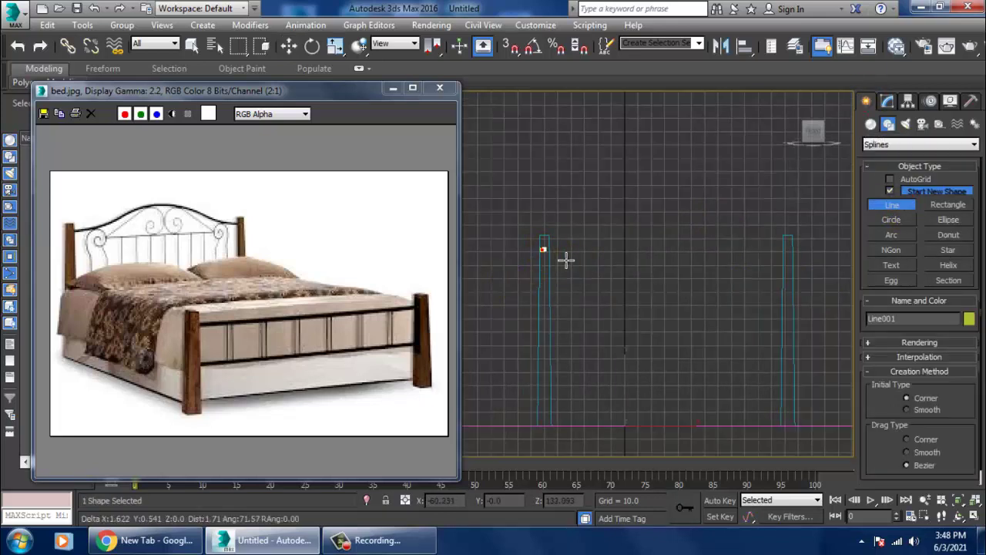
{"action": "left_click", "coordinate": [584, 245]}
{"action": "mouse_move", "coordinate": [672, 229]}
{"action": "left_mouse_down"}
{"action": "mouse_move", "coordinate": [715, 227]}
{"action": "mouse_move", "coordinate": [753, 259]}
{"action": "left_mouse_up"}
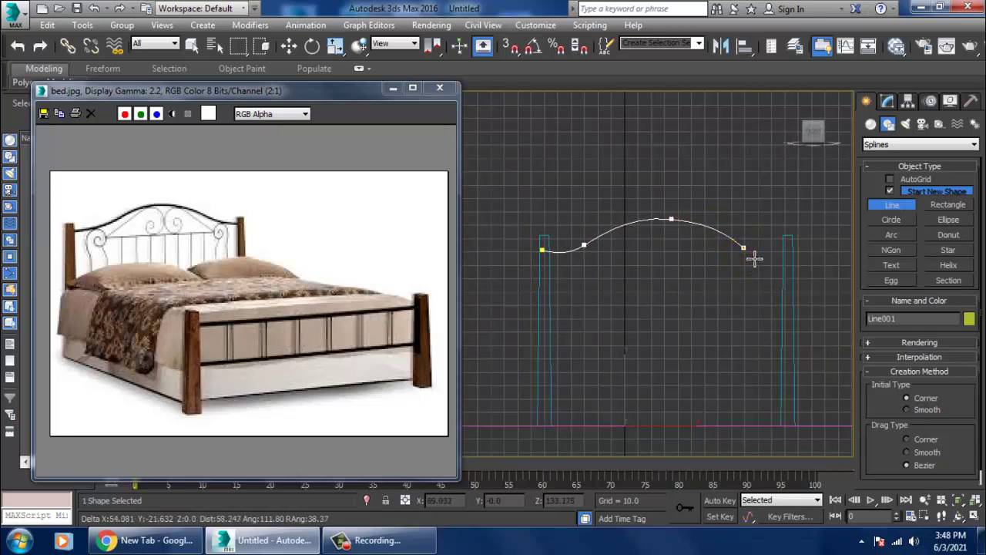
{"action": "left_click", "coordinate": [792, 260]}
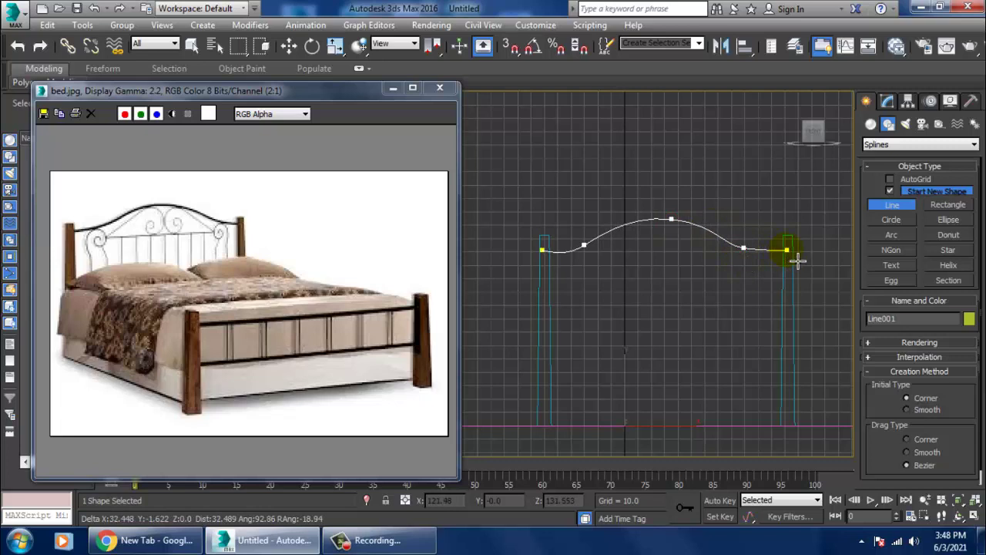
{"action": "right_click", "coordinate": [794, 260]}
- Reshape the curve near the left dip and raise the right end point to align it
{"action": "scroll", "coordinate": [590, 276], "scroll_direction": "up", "scroll_amount": 2}
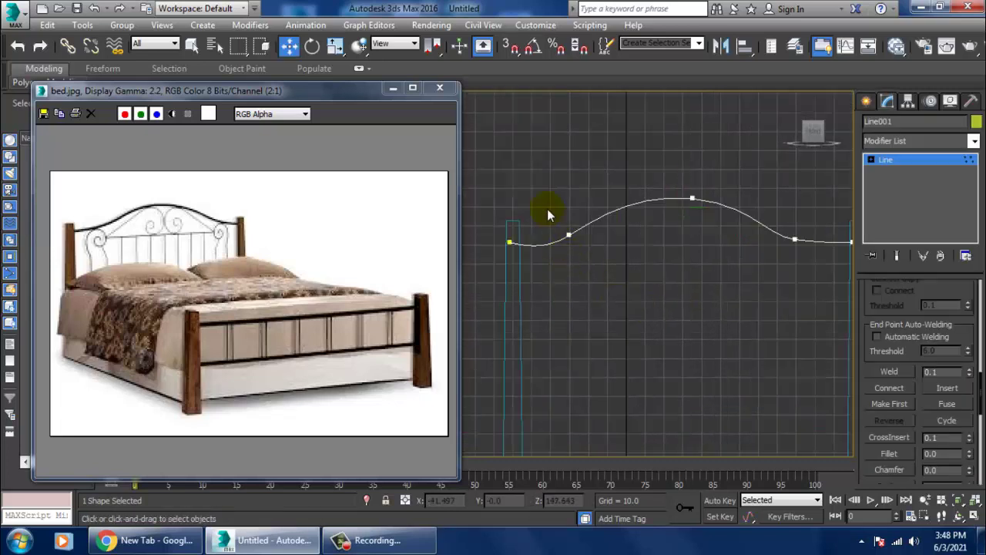
{"action": "left_click_drag", "start_coordinate": [624, 248], "coordinate": [636, 245]}
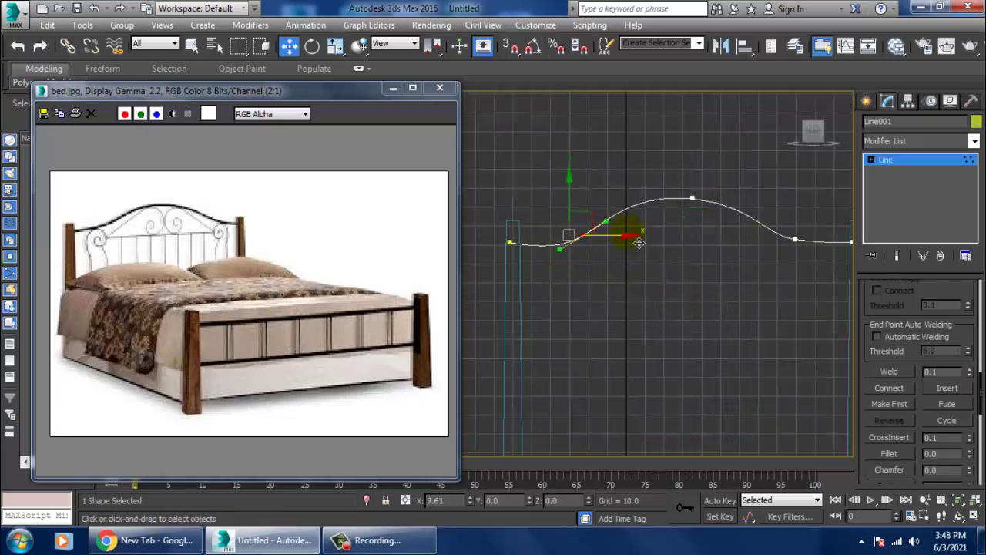
{"action": "middle_click_drag", "start_coordinate": [638, 243], "coordinate": [639, 257]}
{"action": "scroll", "coordinate": [639, 254], "scroll_direction": "down", "scroll_amount": 2}
{"action": "scroll", "coordinate": [725, 229], "scroll_direction": "down", "scroll_amount": 2}
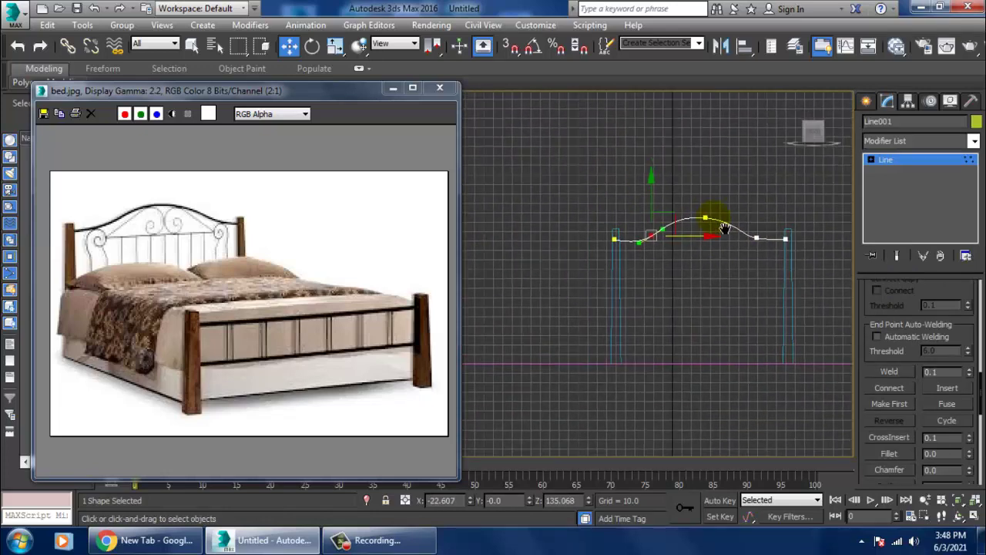
{"action": "scroll", "coordinate": [725, 228], "scroll_direction": "up", "scroll_amount": 2}
{"action": "mouse_move", "coordinate": [722, 223]}
{"action": "middle_mouse_down"}
{"action": "mouse_move", "coordinate": [681, 233]}
{"action": "mouse_move", "coordinate": [661, 208]}
{"action": "middle_mouse_up"}
{"action": "left_click_drag", "start_coordinate": [755, 196], "coordinate": [794, 227]}
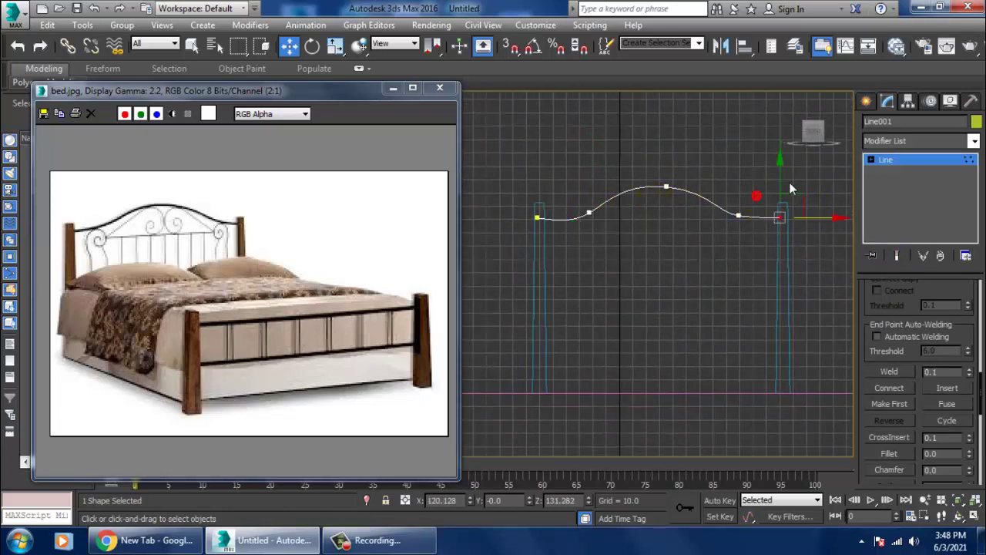
{"action": "left_click_drag", "start_coordinate": [791, 188], "coordinate": [794, 190]}
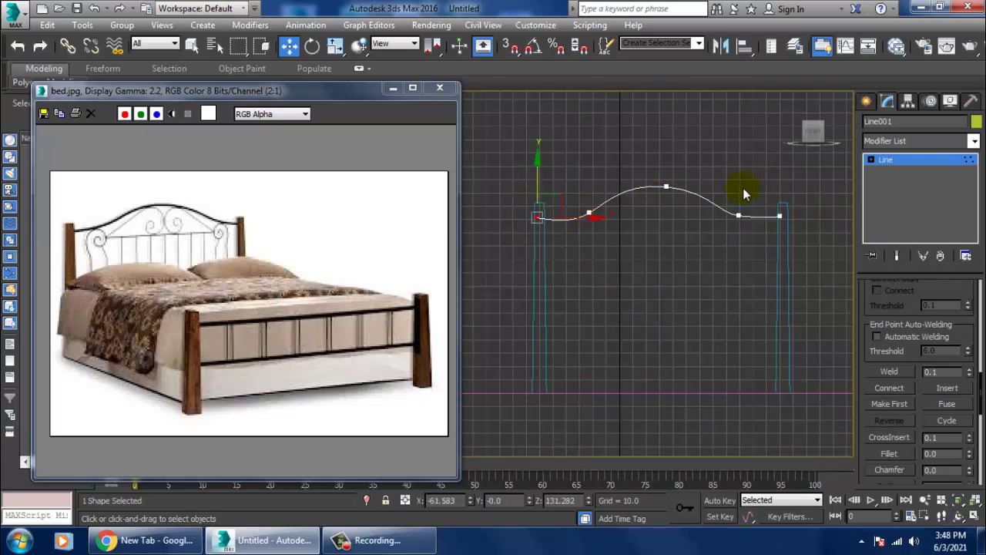
- Make the point left of the arch a Corner point and lift its tangent to bend the curve
{"action": "left_click_drag", "start_coordinate": [742, 189], "coordinate": [728, 231]}
{"action": "left_click", "coordinate": [584, 212]}
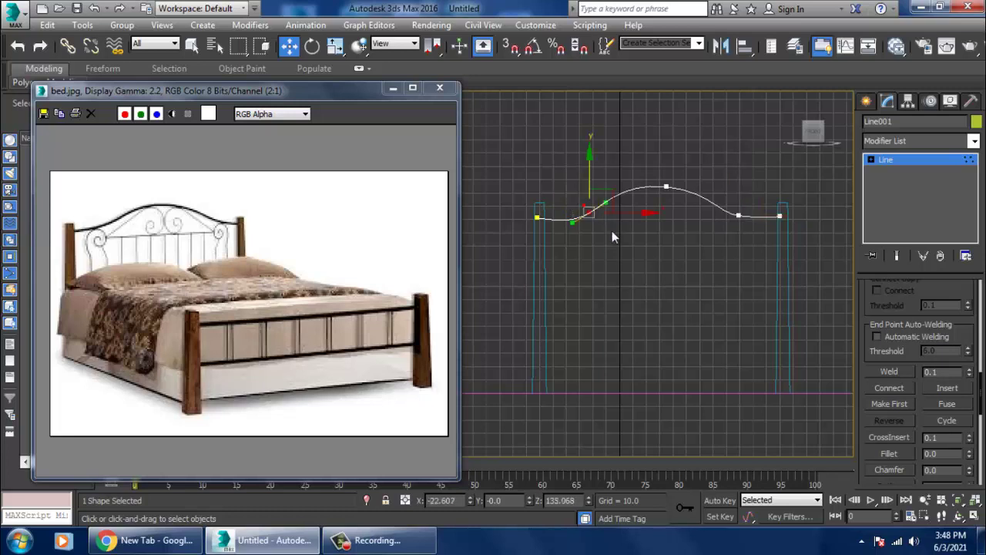
{"action": "scroll", "coordinate": [612, 231], "scroll_direction": "up", "scroll_amount": 3}
{"action": "right_click", "coordinate": [577, 233]}
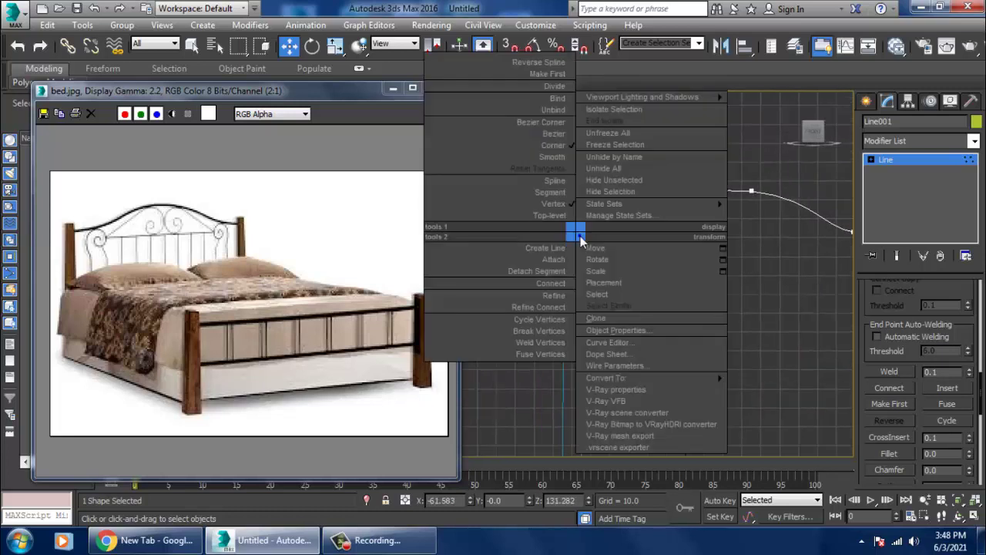
{"action": "left_click", "coordinate": [553, 145]}
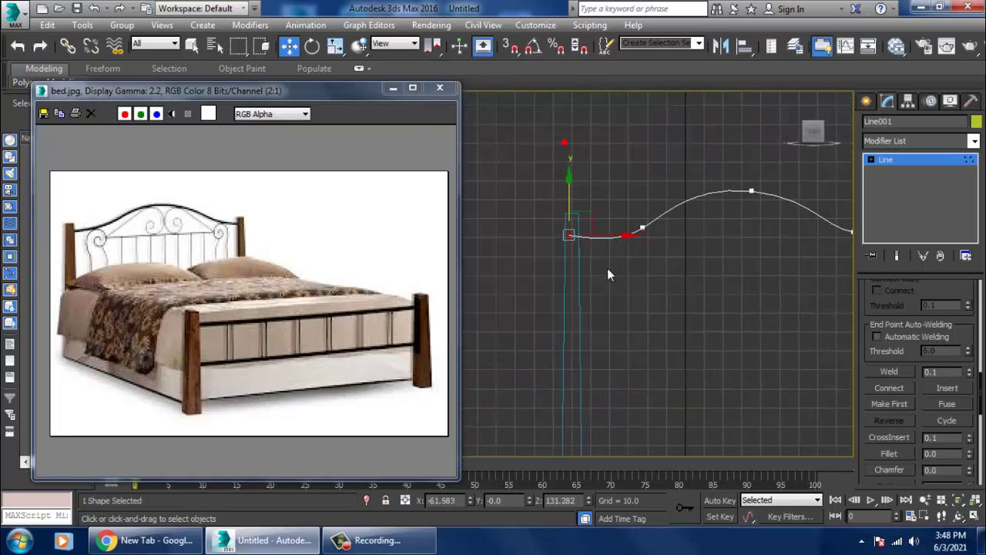
{"action": "left_click", "coordinate": [638, 226]}
{"action": "left_click_drag", "start_coordinate": [631, 255], "coordinate": [629, 251]}
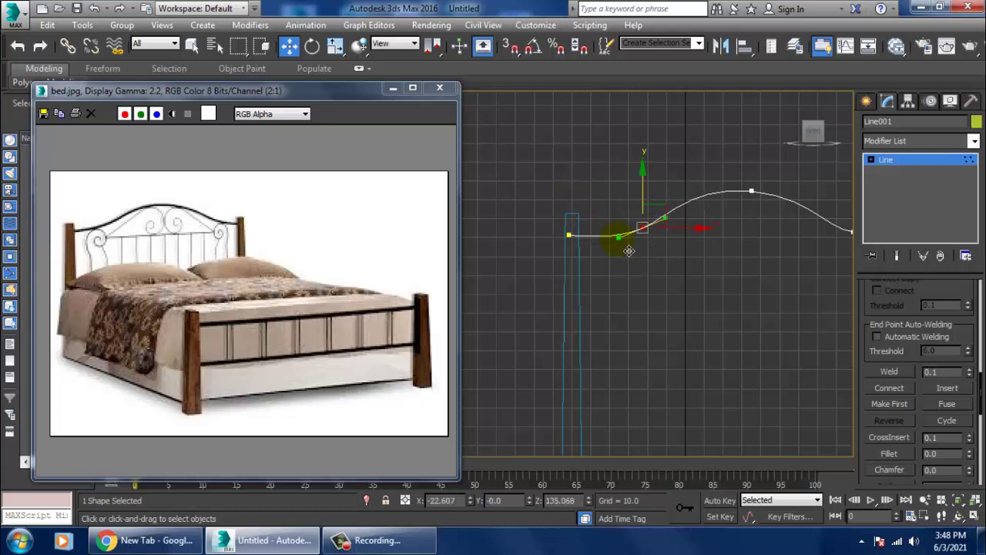
{"action": "scroll", "coordinate": [629, 250], "scroll_direction": "down", "scroll_amount": 3}
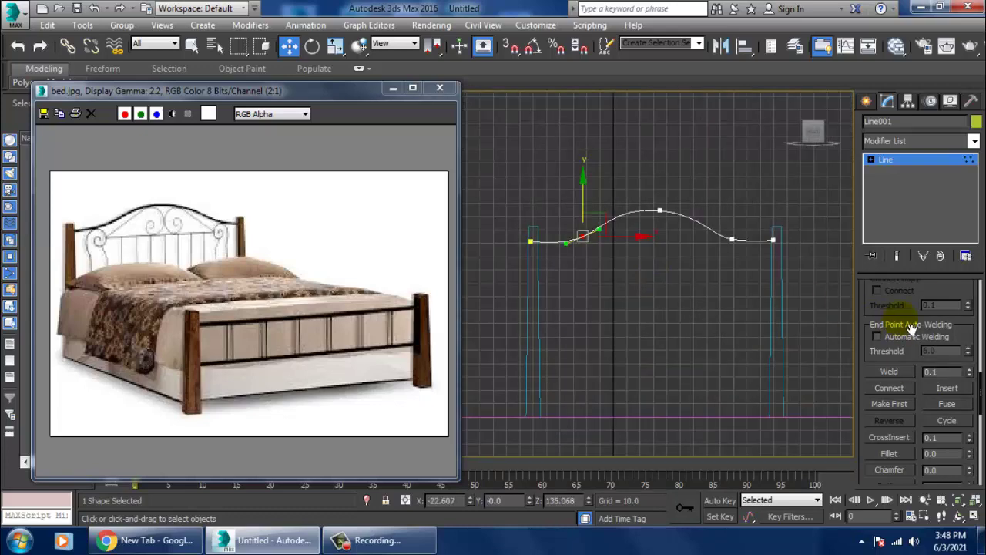
{"action": "scroll", "coordinate": [912, 328], "scroll_direction": "up", "scroll_amount": 5}
{"action": "scroll", "coordinate": [870, 306], "scroll_direction": "up", "scroll_amount": 5}
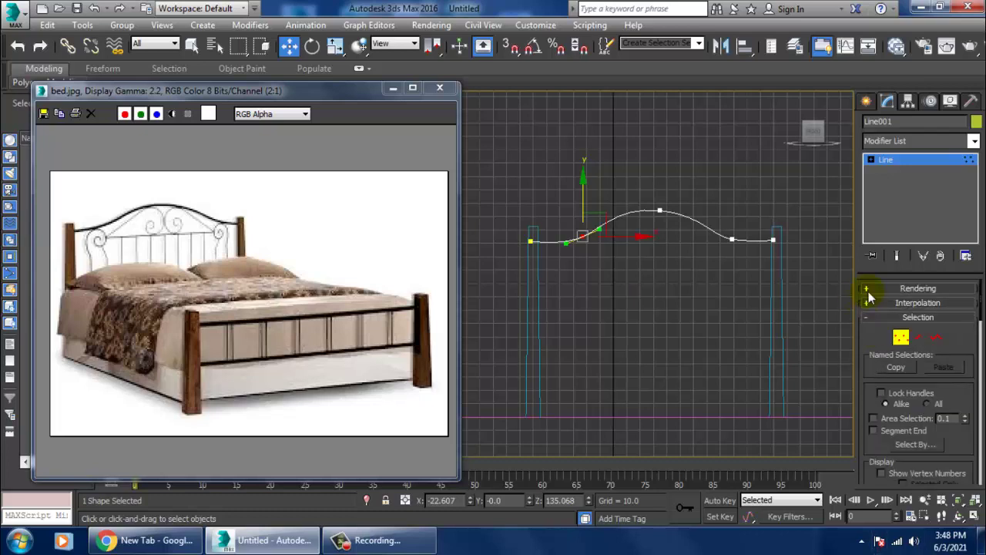
- Make Line001 render in the viewport as a 6.18 × 2.0 rectangular rail
{"action": "left_click", "coordinate": [869, 290]}
{"action": "left_click", "coordinate": [888, 311]}
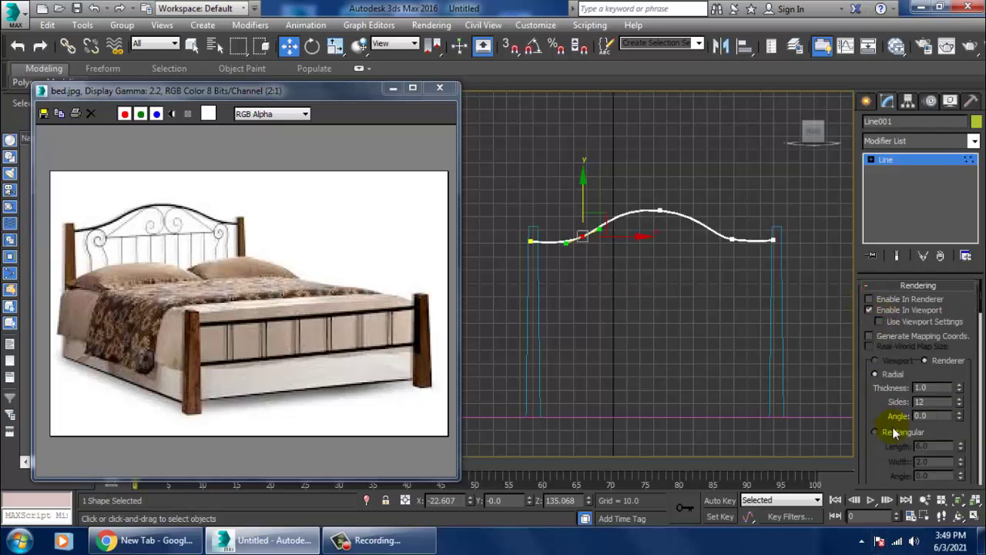
{"action": "left_click", "coordinate": [895, 433]}
{"action": "key", "text": "alt+w"}
{"action": "left_click", "coordinate": [683, 391]}
{"action": "key", "text": "alt+w"}
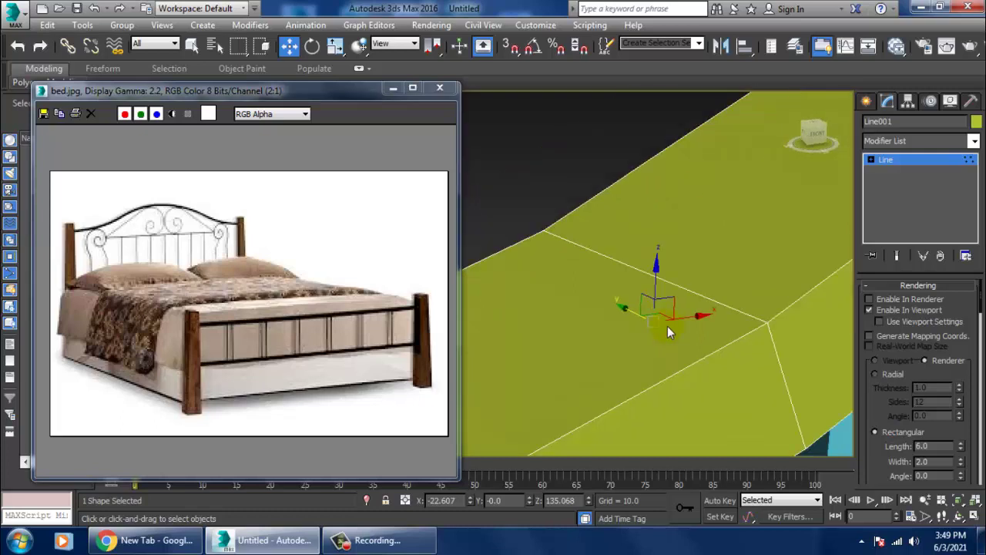
{"action": "scroll", "coordinate": [668, 326], "scroll_direction": "down", "scroll_amount": 3}
{"action": "scroll", "coordinate": [668, 326], "scroll_direction": "down", "scroll_amount": 4}
{"action": "scroll", "coordinate": [714, 340], "scroll_direction": "down", "scroll_amount": 3}
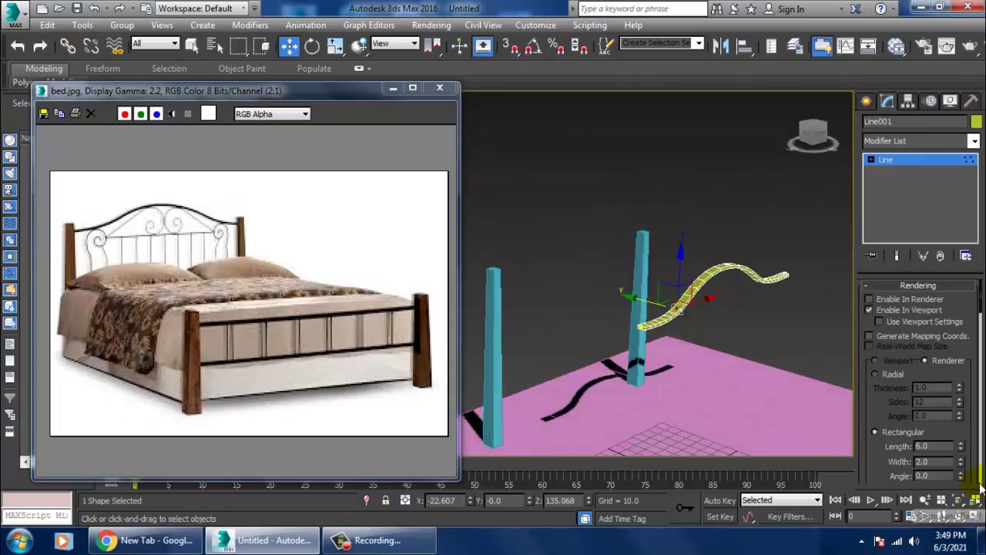
{"action": "left_click_drag", "start_coordinate": [961, 450], "coordinate": [960, 478]}
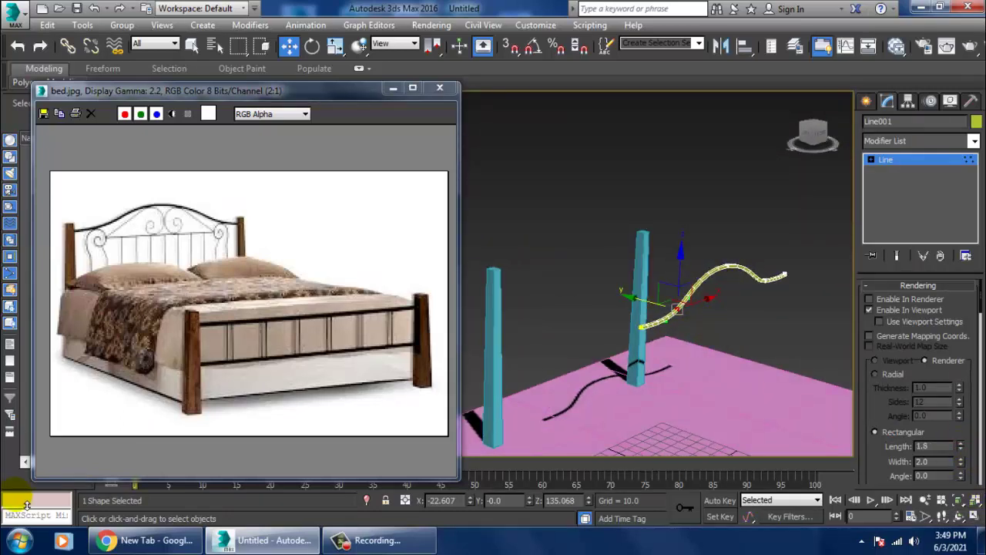
{"action": "left_click_drag", "start_coordinate": [27, 504], "coordinate": [11, 434]}
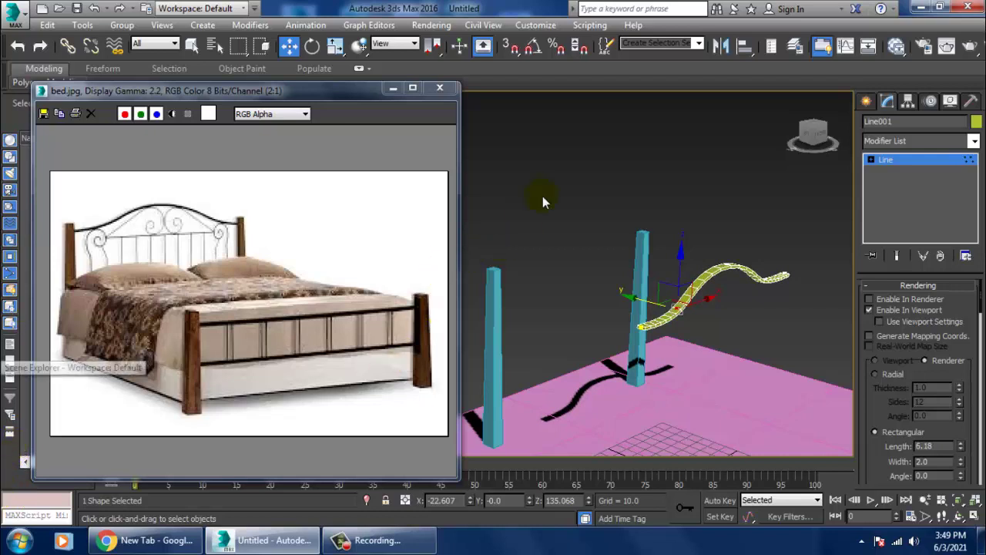
- Move the rail onto both post tops and maximize the Front view
{"action": "key", "text": "1"}
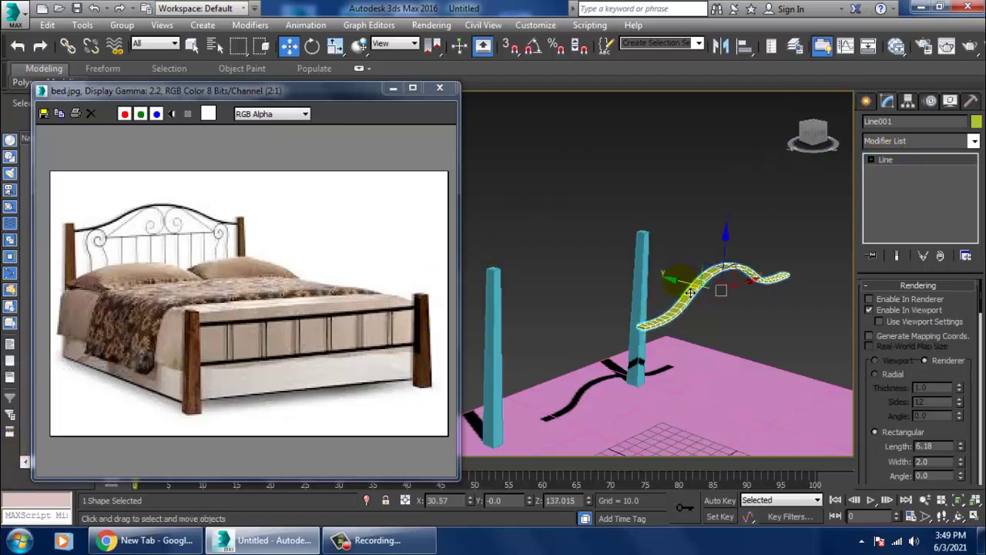
{"action": "left_click_drag", "start_coordinate": [691, 293], "coordinate": [637, 290]}
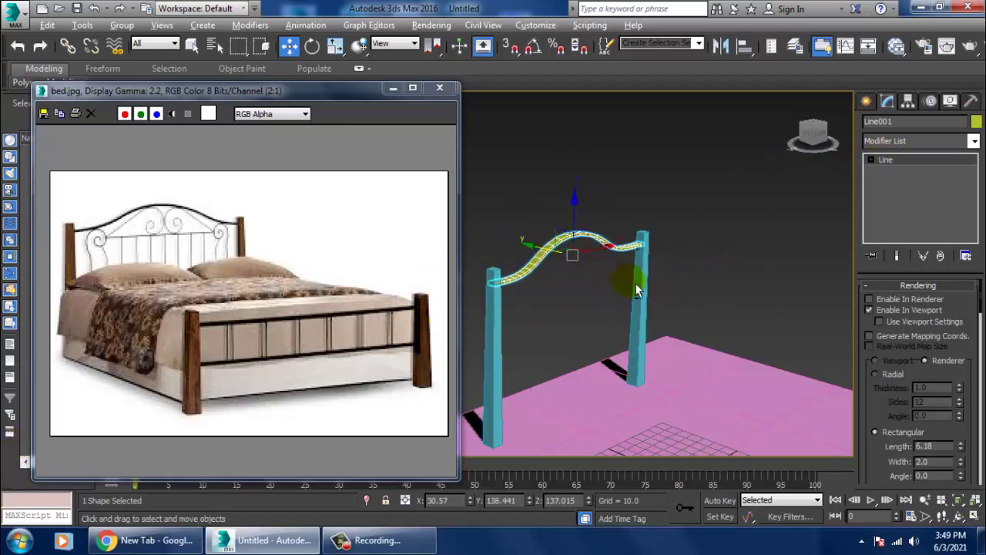
{"action": "middle_click_drag", "start_coordinate": [637, 290], "coordinate": [561, 260], "text": "alt"}
{"action": "key", "text": "alt+w"}
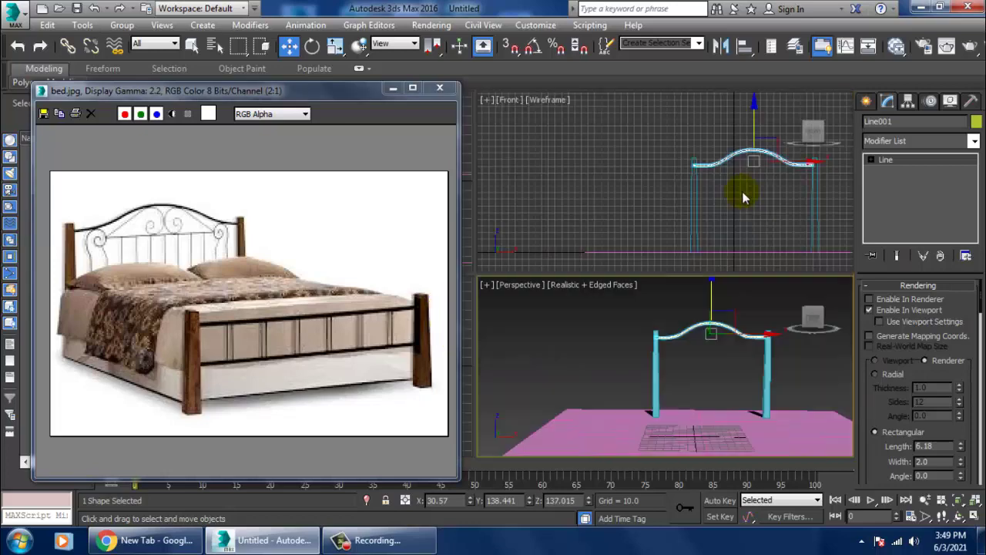
{"action": "key", "text": "alt+w"}
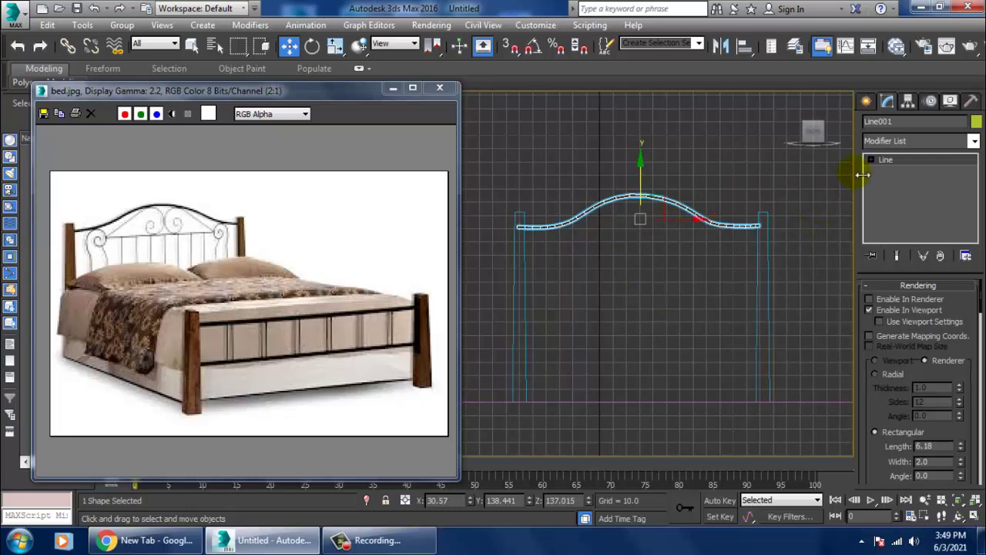
- Draw Line002, a straight horizontal bar between the posts below the arch
{"action": "left_click", "coordinate": [866, 102]}
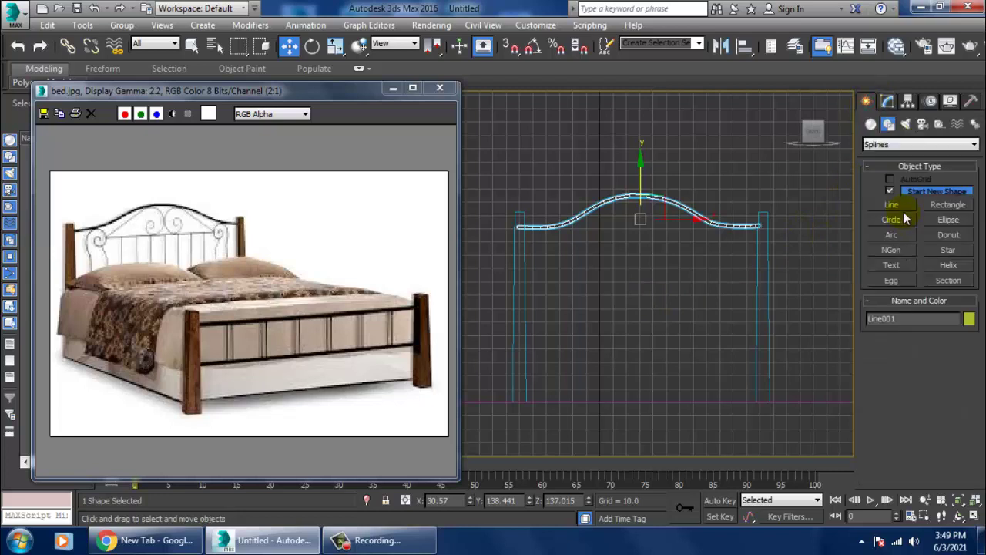
{"action": "left_click", "coordinate": [897, 205]}
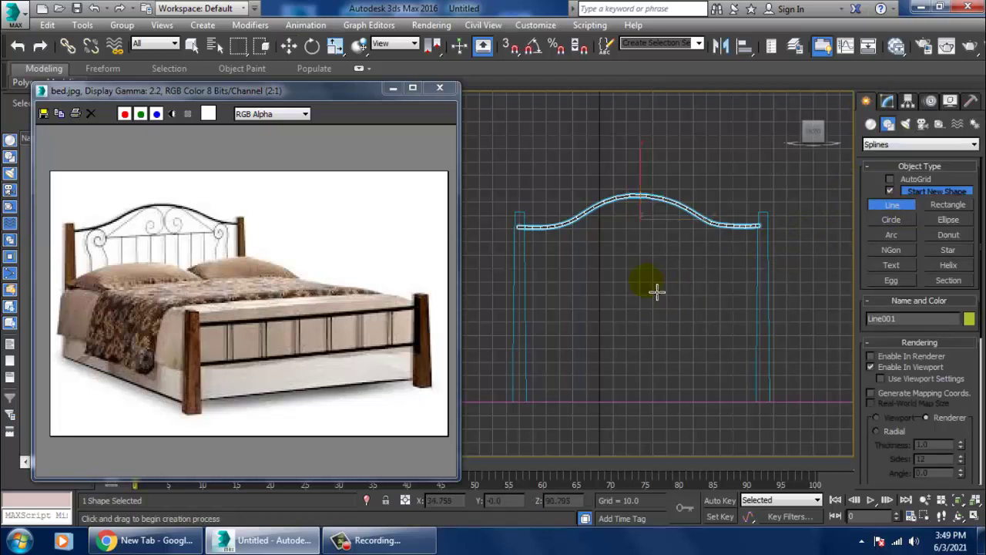
{"action": "left_click", "coordinate": [558, 262]}
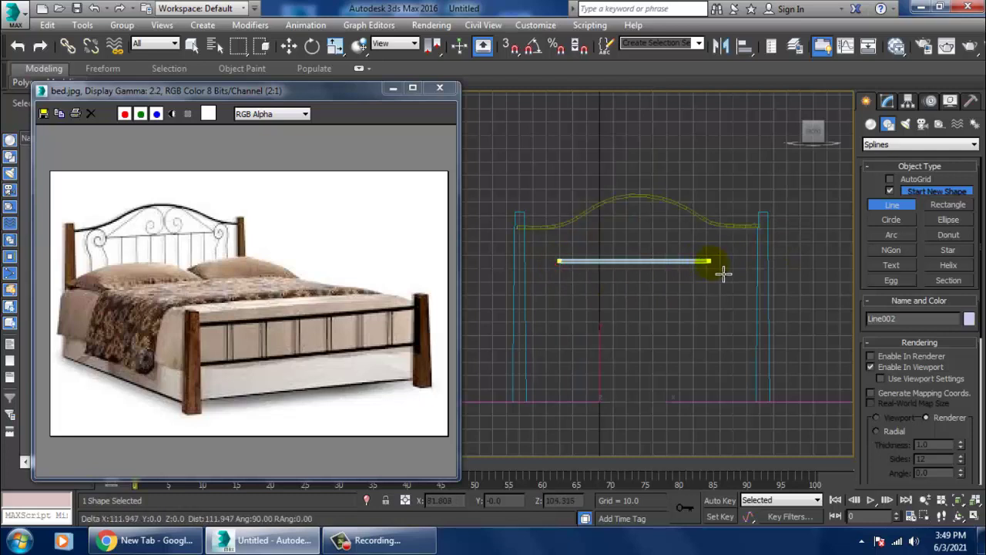
{"action": "left_click", "coordinate": [729, 273]}
{"action": "right_click", "coordinate": [729, 272]}
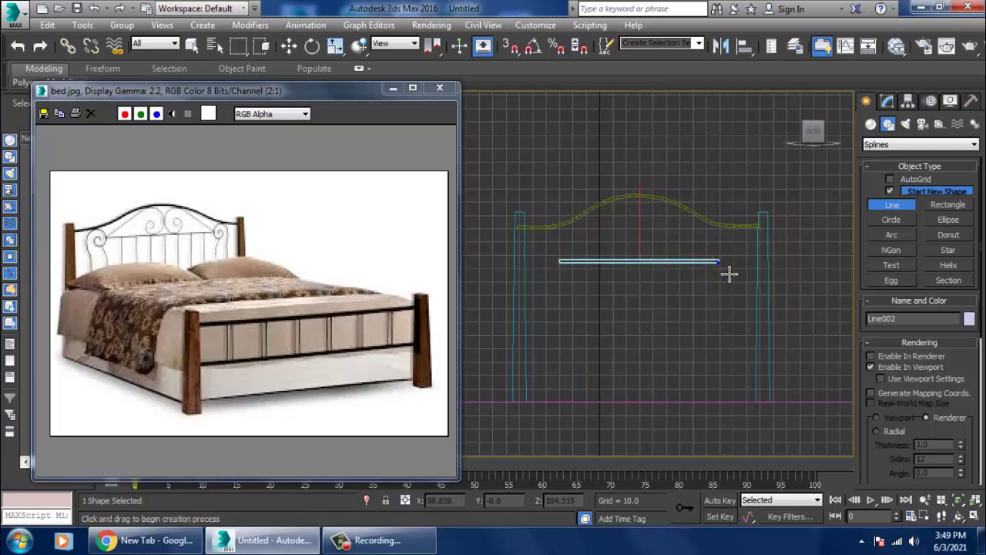
{"action": "key", "text": "w"}
- Lower the straight bar slightly beneath the arched rail
{"action": "left_click", "coordinate": [637, 202]}
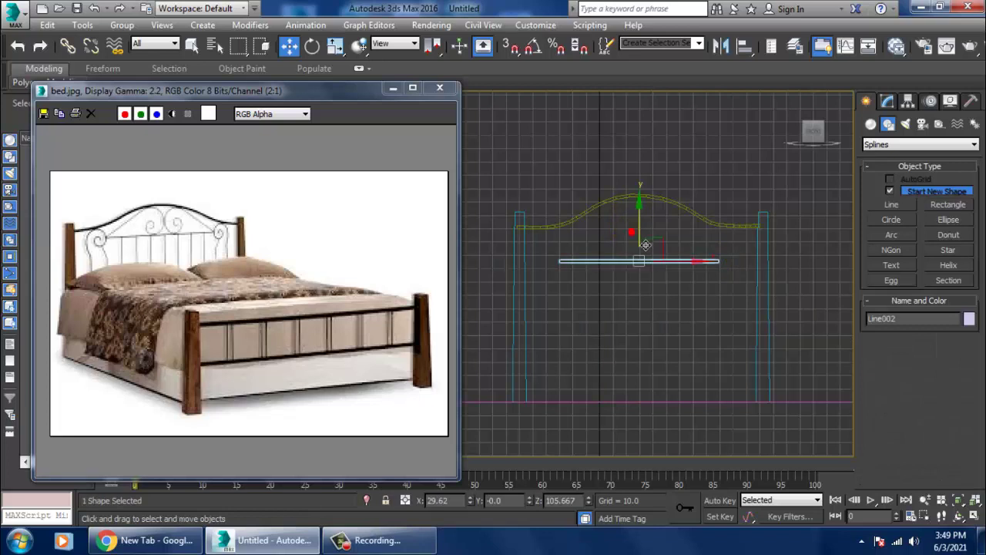
{"action": "left_click_drag", "start_coordinate": [652, 234], "coordinate": [654, 244]}
{"action": "middle_click_drag", "start_coordinate": [649, 244], "coordinate": [668, 251]}
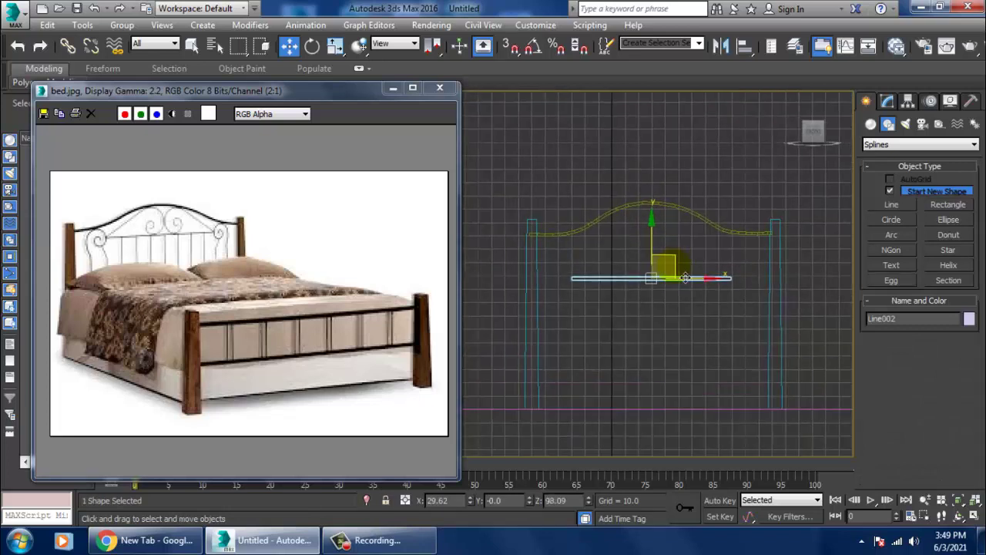
{"action": "left_click", "coordinate": [892, 204]}
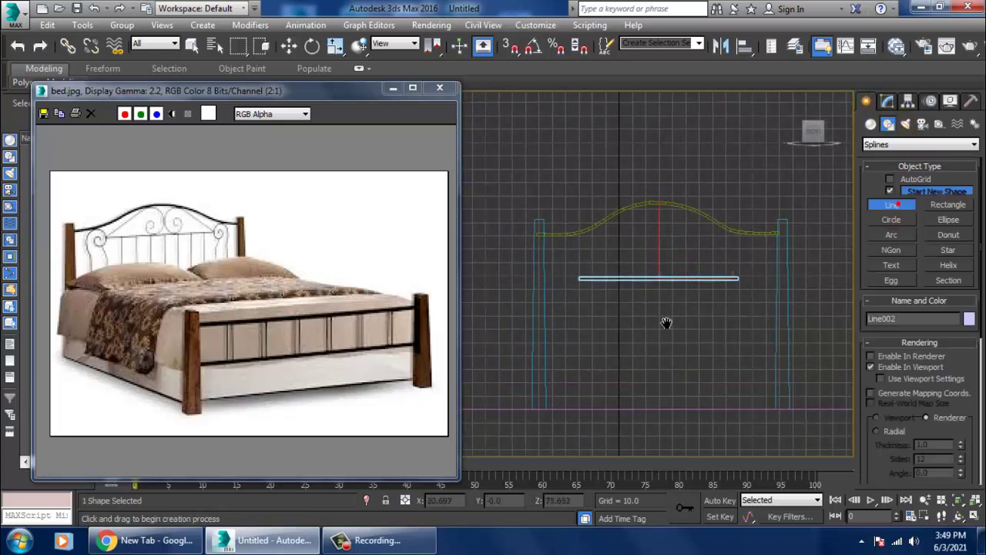
{"action": "scroll", "coordinate": [665, 324], "scroll_direction": "up", "scroll_amount": 3}
{"action": "scroll", "coordinate": [670, 308], "scroll_direction": "up", "scroll_amount": 2}
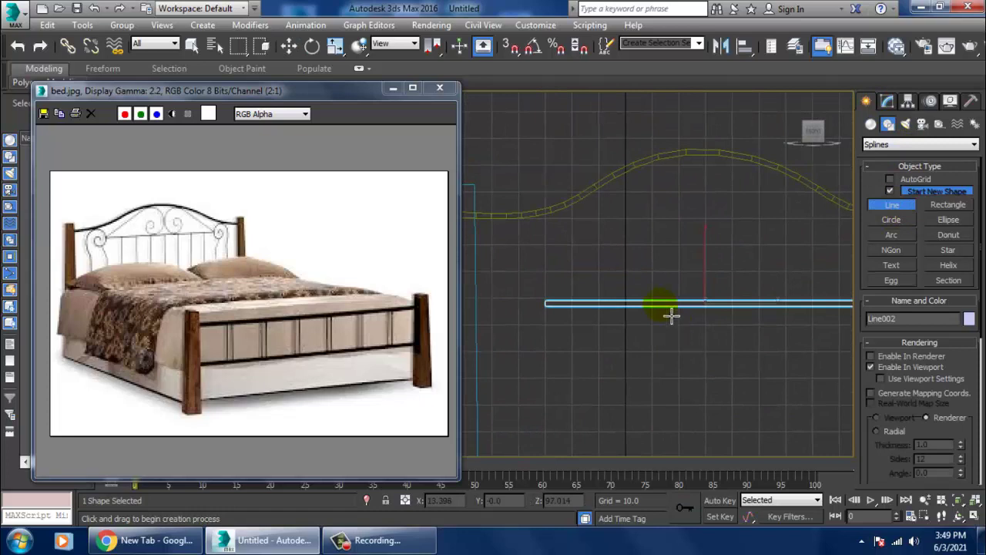
- Draw Line003 curling up from the bar toward the arch, then pull its top points down
{"action": "left_click", "coordinate": [663, 311]}
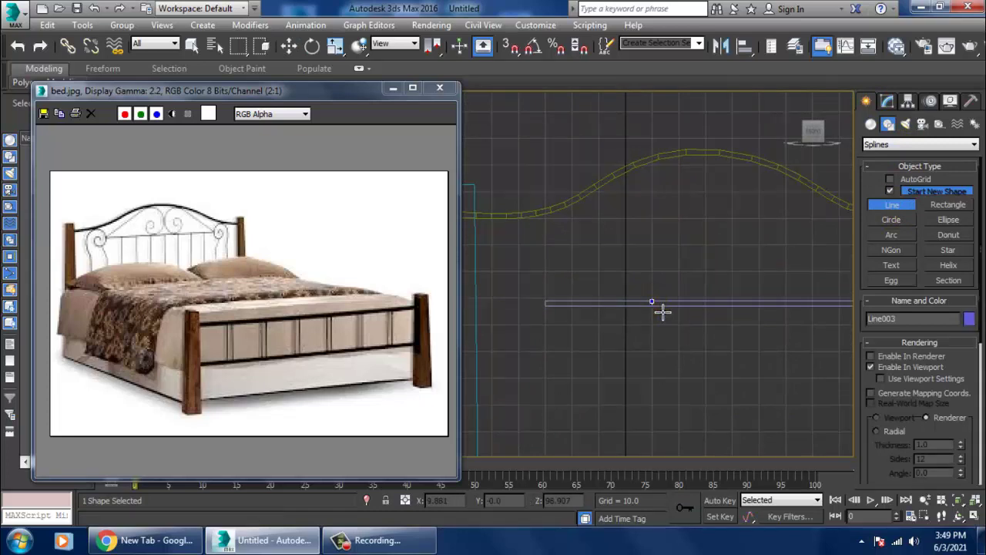
{"action": "right_click", "coordinate": [661, 310]}
{"action": "left_click", "coordinate": [667, 257]}
{"action": "left_click", "coordinate": [637, 248]}
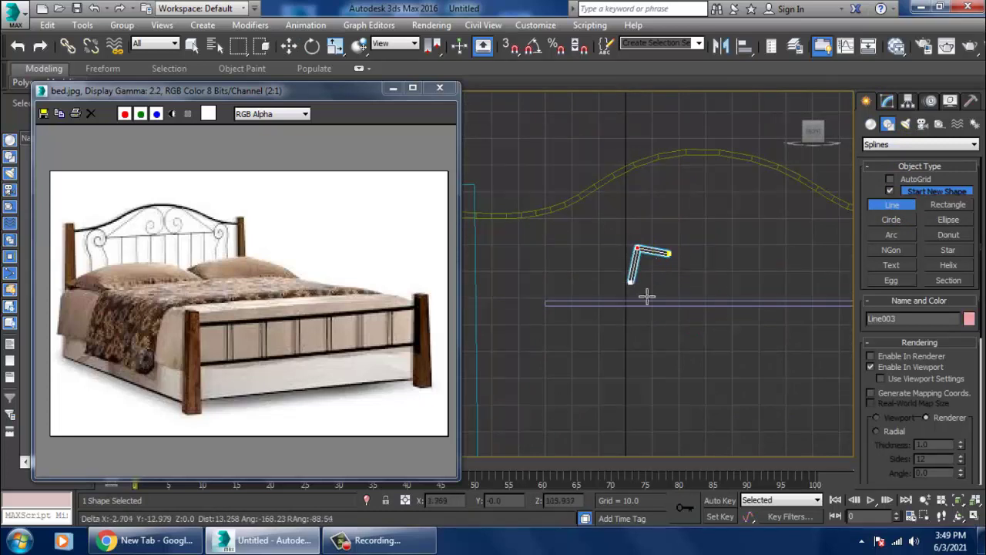
{"action": "left_click_drag", "start_coordinate": [660, 293], "coordinate": [700, 304]}
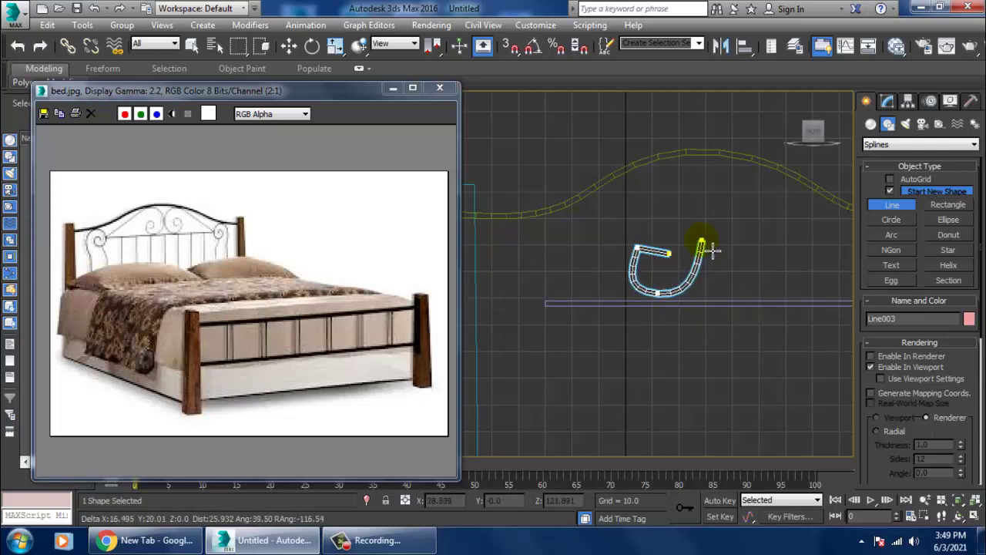
{"action": "left_click_drag", "start_coordinate": [696, 214], "coordinate": [706, 221]}
{"action": "mouse_move", "coordinate": [690, 182]}
{"action": "left_mouse_down"}
{"action": "mouse_move", "coordinate": [662, 171]}
{"action": "mouse_move", "coordinate": [577, 210]}
{"action": "left_mouse_up"}
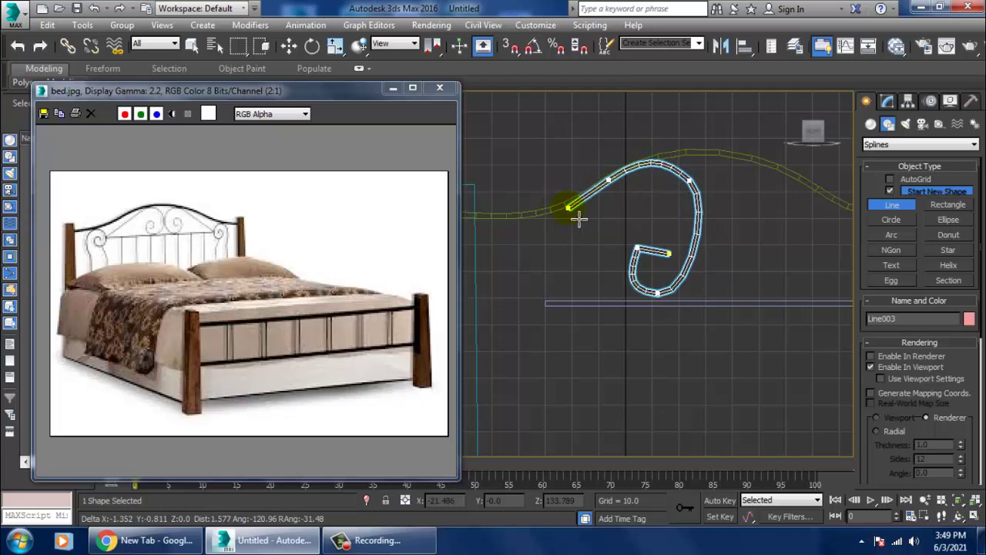
{"action": "left_click_drag", "start_coordinate": [510, 283], "coordinate": [544, 300]}
{"action": "right_click", "coordinate": [554, 307]}
{"action": "key", "text": "w"}
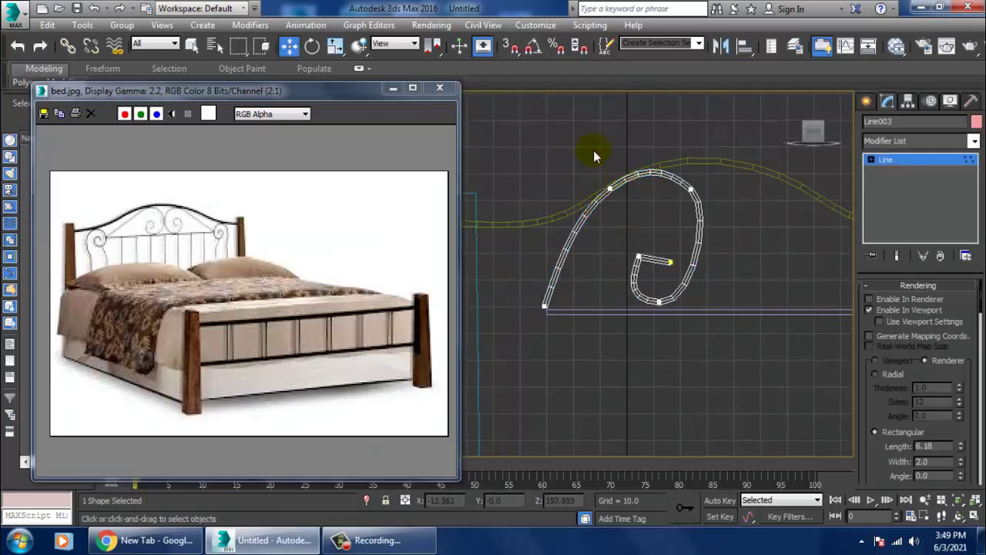
{"action": "left_click_drag", "start_coordinate": [741, 210], "coordinate": [741, 210]}
{"action": "left_click_drag", "start_coordinate": [707, 156], "coordinate": [709, 177]}
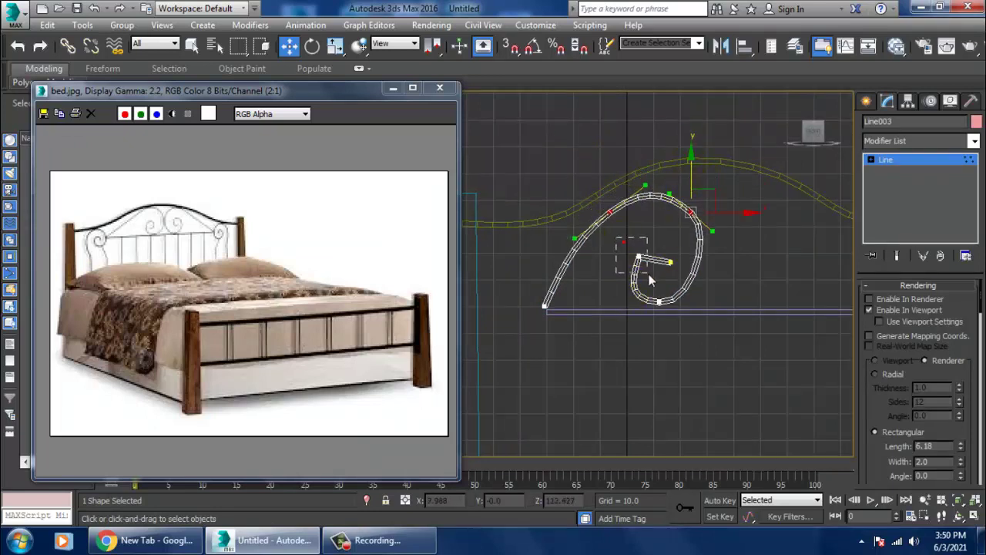
- Fillet Line003's inner and upper corners into smooth rounded bends
{"action": "left_click_drag", "start_coordinate": [648, 276], "coordinate": [648, 276]}
{"action": "left_click_drag", "start_coordinate": [900, 468], "coordinate": [906, 138]}
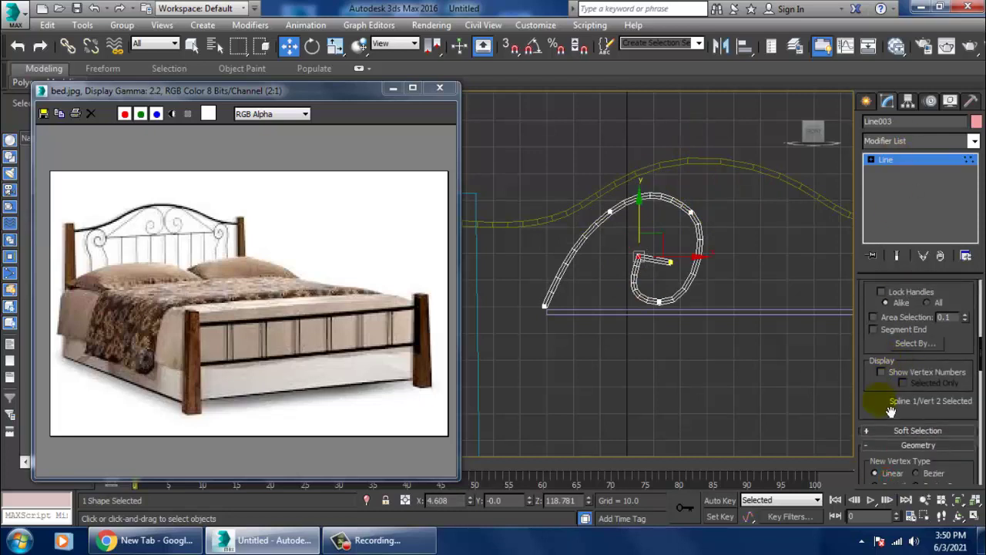
{"action": "left_click_drag", "start_coordinate": [890, 411], "coordinate": [892, 293]}
{"action": "mouse_move", "coordinate": [946, 415]}
{"action": "left_mouse_down"}
{"action": "mouse_move", "coordinate": [950, 268]}
{"action": "mouse_move", "coordinate": [922, 491]}
{"action": "left_mouse_up"}
{"action": "left_click", "coordinate": [906, 437]}
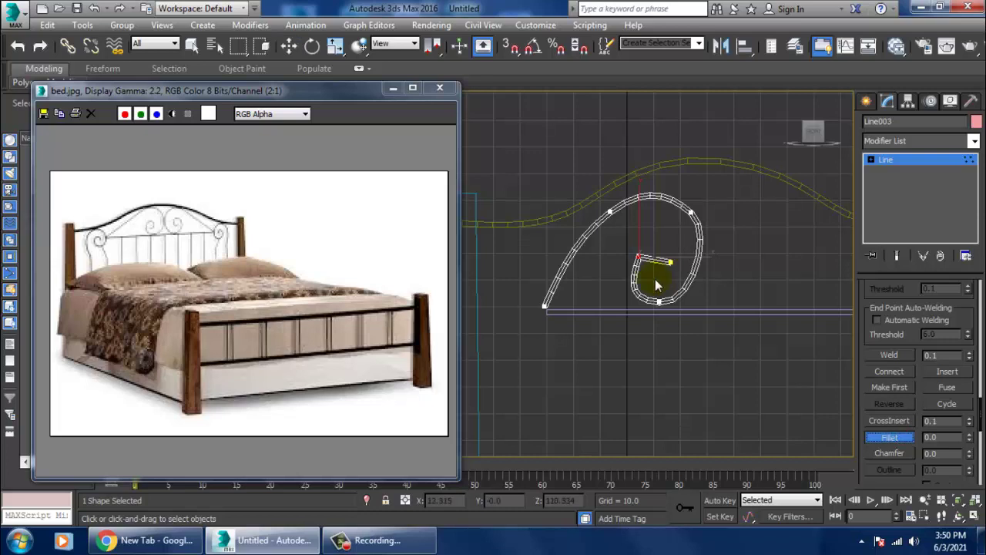
{"action": "left_click_drag", "start_coordinate": [641, 274], "coordinate": [634, 238]}
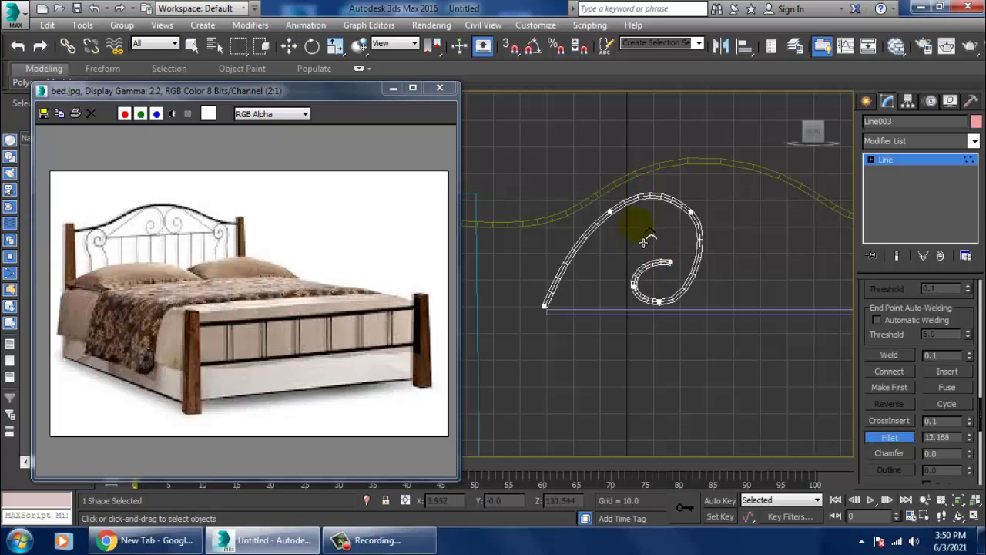
{"action": "middle_click_drag", "start_coordinate": [701, 227], "coordinate": [695, 261]}
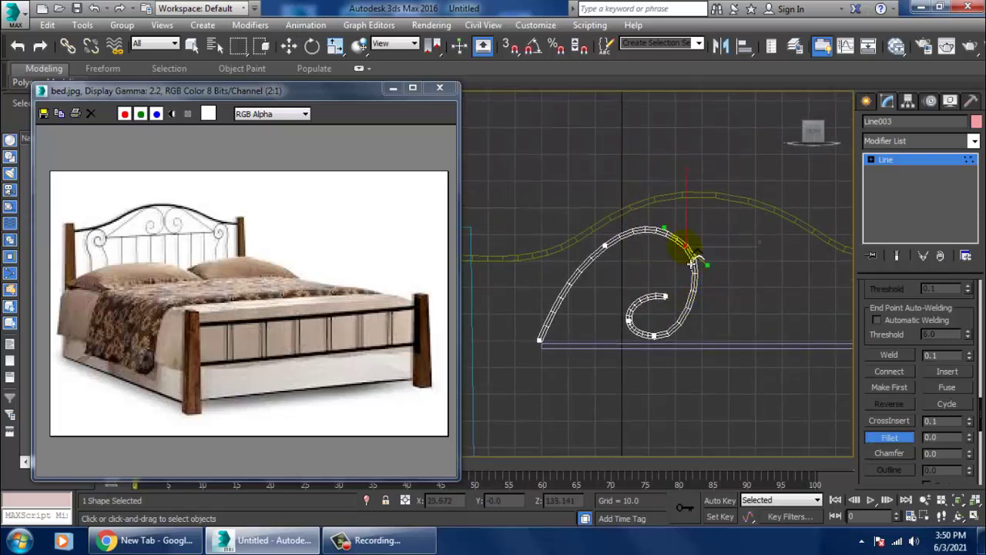
{"action": "left_click_drag", "start_coordinate": [693, 262], "coordinate": [673, 205]}
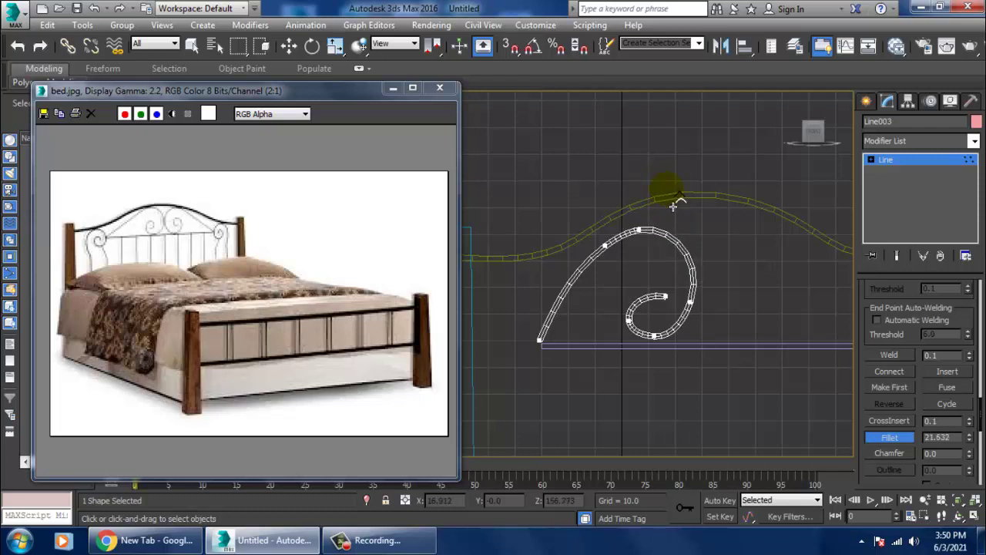
{"action": "right_click", "coordinate": [703, 269]}
{"action": "middle_click_drag", "start_coordinate": [702, 269], "coordinate": [698, 290]}
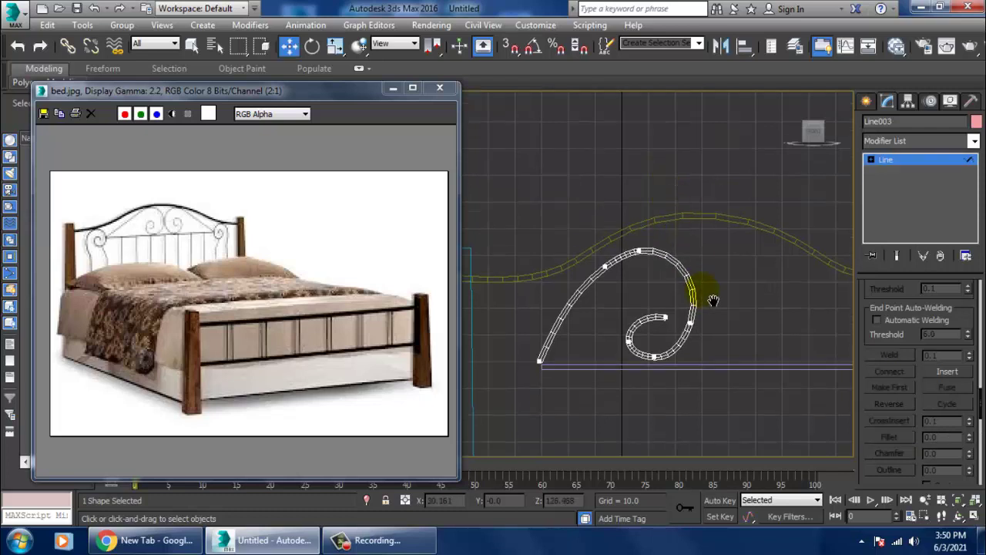
{"action": "left_click", "coordinate": [689, 219]}
- Nudge the wavy top rail Line001 slightly down over the curl
{"action": "scroll", "coordinate": [704, 217], "scroll_direction": "down", "scroll_amount": 2}
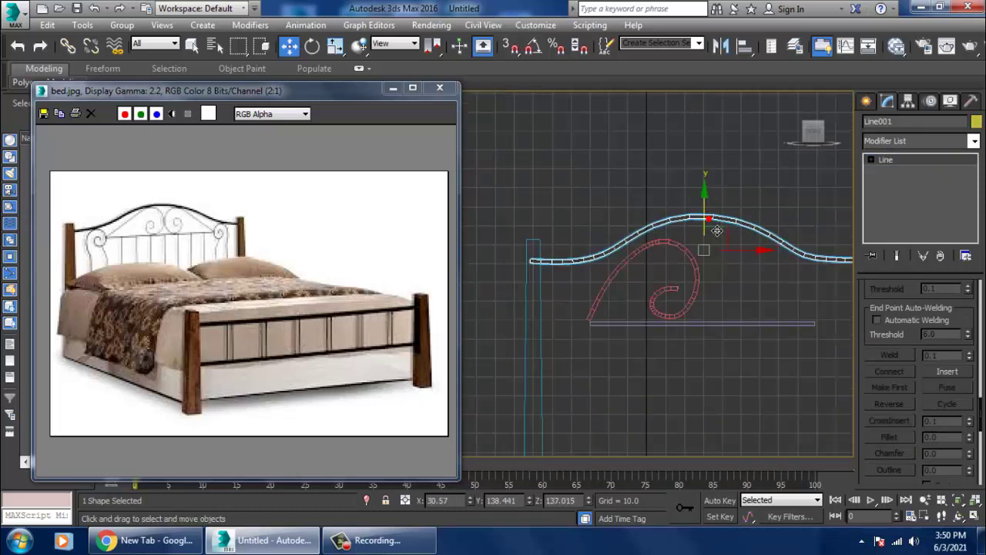
{"action": "middle_click_drag", "start_coordinate": [716, 232], "coordinate": [681, 214]}
{"action": "left_click_drag", "start_coordinate": [684, 217], "coordinate": [684, 228]}
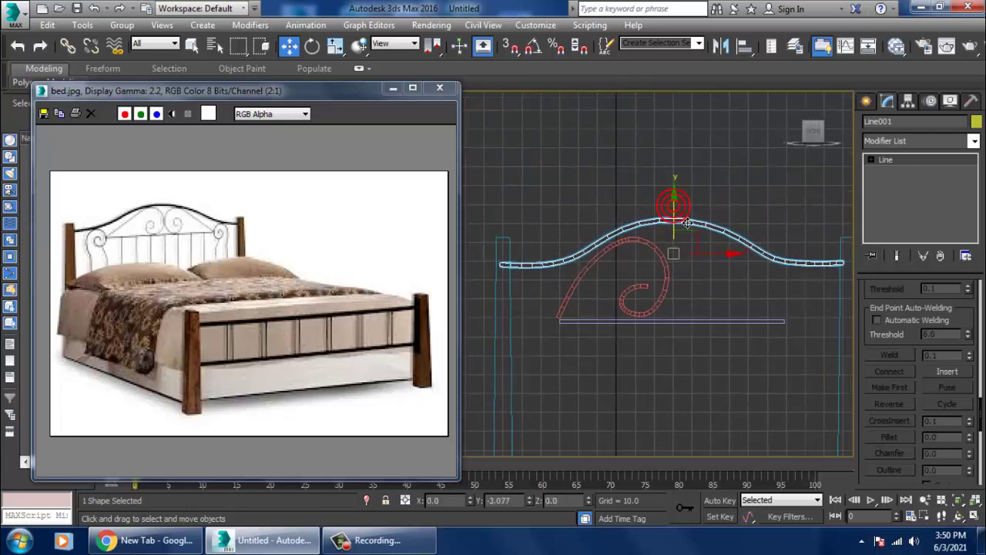
- Render the scroll Line003 as a radial tube with thickness 1.41 and 12 sides
{"action": "middle_click_drag", "start_coordinate": [679, 281], "coordinate": [682, 283]}
{"action": "scroll", "coordinate": [682, 284], "scroll_direction": "up", "scroll_amount": 3}
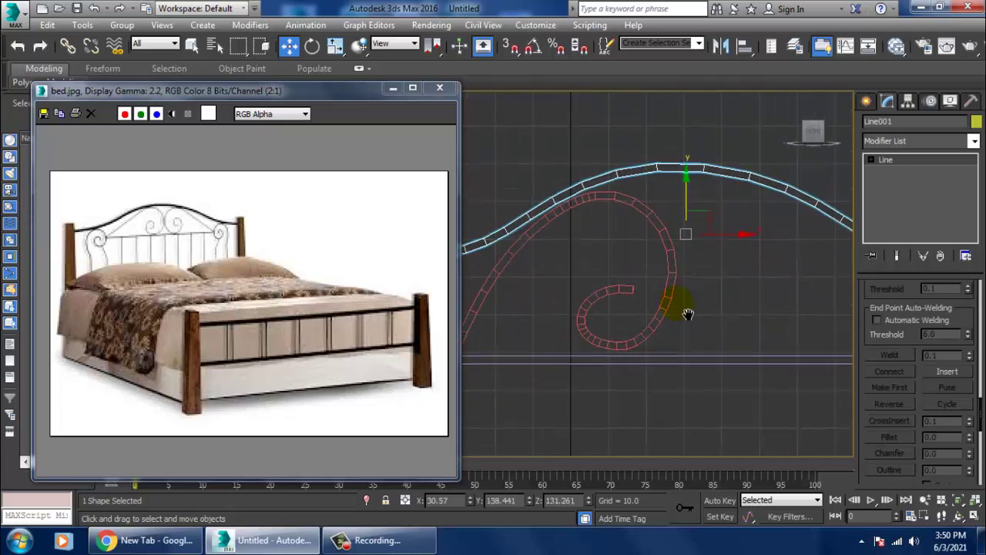
{"action": "scroll", "coordinate": [656, 339], "scroll_direction": "up", "scroll_amount": 2}
{"action": "left_click", "coordinate": [621, 282]}
{"action": "middle_click_drag", "start_coordinate": [618, 296], "coordinate": [633, 323]}
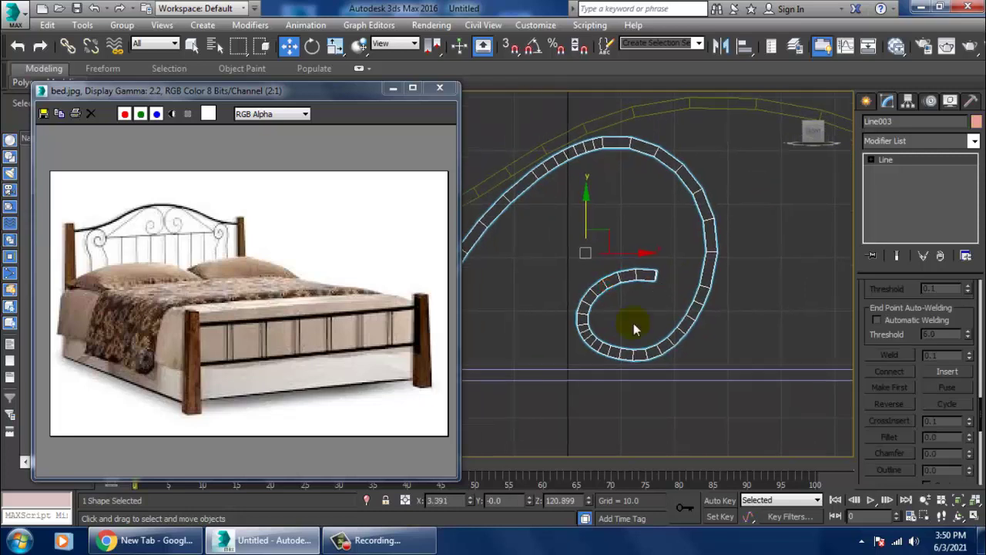
{"action": "key", "text": "1"}
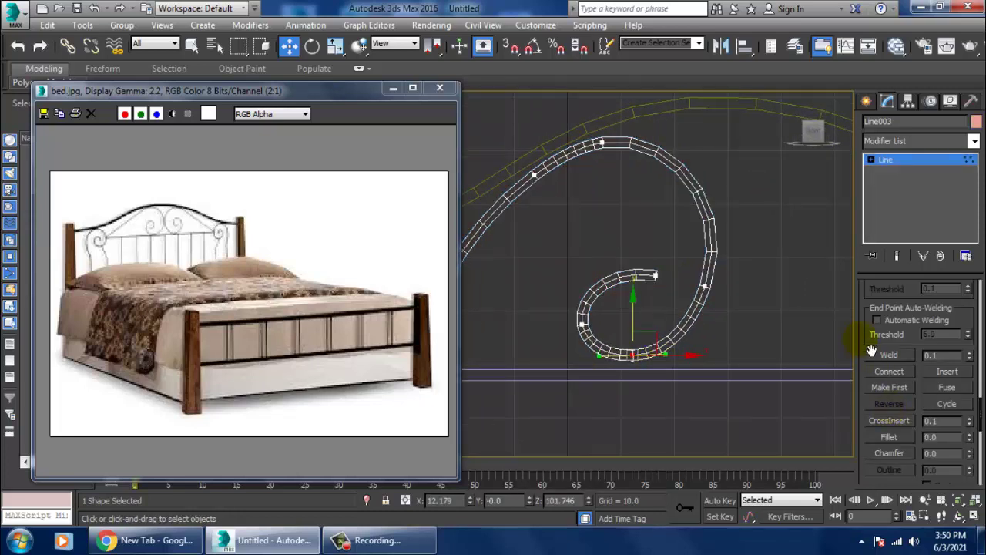
{"action": "scroll", "coordinate": [886, 339], "scroll_direction": "up", "scroll_amount": 5}
{"action": "scroll", "coordinate": [886, 324], "scroll_direction": "up", "scroll_amount": 3}
{"action": "scroll", "coordinate": [890, 328], "scroll_direction": "up", "scroll_amount": 3}
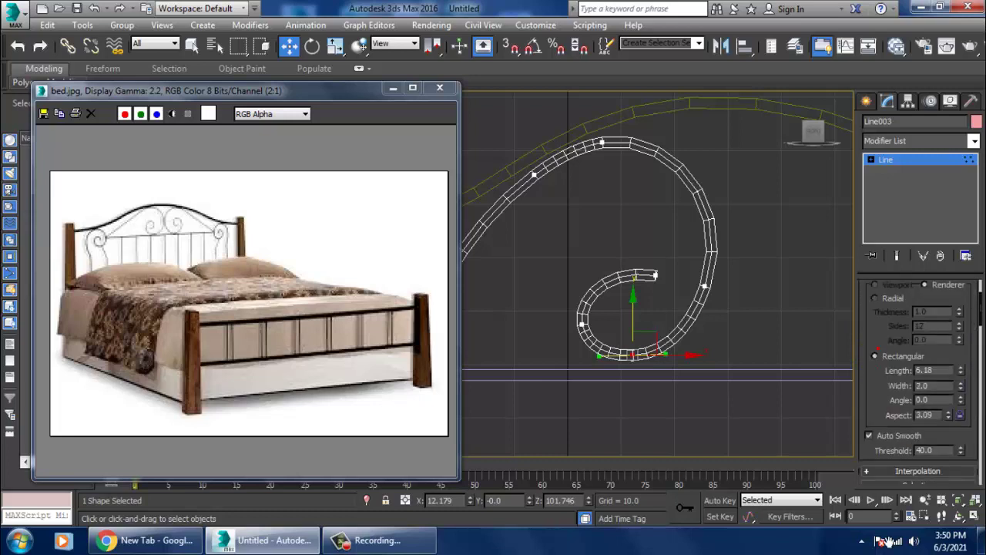
{"action": "left_click", "coordinate": [892, 330]}
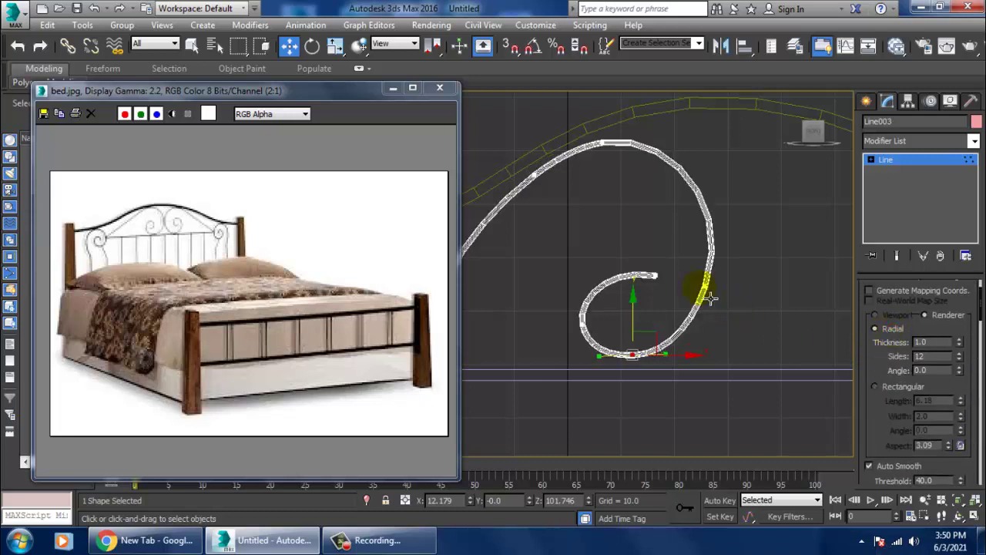
{"action": "middle_click_drag", "start_coordinate": [710, 299], "coordinate": [726, 303]}
{"action": "left_click_drag", "start_coordinate": [961, 343], "coordinate": [936, 322]}
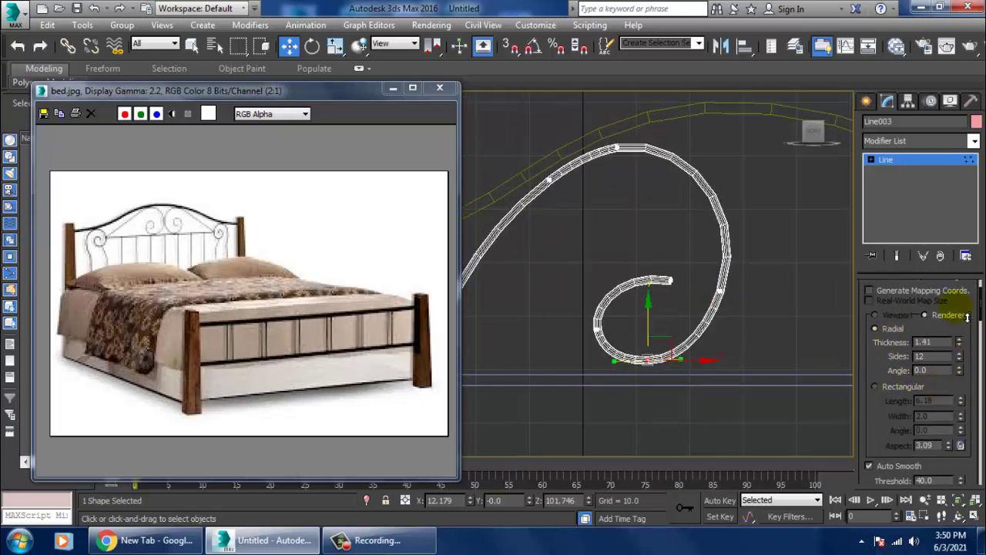
{"action": "scroll", "coordinate": [940, 425], "scroll_direction": "down", "scroll_amount": 3}
- Insert five new vertices past the spiral's inner end to continue the curl
{"action": "scroll", "coordinate": [947, 404], "scroll_direction": "down", "scroll_amount": 3}
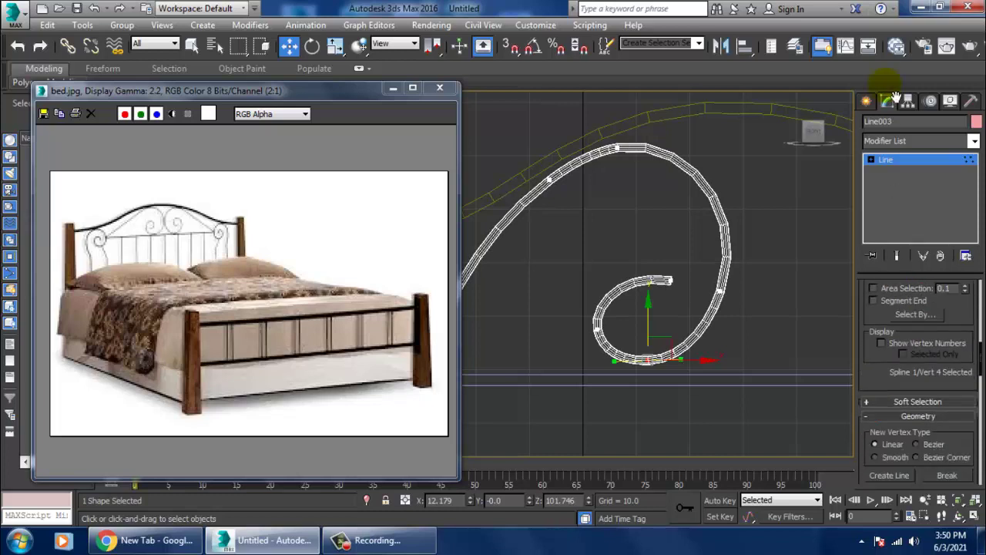
{"action": "scroll", "coordinate": [952, 381], "scroll_direction": "down", "scroll_amount": 2}
{"action": "scroll", "coordinate": [958, 362], "scroll_direction": "down", "scroll_amount": 1}
{"action": "scroll", "coordinate": [958, 362], "scroll_direction": "down", "scroll_amount": 2}
{"action": "scroll", "coordinate": [953, 373], "scroll_direction": "down", "scroll_amount": 2}
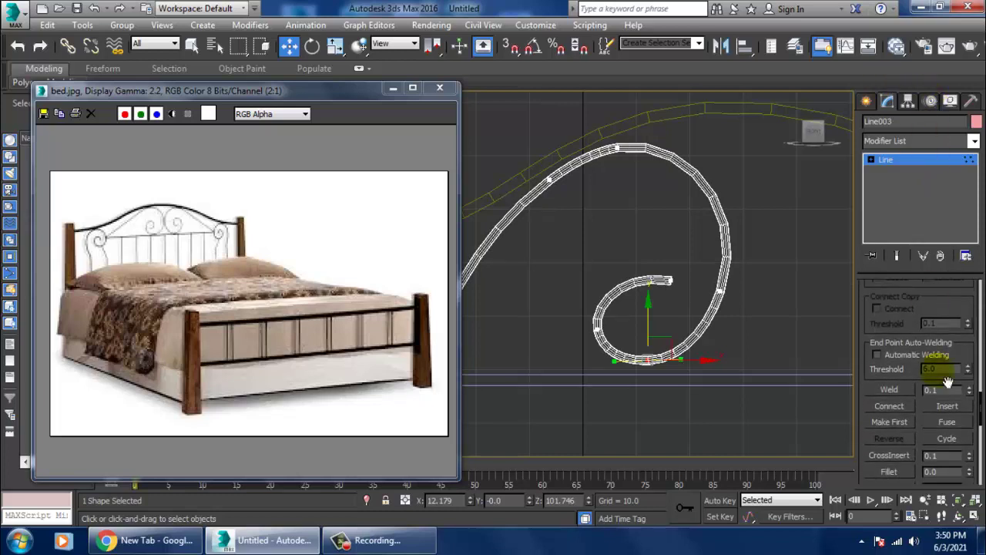
{"action": "left_click", "coordinate": [949, 406]}
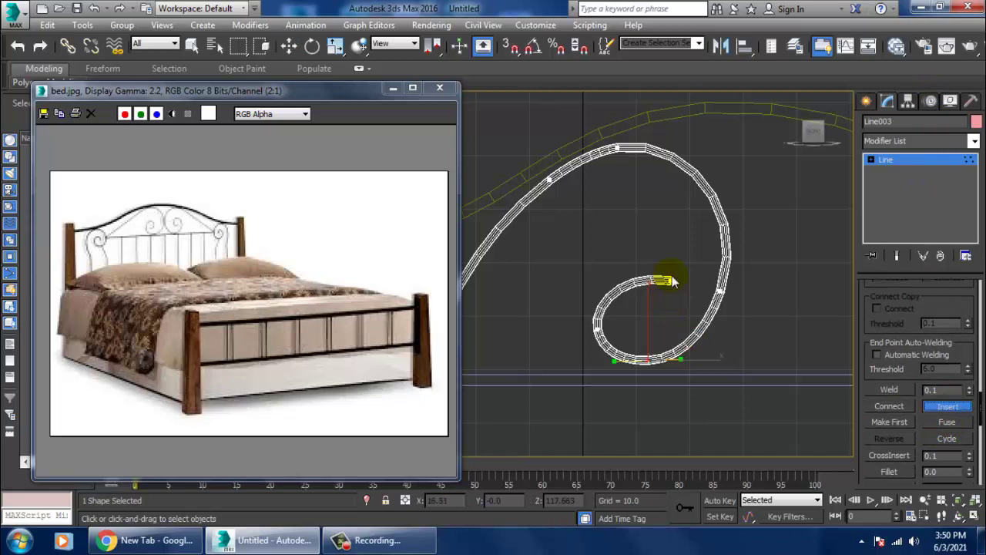
{"action": "left_click", "coordinate": [662, 306]}
{"action": "left_click", "coordinate": [655, 333]}
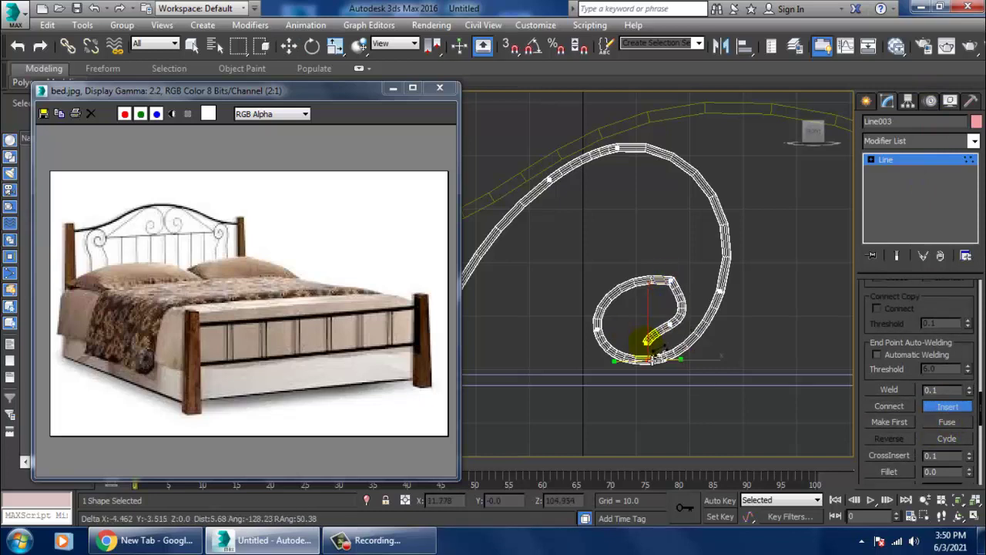
{"action": "left_click", "coordinate": [656, 358]}
{"action": "left_click", "coordinate": [659, 341]}
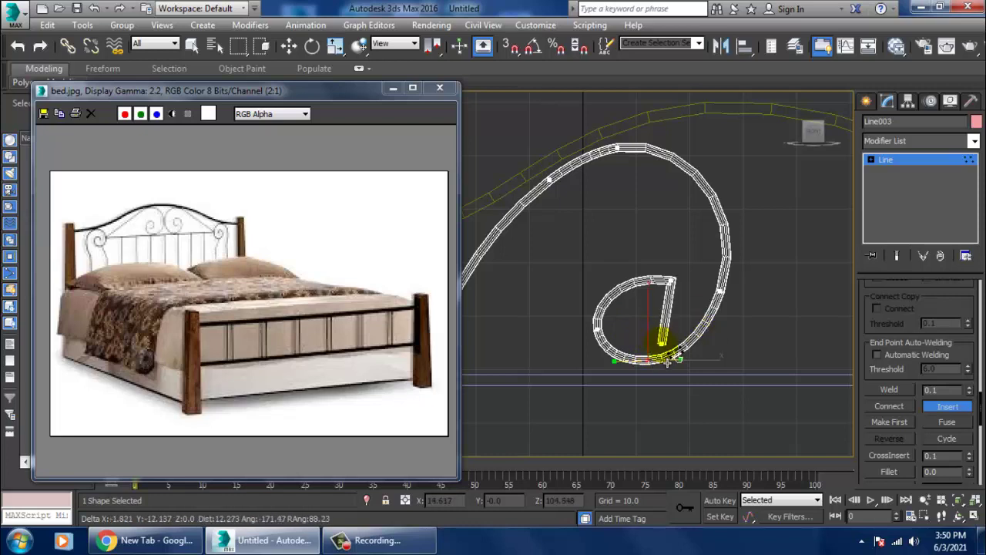
{"action": "left_click", "coordinate": [631, 339]}
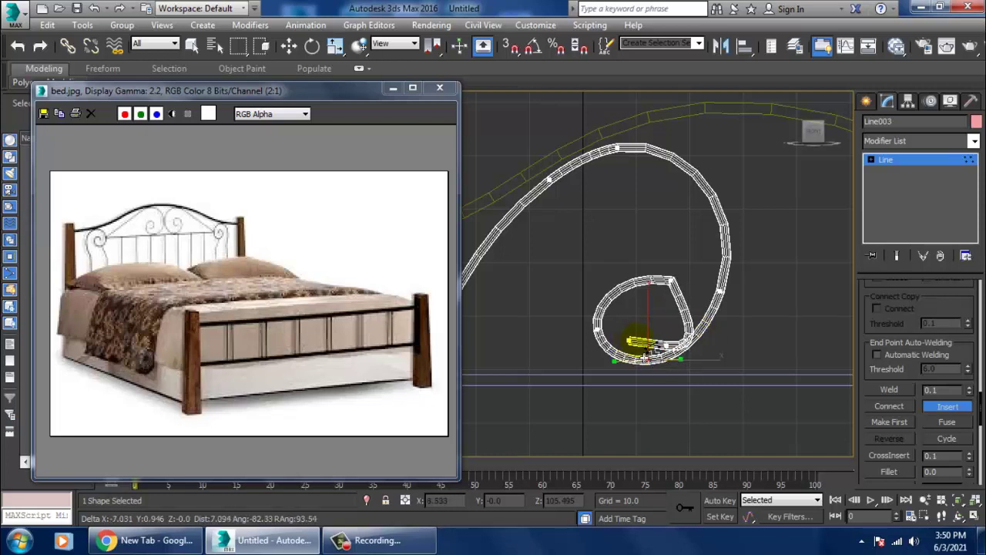
{"action": "right_click", "coordinate": [658, 340]}
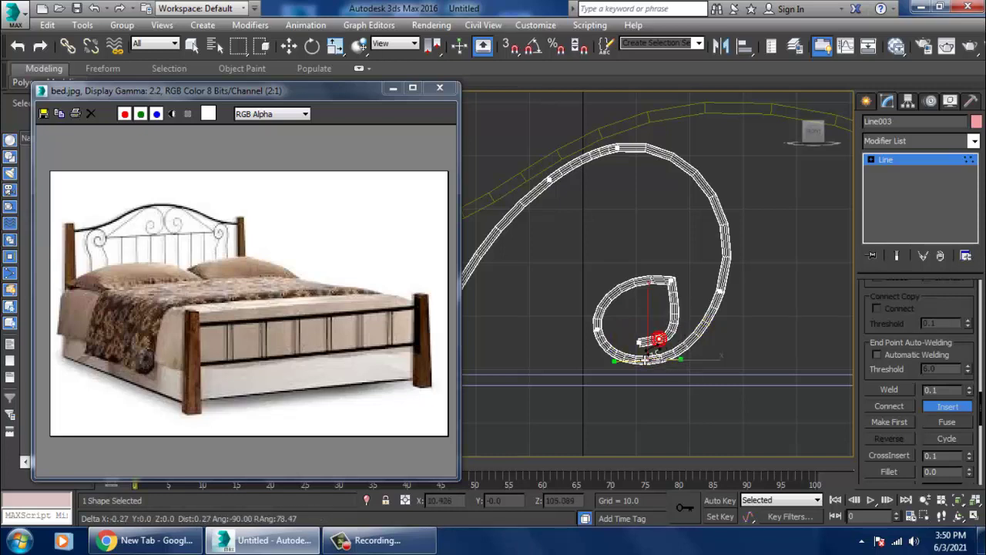
- Add two more inward points to wind the inner curl tighter
{"action": "left_click", "coordinate": [629, 330]}
{"action": "left_click", "coordinate": [636, 322]}
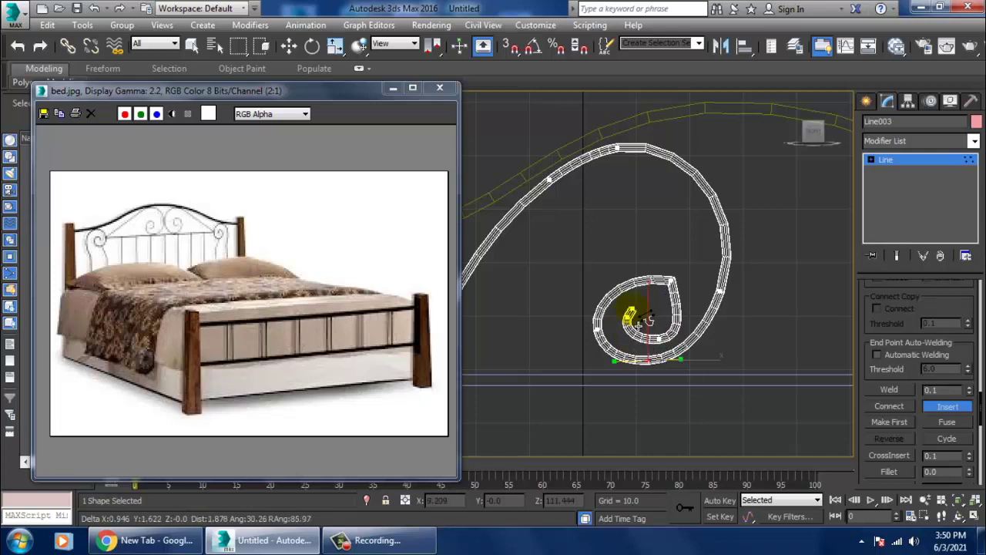
{"action": "key", "text": "w"}
{"action": "scroll", "coordinate": [651, 316], "scroll_direction": "up", "scroll_amount": 5}
- Pick the vertex at the top of Line003's inner curl, discarding a trial fillet
{"action": "left_click", "coordinate": [676, 263]}
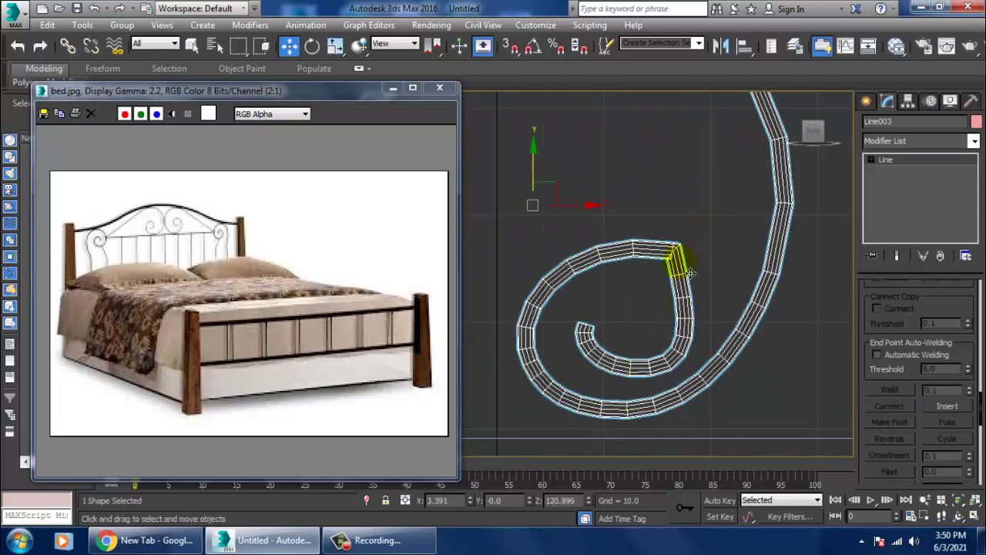
{"action": "key", "text": "1"}
{"action": "left_click", "coordinate": [702, 231]}
{"action": "left_click", "coordinate": [891, 471]}
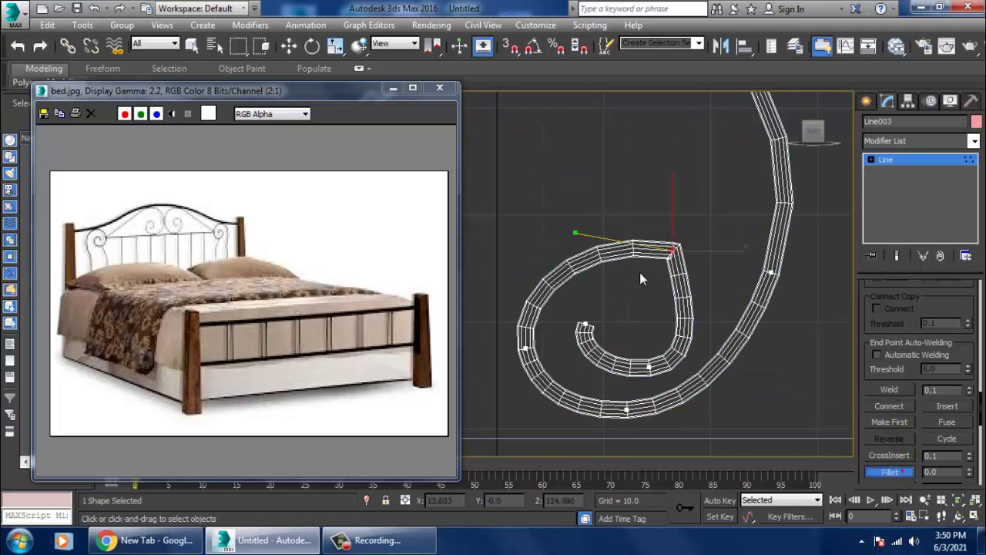
{"action": "left_click_drag", "start_coordinate": [672, 252], "coordinate": [676, 248]}
{"action": "left_click", "coordinate": [673, 249]}
{"action": "scroll", "coordinate": [701, 259], "scroll_direction": "up", "scroll_amount": 3}
{"action": "key", "text": "w"}
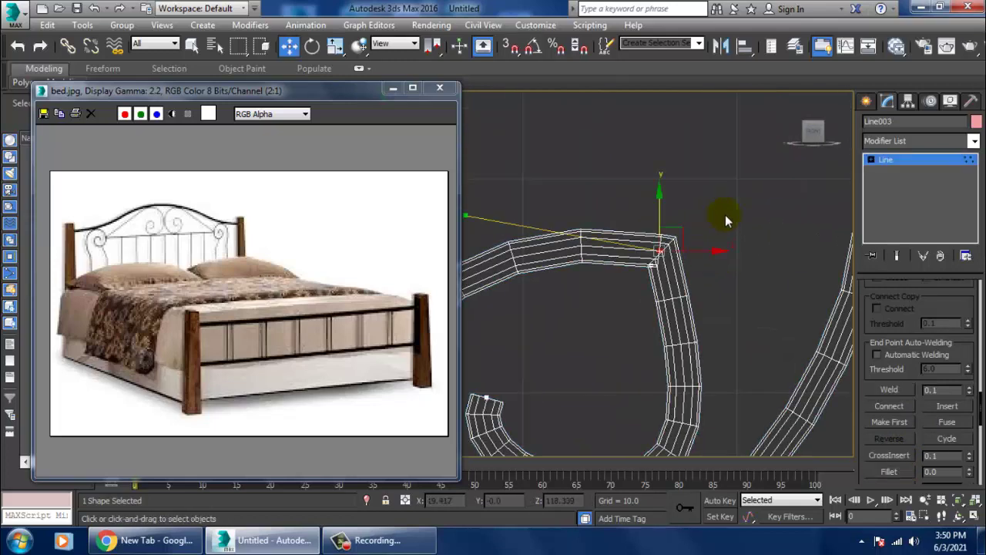
- Make that vertex a Corner and raise its left tangent to reshape the curl
{"action": "right_click", "coordinate": [672, 248]}
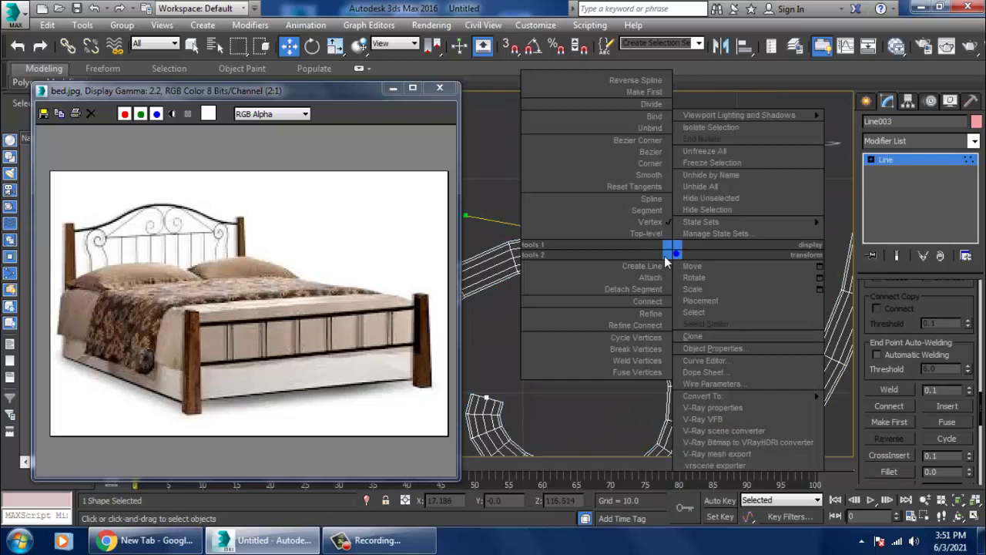
{"action": "left_click", "coordinate": [651, 179]}
{"action": "scroll", "coordinate": [643, 249], "scroll_direction": "down", "scroll_amount": 3}
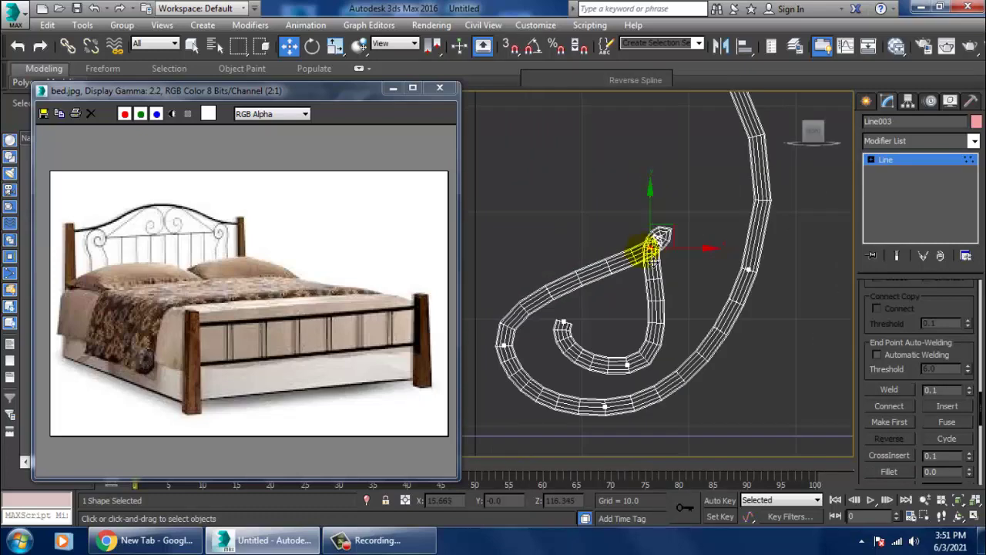
{"action": "right_click", "coordinate": [660, 251]}
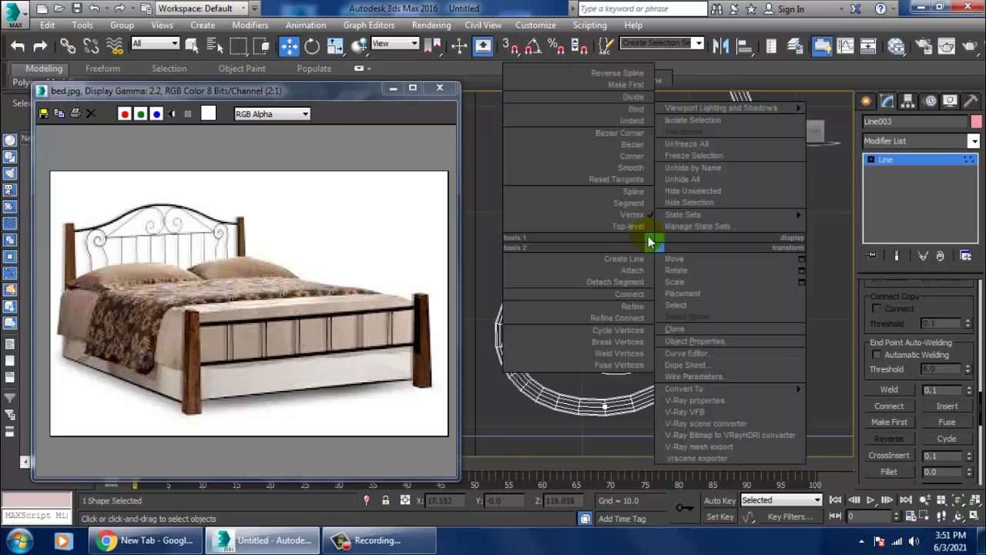
{"action": "left_click", "coordinate": [639, 158]}
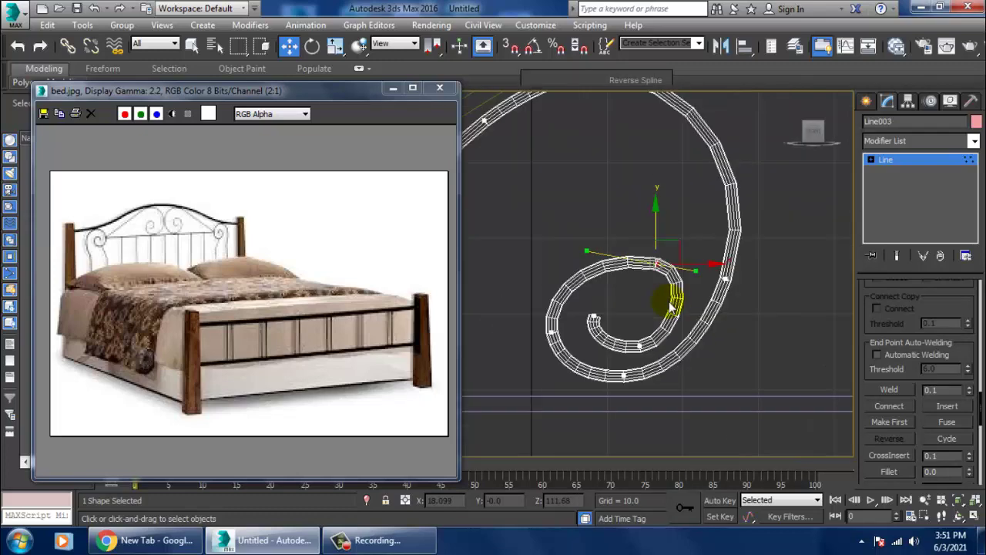
{"action": "left_click_drag", "start_coordinate": [565, 243], "coordinate": [566, 214]}
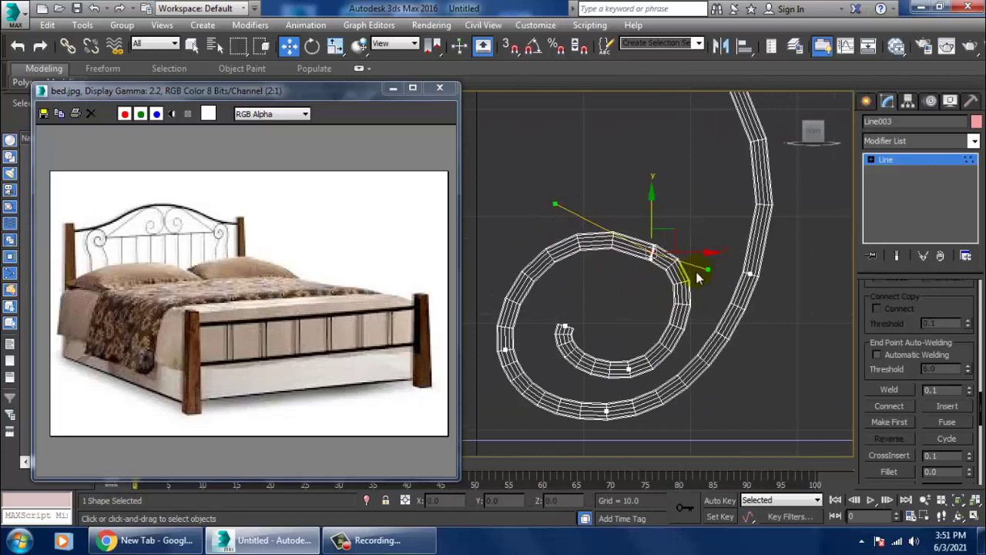
{"action": "scroll", "coordinate": [693, 275], "scroll_direction": "down", "scroll_amount": 3}
{"action": "scroll", "coordinate": [671, 285], "scroll_direction": "down", "scroll_amount": 3}
- Nudge the arched Line001 slightly down onto the spiral's top, then reselect Line003
{"action": "scroll", "coordinate": [655, 322], "scroll_direction": "up", "scroll_amount": 2}
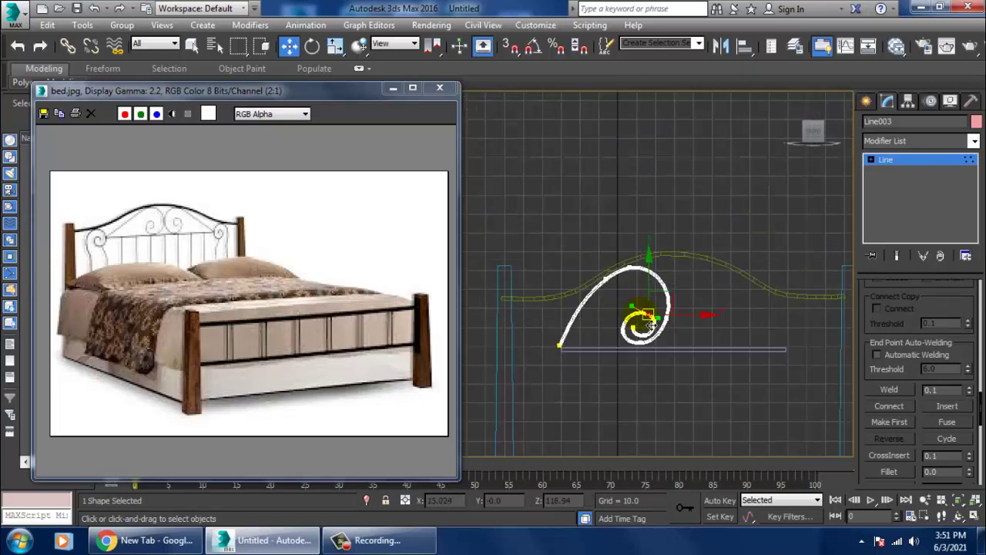
{"action": "scroll", "coordinate": [639, 308], "scroll_direction": "up", "scroll_amount": 2}
{"action": "scroll", "coordinate": [623, 298], "scroll_direction": "up", "scroll_amount": 1}
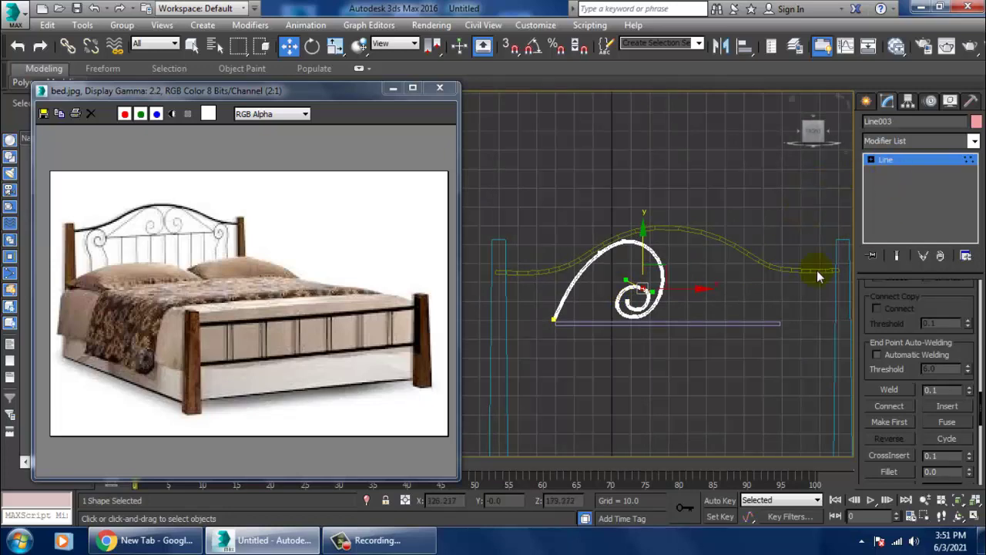
{"action": "scroll", "coordinate": [817, 270], "scroll_direction": "down", "scroll_amount": 2}
{"action": "scroll", "coordinate": [728, 230], "scroll_direction": "up", "scroll_amount": 2}
{"action": "scroll", "coordinate": [729, 230], "scroll_direction": "up", "scroll_amount": 2}
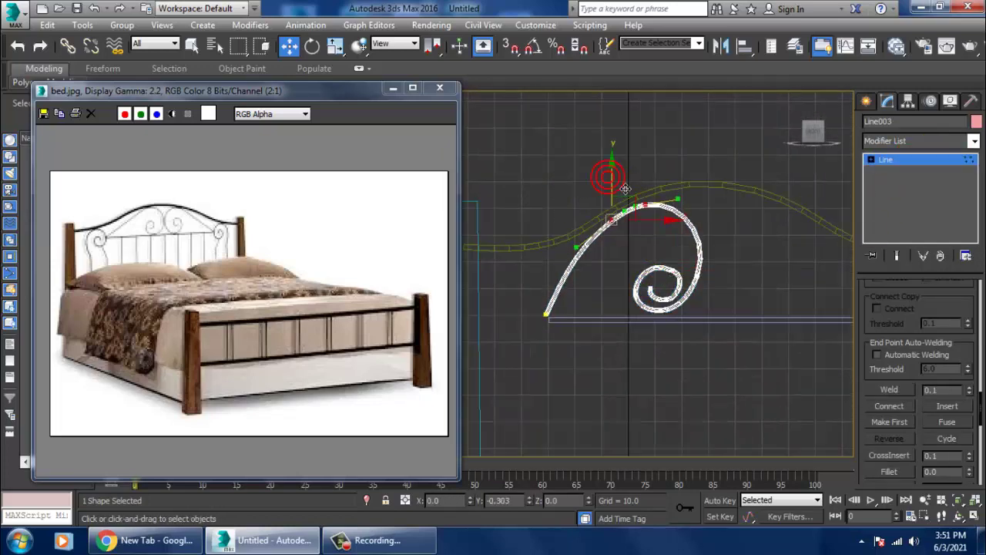
{"action": "scroll", "coordinate": [832, 243], "scroll_direction": "down", "scroll_amount": 1}
{"action": "middle_click_drag", "start_coordinate": [832, 244], "coordinate": [748, 242]}
{"action": "scroll", "coordinate": [744, 269], "scroll_direction": "up", "scroll_amount": 1}
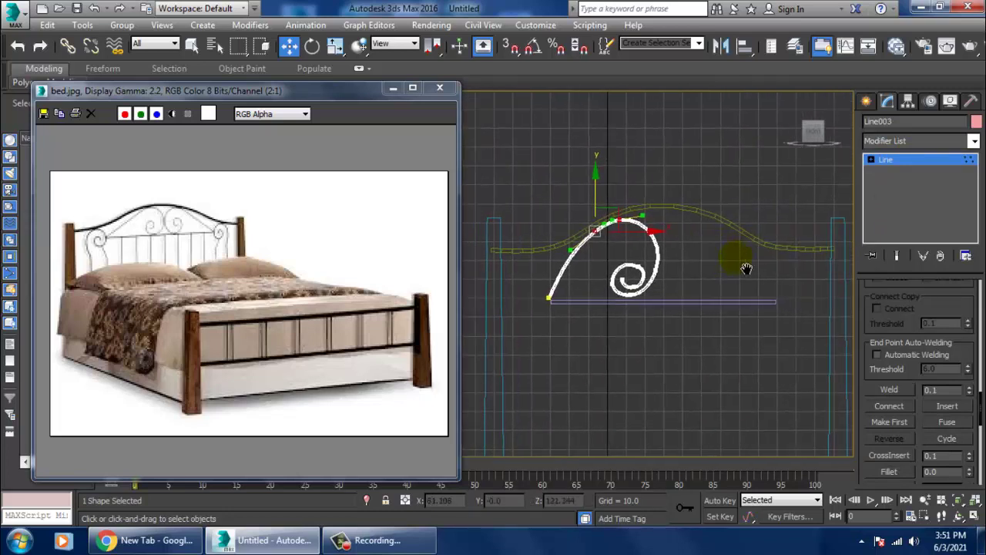
{"action": "scroll", "coordinate": [654, 308], "scroll_direction": "down", "scroll_amount": 1}
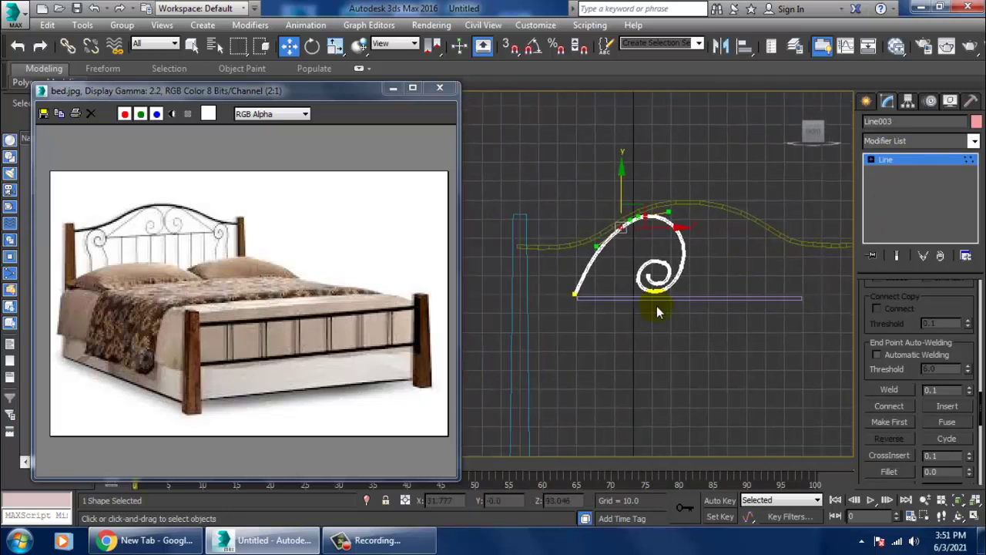
{"action": "left_click", "coordinate": [903, 172]}
{"action": "left_click", "coordinate": [710, 213]}
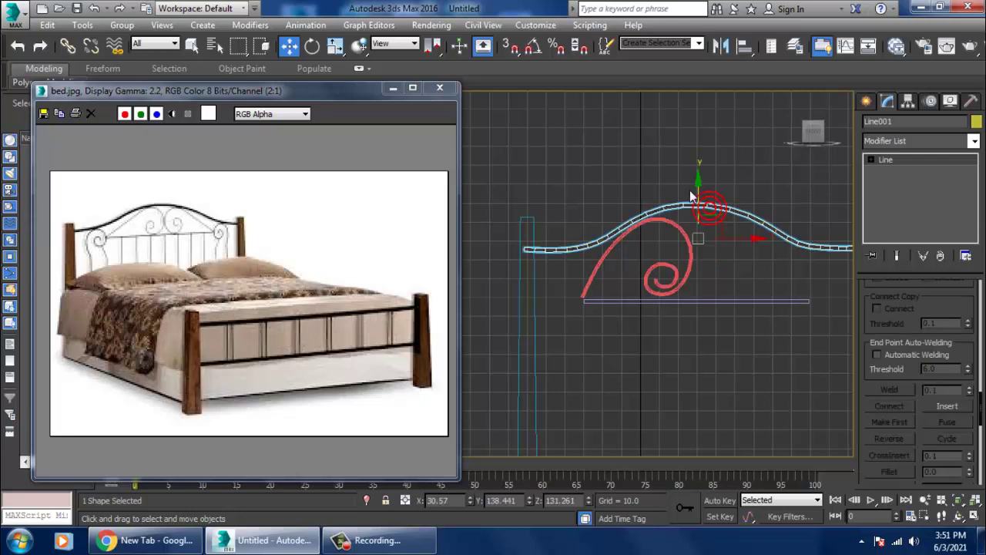
{"action": "left_click_drag", "start_coordinate": [713, 203], "coordinate": [719, 207]}
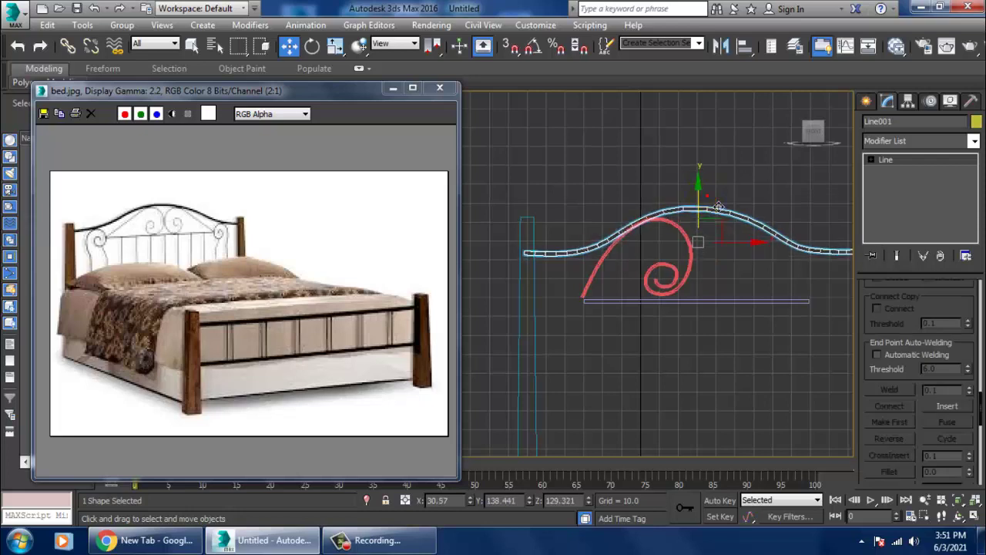
{"action": "left_click", "coordinate": [683, 229]}
{"action": "scroll", "coordinate": [679, 233], "scroll_direction": "up", "scroll_amount": 3}
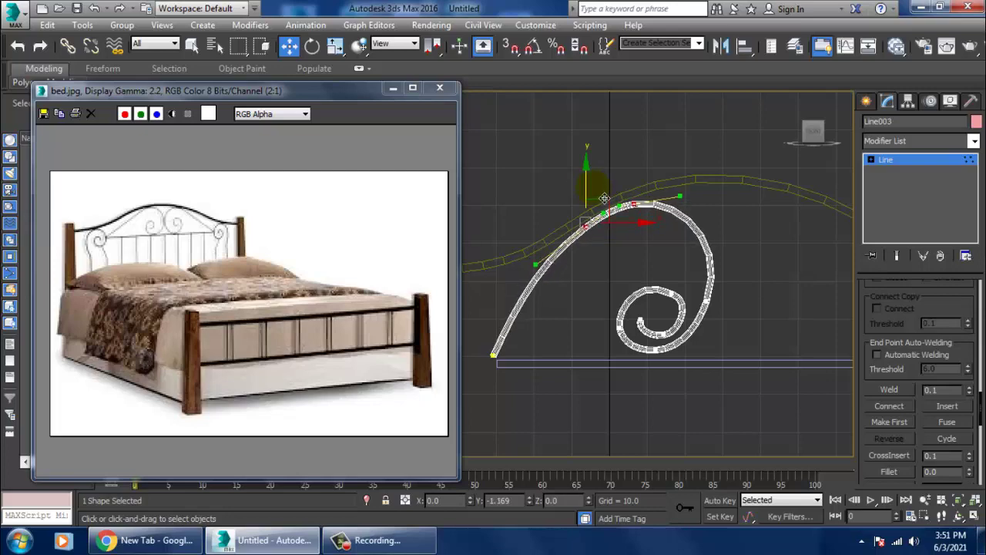
- Select vertices at the spiral's inner curl, bottom and outer right side
{"action": "scroll", "coordinate": [639, 228], "scroll_direction": "down", "scroll_amount": 3}
{"action": "scroll", "coordinate": [639, 228], "scroll_direction": "up", "scroll_amount": 3}
{"action": "scroll", "coordinate": [573, 276], "scroll_direction": "up", "scroll_amount": 2}
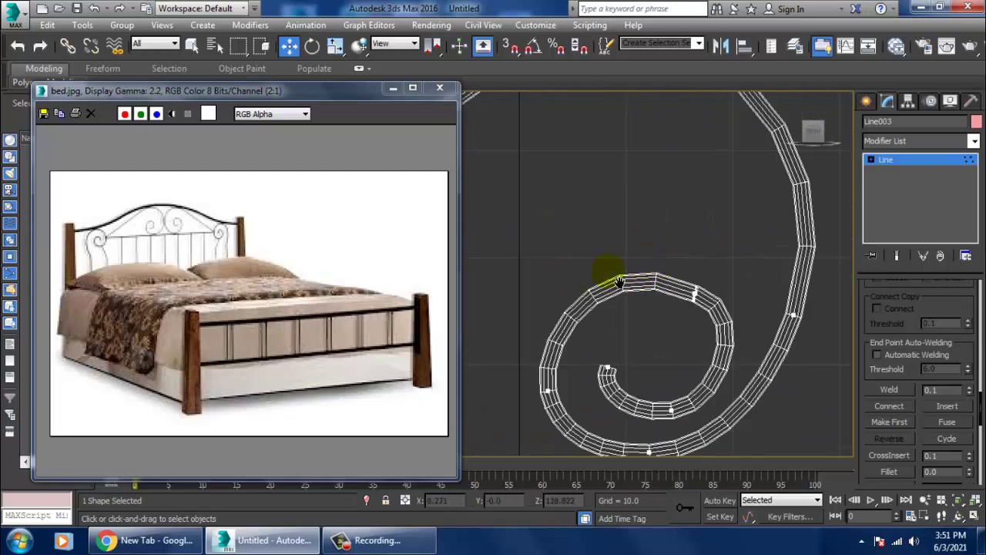
{"action": "scroll", "coordinate": [619, 282], "scroll_direction": "down", "scroll_amount": 2}
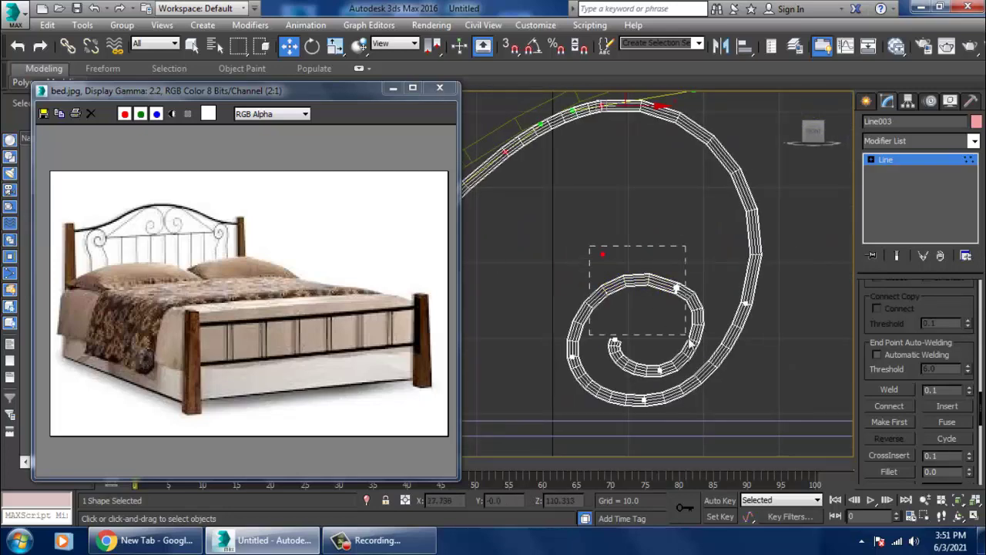
{"action": "left_click", "coordinate": [677, 287]}
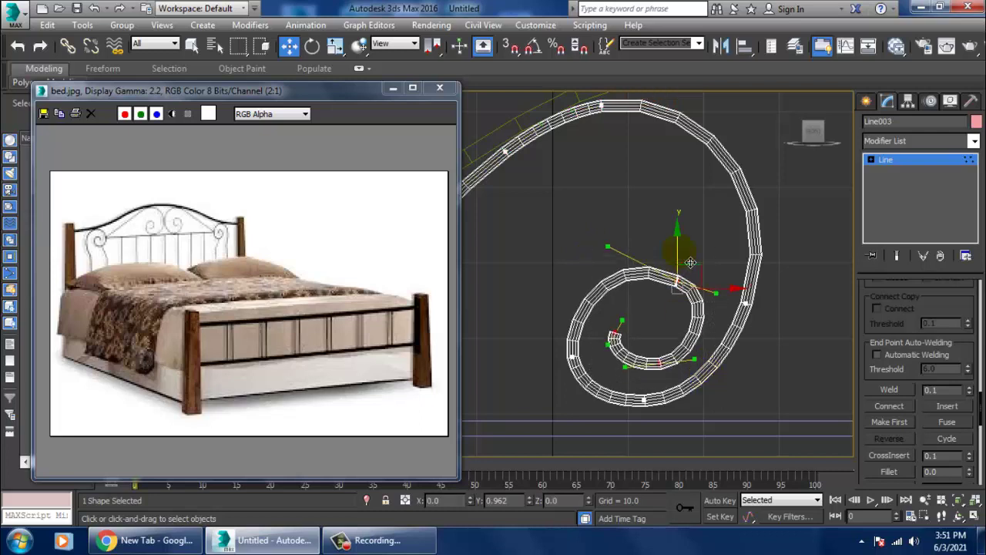
{"action": "scroll", "coordinate": [688, 303], "scroll_direction": "down", "scroll_amount": 2}
{"action": "left_click_drag", "start_coordinate": [678, 348], "coordinate": [677, 343]}
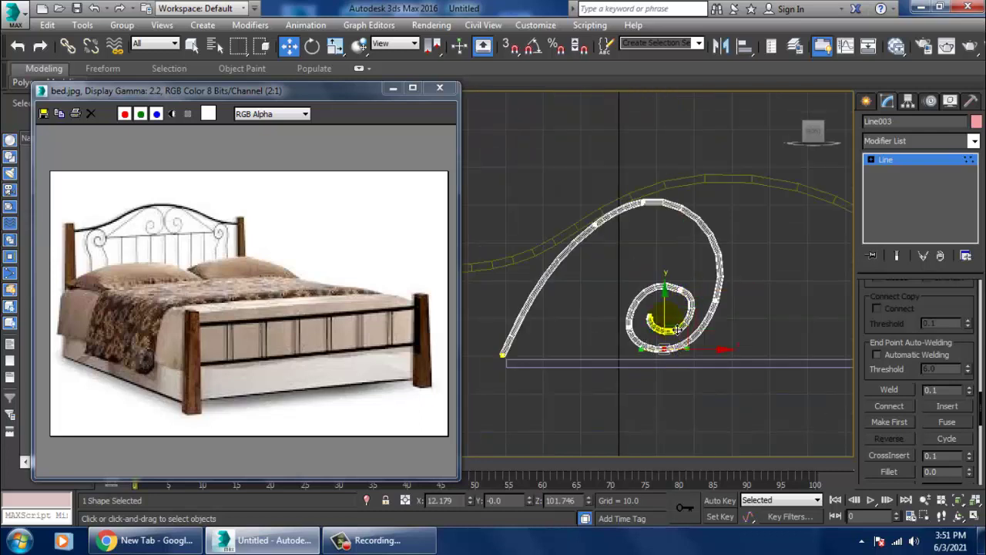
{"action": "left_click", "coordinate": [720, 279]}
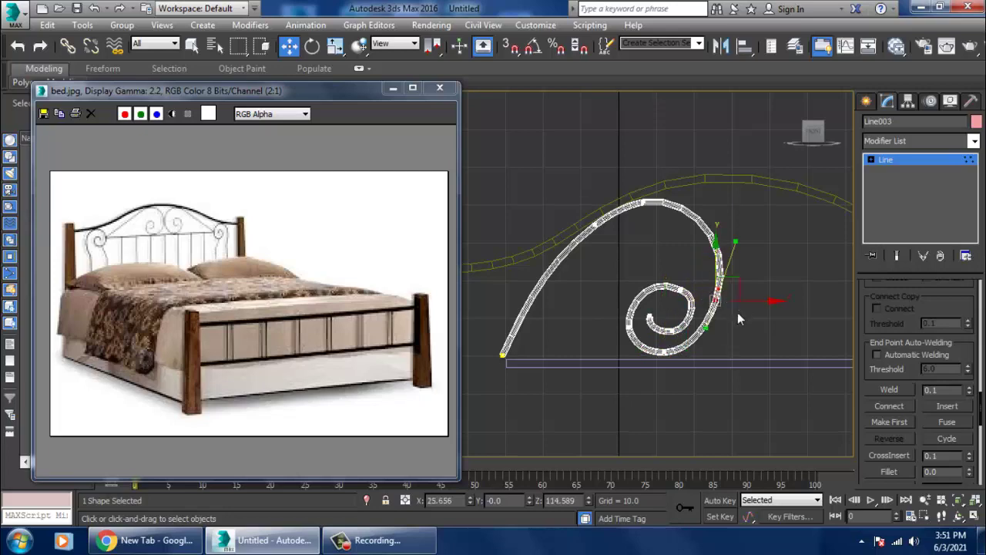
{"action": "mouse_move", "coordinate": [771, 310]}
{"action": "middle_mouse_down"}
{"action": "mouse_move", "coordinate": [647, 347]}
{"action": "mouse_move", "coordinate": [660, 353]}
{"action": "middle_mouse_up"}
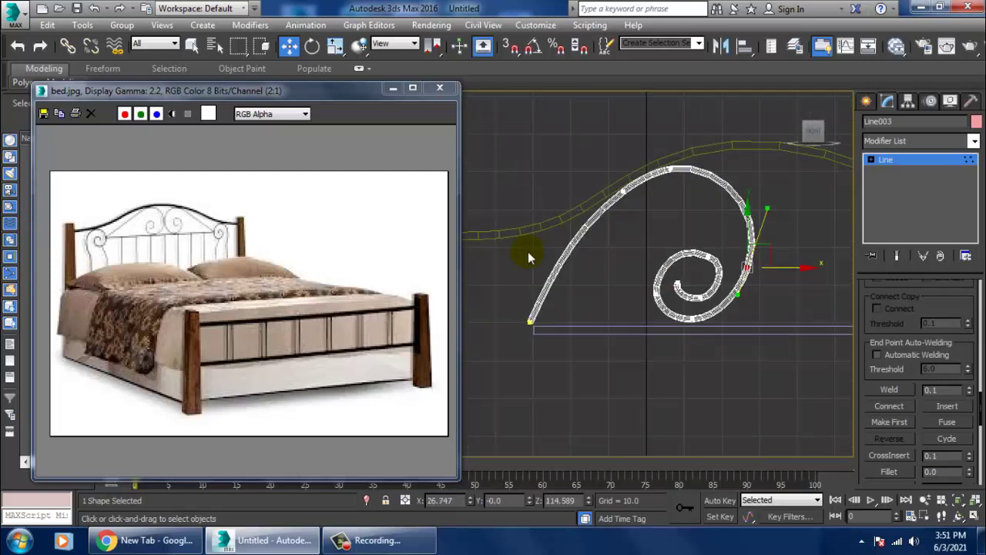
- Refine a new vertex onto the outer arm and move the top vertex to straighten it
{"action": "right_click", "coordinate": [568, 246]}
{"action": "left_click", "coordinate": [539, 295]}
{"action": "left_click", "coordinate": [544, 301]}
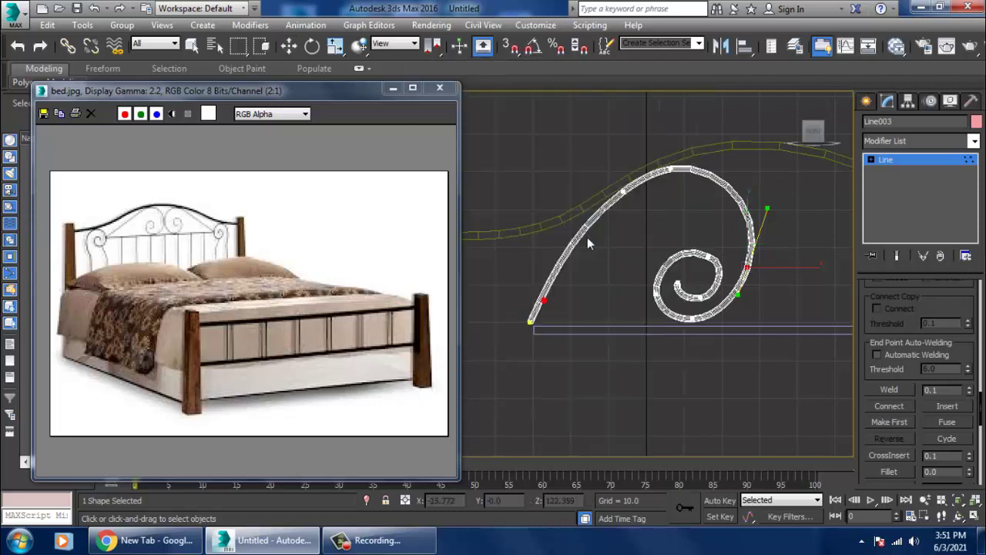
{"action": "key", "text": "w"}
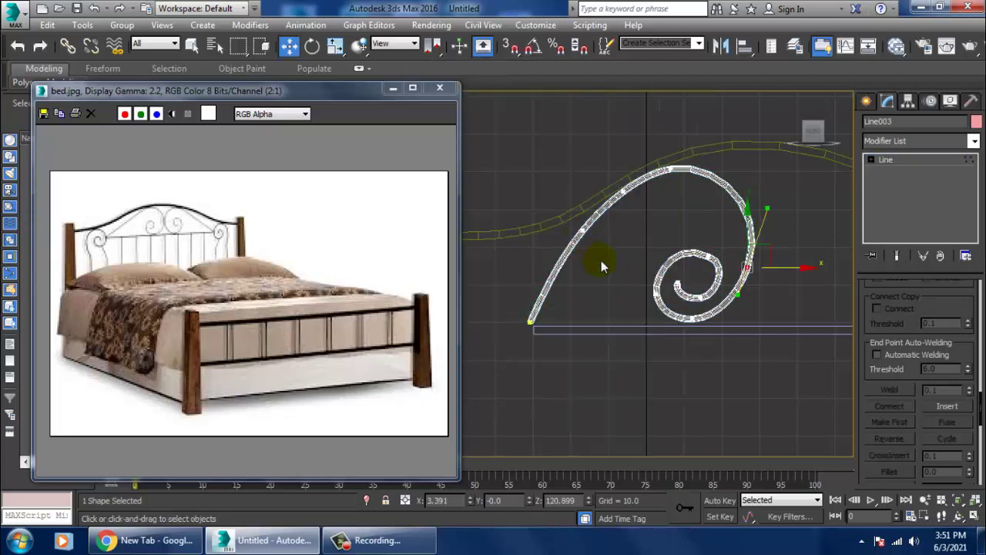
{"action": "left_click_drag", "start_coordinate": [612, 259], "coordinate": [547, 195]}
{"action": "mouse_move", "coordinate": [620, 226]}
{"action": "left_mouse_down"}
{"action": "mouse_move", "coordinate": [624, 238]}
{"action": "mouse_move", "coordinate": [660, 194]}
{"action": "left_mouse_up"}
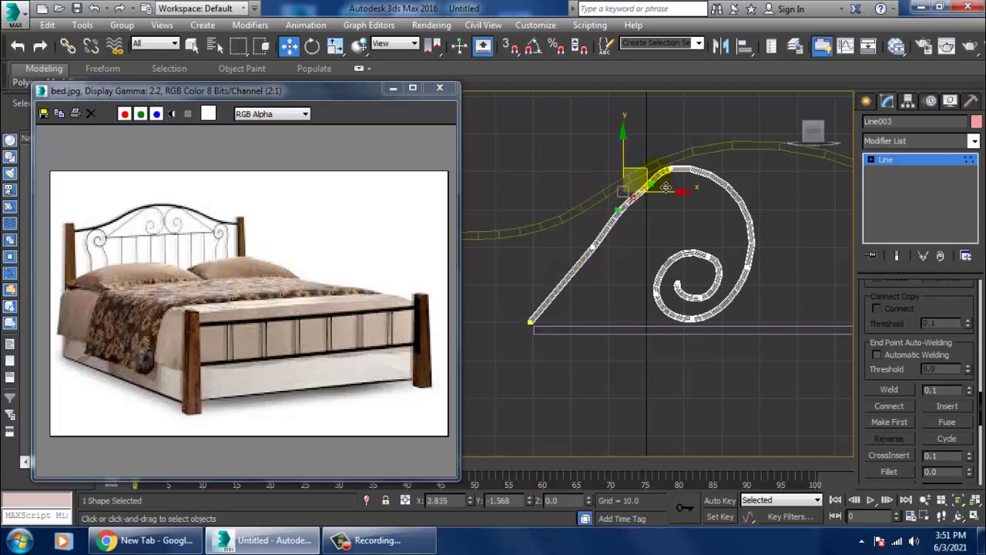
- Check the scroll's lower end vertex and the bottom bar's left end vertex
{"action": "left_click", "coordinate": [626, 229]}
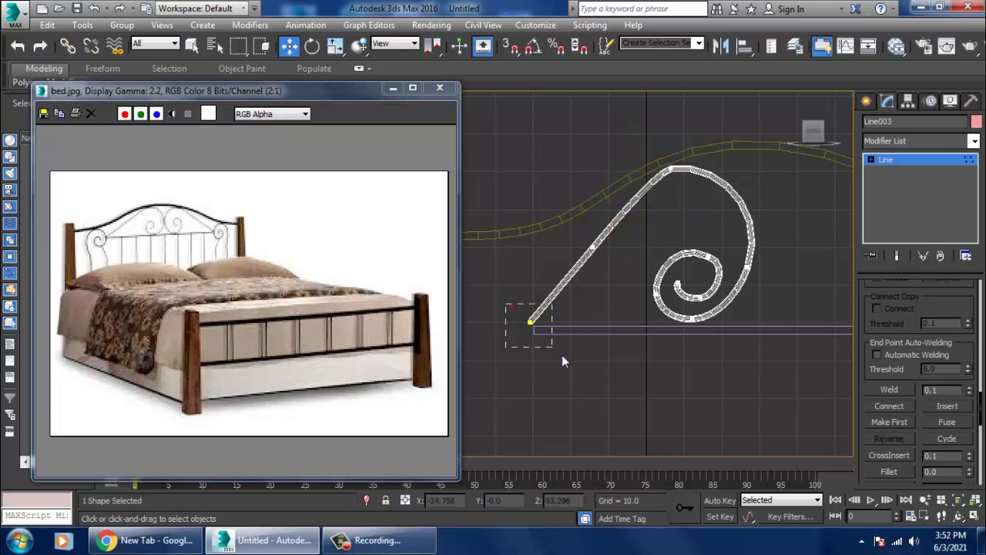
{"action": "left_click_drag", "start_coordinate": [561, 356], "coordinate": [541, 342]}
{"action": "left_click", "coordinate": [912, 159]}
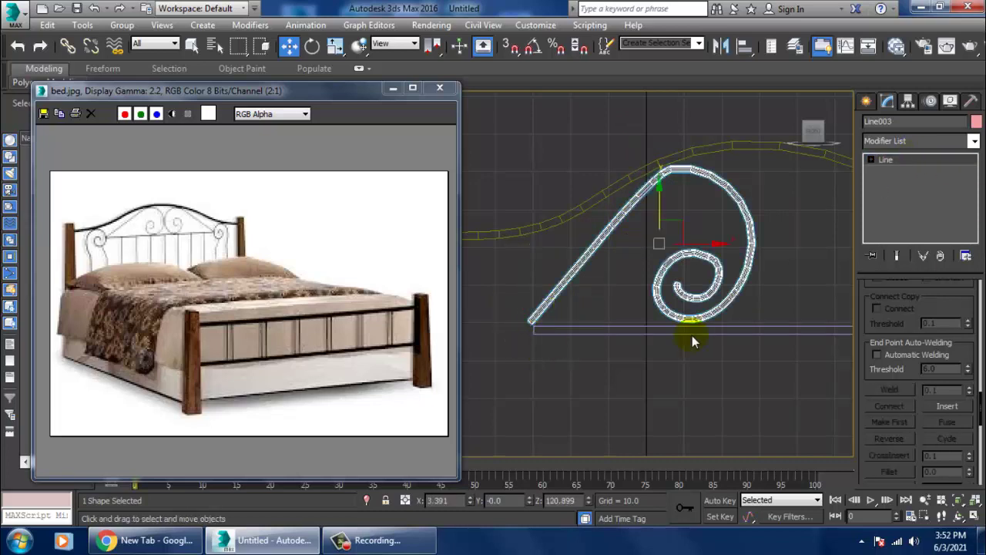
{"action": "left_click", "coordinate": [692, 335]}
{"action": "middle_click_drag", "start_coordinate": [679, 336], "coordinate": [693, 337]}
{"action": "left_click", "coordinate": [550, 326]}
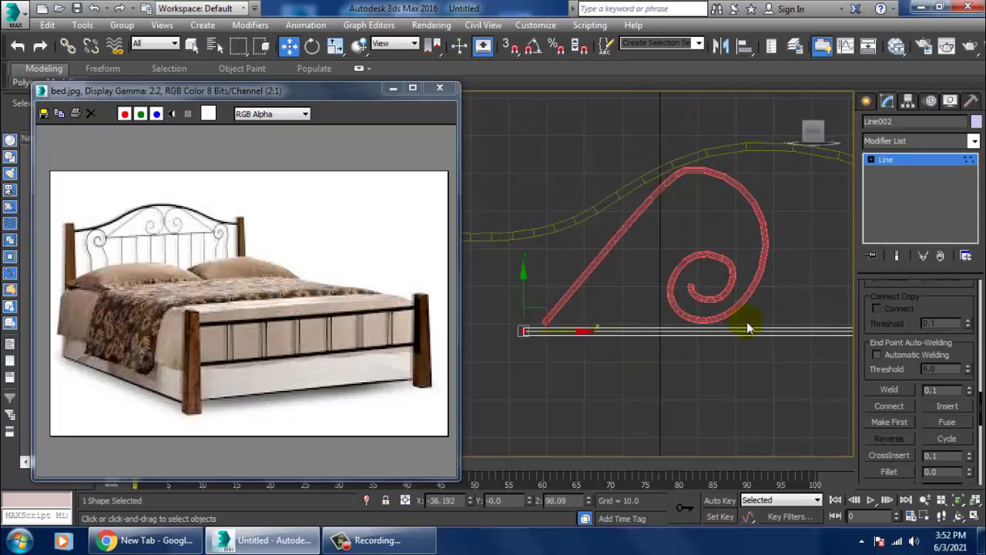
{"action": "scroll", "coordinate": [589, 335], "scroll_direction": "down", "scroll_amount": 3}
{"action": "left_click", "coordinate": [915, 159]}
{"action": "scroll", "coordinate": [775, 269], "scroll_direction": "up", "scroll_amount": 2}
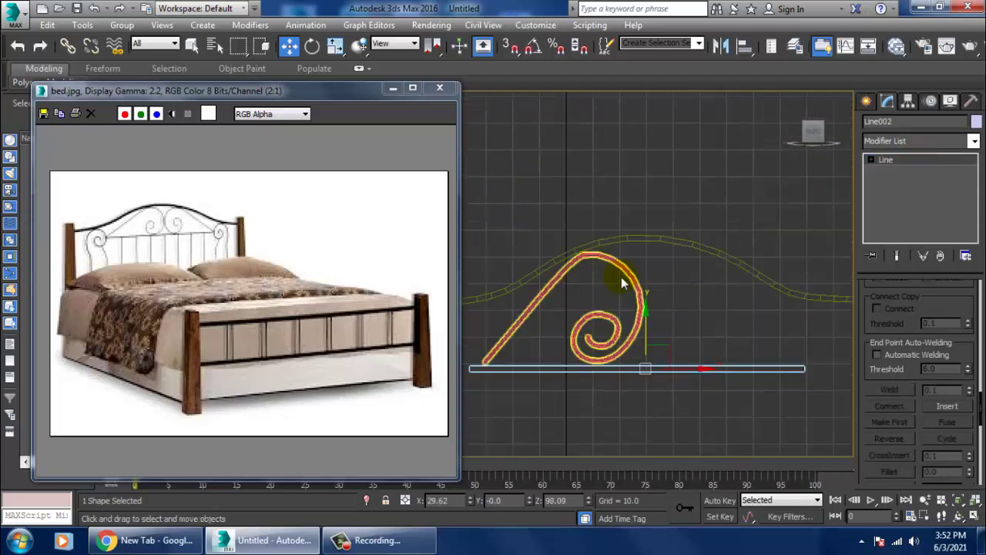
- Fillet Line003's top corner vertex by about 12.979 into a rounded bend
{"action": "left_click", "coordinate": [612, 274]}
{"action": "key", "text": "1"}
{"action": "left_click", "coordinate": [583, 255]}
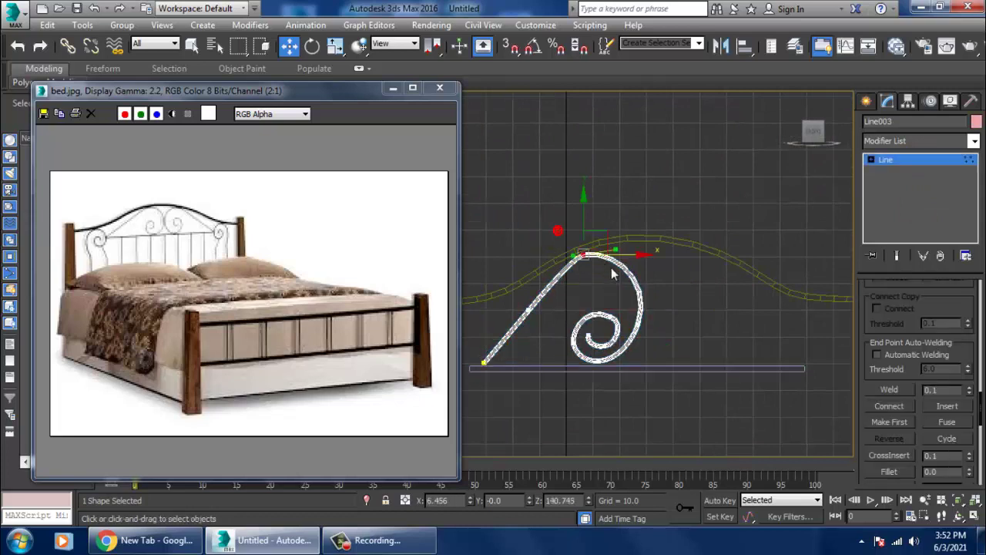
{"action": "left_click", "coordinate": [911, 472]}
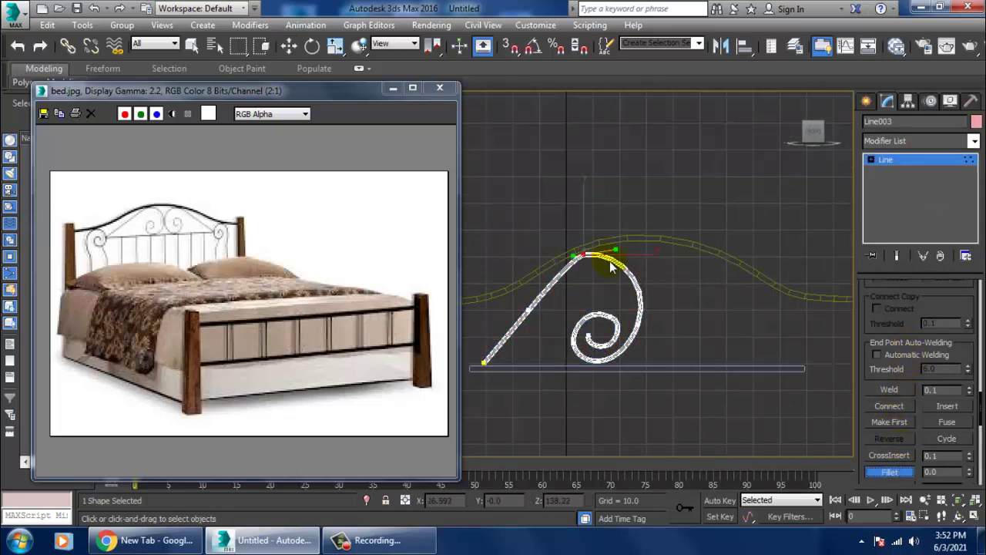
{"action": "left_click_drag", "start_coordinate": [592, 264], "coordinate": [593, 240]}
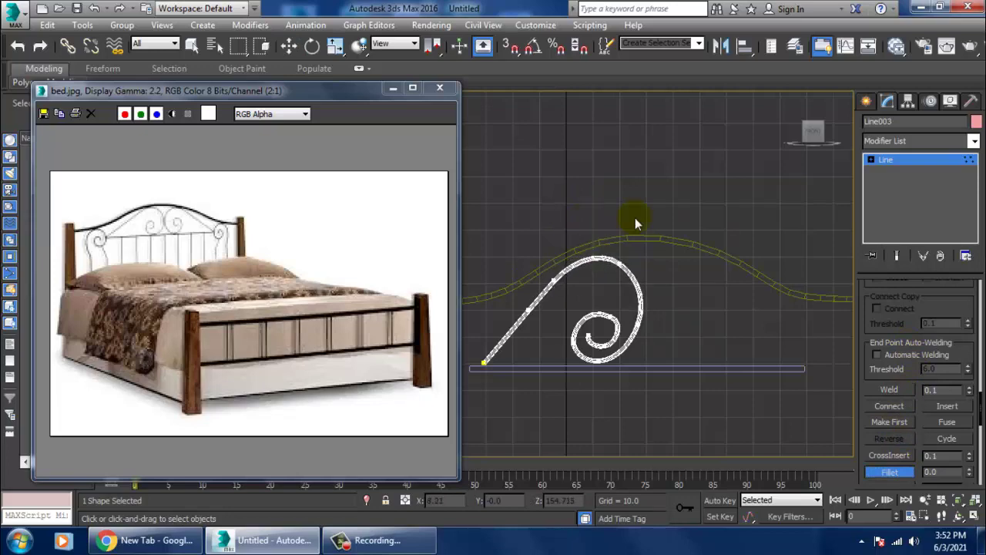
{"action": "key", "text": "w"}
{"action": "left_click", "coordinate": [881, 162]}
{"action": "scroll", "coordinate": [703, 317], "scroll_direction": "down", "scroll_amount": 4}
- Widen Line001's rectangular rendering width from 2.0 to 3.08
{"action": "scroll", "coordinate": [667, 327], "scroll_direction": "up", "scroll_amount": 3}
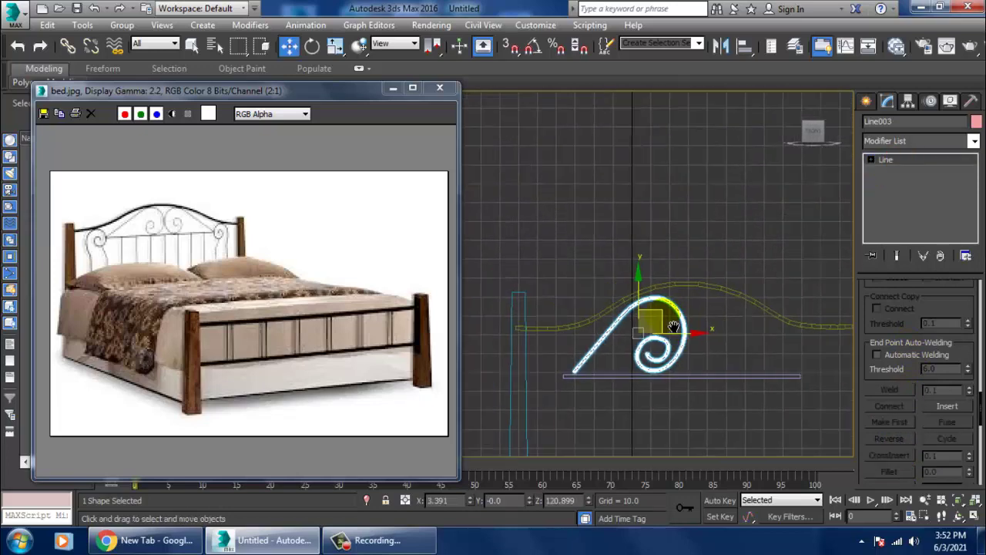
{"action": "scroll", "coordinate": [664, 315], "scroll_direction": "up", "scroll_amount": 2}
{"action": "left_click", "coordinate": [688, 269]}
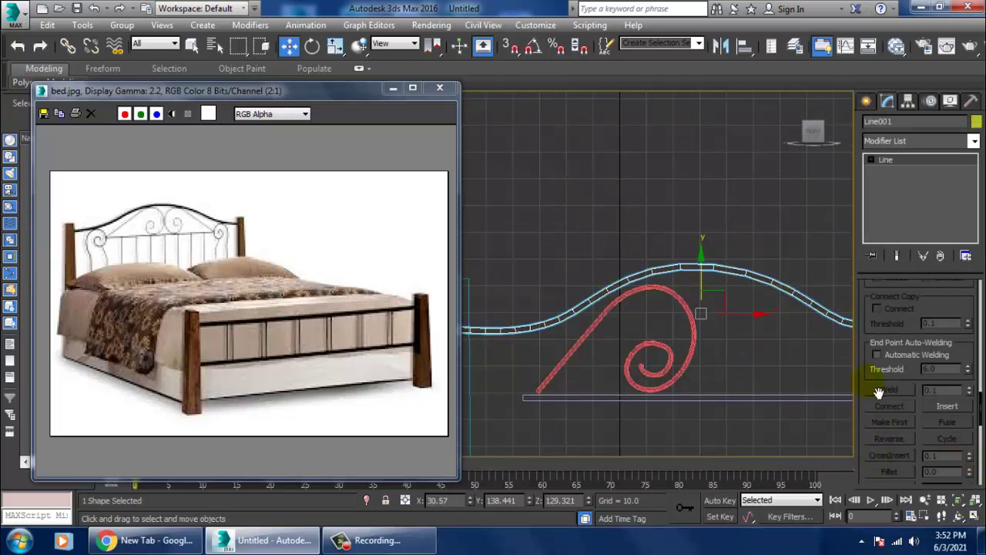
{"action": "scroll", "coordinate": [911, 471], "scroll_direction": "up", "scroll_amount": 5}
{"action": "scroll", "coordinate": [978, 324], "scroll_direction": "up", "scroll_amount": 5}
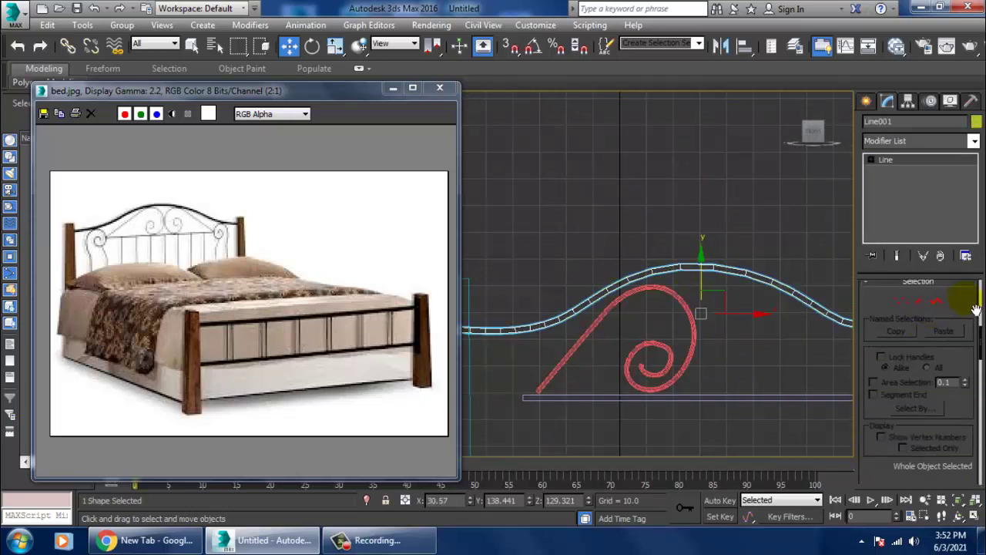
{"action": "left_click_drag", "start_coordinate": [979, 319], "coordinate": [980, 521]}
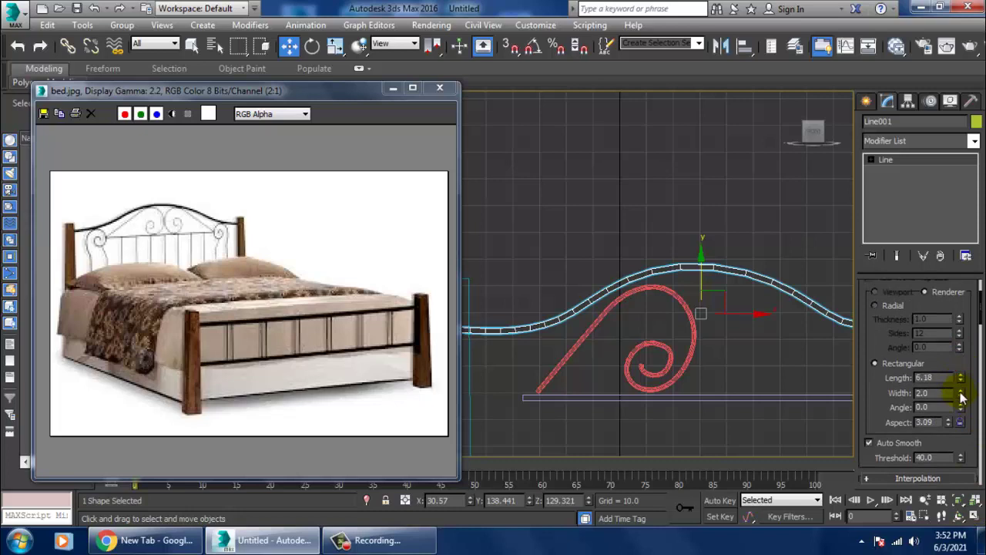
{"action": "left_click_drag", "start_coordinate": [961, 395], "coordinate": [969, 363]}
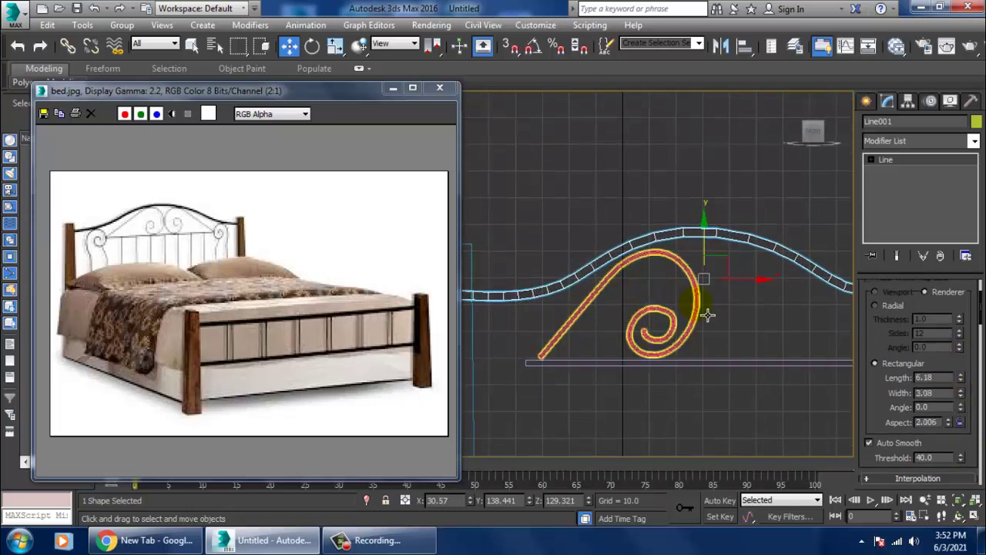
{"action": "left_click", "coordinate": [701, 307]}
{"action": "scroll", "coordinate": [704, 302], "scroll_direction": "down", "scroll_amount": 2}
{"action": "middle_click_drag", "start_coordinate": [704, 309], "coordinate": [714, 298]}
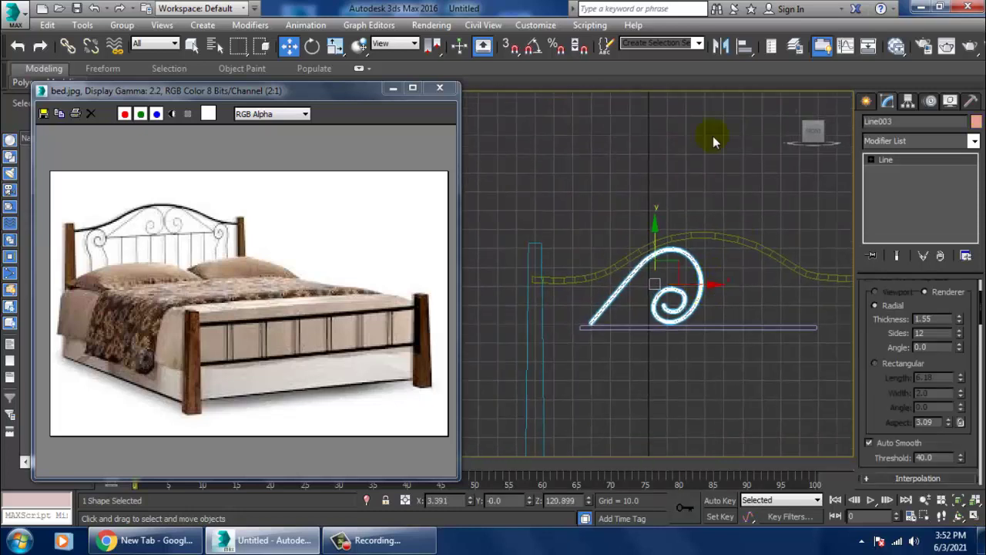
- Mirror-copy the scroll on X as Line004 and slide it right of the original
{"action": "left_click", "coordinate": [723, 59]}
{"action": "left_click", "coordinate": [474, 302]}
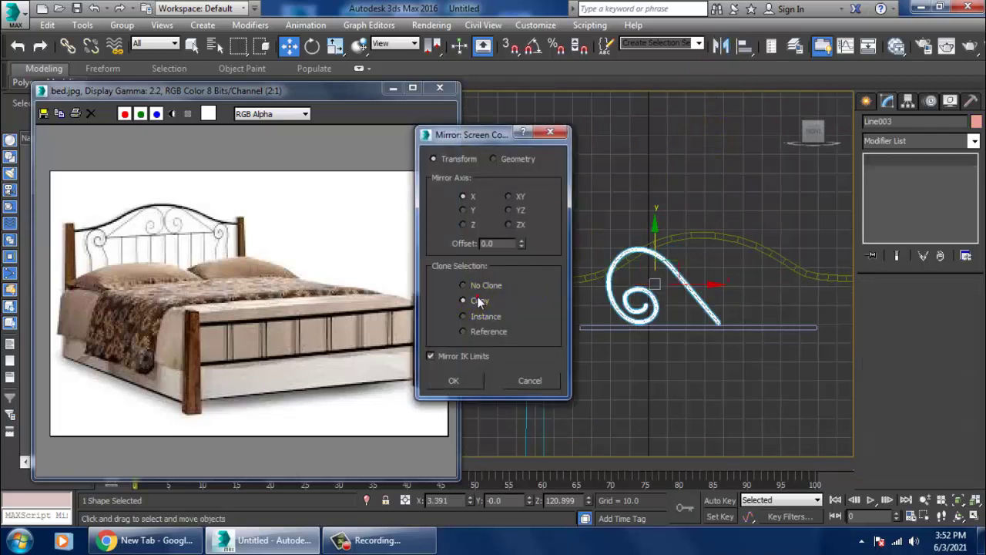
{"action": "left_click", "coordinate": [464, 381]}
{"action": "left_click_drag", "start_coordinate": [720, 294], "coordinate": [818, 287]}
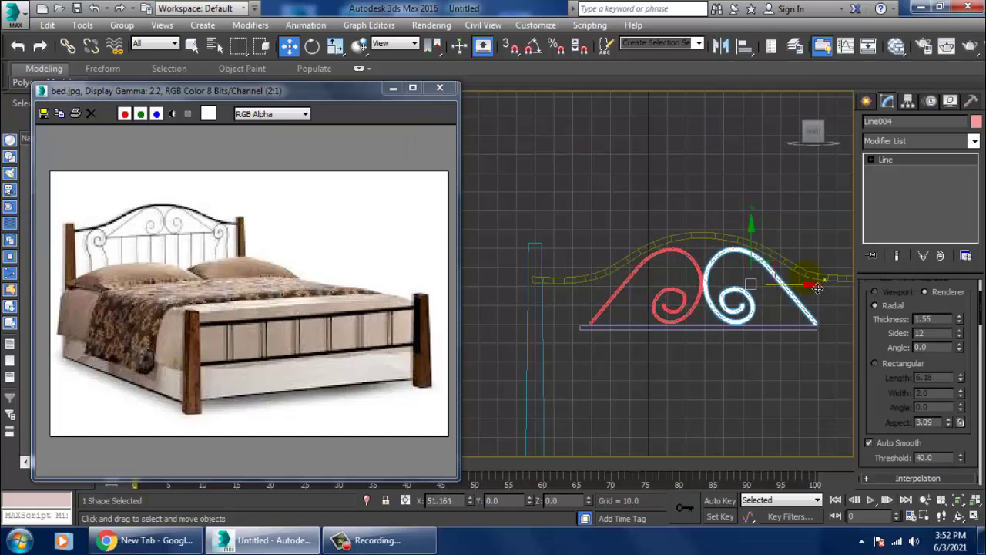
- Select the bottom horizontal bar and centre the view on the headboard curve
{"action": "scroll", "coordinate": [777, 300], "scroll_direction": "down", "scroll_amount": 3}
{"action": "scroll", "coordinate": [752, 305], "scroll_direction": "up", "scroll_amount": 2}
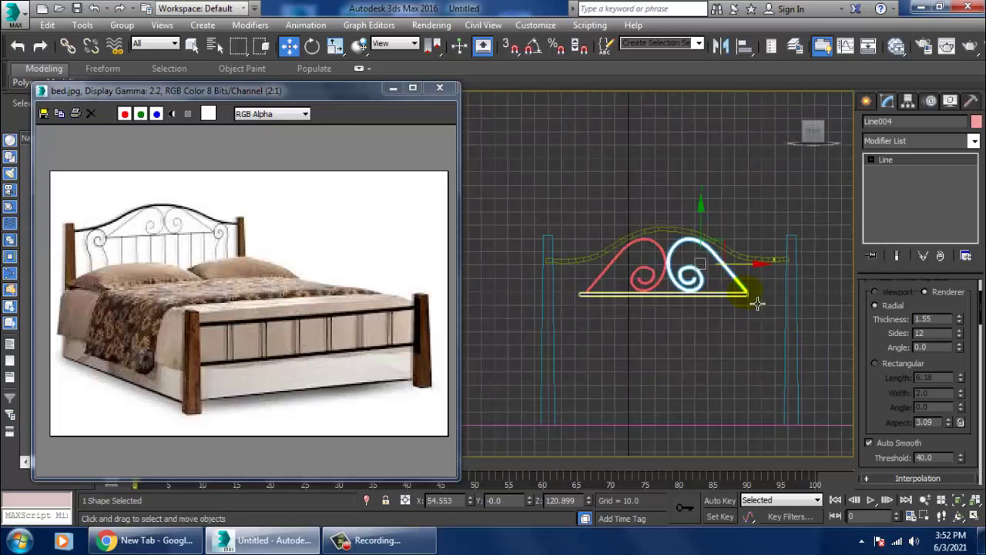
{"action": "scroll", "coordinate": [744, 315], "scroll_direction": "up", "scroll_amount": 2}
{"action": "left_click", "coordinate": [732, 305]}
{"action": "scroll", "coordinate": [725, 312], "scroll_direction": "up", "scroll_amount": 3}
{"action": "scroll", "coordinate": [728, 312], "scroll_direction": "up", "scroll_amount": 2}
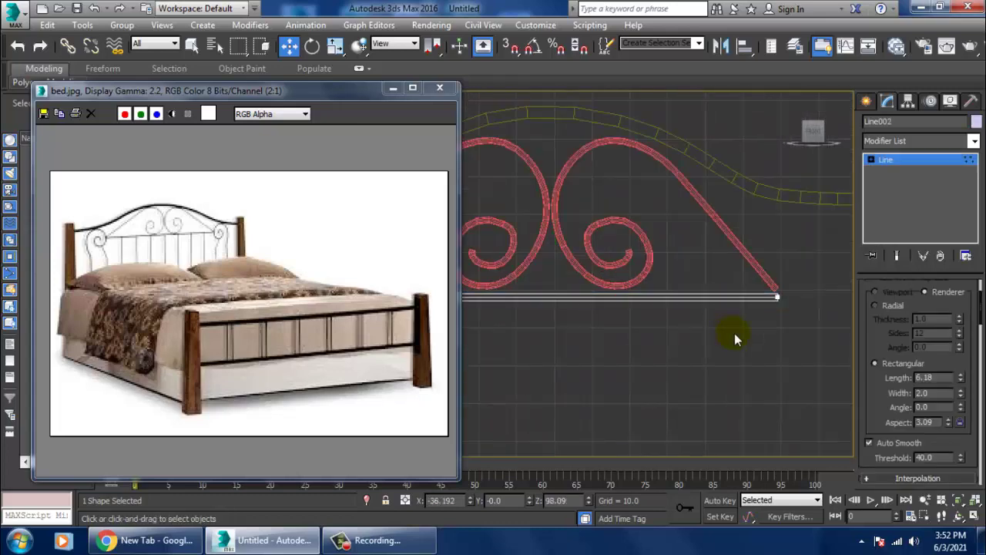
{"action": "scroll", "coordinate": [749, 303], "scroll_direction": "down", "scroll_amount": 4}
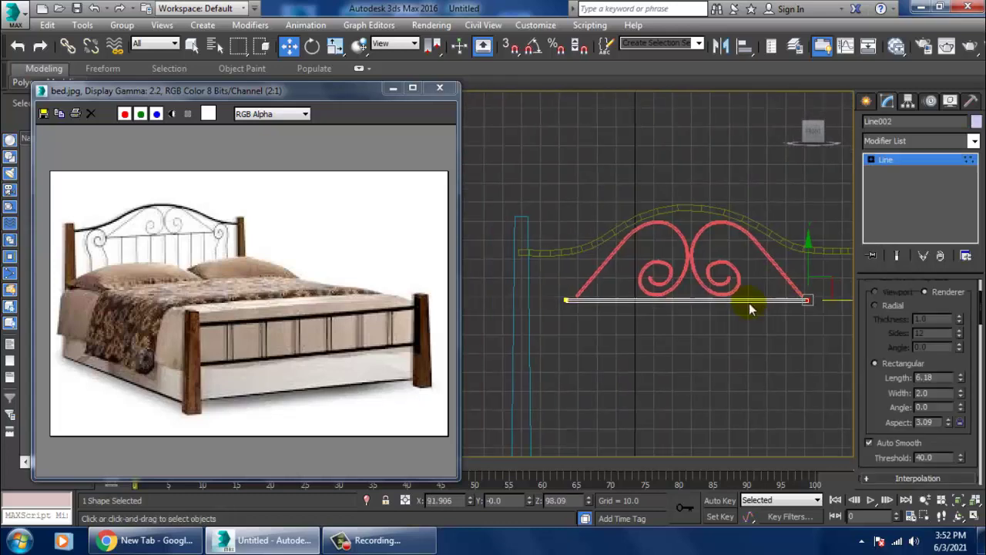
{"action": "mouse_move", "coordinate": [749, 303]}
{"action": "middle_mouse_down"}
{"action": "mouse_move", "coordinate": [694, 312]}
{"action": "mouse_move", "coordinate": [737, 227]}
{"action": "middle_mouse_up"}
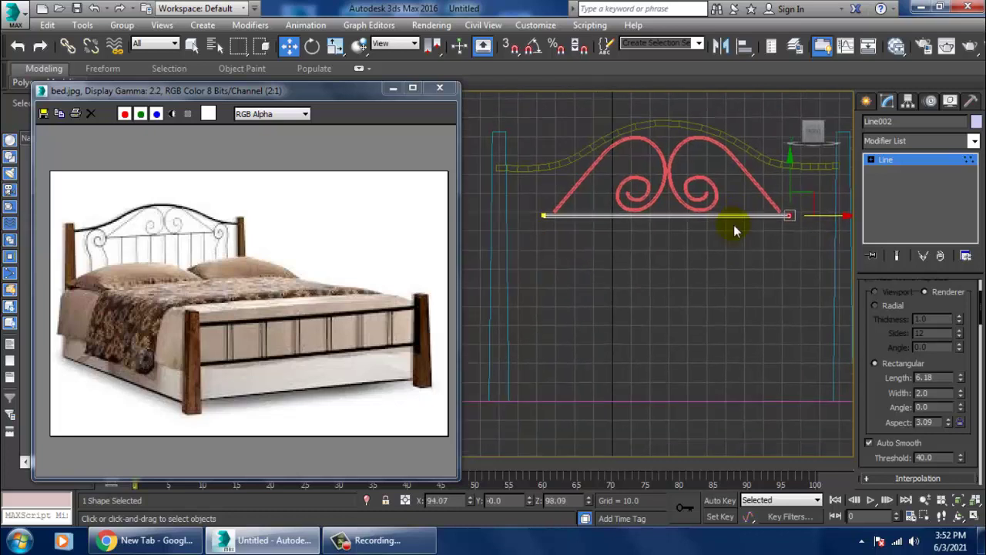
{"action": "left_click", "coordinate": [866, 103]}
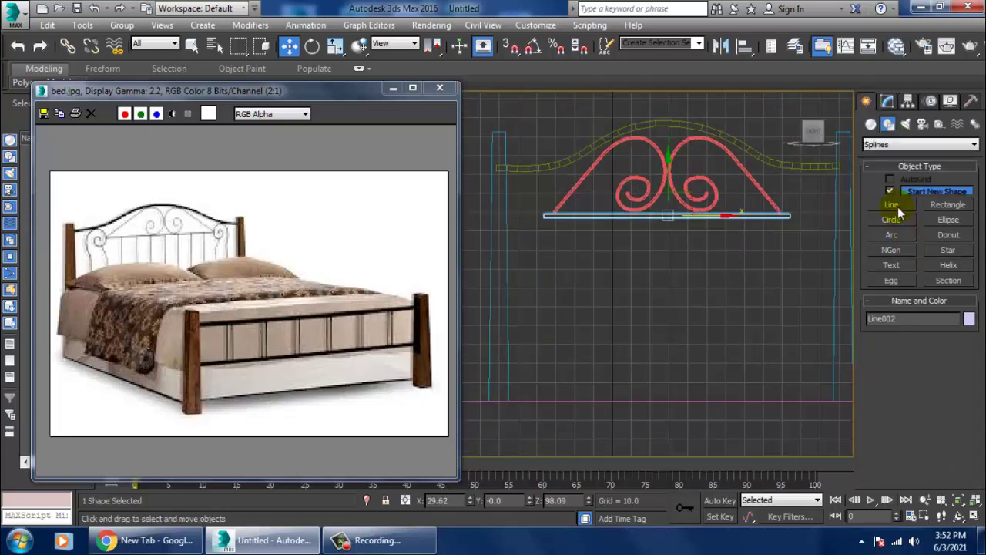
- Draw the lower rail Line between the posts with a Rectangular 6.18 × 2.0 rendered profile
{"action": "left_click", "coordinate": [891, 204]}
{"action": "middle_click_drag", "start_coordinate": [652, 356], "coordinate": [552, 377]}
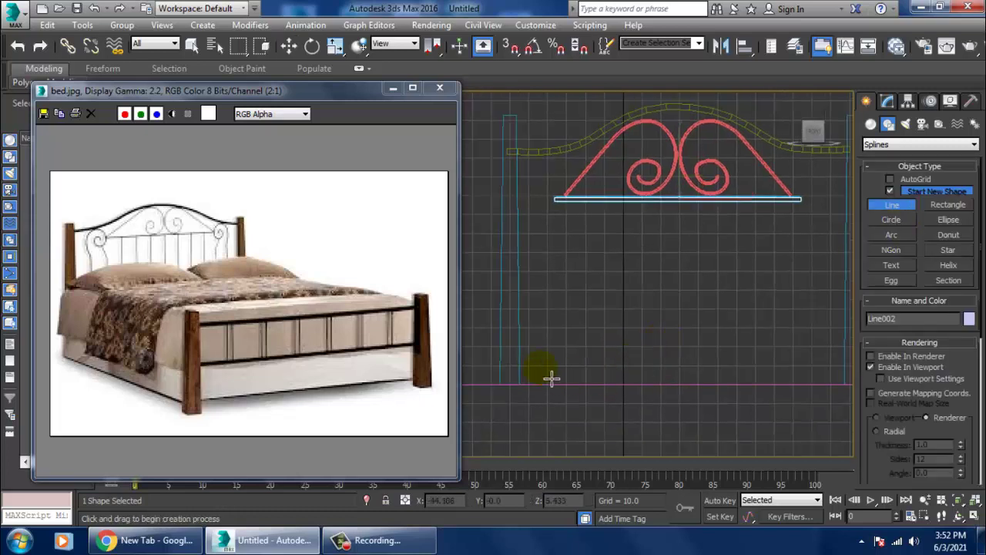
{"action": "left_click", "coordinate": [509, 352]}
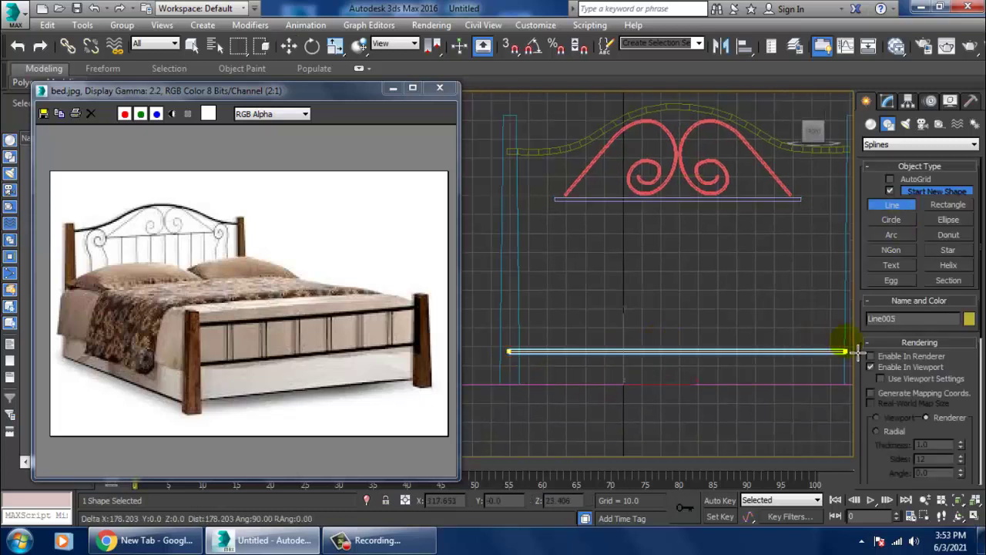
{"action": "right_click", "coordinate": [717, 334]}
{"action": "right_click", "coordinate": [717, 335]}
{"action": "mouse_move", "coordinate": [717, 335]}
{"action": "middle_mouse_down"}
{"action": "mouse_move", "coordinate": [623, 309]}
{"action": "mouse_move", "coordinate": [674, 316]}
{"action": "middle_mouse_up"}
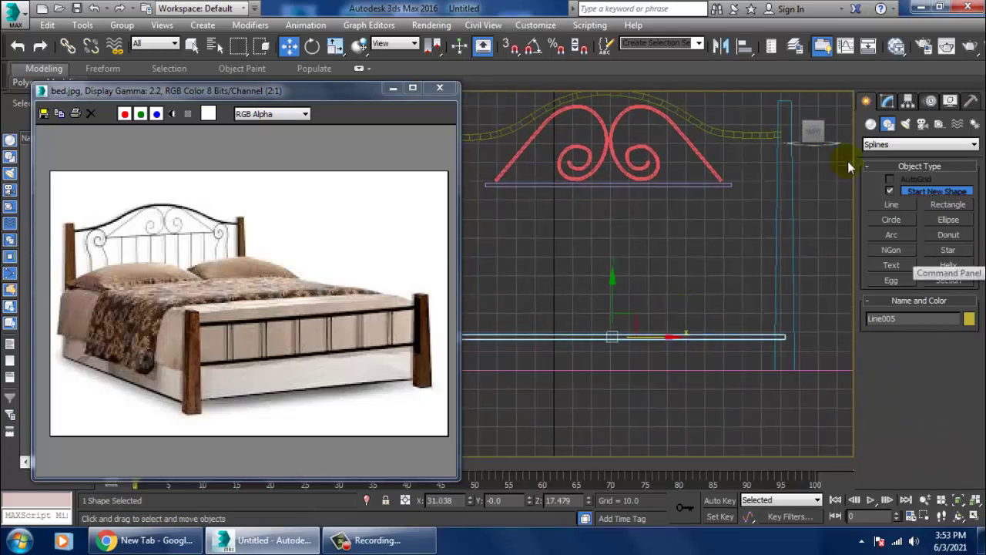
{"action": "left_click", "coordinate": [888, 101]}
- Select the headboard shapes, leaving out the floor plane, and lift them up between the posts
{"action": "key", "text": "alt+w"}
{"action": "key", "text": "alt+w"}
{"action": "scroll", "coordinate": [720, 382], "scroll_direction": "up", "scroll_amount": 5}
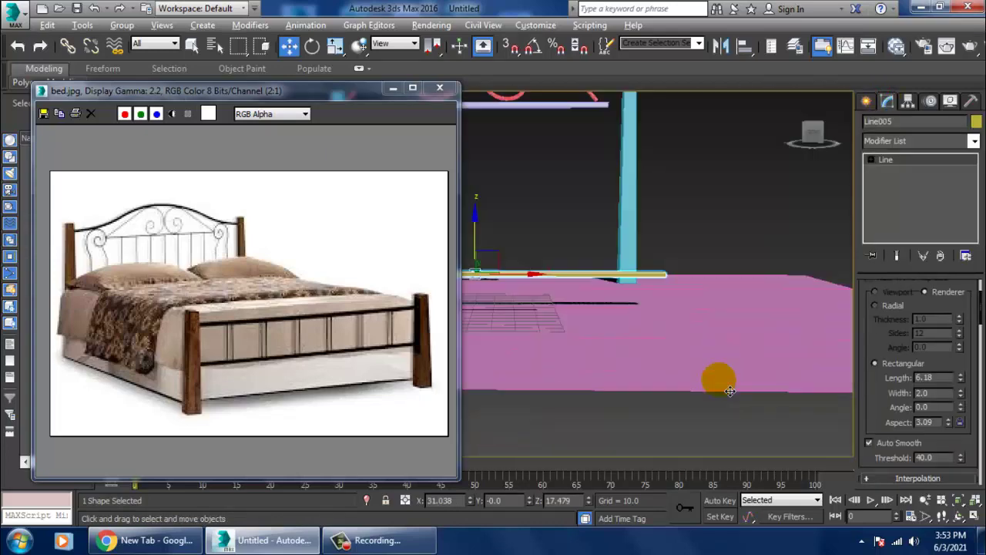
{"action": "key", "text": "alt+2"}
{"action": "left_click", "coordinate": [568, 119]}
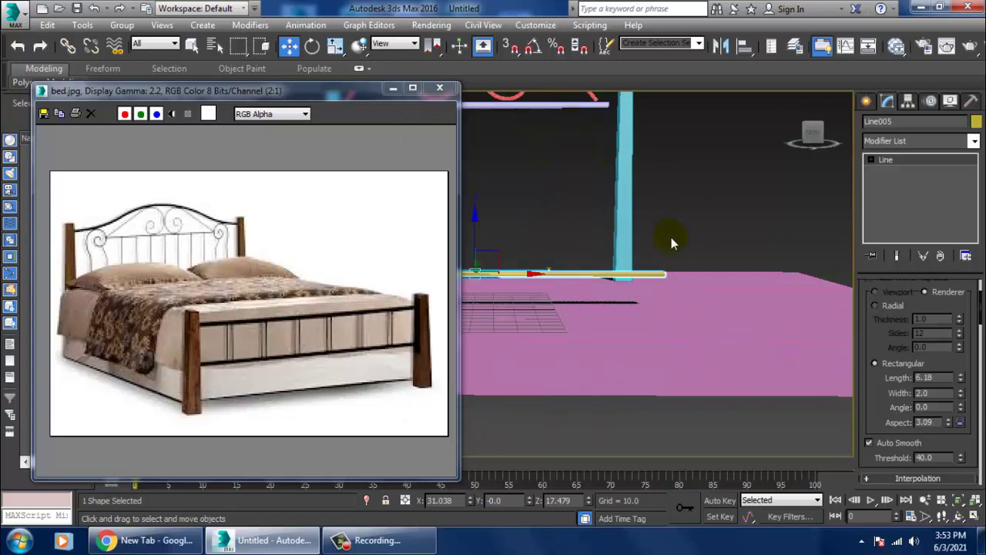
{"action": "scroll", "coordinate": [693, 278], "scroll_direction": "down", "scroll_amount": 3}
{"action": "scroll", "coordinate": [695, 295], "scroll_direction": "down", "scroll_amount": 4}
{"action": "middle_click_drag", "start_coordinate": [696, 296], "coordinate": [601, 141], "text": "alt"}
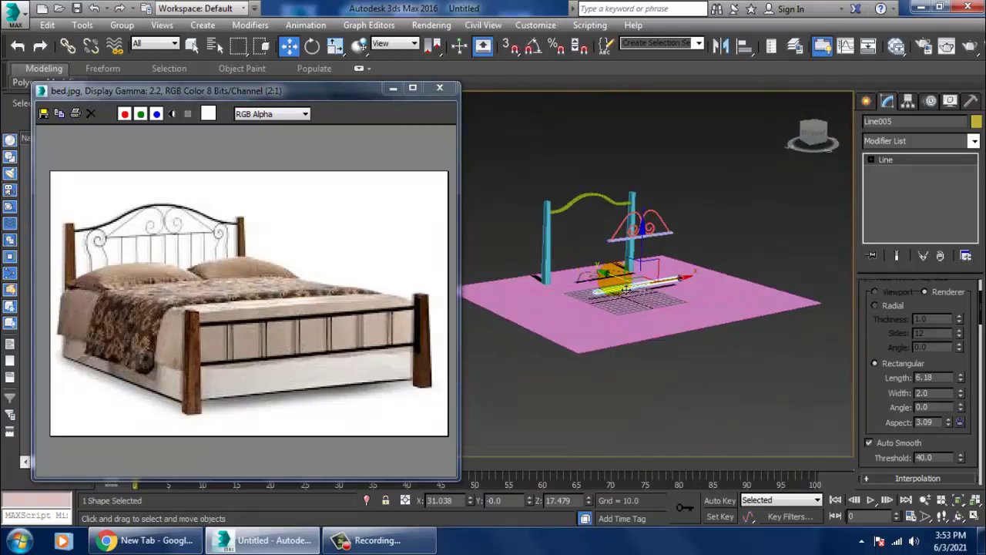
{"action": "left_click_drag", "start_coordinate": [601, 141], "coordinate": [819, 371]}
{"action": "left_click", "coordinate": [819, 371], "text": "alt"}
{"action": "middle_click_drag", "start_coordinate": [819, 371], "coordinate": [622, 165], "text": "alt"}
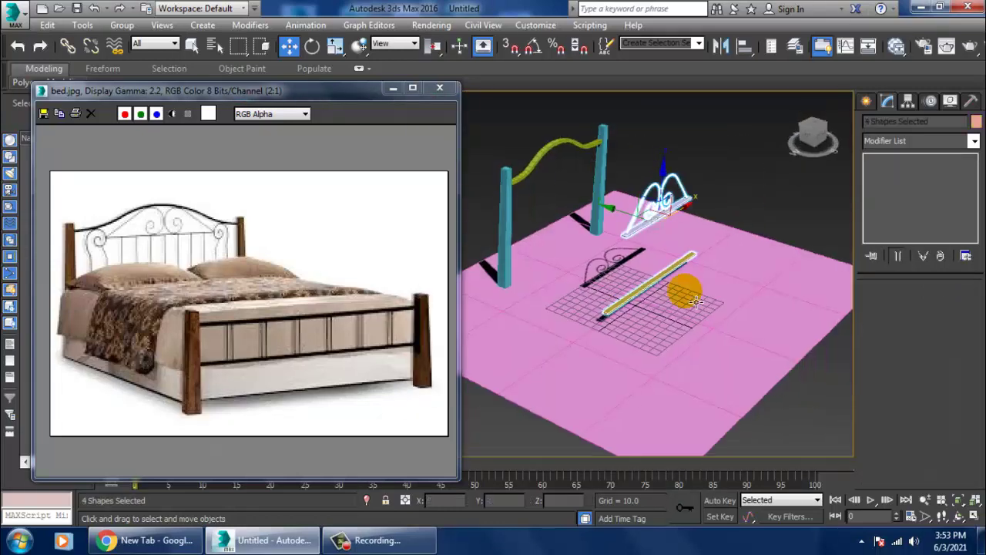
{"action": "left_click_drag", "start_coordinate": [616, 221], "coordinate": [525, 210]}
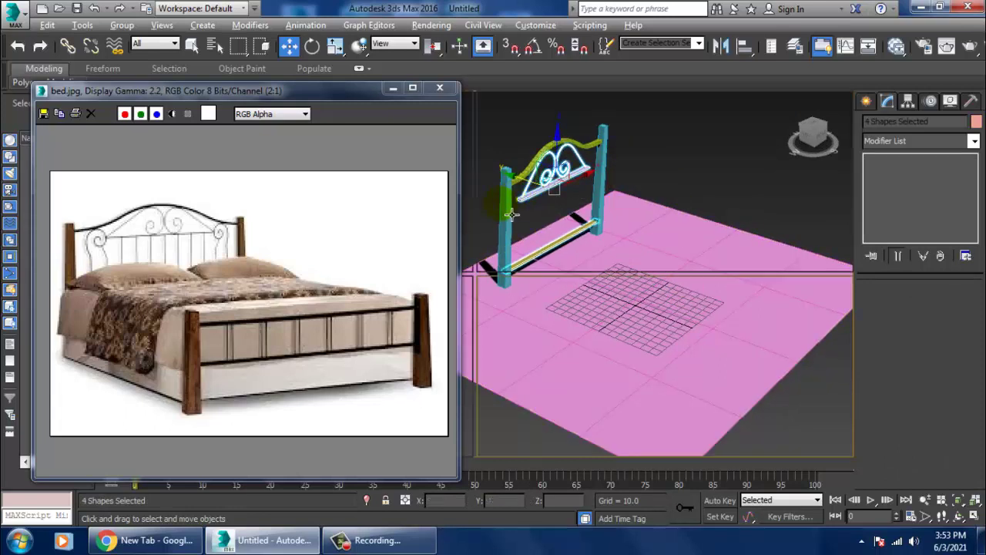
- Check the rail in the Top and Perspective views, select Line005, and maximize the Front viewport
{"action": "key", "text": "alt+w"}
{"action": "right_click", "coordinate": [463, 215]}
{"action": "key", "text": "alt+w"}
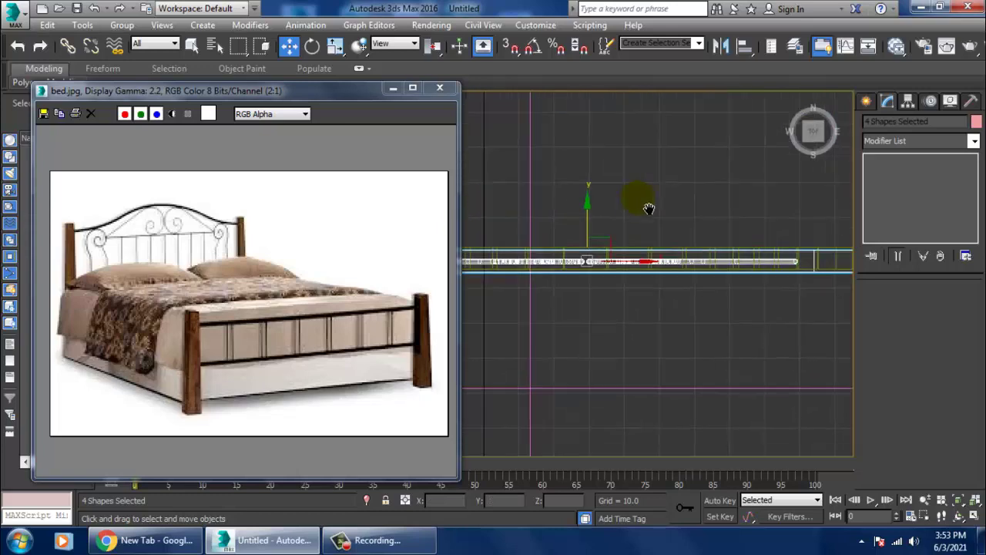
{"action": "key", "text": "alt+w"}
{"action": "right_click", "coordinate": [725, 316]}
{"action": "key", "text": "alt+w"}
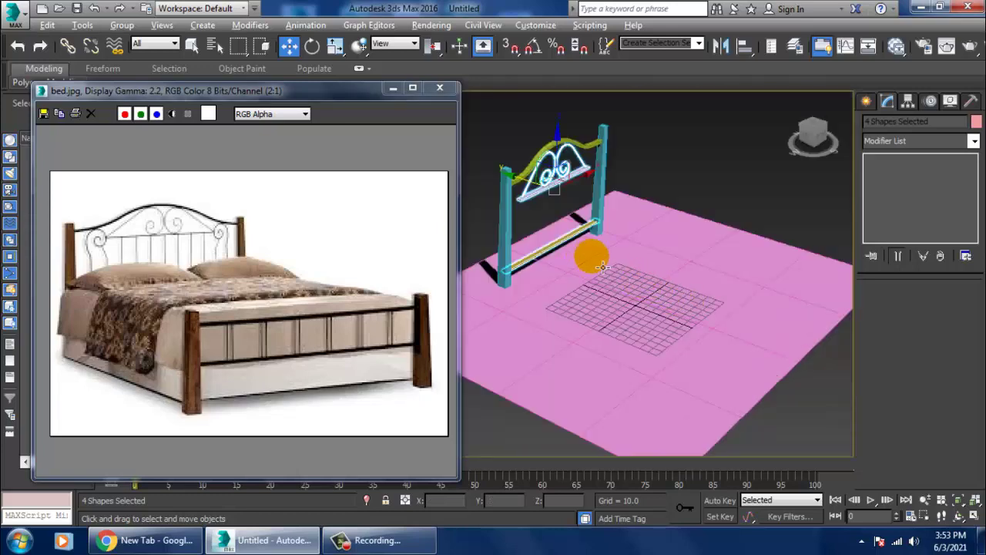
{"action": "middle_click_drag", "start_coordinate": [590, 254], "coordinate": [661, 278], "text": "alt"}
{"action": "scroll", "coordinate": [661, 278], "scroll_direction": "up", "scroll_amount": 3}
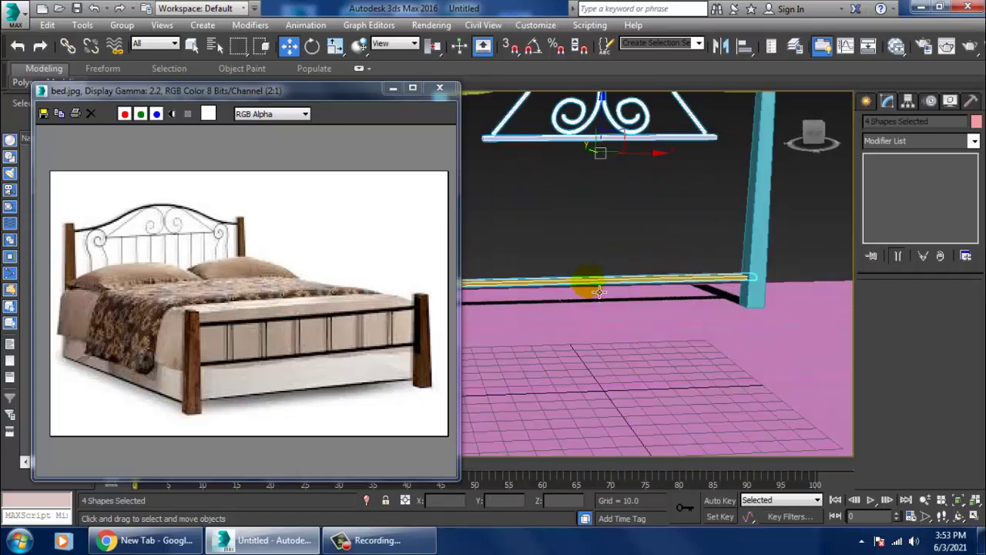
{"action": "mouse_move", "coordinate": [590, 286]}
{"action": "middle_mouse_down", "text": "alt"}
{"action": "mouse_move", "coordinate": [671, 286]}
{"action": "mouse_move", "coordinate": [619, 302]}
{"action": "middle_mouse_up", "text": "alt"}
{"action": "left_click", "coordinate": [568, 264]}
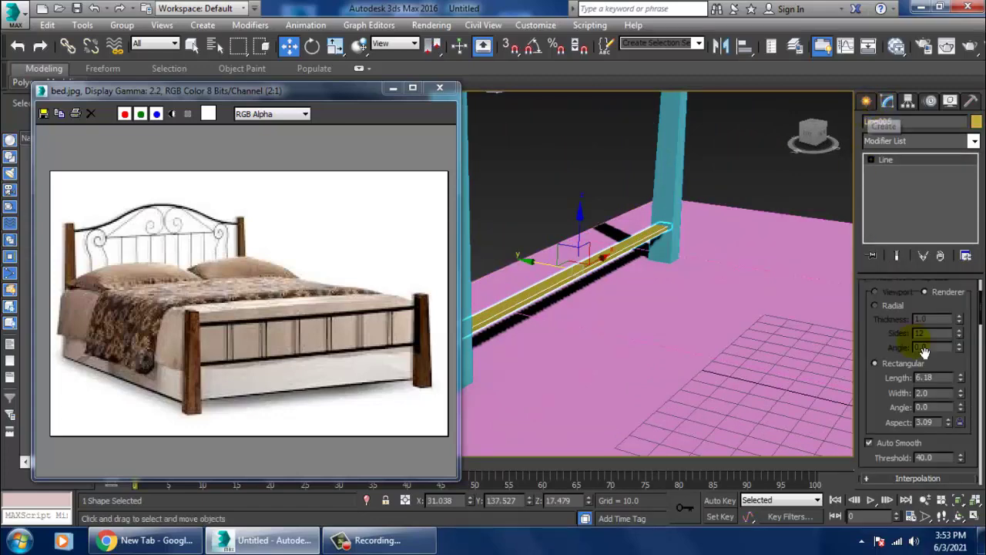
{"action": "middle_click_drag", "start_coordinate": [713, 400], "coordinate": [667, 330], "text": "alt"}
{"action": "key", "text": "alt+w"}
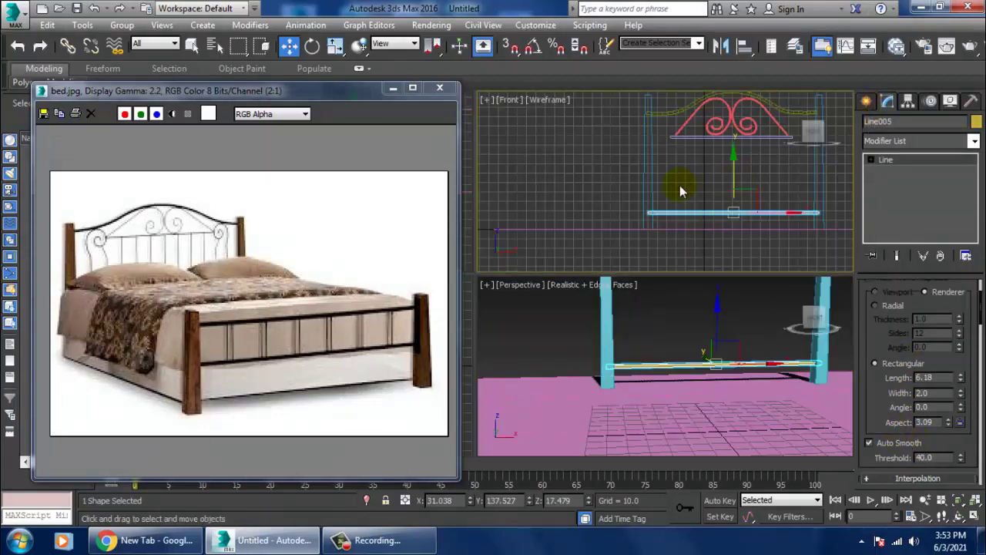
{"action": "key", "text": "alt+w"}
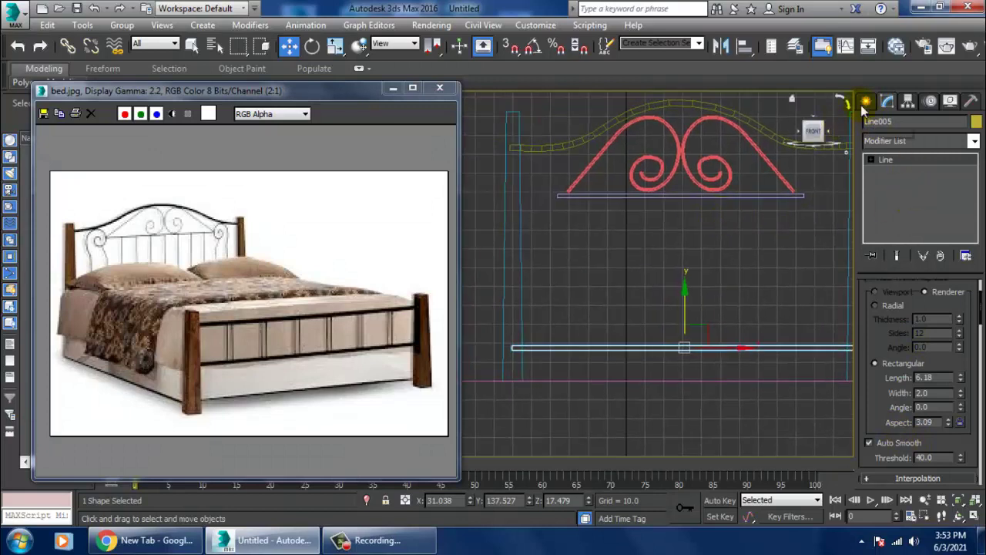
- Draw a vertical Line from the top bar down to the lower rail
{"action": "left_click", "coordinate": [863, 103]}
{"action": "left_click", "coordinate": [902, 210]}
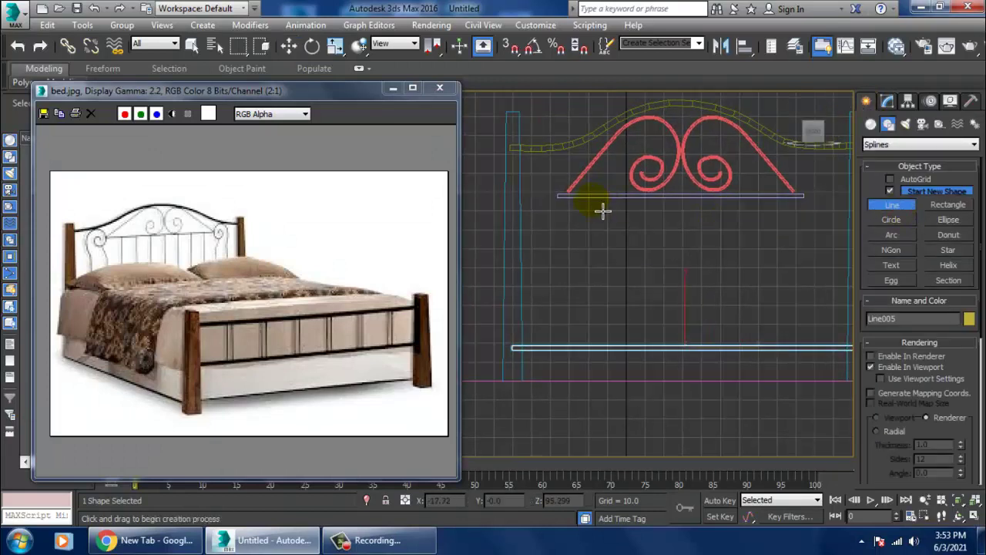
{"action": "left_click", "coordinate": [601, 204]}
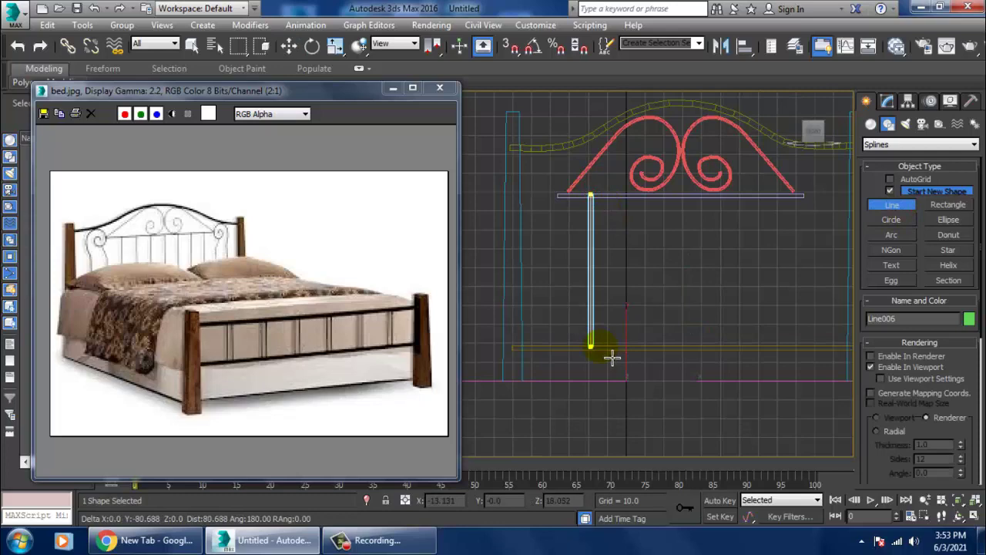
{"action": "right_click", "coordinate": [611, 356]}
{"action": "key", "text": "p"}
{"action": "mouse_move", "coordinate": [686, 341]}
{"action": "middle_mouse_down"}
{"action": "mouse_move", "coordinate": [697, 351]}
{"action": "mouse_move", "coordinate": [682, 309]}
{"action": "middle_mouse_up"}
- Thin the bar to Rectangular Length 2.905, position it, and Shift-drag a copy to the right
{"action": "left_click", "coordinate": [888, 101]}
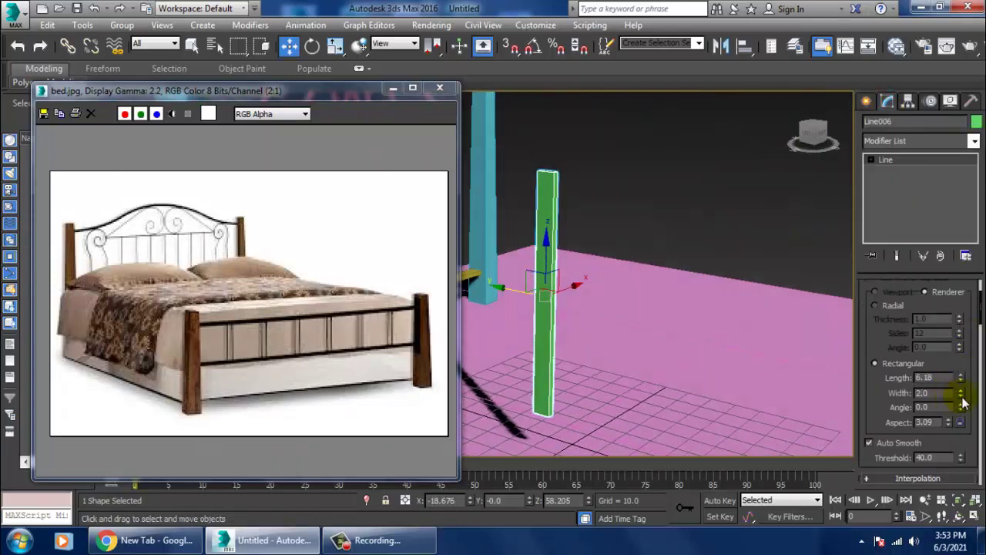
{"action": "left_click_drag", "start_coordinate": [965, 381], "coordinate": [964, 411]}
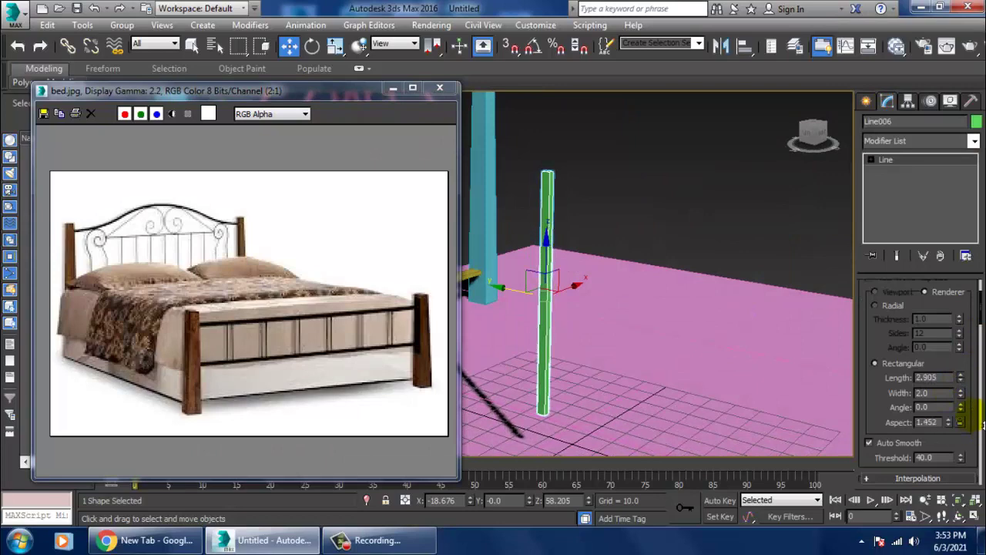
{"action": "middle_click_drag", "start_coordinate": [635, 308], "coordinate": [617, 306], "text": "alt"}
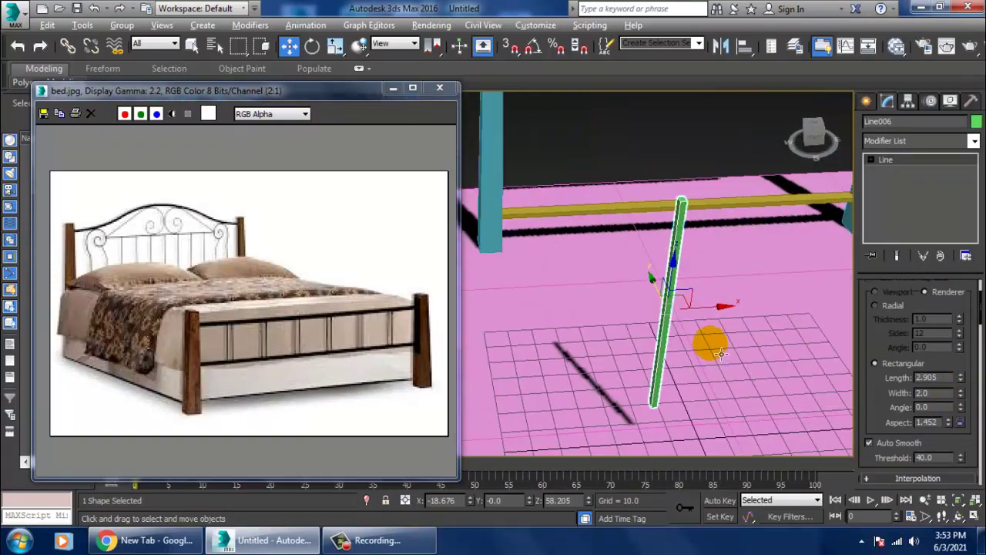
{"action": "left_click_drag", "start_coordinate": [616, 306], "coordinate": [458, 195]}
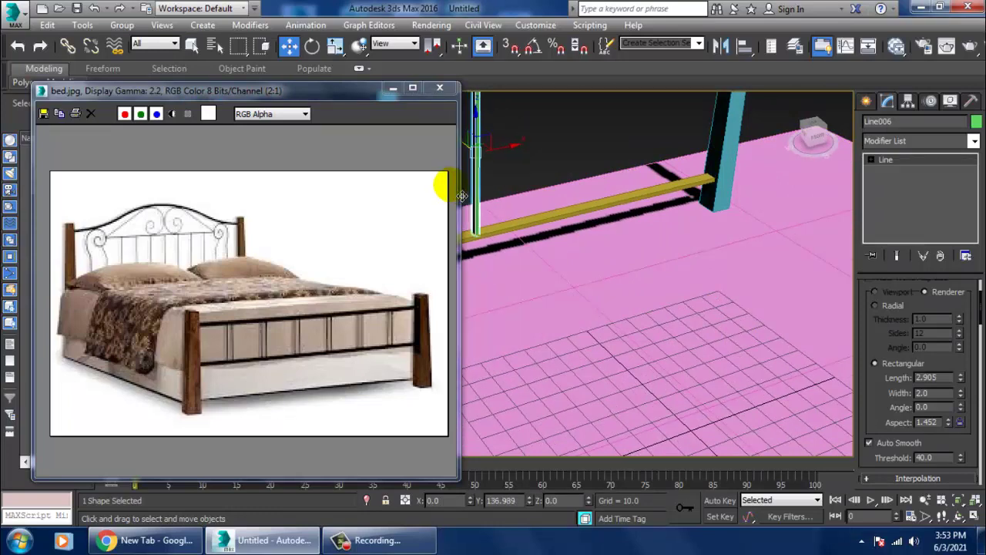
{"action": "mouse_move", "coordinate": [457, 196]}
{"action": "middle_mouse_down", "text": "alt"}
{"action": "mouse_move", "coordinate": [567, 225]}
{"action": "mouse_move", "coordinate": [519, 254]}
{"action": "middle_mouse_up", "text": "alt"}
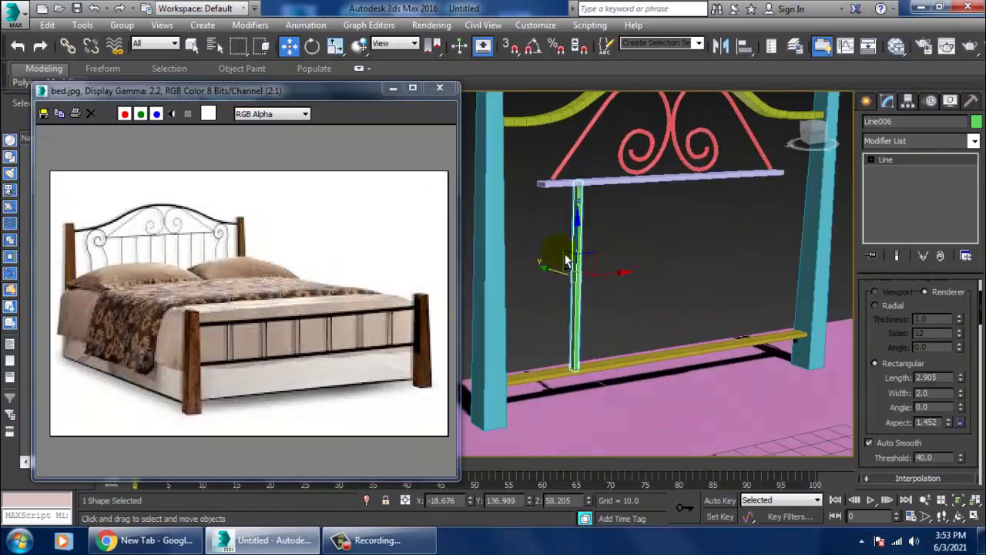
{"action": "key", "text": "alt+w"}
{"action": "key", "text": "alt+w"}
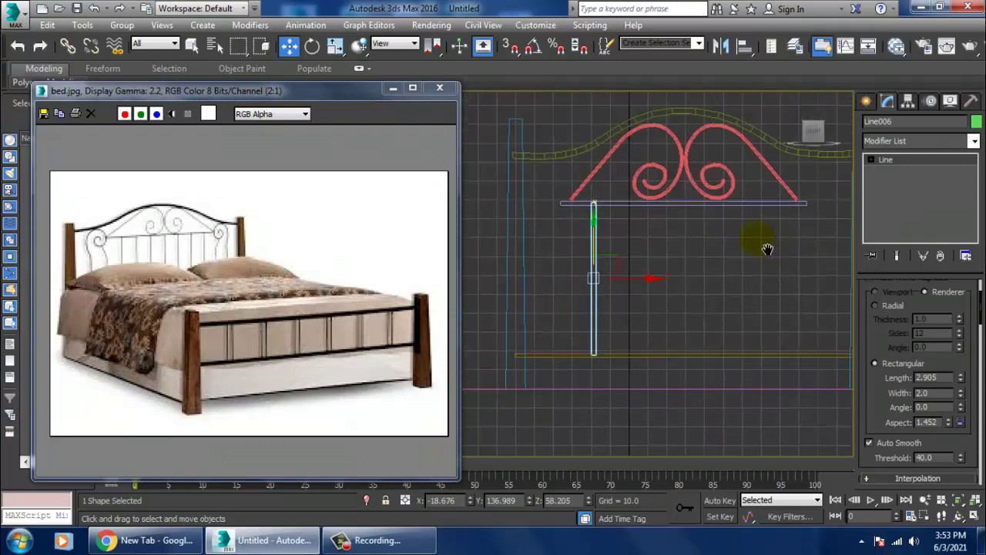
{"action": "scroll", "coordinate": [670, 248], "scroll_direction": "down", "scroll_amount": 2}
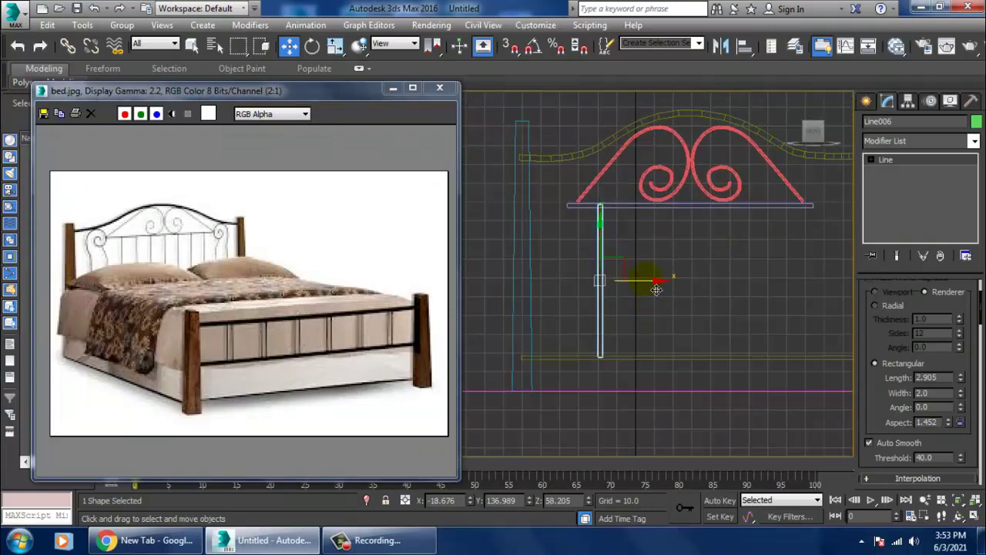
{"action": "left_click_drag", "start_coordinate": [656, 280], "coordinate": [687, 287], "text": "shift"}
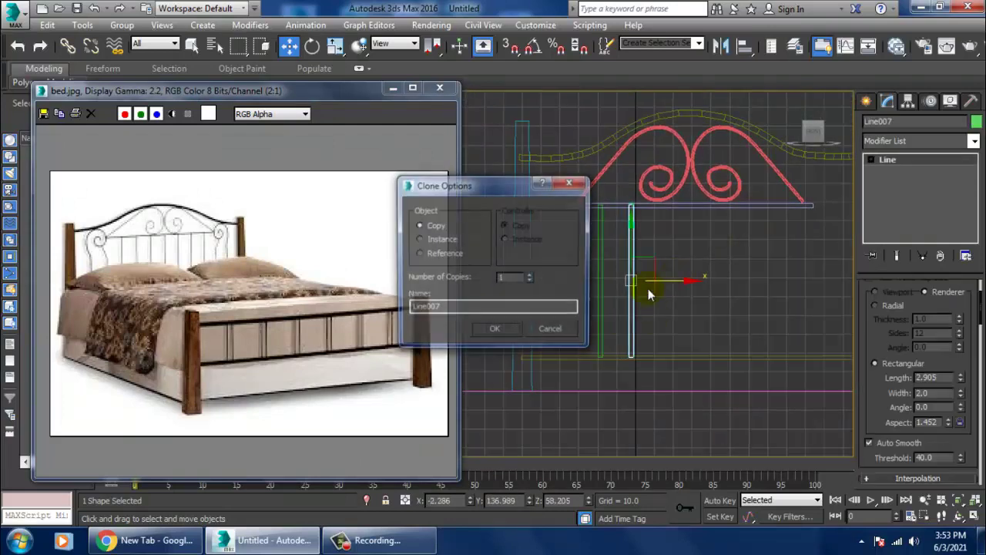
- Clone the bar with 5 copies plus one extra copy, then marquee-select all seven bars
{"action": "left_click", "coordinate": [530, 276]}
{"action": "left_click", "coordinate": [530, 275]}
{"action": "left_click", "coordinate": [512, 331]}
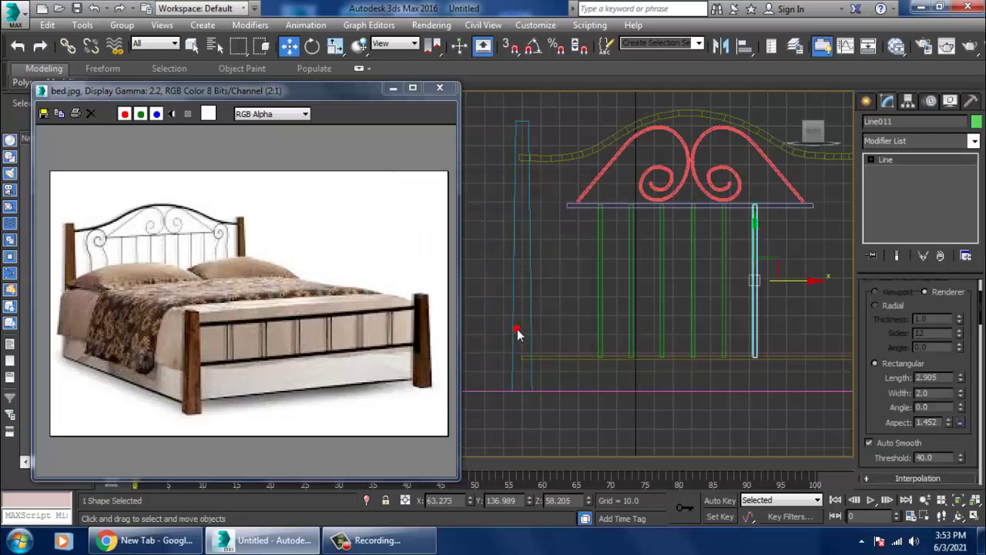
{"action": "mouse_move", "coordinate": [771, 284]}
{"action": "middle_mouse_down"}
{"action": "mouse_move", "coordinate": [659, 298]}
{"action": "mouse_move", "coordinate": [651, 310]}
{"action": "middle_mouse_up"}
{"action": "left_click_drag", "start_coordinate": [673, 307], "coordinate": [710, 307], "text": "shift"}
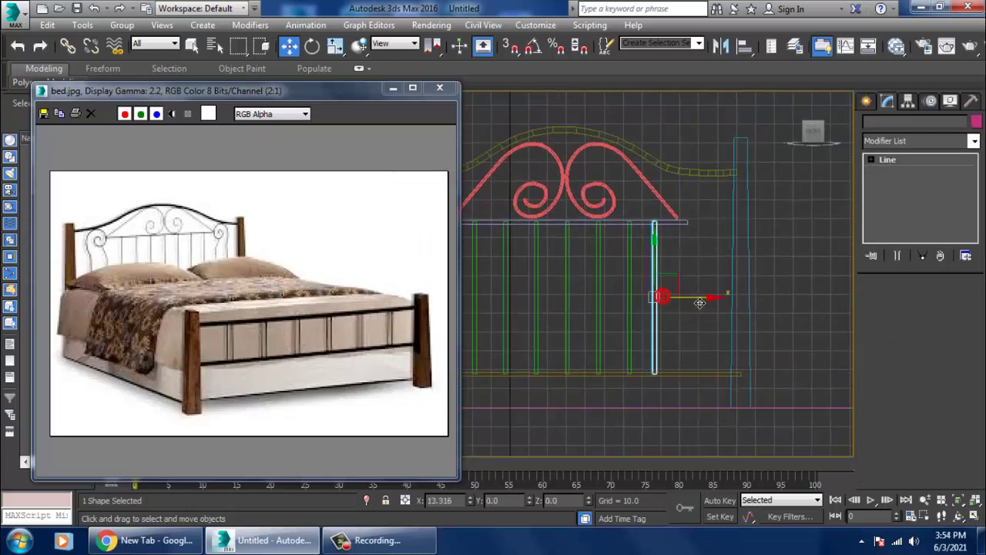
{"action": "left_click", "coordinate": [497, 330]}
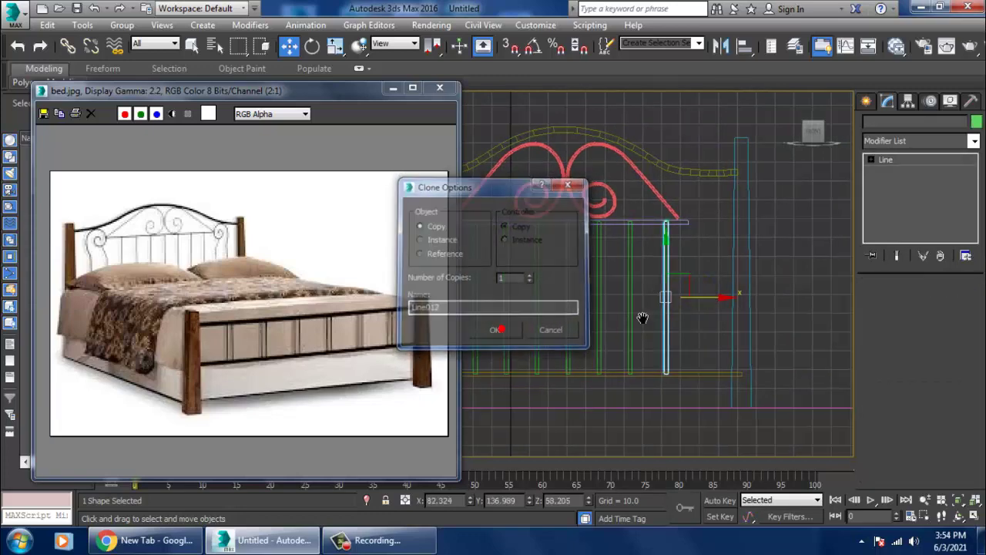
{"action": "mouse_move", "coordinate": [621, 308]}
{"action": "middle_mouse_down"}
{"action": "mouse_move", "coordinate": [742, 295]}
{"action": "mouse_move", "coordinate": [632, 324]}
{"action": "middle_mouse_up"}
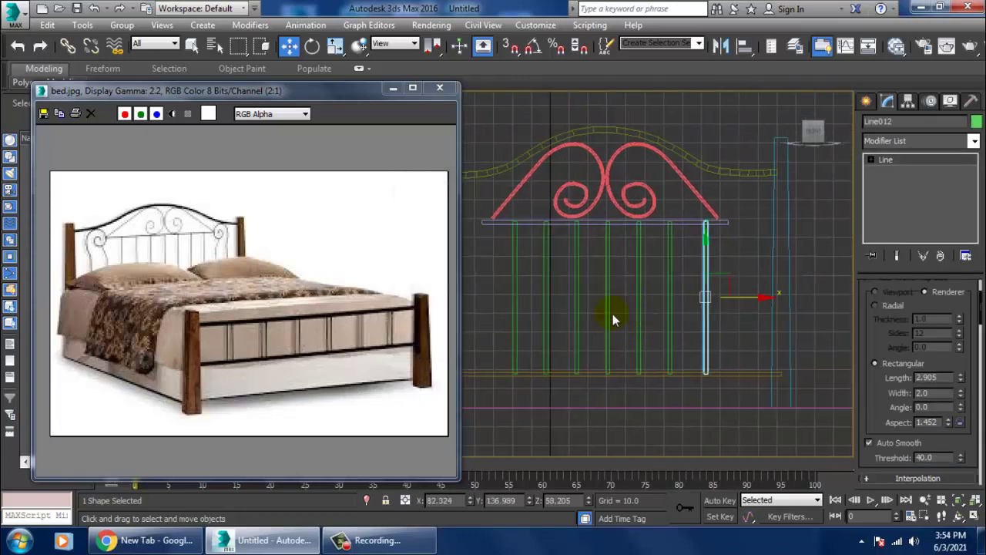
{"action": "mouse_move", "coordinate": [492, 306]}
{"action": "left_mouse_down"}
{"action": "mouse_move", "coordinate": [737, 319]}
{"action": "mouse_move", "coordinate": [657, 307]}
{"action": "left_mouse_up"}
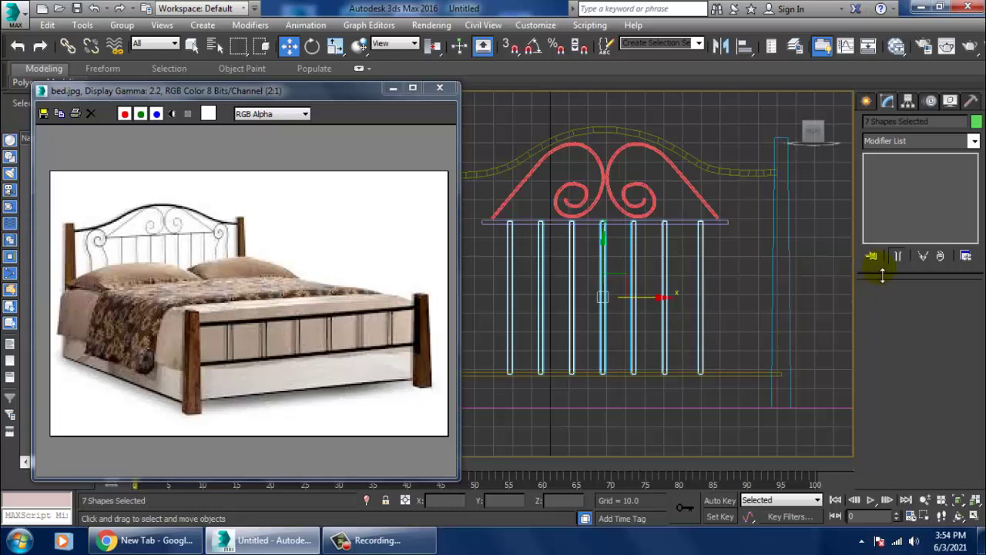
{"action": "left_click", "coordinate": [866, 101]}
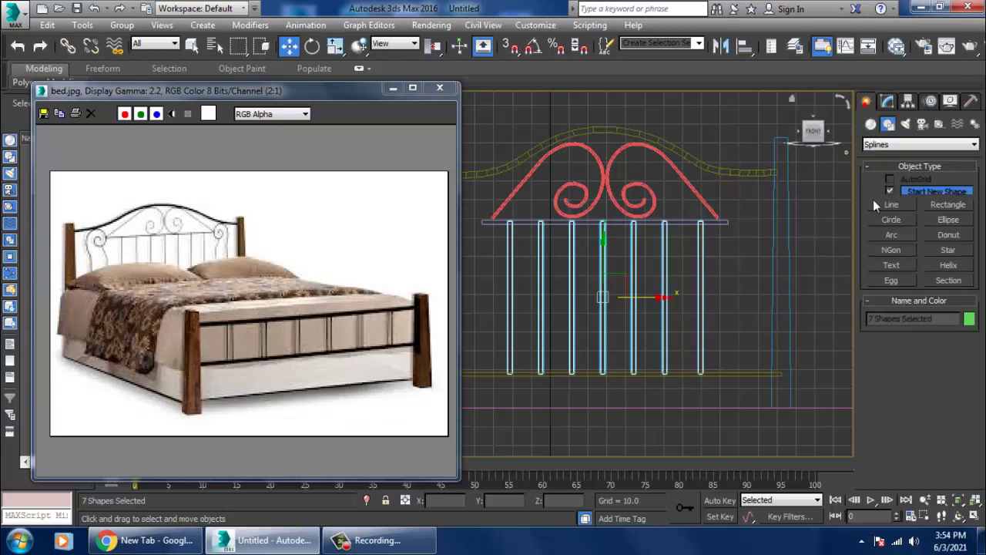
- Draw a curved Line spline forming the scroll beside the left post
{"action": "left_click", "coordinate": [894, 204]}
{"action": "middle_click_drag", "start_coordinate": [636, 235], "coordinate": [782, 273]}
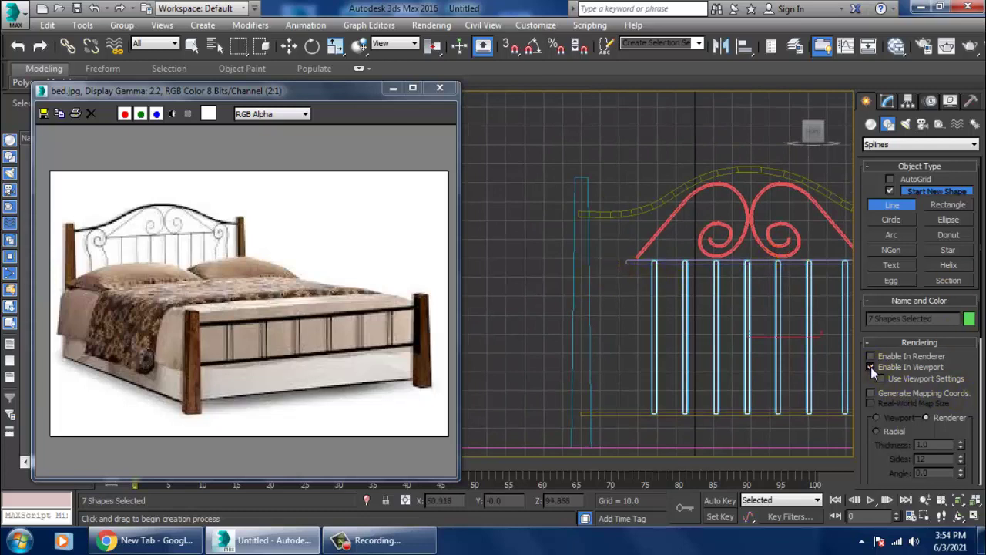
{"action": "left_click", "coordinate": [632, 283]}
{"action": "left_click_drag", "start_coordinate": [612, 298], "coordinate": [638, 310]}
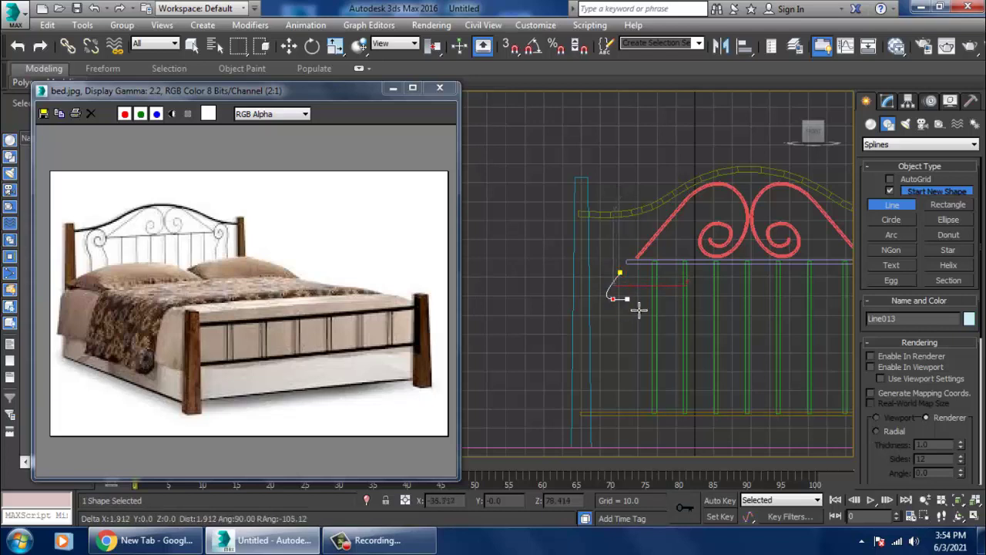
{"action": "left_click", "coordinate": [631, 255]}
{"action": "left_click", "coordinate": [609, 215]}
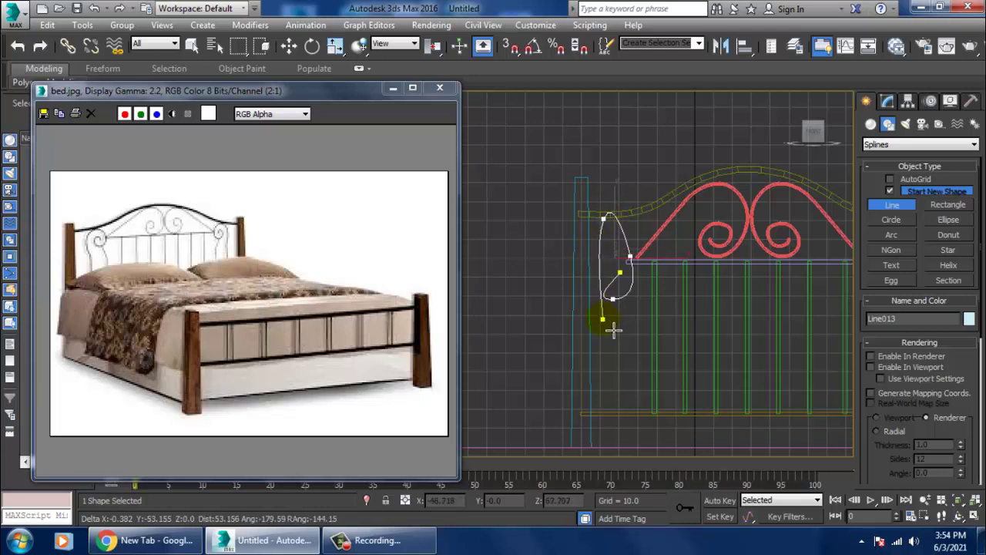
{"action": "left_click", "coordinate": [603, 318]}
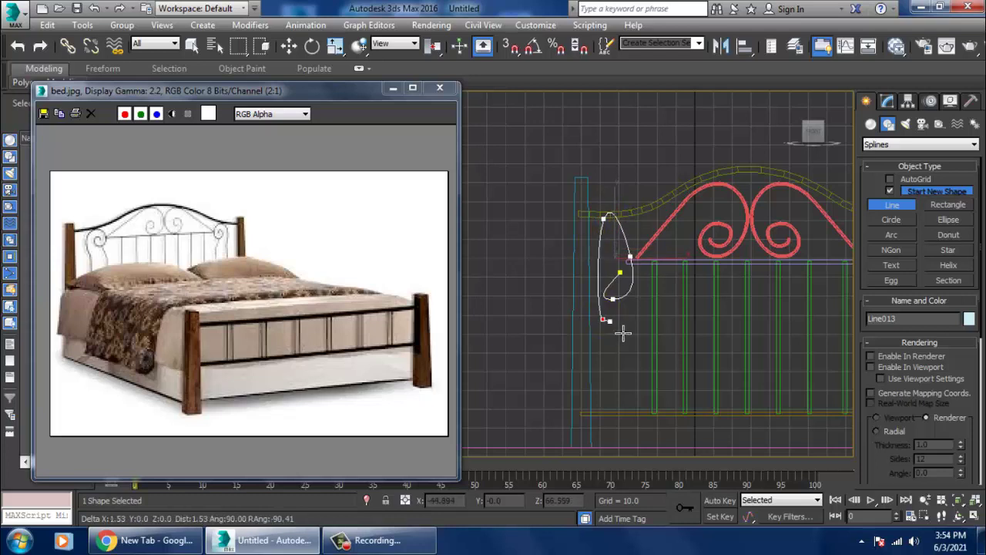
{"action": "right_click", "coordinate": [615, 412]}
{"action": "scroll", "coordinate": [627, 298], "scroll_direction": "up", "scroll_amount": 4}
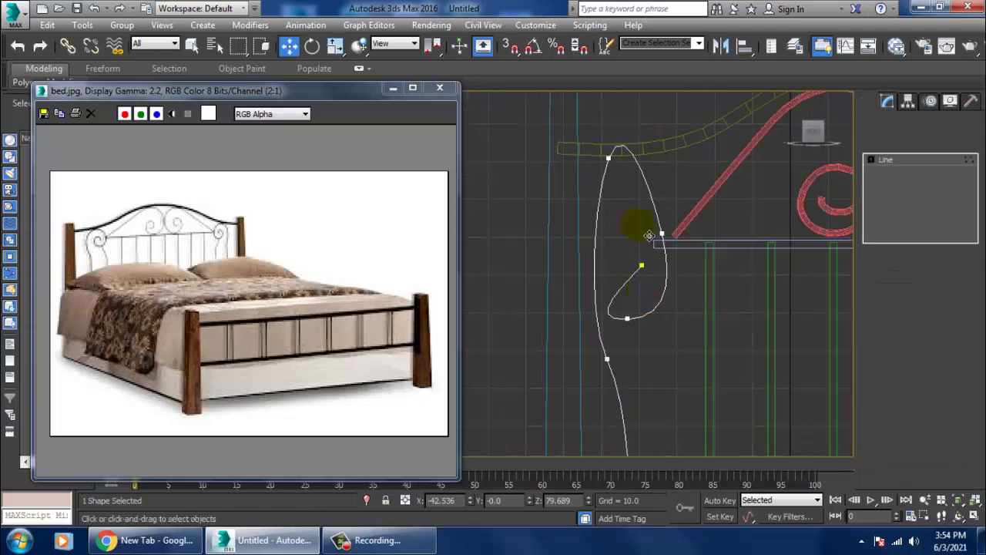
- Move the scroll's top vertex to widen and reshape its upper loop
{"action": "left_click_drag", "start_coordinate": [685, 247], "coordinate": [686, 246]}
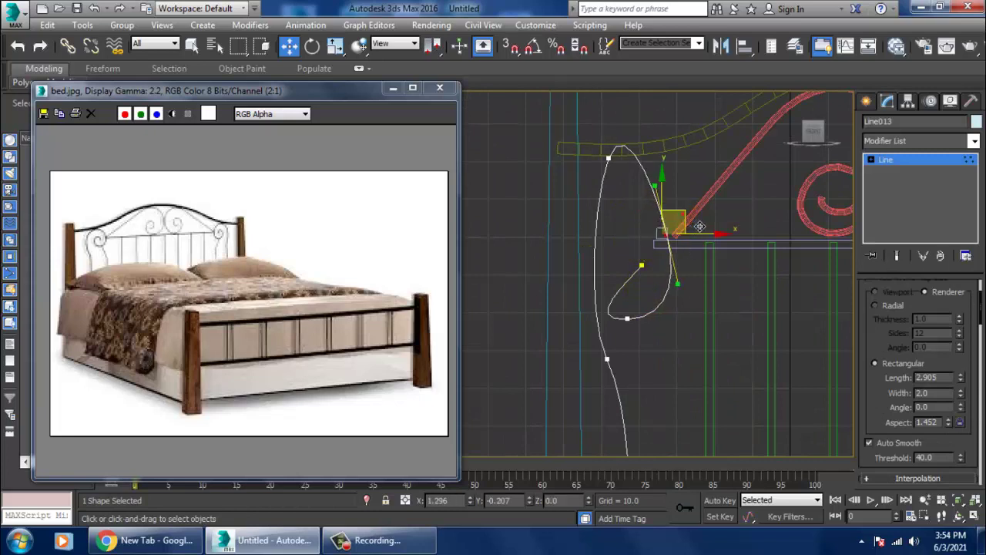
{"action": "left_click", "coordinate": [610, 157]}
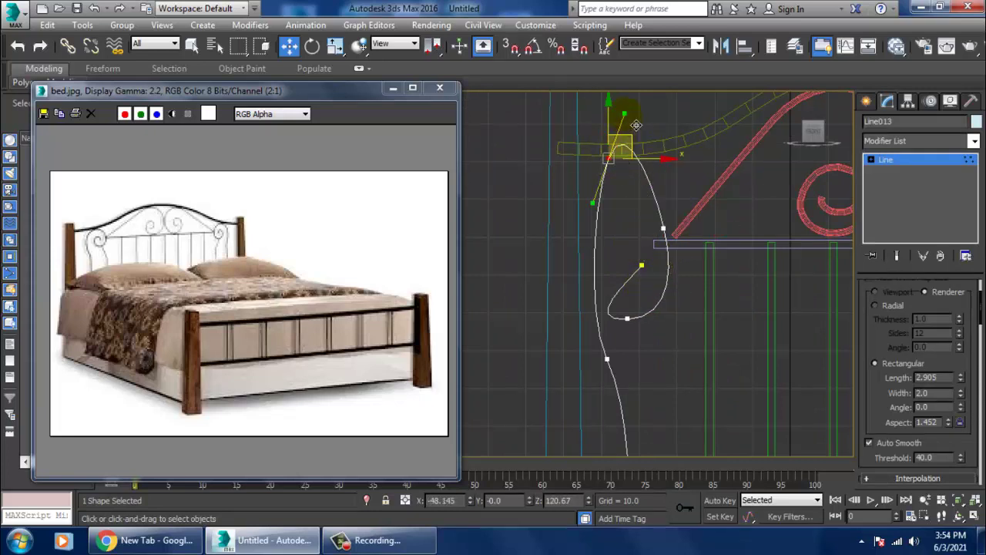
{"action": "left_click_drag", "start_coordinate": [638, 127], "coordinate": [655, 159]}
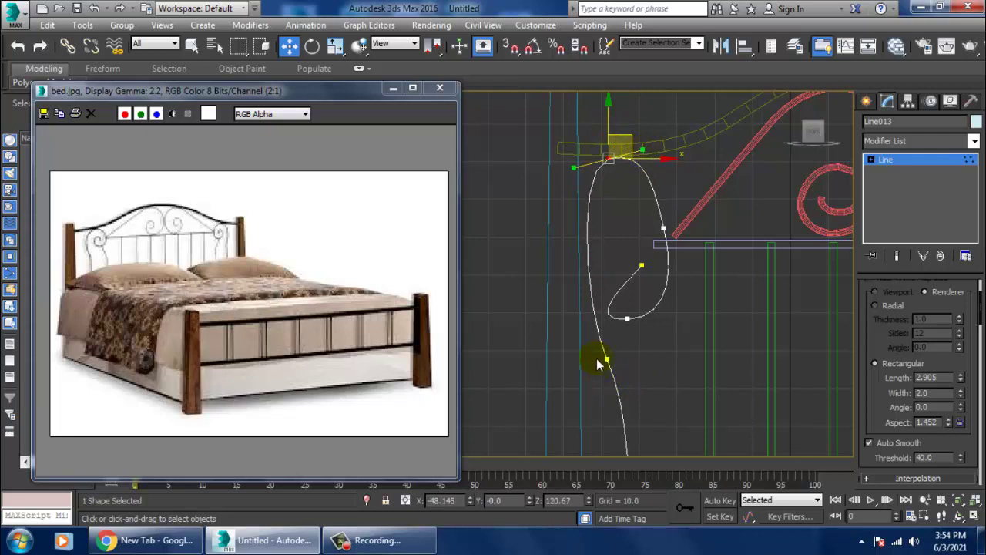
{"action": "middle_click_drag", "start_coordinate": [641, 277], "coordinate": [647, 287]}
{"action": "mouse_move", "coordinate": [620, 174]}
{"action": "left_mouse_down"}
{"action": "mouse_move", "coordinate": [631, 208]}
{"action": "mouse_move", "coordinate": [629, 194]}
{"action": "mouse_move", "coordinate": [640, 191]}
{"action": "left_mouse_up"}
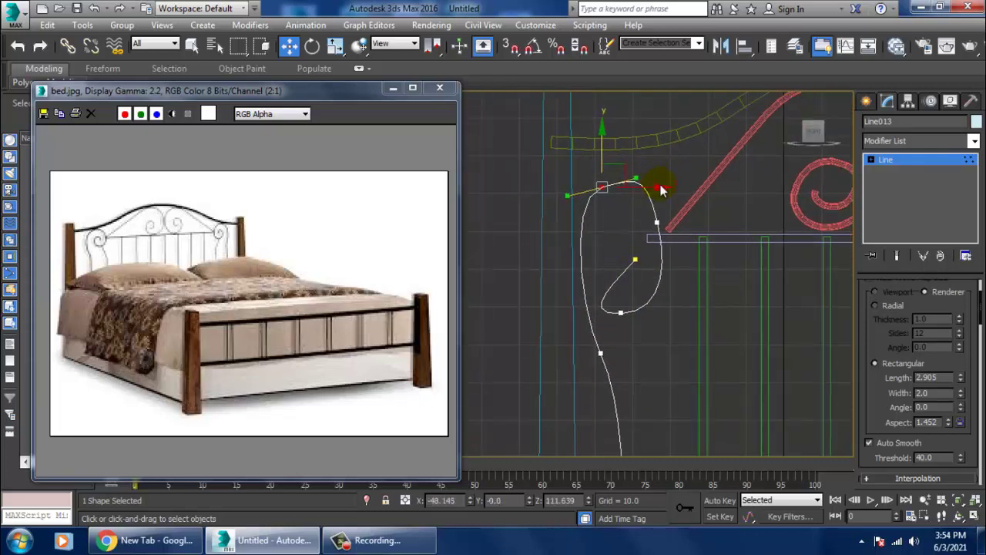
{"action": "middle_click_drag", "start_coordinate": [695, 161], "coordinate": [661, 183]}
{"action": "left_click", "coordinate": [662, 183]}
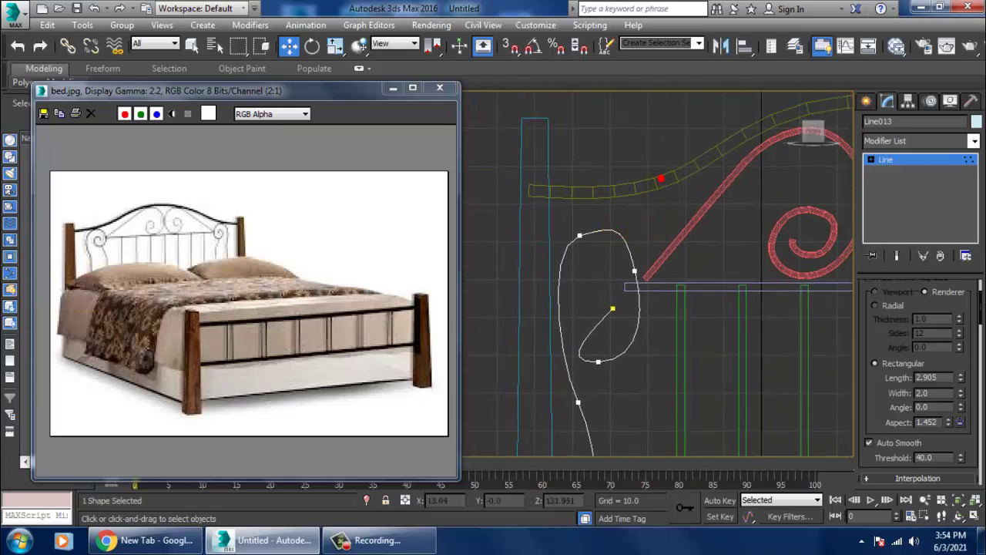
{"action": "left_click", "coordinate": [666, 185]}
{"action": "left_click", "coordinate": [935, 160]}
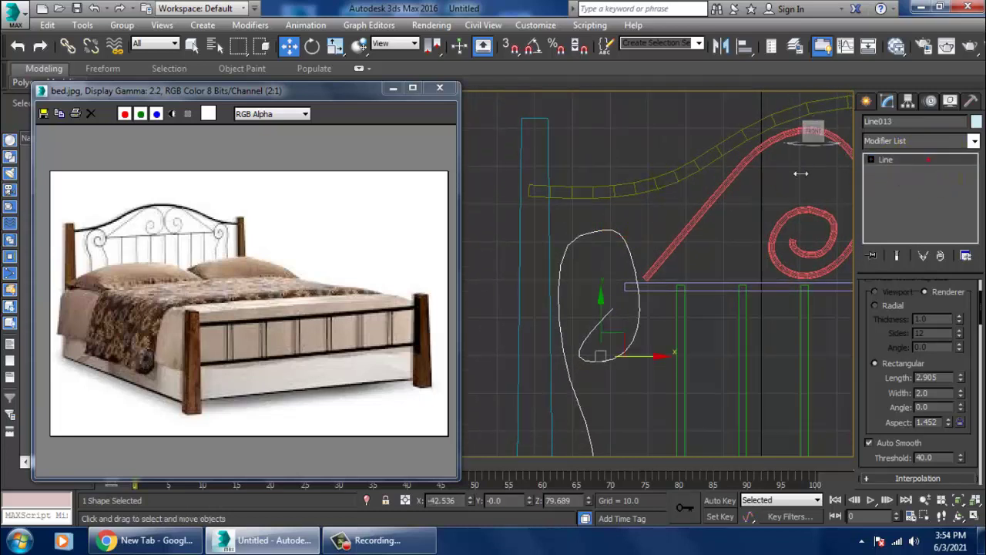
- Lower the left end vertex of the upper rail
{"action": "left_click", "coordinate": [698, 169]}
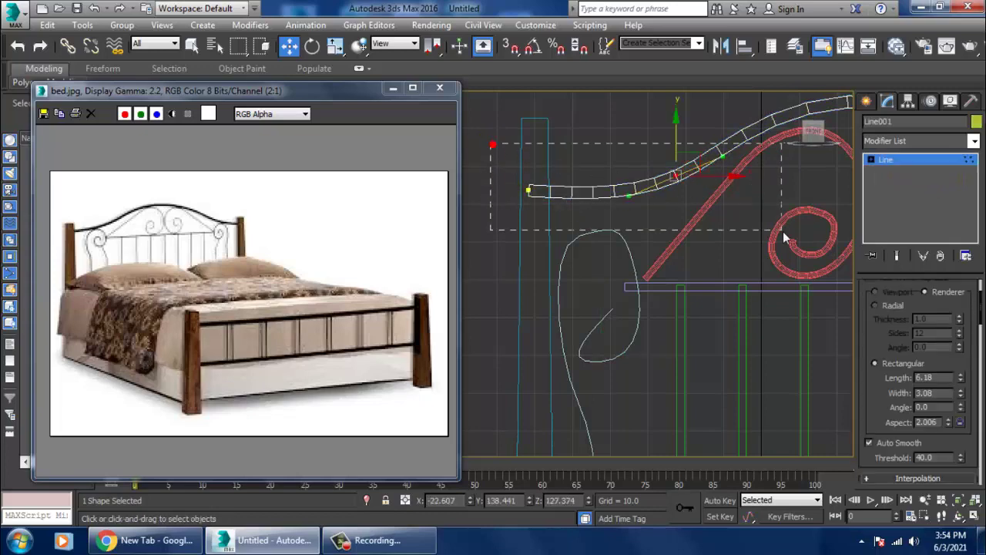
{"action": "left_click", "coordinate": [563, 168]}
{"action": "left_click_drag", "start_coordinate": [541, 158], "coordinate": [544, 173]}
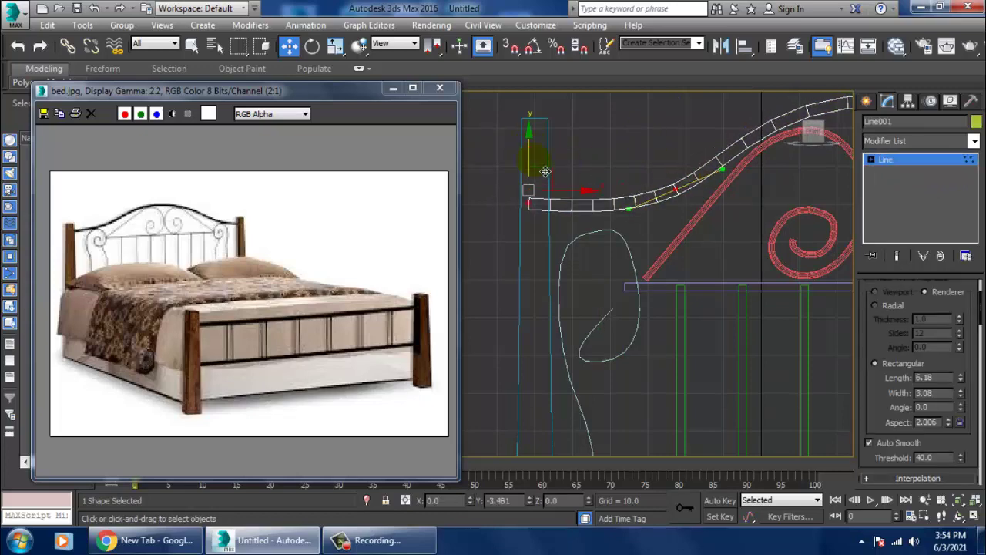
{"action": "middle_click_drag", "start_coordinate": [602, 205], "coordinate": [502, 239]}
{"action": "scroll", "coordinate": [501, 240], "scroll_direction": "down", "scroll_amount": 4}
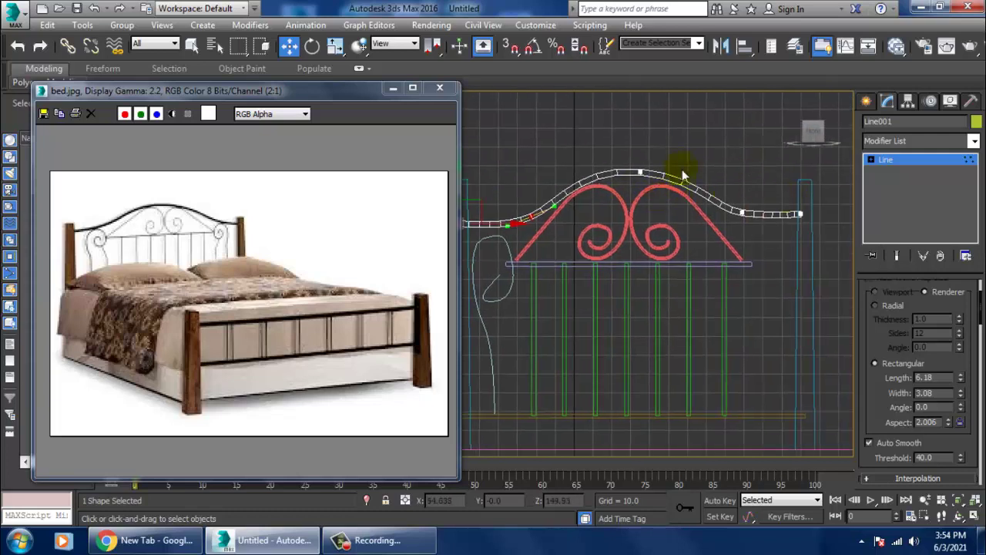
- Drag the rail's right-end vertices slightly down
{"action": "left_click_drag", "start_coordinate": [817, 223], "coordinate": [816, 219]}
{"action": "left_click_drag", "start_coordinate": [809, 187], "coordinate": [820, 197]}
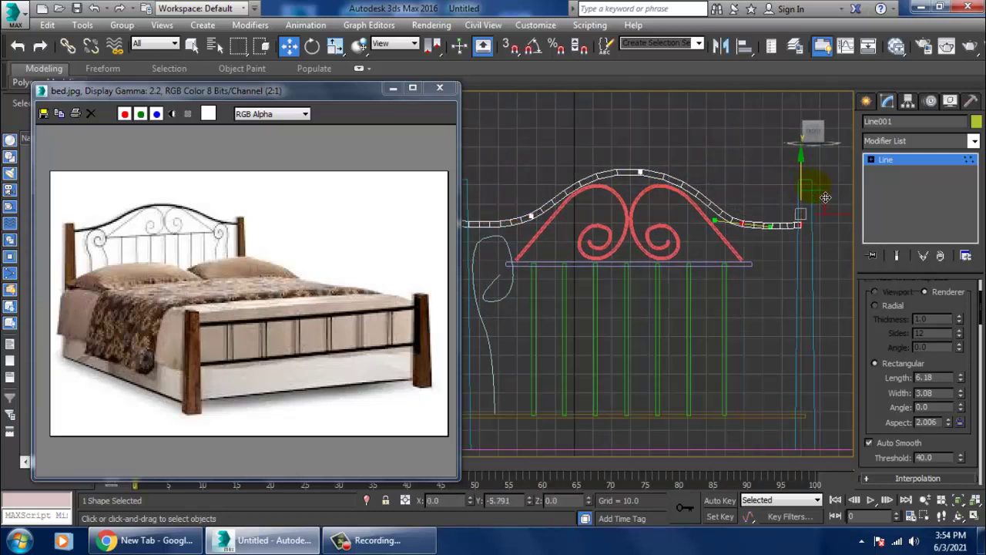
{"action": "scroll", "coordinate": [649, 293], "scroll_direction": "up", "scroll_amount": 3}
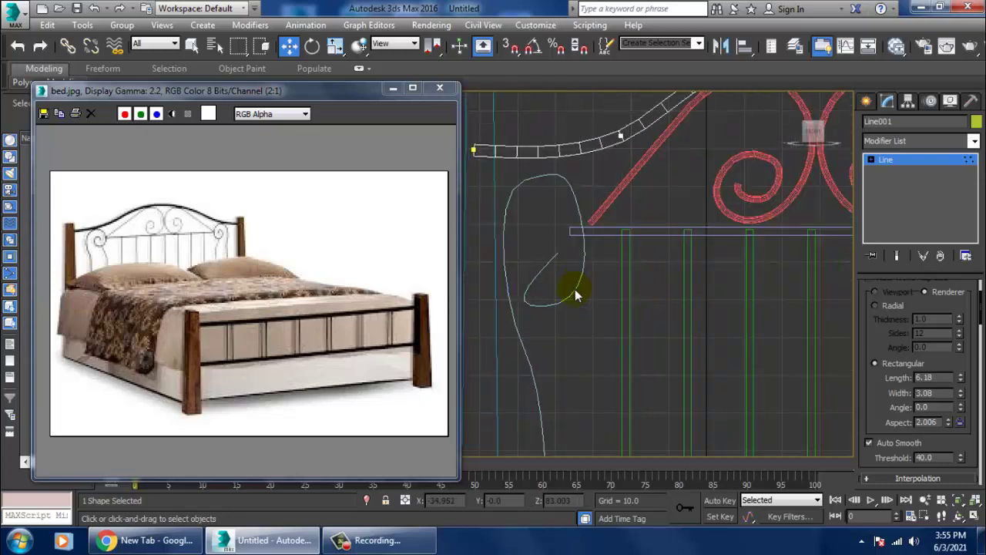
- Exit Vertex mode and delete the leftover hand-drawn scroll curve
{"action": "left_click", "coordinate": [906, 155]}
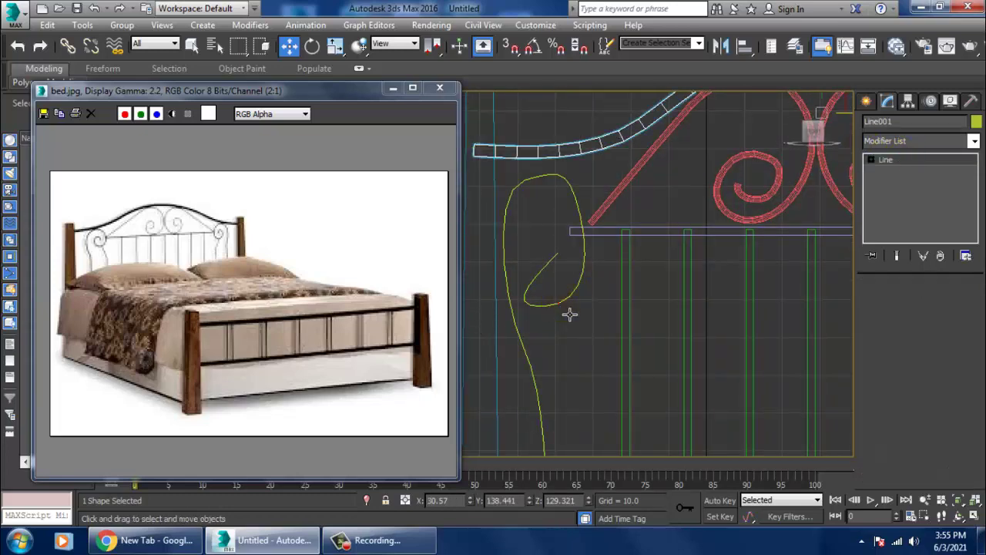
{"action": "left_click", "coordinate": [570, 313]}
{"action": "key", "text": "Delete"}
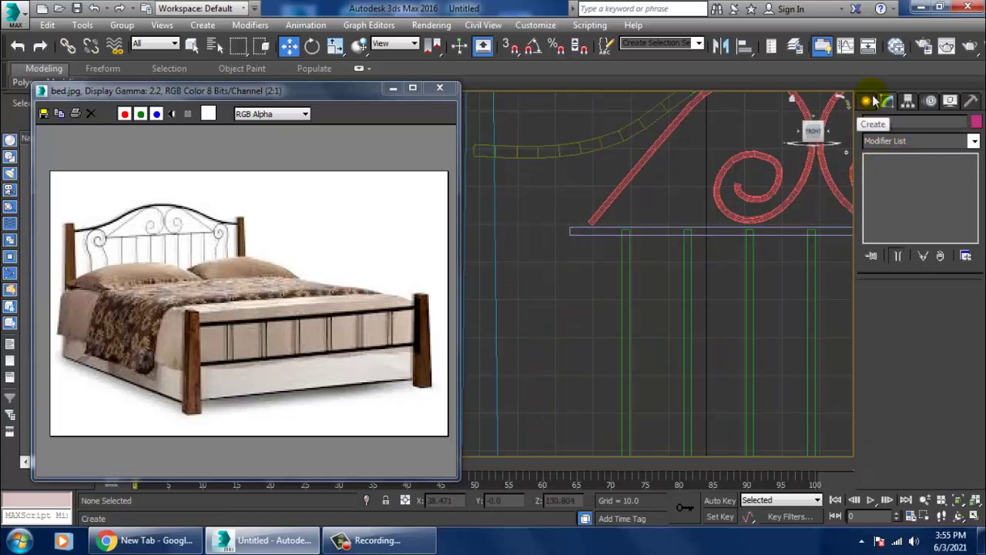
- Draw a small circle beside the red diagonal bar, discarding an accidental helix first
{"action": "left_click", "coordinate": [866, 101]}
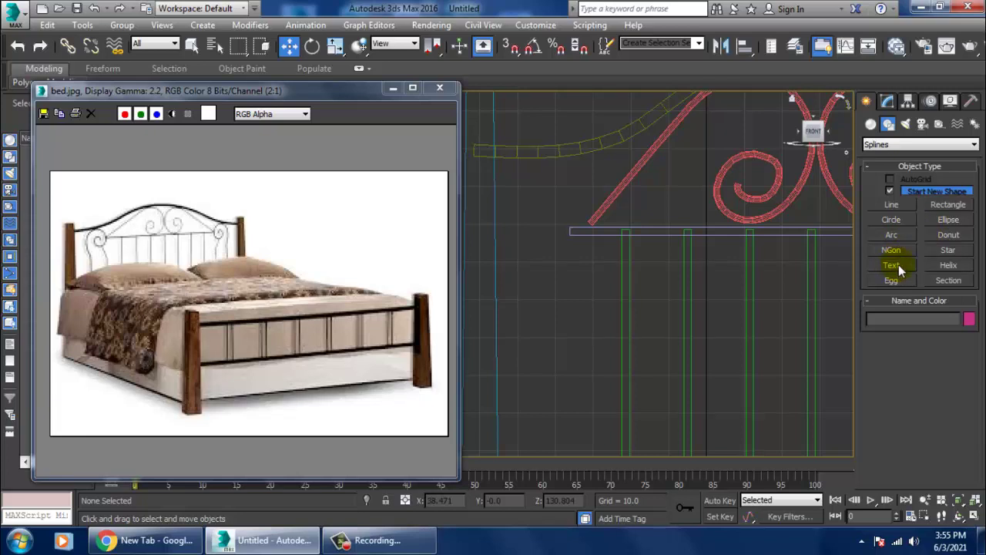
{"action": "left_click", "coordinate": [949, 266]}
{"action": "left_click_drag", "start_coordinate": [553, 219], "coordinate": [592, 249]}
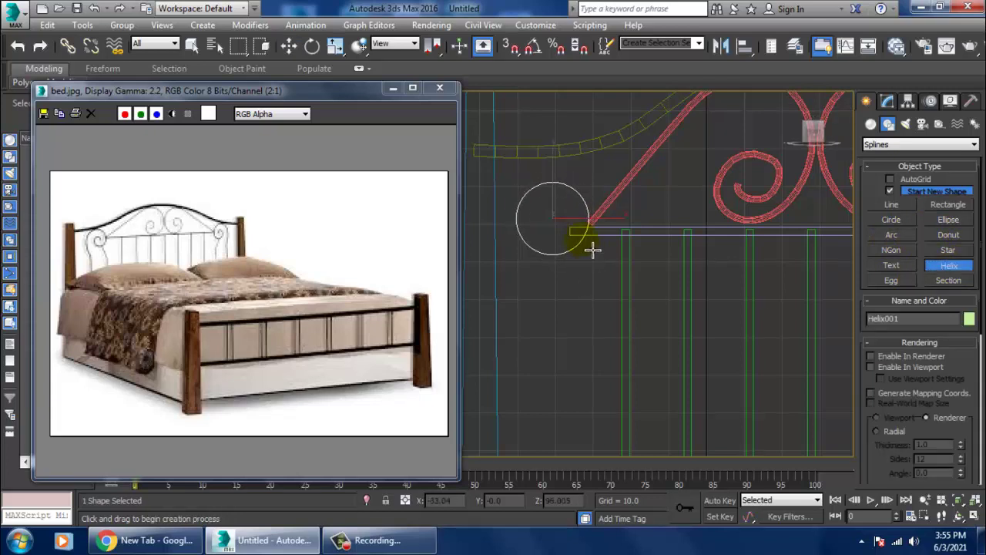
{"action": "right_click", "coordinate": [579, 208]}
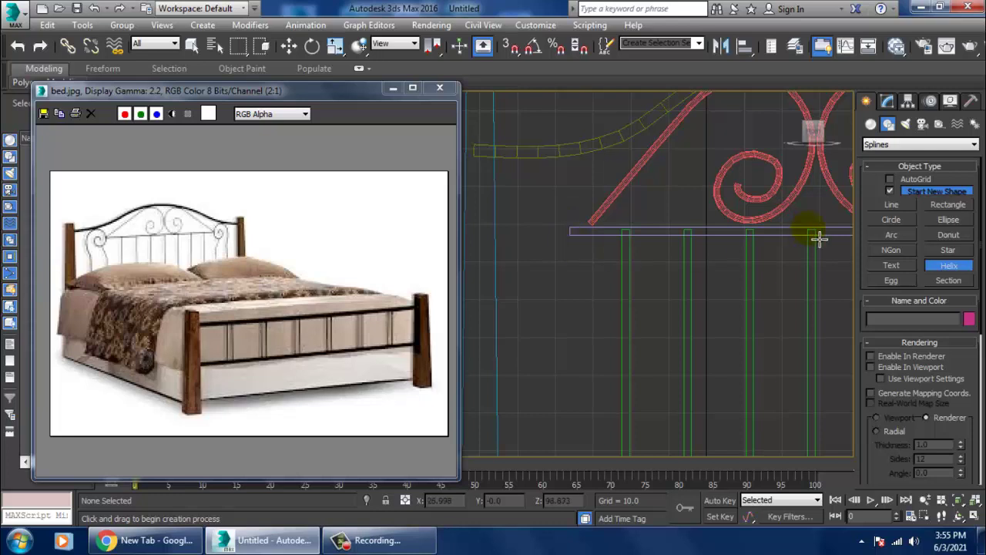
{"action": "left_click", "coordinate": [909, 220]}
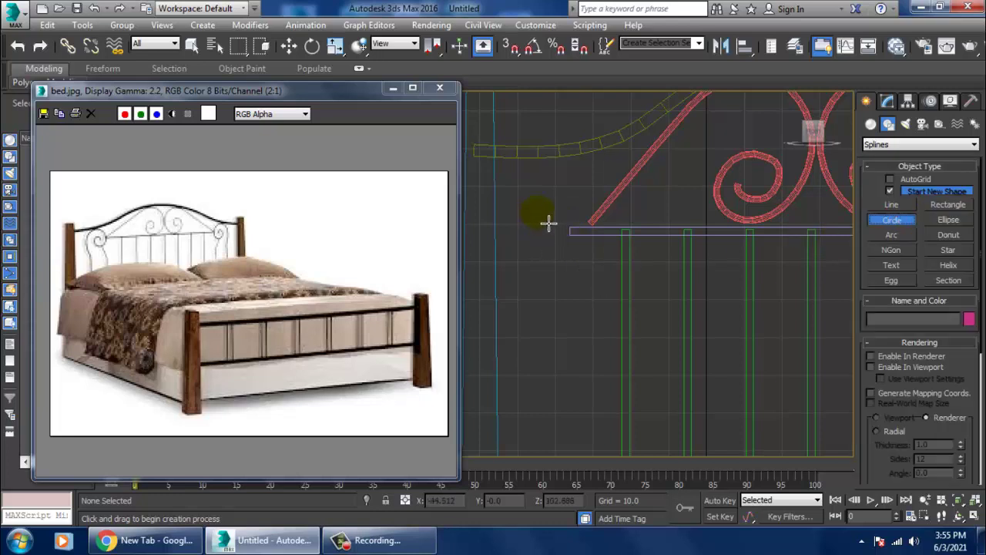
{"action": "left_click_drag", "start_coordinate": [539, 207], "coordinate": [578, 248]}
{"action": "right_click", "coordinate": [586, 236]}
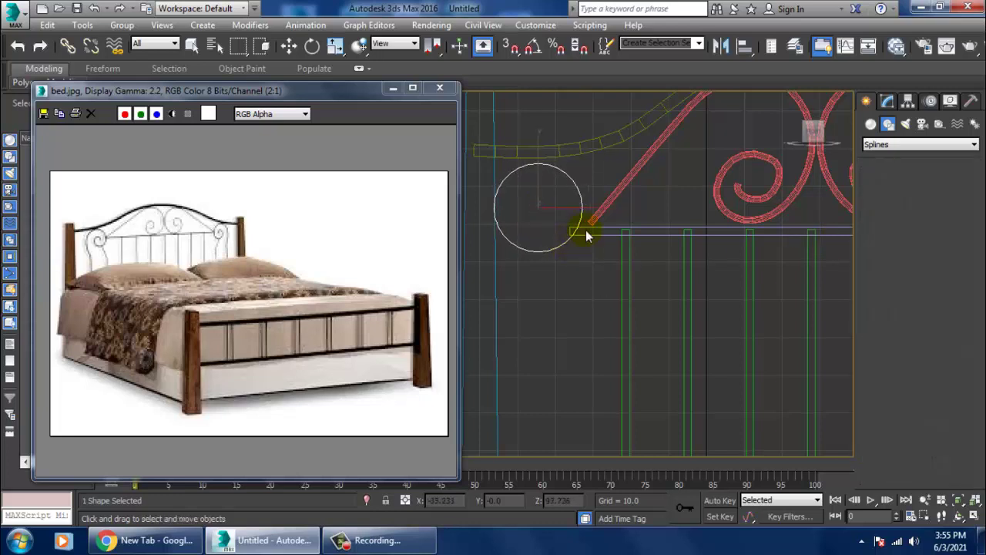
- Nudge and shrink the circle so it sits below the rail's left end
{"action": "key", "text": "w"}
{"action": "mouse_move", "coordinate": [591, 214]}
{"action": "left_mouse_down"}
{"action": "mouse_move", "coordinate": [600, 218]}
{"action": "mouse_move", "coordinate": [574, 225]}
{"action": "left_mouse_up"}
{"action": "key", "text": "r"}
{"action": "key", "text": "w"}
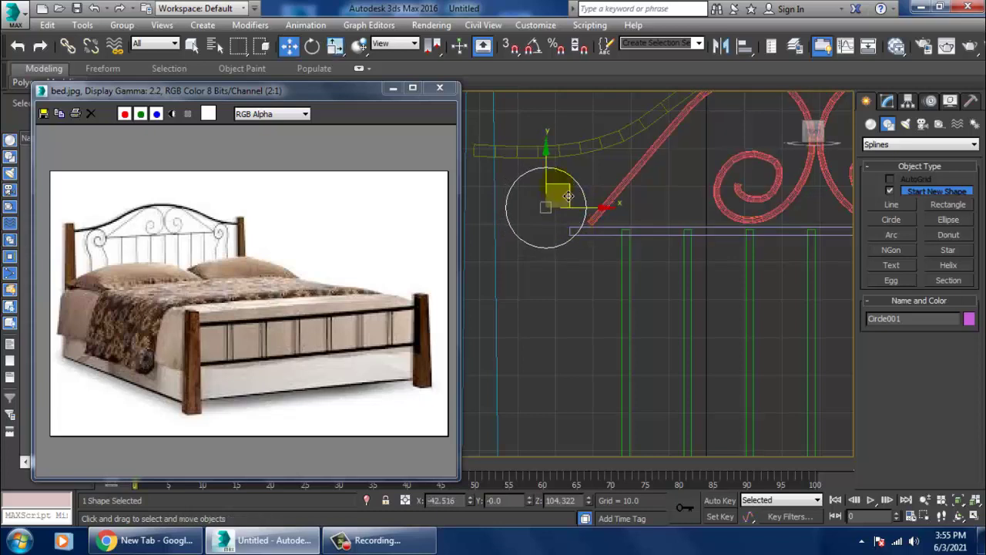
{"action": "left_click_drag", "start_coordinate": [556, 181], "coordinate": [556, 175]}
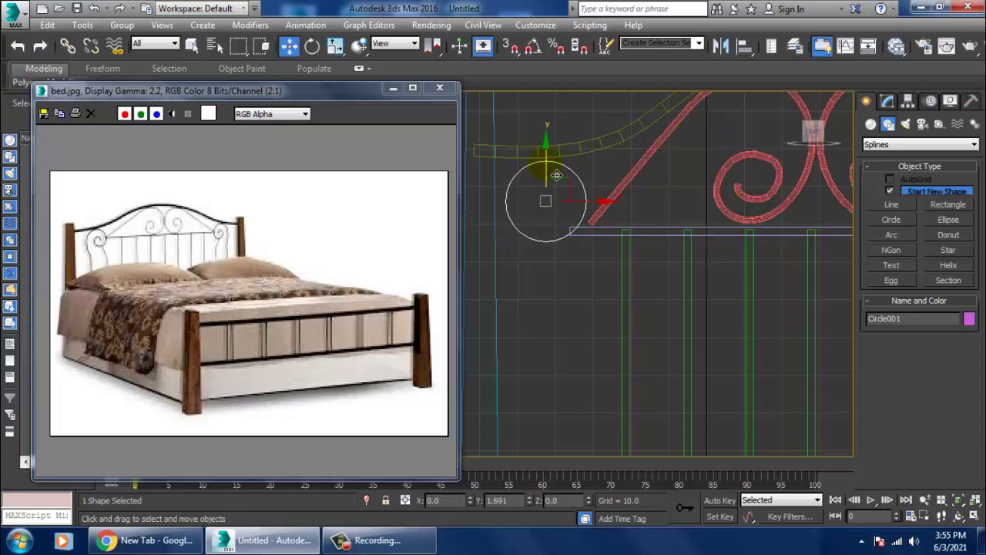
{"action": "left_click", "coordinate": [887, 103]}
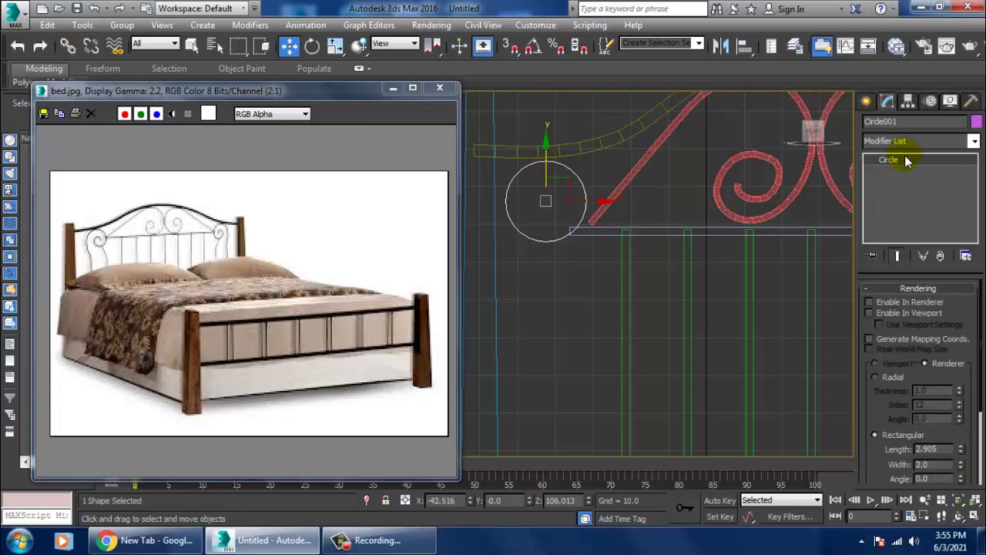
{"action": "right_click", "coordinate": [907, 160]}
- Convert Circle001 to an editable spline and delete one quarter segment, leaving an open arc
{"action": "left_click", "coordinate": [922, 252]}
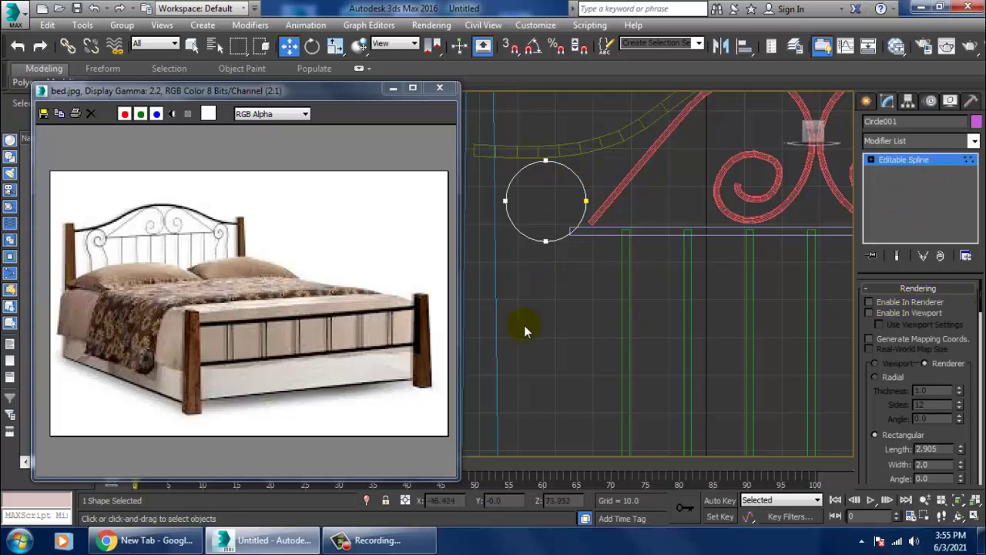
{"action": "left_click", "coordinate": [537, 239]}
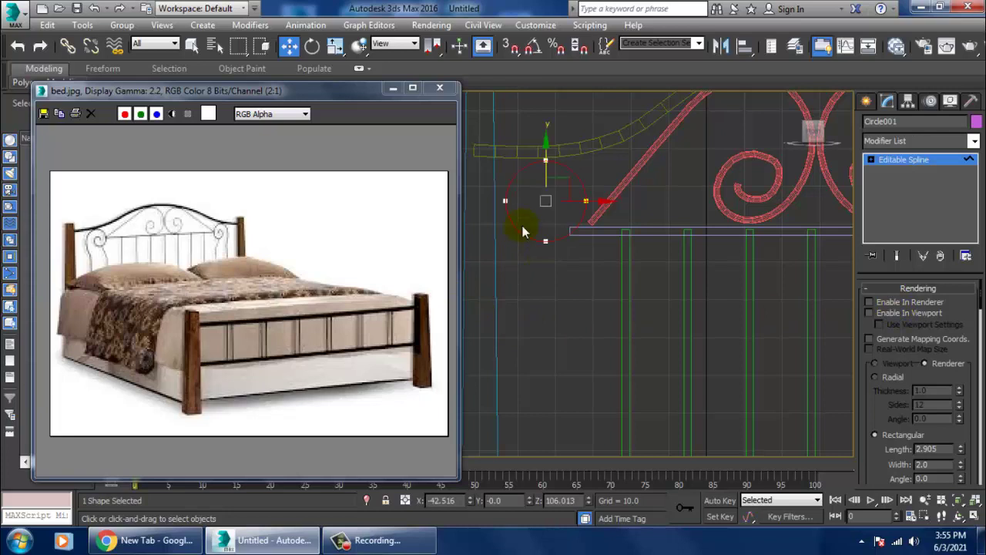
{"action": "left_click", "coordinate": [522, 232]}
{"action": "left_click", "coordinate": [534, 245]}
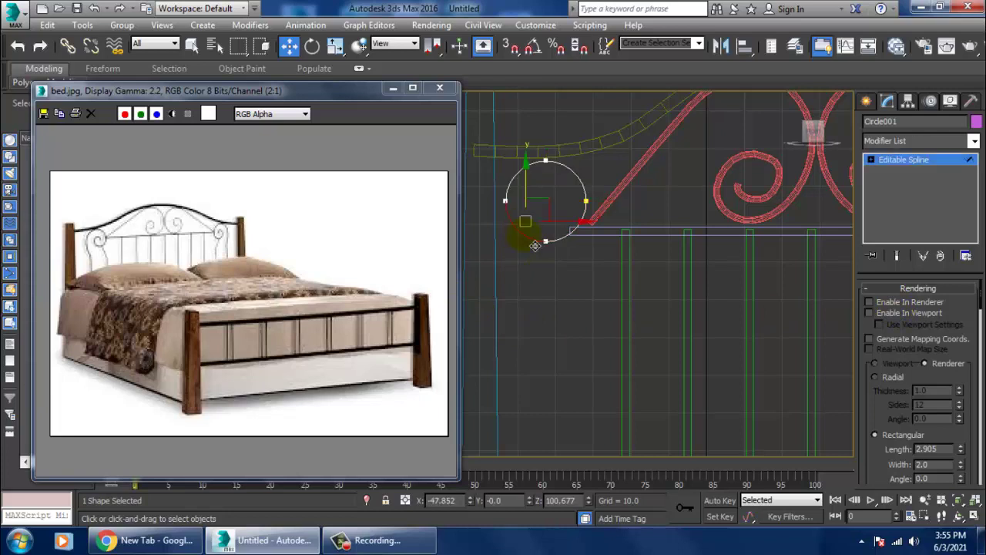
{"action": "left_click", "coordinate": [535, 245]}
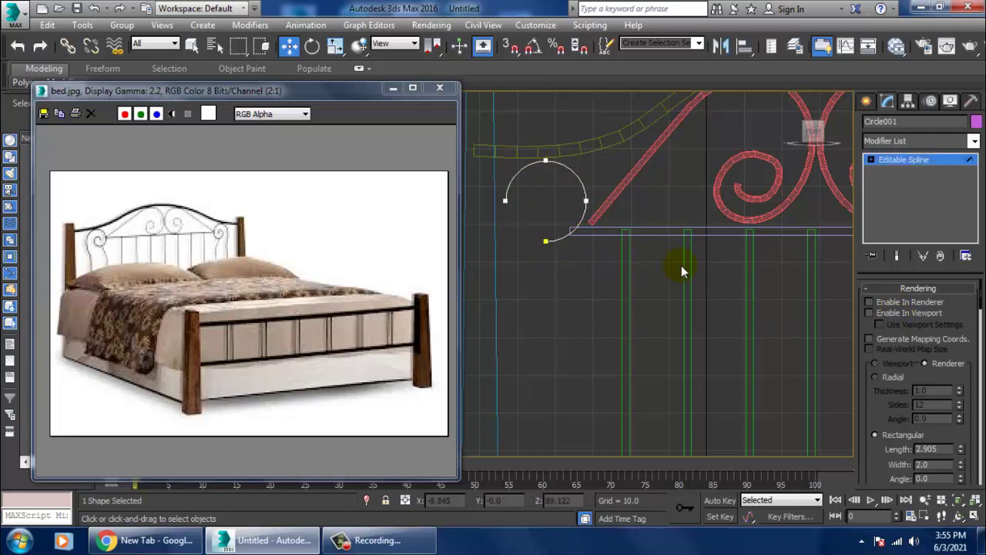
- Bring up the editable spline's Geometry rollout in the Modify panel
{"action": "left_click", "coordinate": [866, 101]}
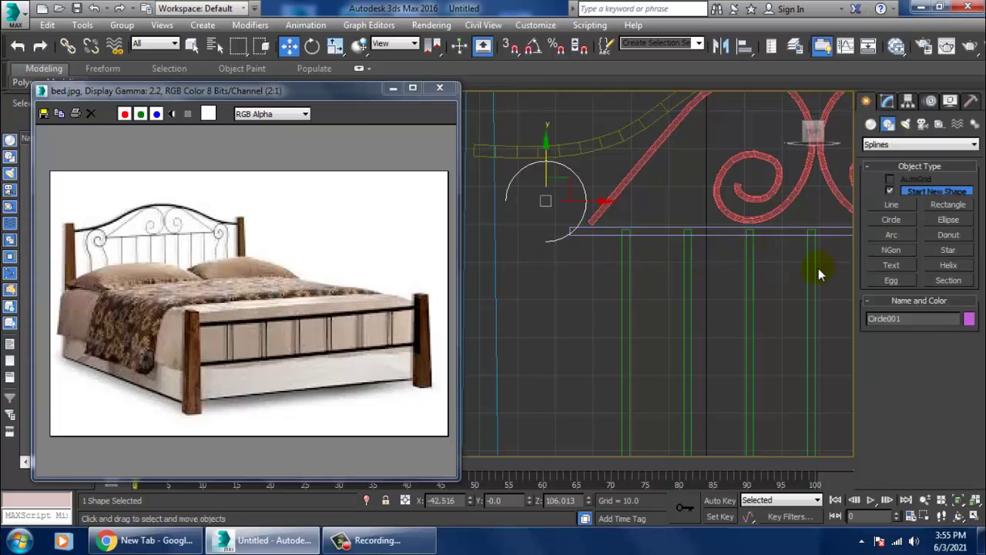
{"action": "left_click", "coordinate": [888, 103]}
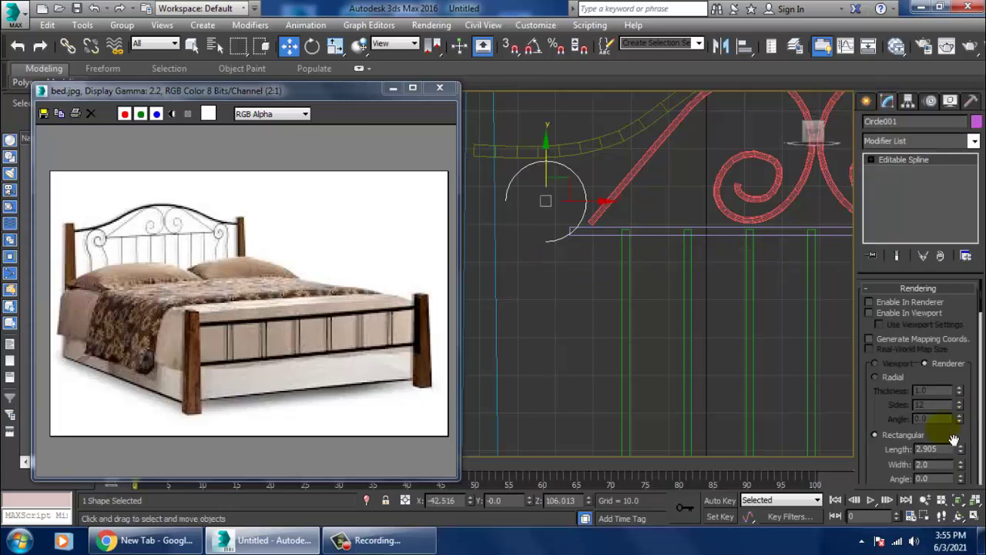
{"action": "left_click", "coordinate": [876, 170]}
{"action": "scroll", "coordinate": [904, 456], "scroll_direction": "down", "scroll_amount": 5}
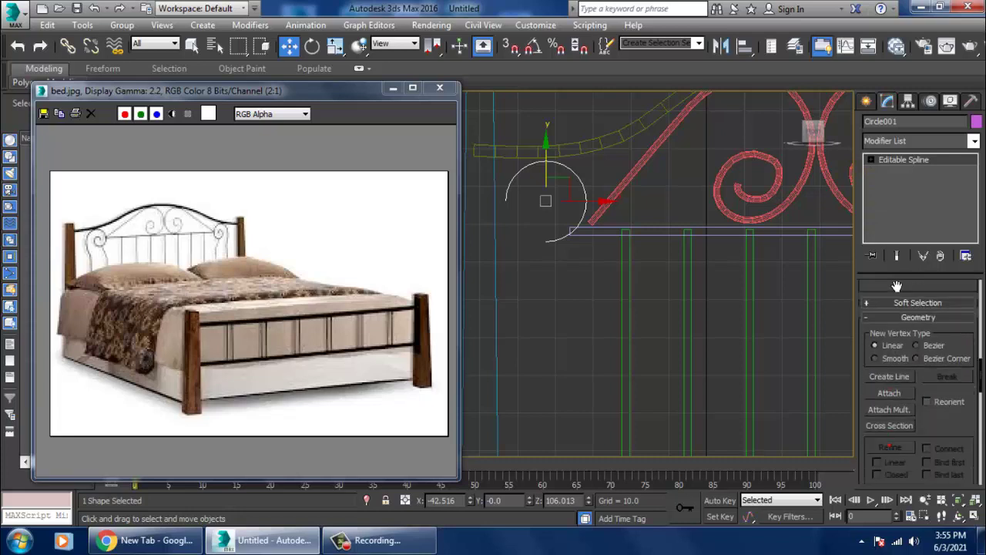
{"action": "scroll", "coordinate": [917, 453], "scroll_direction": "down", "scroll_amount": 5}
{"action": "scroll", "coordinate": [919, 455], "scroll_direction": "down", "scroll_amount": 3}
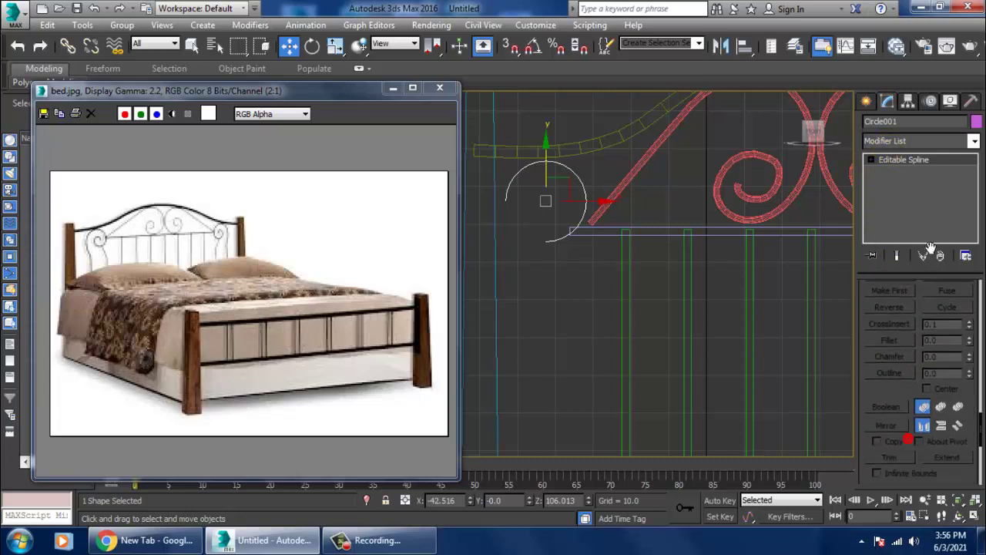
{"action": "scroll", "coordinate": [922, 443], "scroll_direction": "up", "scroll_amount": 4}
{"action": "scroll", "coordinate": [925, 428], "scroll_direction": "up", "scroll_amount": 3}
{"action": "scroll", "coordinate": [924, 416], "scroll_direction": "up", "scroll_amount": 2}
{"action": "scroll", "coordinate": [939, 356], "scroll_direction": "up", "scroll_amount": 2}
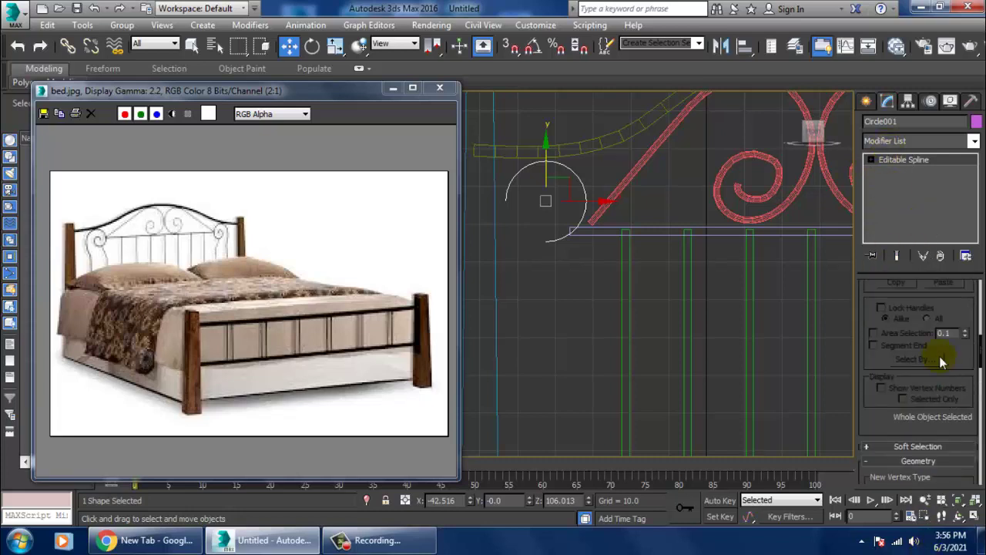
{"action": "scroll", "coordinate": [917, 353], "scroll_direction": "up", "scroll_amount": 2}
{"action": "scroll", "coordinate": [878, 351], "scroll_direction": "up", "scroll_amount": 2}
{"action": "left_click_drag", "start_coordinate": [877, 349], "coordinate": [889, 140]}
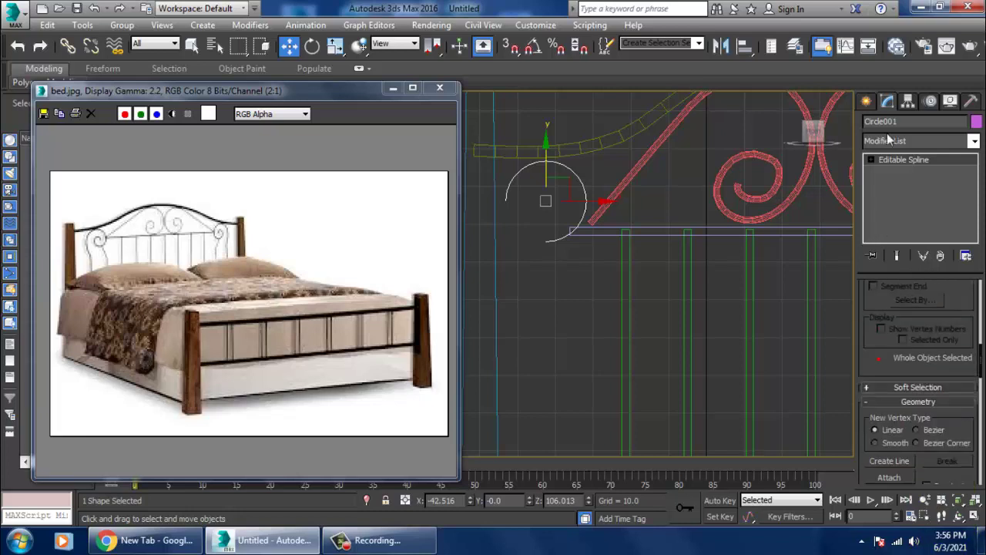
- Extend the arc from its open end down toward the bottom rail
{"action": "left_click_drag", "start_coordinate": [932, 123], "coordinate": [935, 7]}
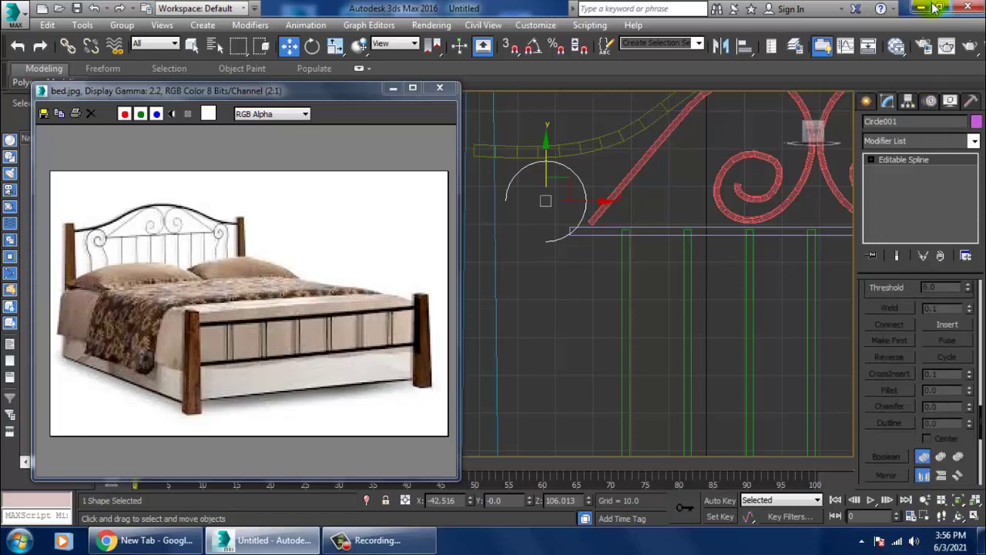
{"action": "left_click", "coordinate": [950, 325]}
{"action": "left_click", "coordinate": [512, 218]}
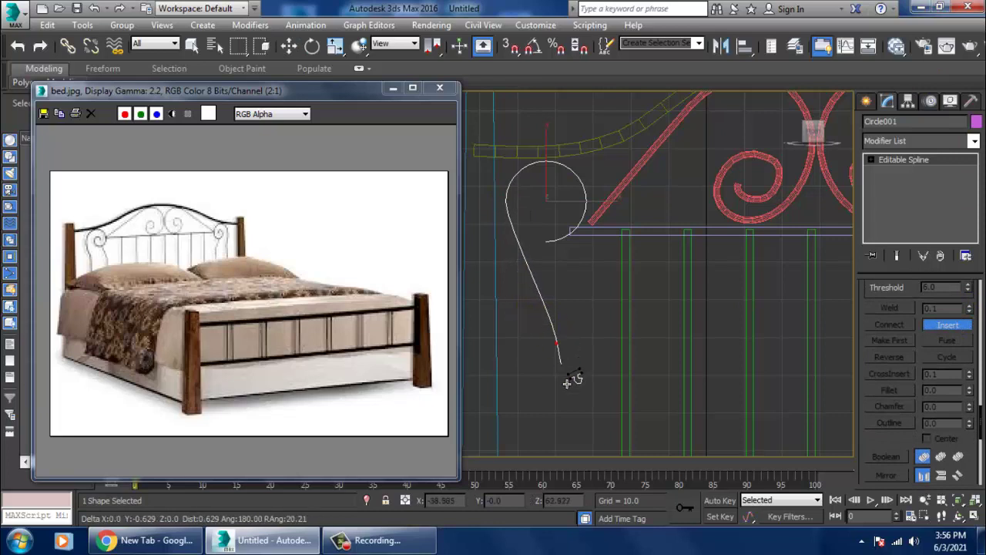
{"action": "middle_click_drag", "start_coordinate": [570, 334], "coordinate": [573, 220]}
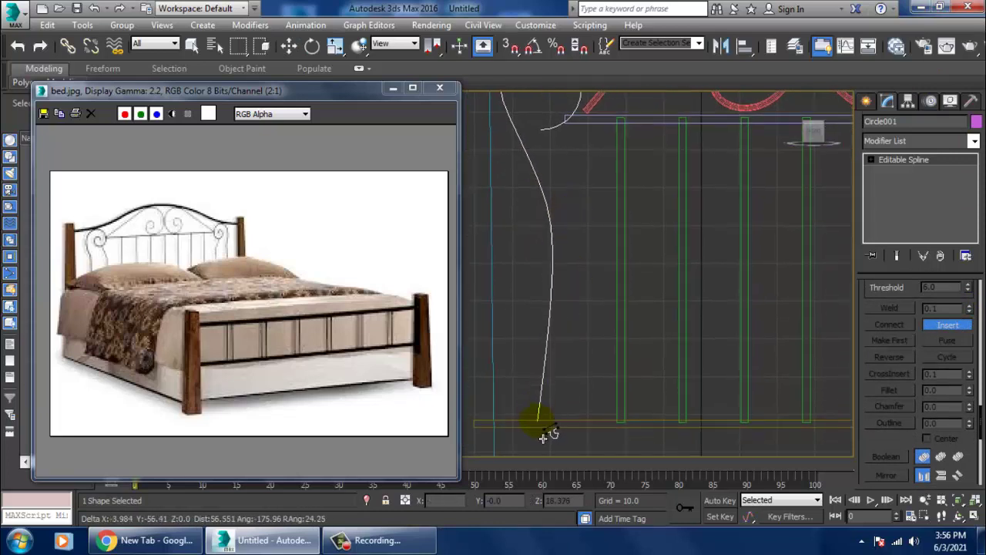
{"action": "left_click", "coordinate": [542, 423]}
{"action": "right_click", "coordinate": [548, 434]}
{"action": "middle_click_drag", "start_coordinate": [583, 275], "coordinate": [584, 324]}
{"action": "scroll", "coordinate": [567, 304], "scroll_direction": "up", "scroll_amount": 3}
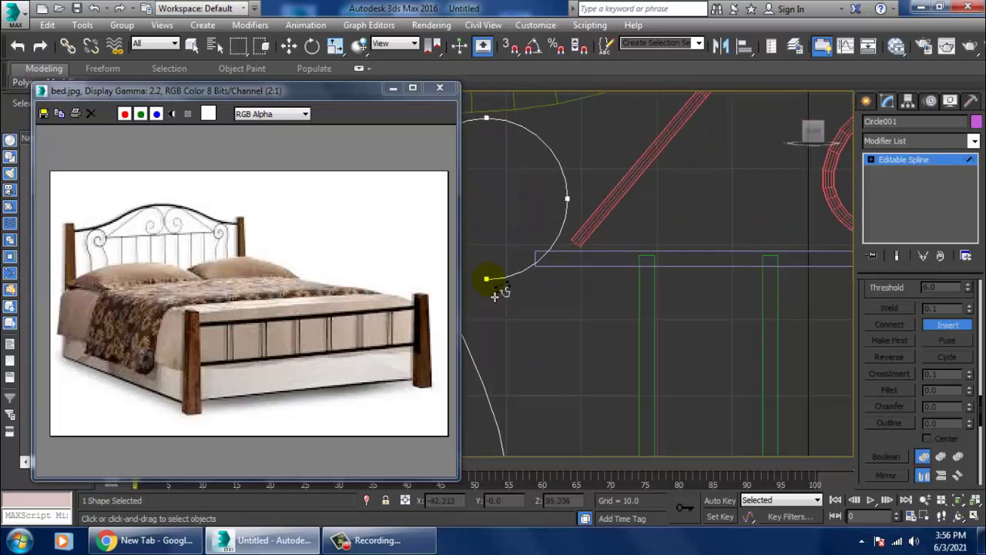
{"action": "middle_click_drag", "start_coordinate": [493, 295], "coordinate": [541, 304]}
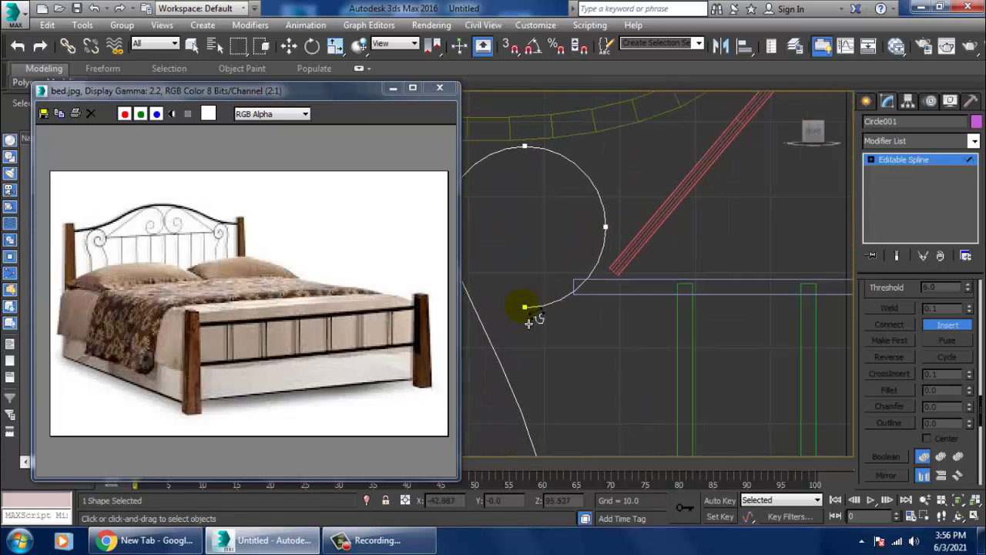
- Add a segment from the arc's inner end curling inward into a spiral
{"action": "left_click", "coordinate": [499, 195]}
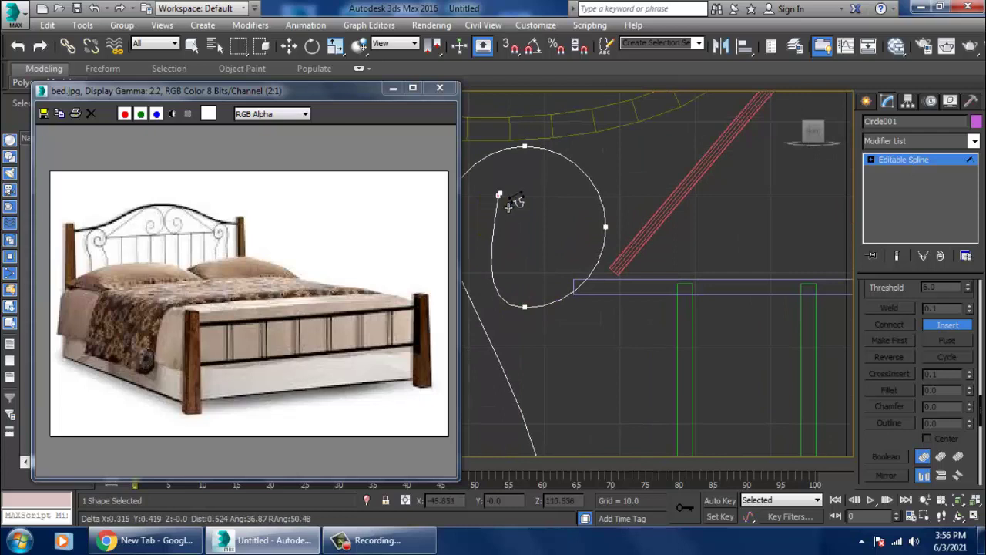
{"action": "left_click", "coordinate": [562, 237]}
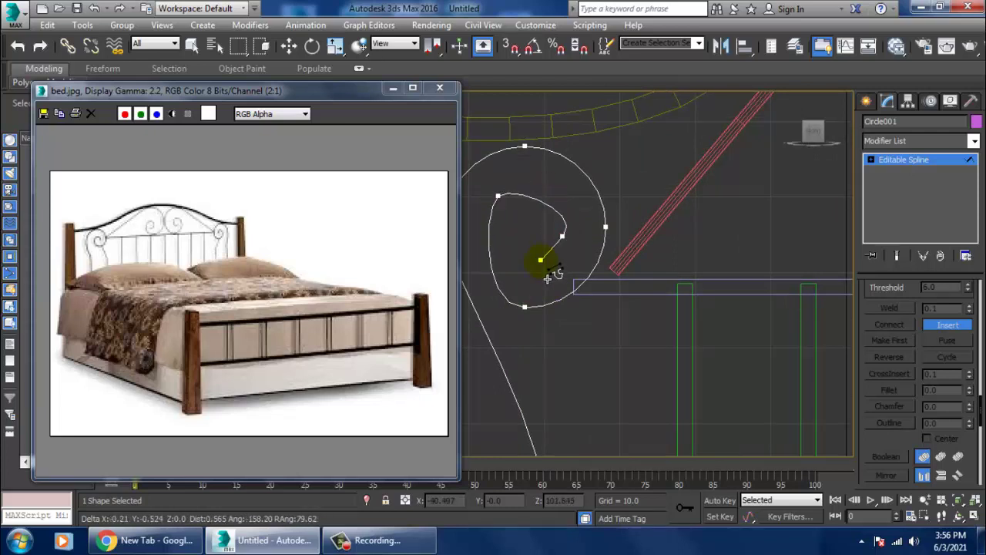
{"action": "right_click", "coordinate": [547, 277]}
{"action": "scroll", "coordinate": [542, 266], "scroll_direction": "up", "scroll_amount": 2}
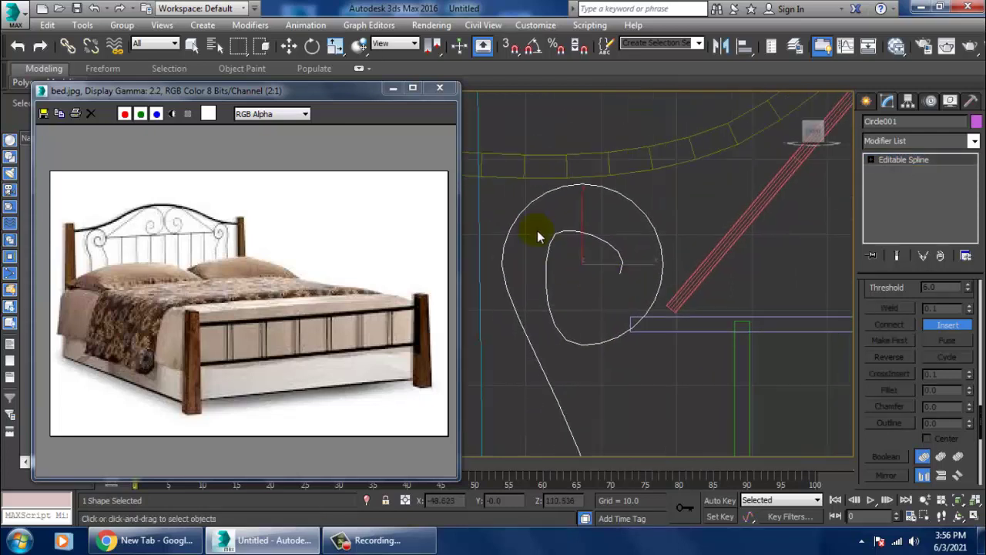
- Move the spiral's vertices to tighten the curl, then pick the Fillet tool
{"action": "key", "text": "w"}
{"action": "key", "text": "1"}
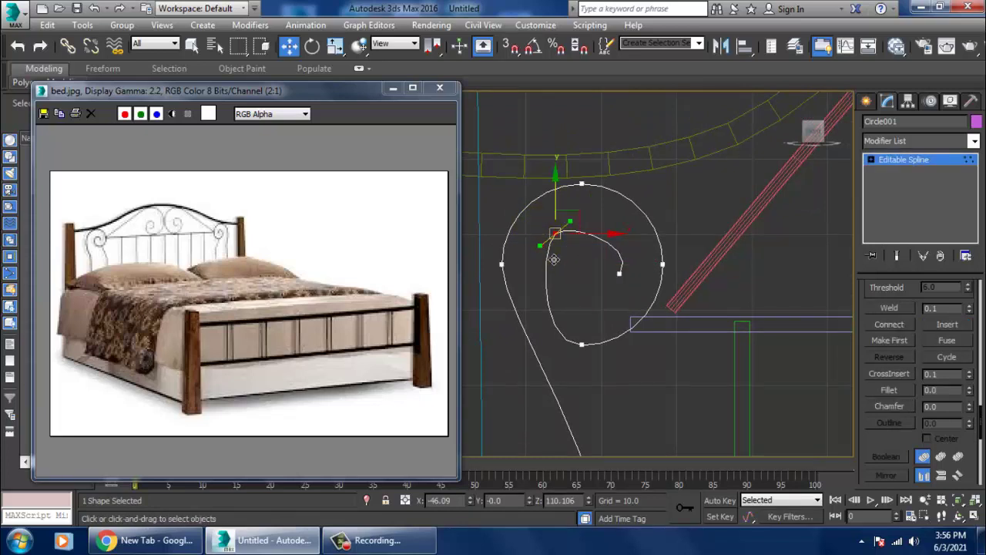
{"action": "left_click_drag", "start_coordinate": [540, 245], "coordinate": [570, 258]}
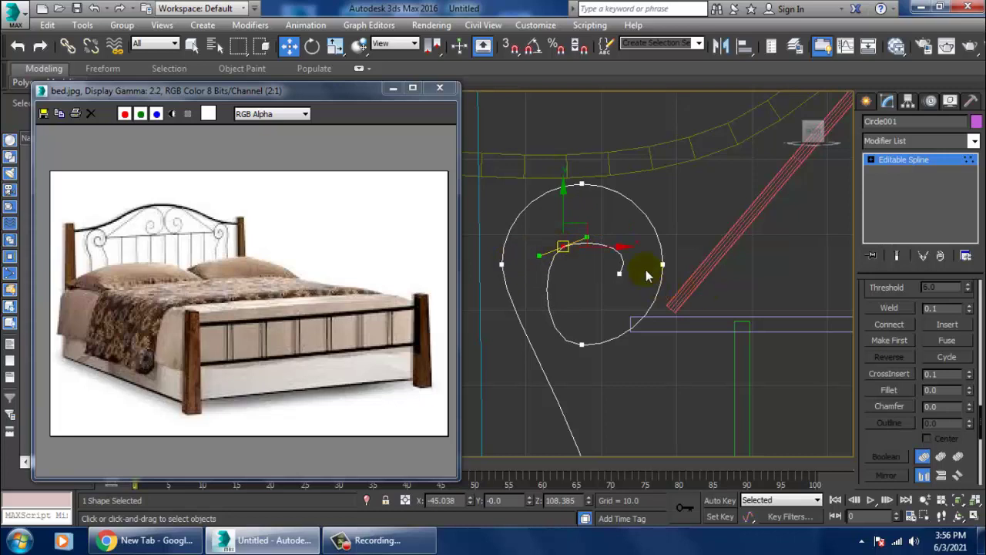
{"action": "left_click_drag", "start_coordinate": [639, 283], "coordinate": [611, 295]}
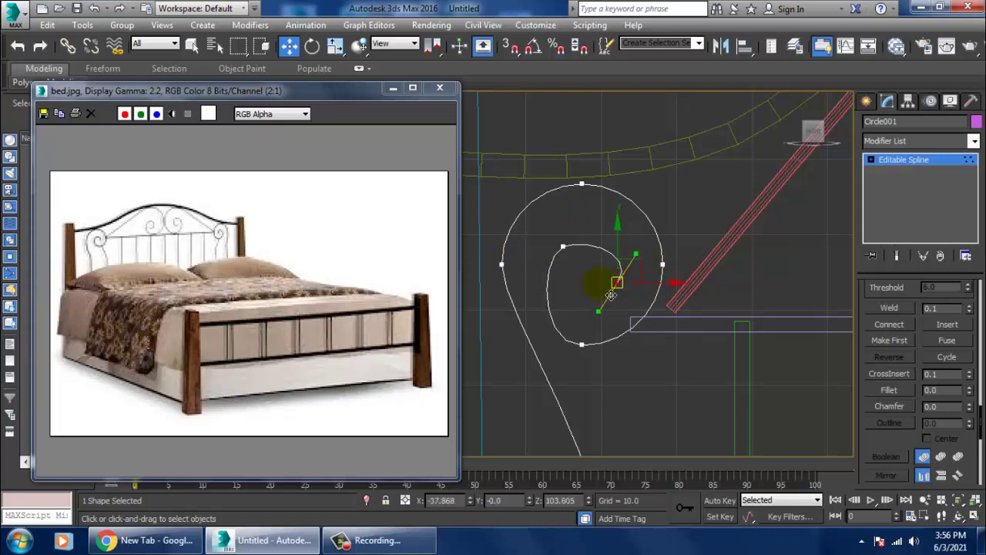
{"action": "left_click", "coordinate": [498, 257]}
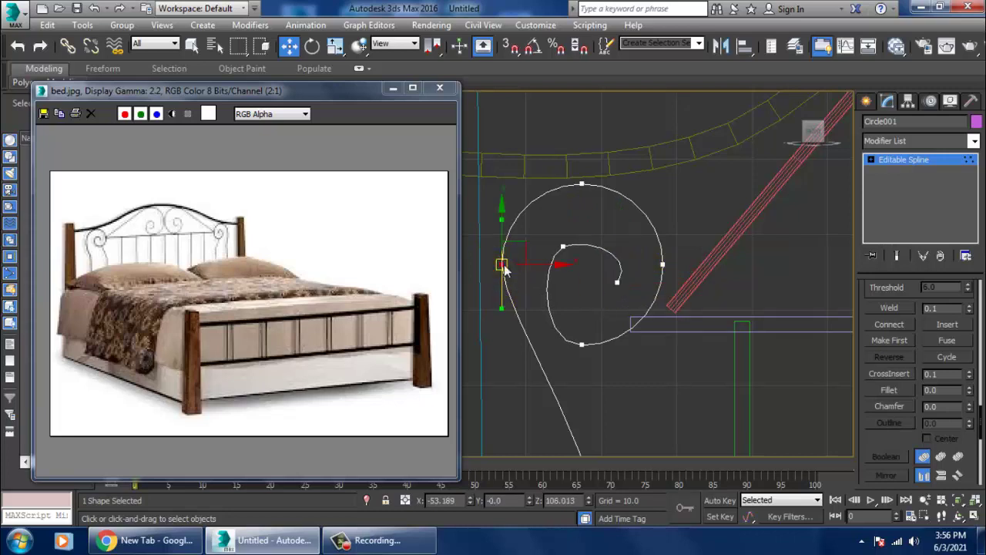
{"action": "right_click", "coordinate": [505, 270]}
{"action": "left_click", "coordinate": [885, 389]}
- Fillet the bottom and upper corner vertices of the scroll's spiral
{"action": "left_click", "coordinate": [885, 389]}
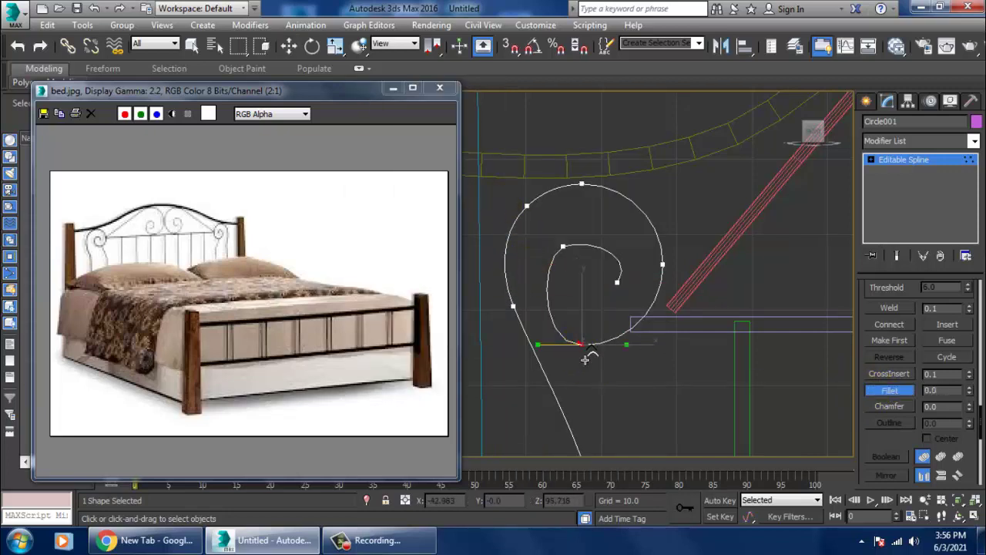
{"action": "left_click_drag", "start_coordinate": [585, 359], "coordinate": [563, 314]}
{"action": "left_click_drag", "start_coordinate": [568, 248], "coordinate": [566, 223]}
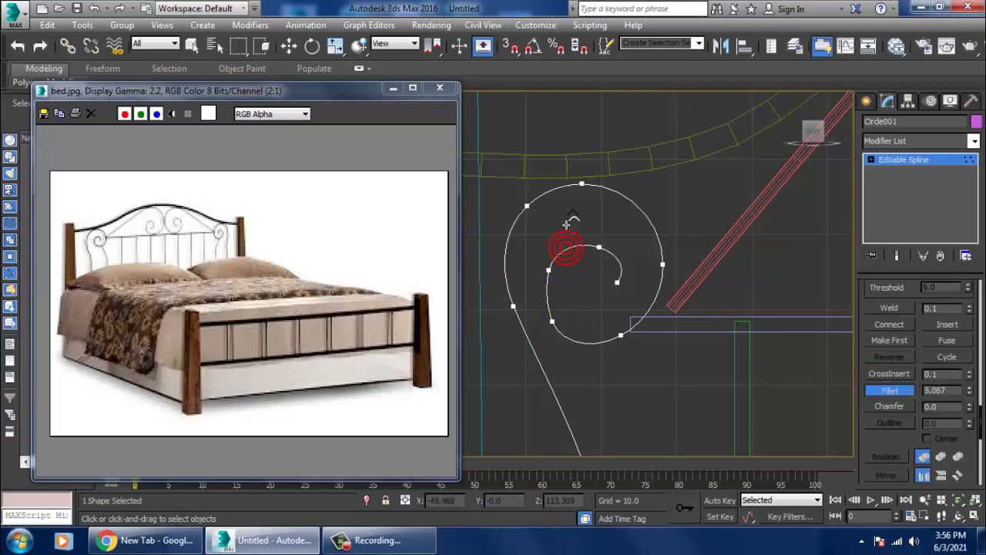
{"action": "scroll", "coordinate": [576, 231], "scroll_direction": "down", "scroll_amount": 4}
{"action": "scroll", "coordinate": [655, 339], "scroll_direction": "down", "scroll_amount": 2}
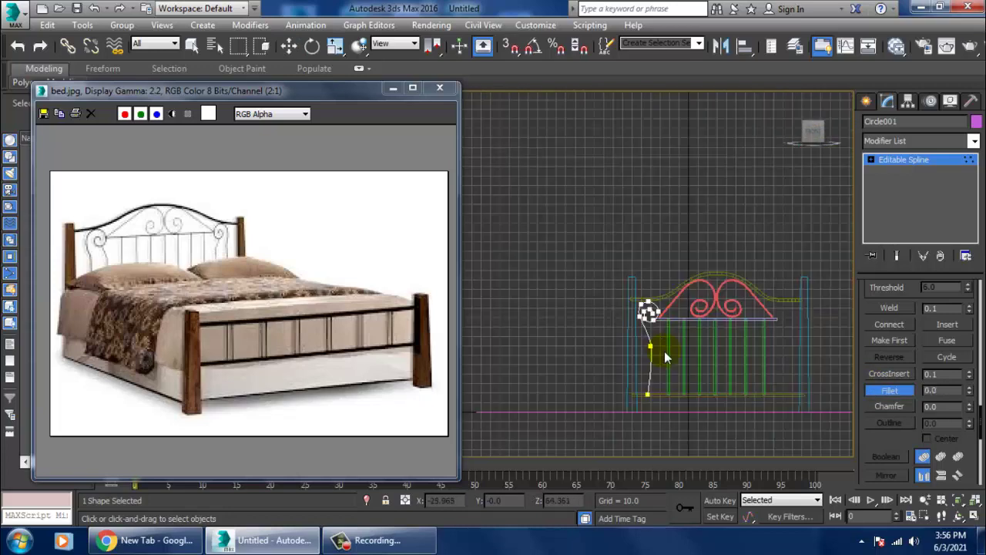
{"action": "scroll", "coordinate": [665, 350], "scroll_direction": "up", "scroll_amount": 2}
{"action": "scroll", "coordinate": [660, 308], "scroll_direction": "up", "scroll_amount": 1}
{"action": "scroll", "coordinate": [689, 281], "scroll_direction": "up", "scroll_amount": 1}
{"action": "scroll", "coordinate": [678, 290], "scroll_direction": "up", "scroll_amount": 1}
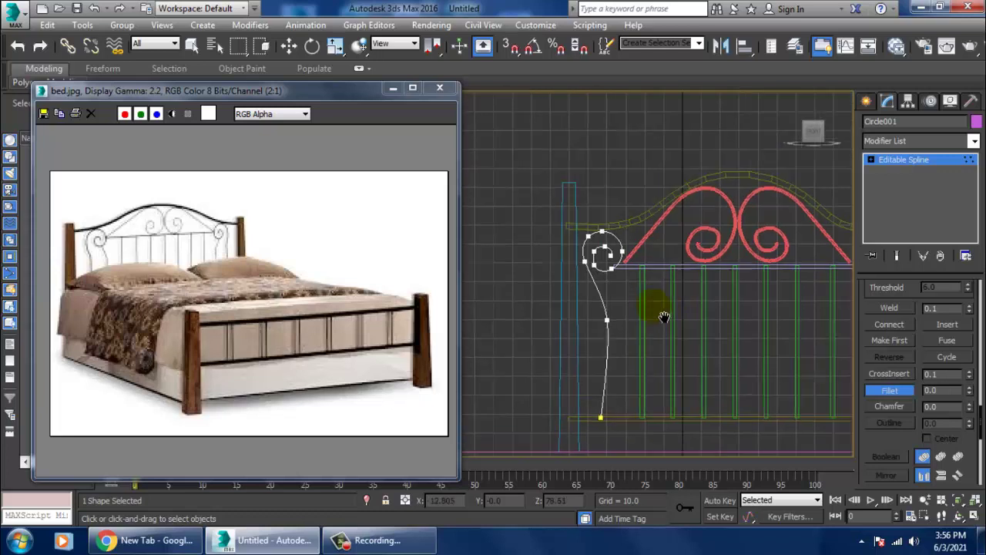
{"action": "scroll", "coordinate": [655, 312], "scroll_direction": "up", "scroll_amount": 1}
{"action": "left_click", "coordinate": [909, 159]}
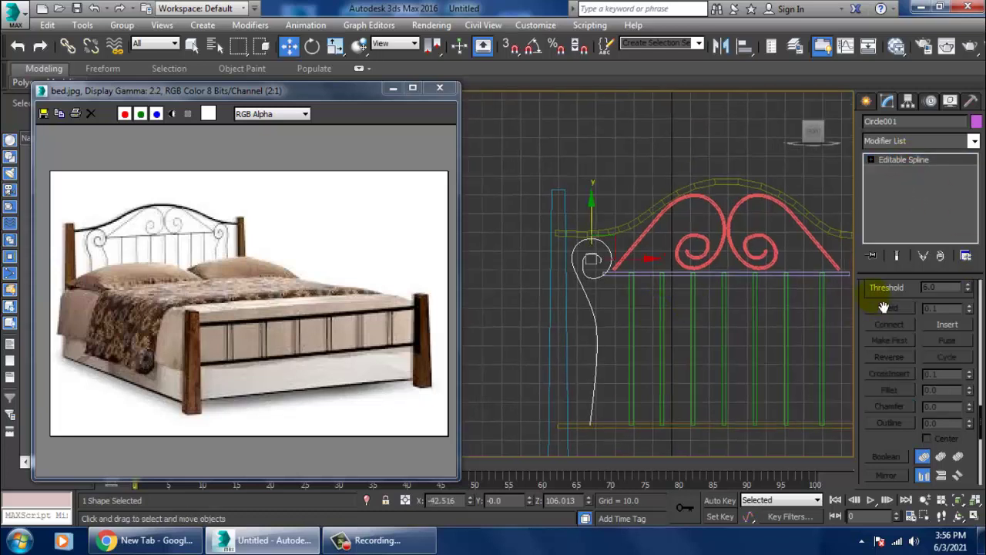
- Turn on Radial and Enable In Viewport so the scroll shows as a 1.0-thick tube
{"action": "scroll", "coordinate": [886, 308], "scroll_direction": "up", "scroll_amount": 5}
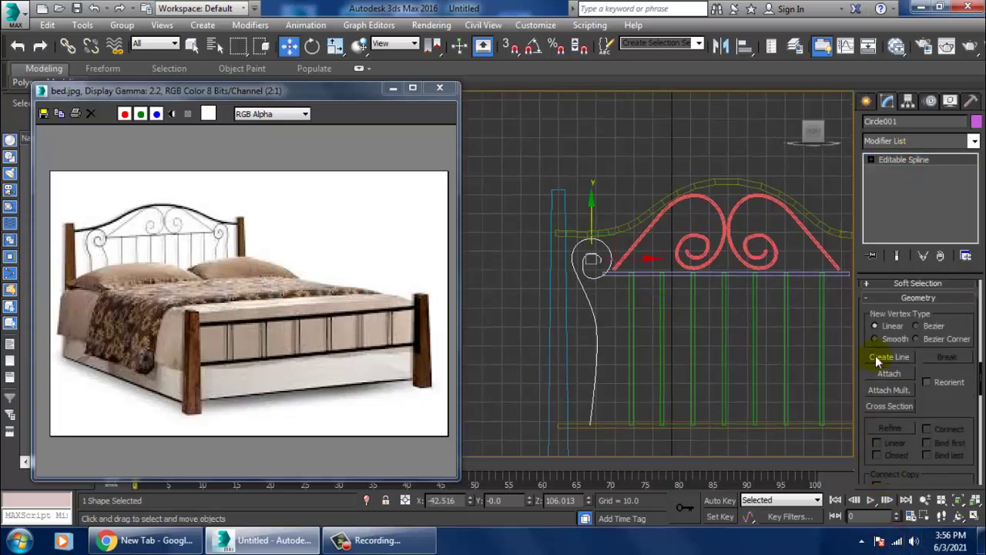
{"action": "middle_click_drag", "start_coordinate": [590, 268], "coordinate": [611, 277]}
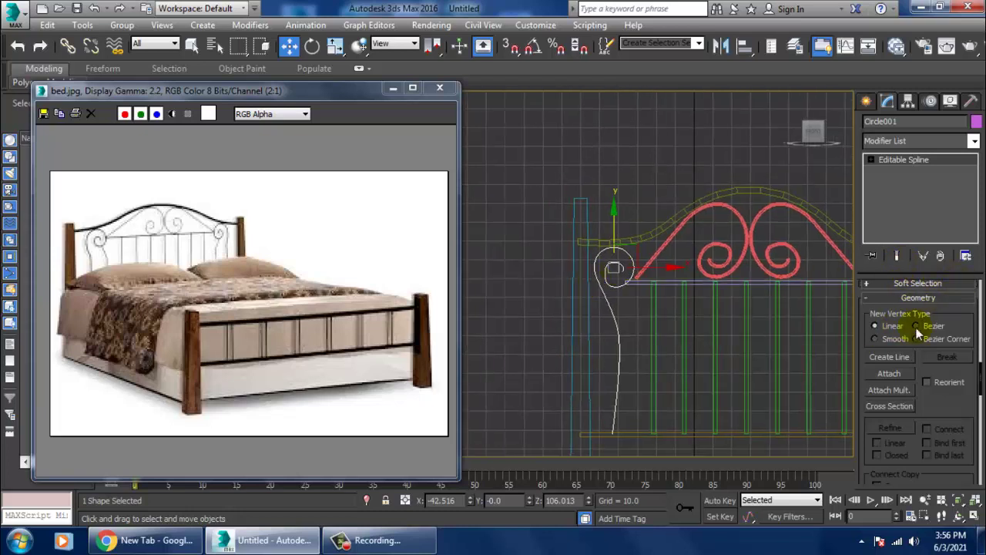
{"action": "middle_click_drag", "start_coordinate": [655, 308], "coordinate": [669, 310]}
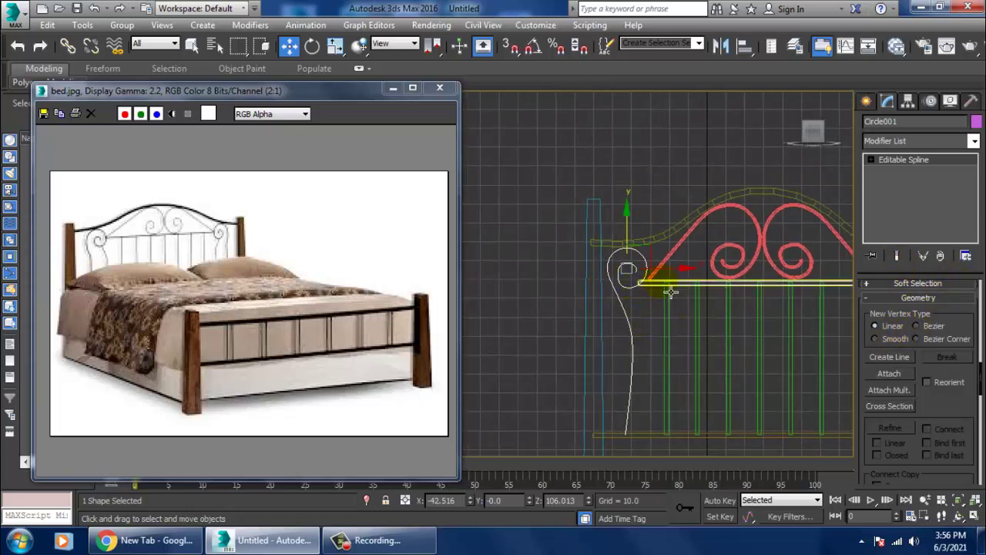
{"action": "left_click", "coordinate": [890, 374]}
{"action": "scroll", "coordinate": [875, 349], "scroll_direction": "up", "scroll_amount": 3}
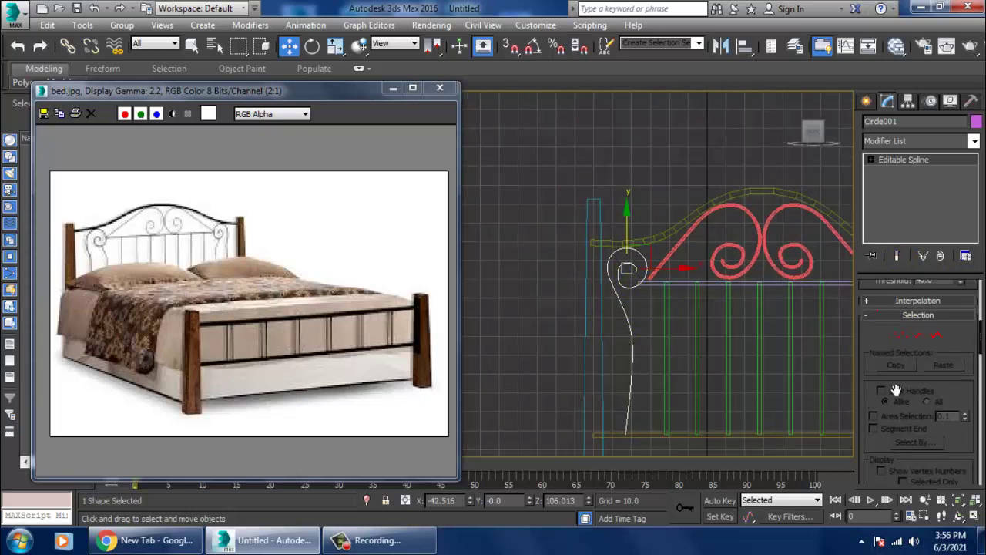
{"action": "scroll", "coordinate": [894, 331], "scroll_direction": "up", "scroll_amount": 3}
{"action": "scroll", "coordinate": [900, 339], "scroll_direction": "up", "scroll_amount": 3}
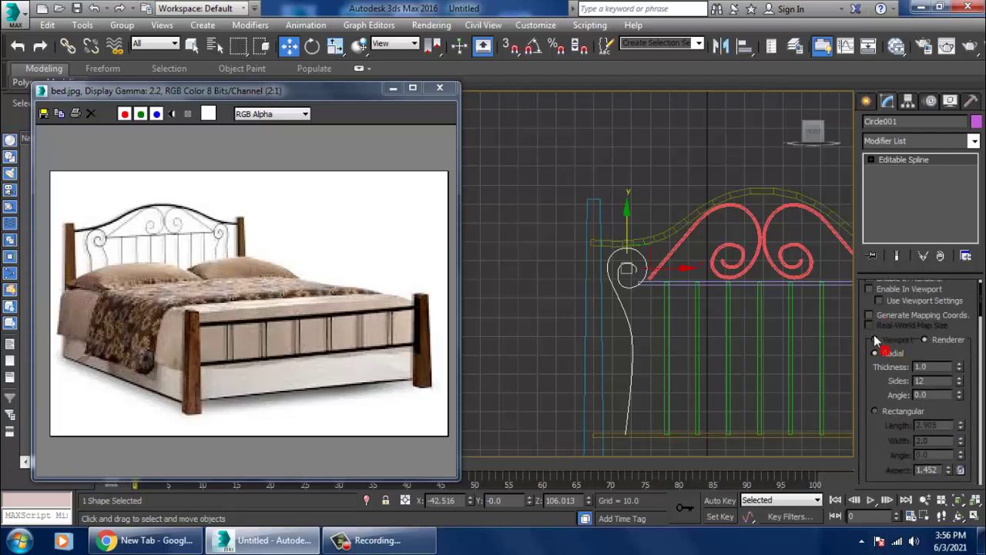
{"action": "left_click", "coordinate": [875, 353]}
{"action": "scroll", "coordinate": [902, 416], "scroll_direction": "up", "scroll_amount": 1}
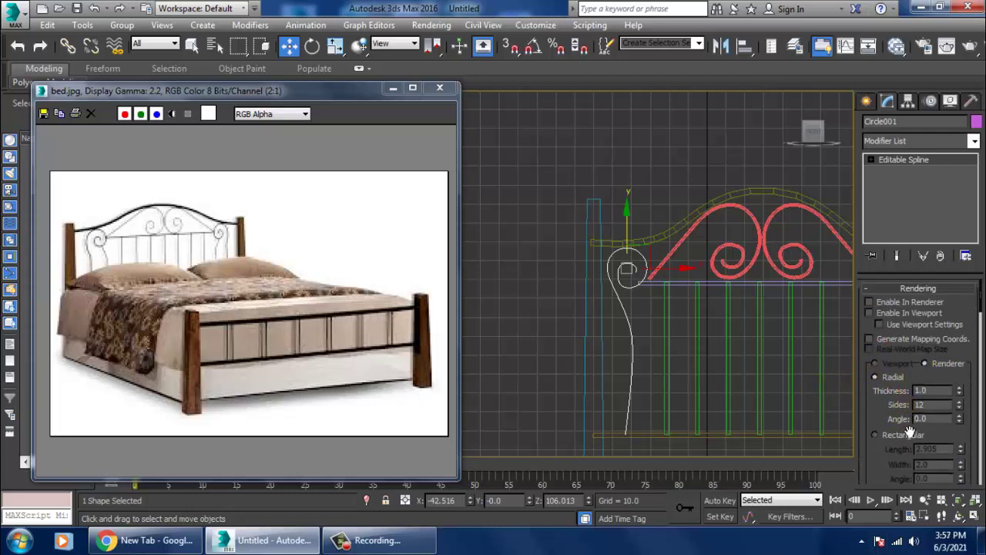
{"action": "left_click", "coordinate": [884, 313]}
{"action": "scroll", "coordinate": [713, 334], "scroll_direction": "up", "scroll_amount": 3}
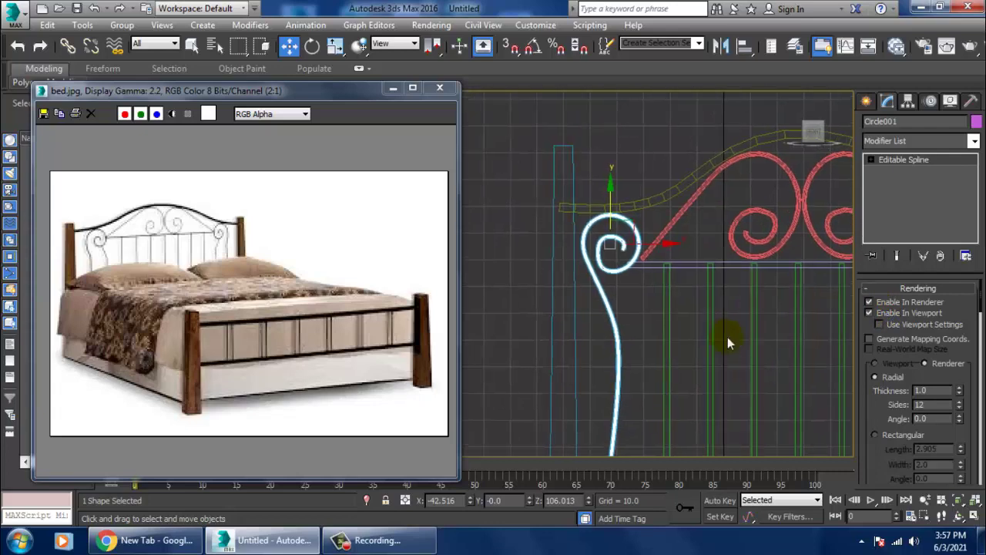
{"action": "mouse_move", "coordinate": [727, 337]}
{"action": "middle_mouse_down"}
{"action": "mouse_move", "coordinate": [754, 329]}
{"action": "mouse_move", "coordinate": [742, 323]}
{"action": "middle_mouse_up"}
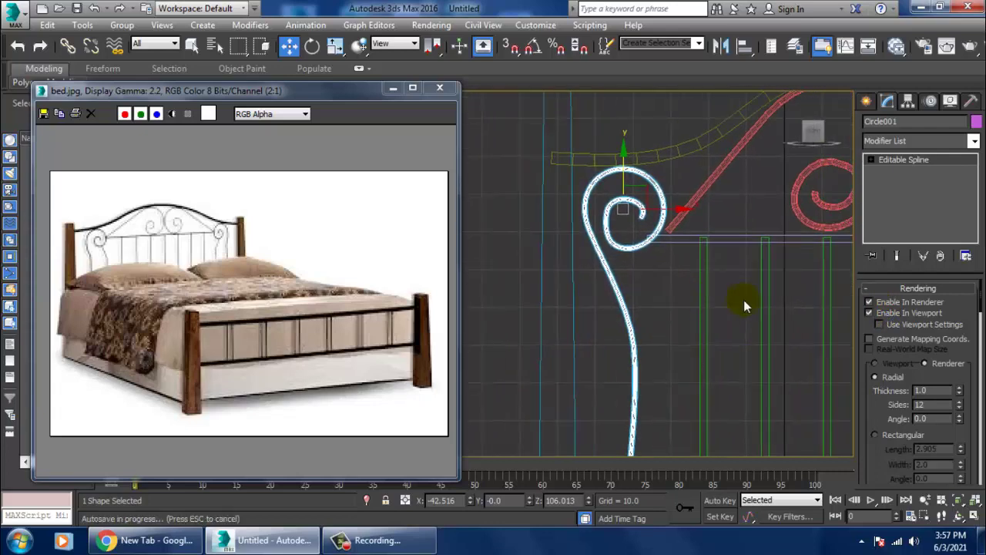
- Draw a second Line strand from the spiral tip to the lower rail, then select both strands
{"action": "left_click", "coordinate": [867, 103]}
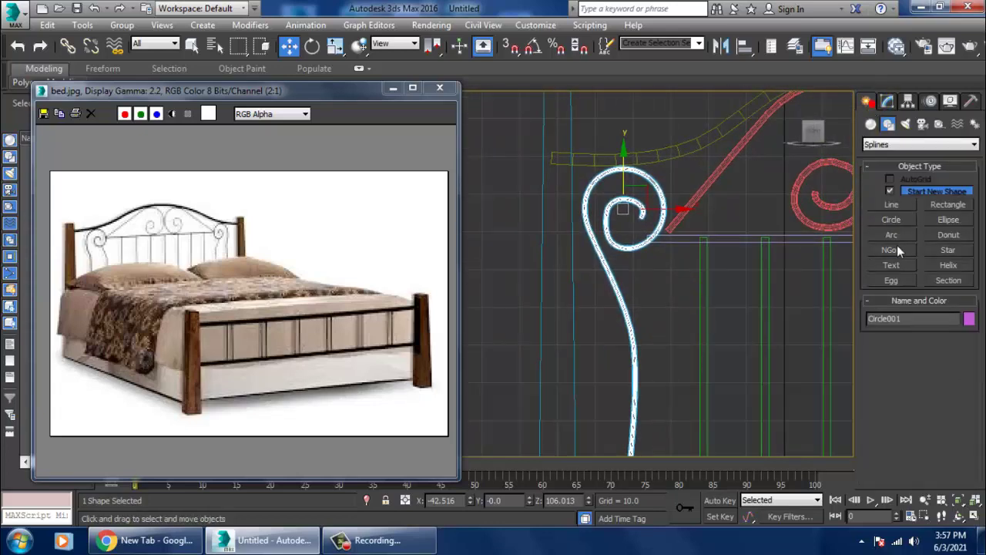
{"action": "left_click", "coordinate": [896, 206]}
{"action": "left_click", "coordinate": [679, 185]}
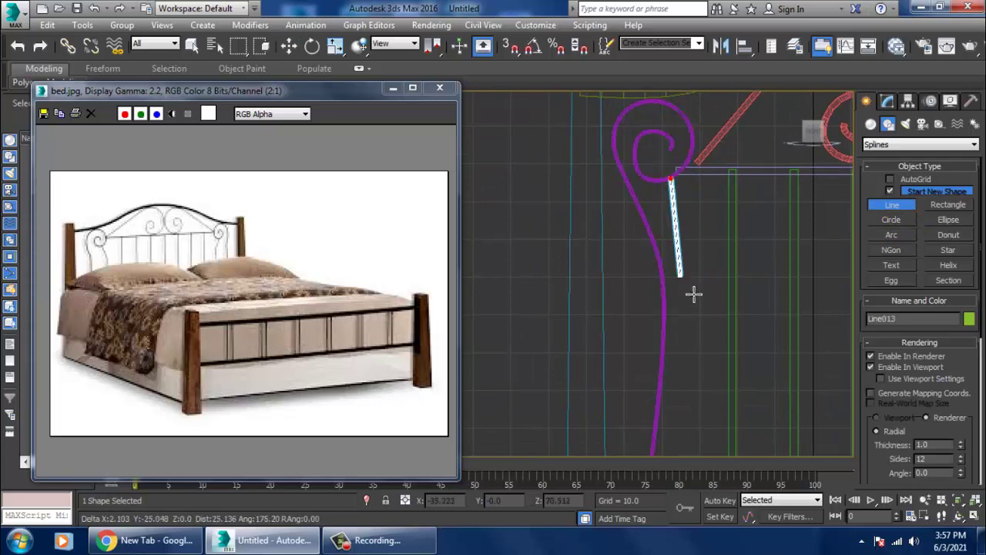
{"action": "left_click", "coordinate": [704, 325]}
{"action": "middle_click_drag", "start_coordinate": [714, 397], "coordinate": [696, 154]}
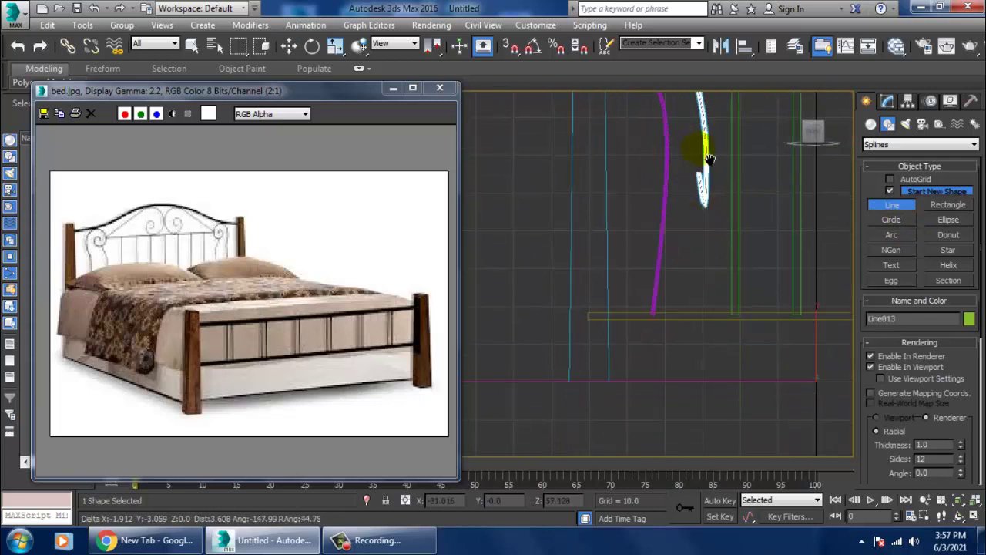
{"action": "right_click", "coordinate": [696, 278]}
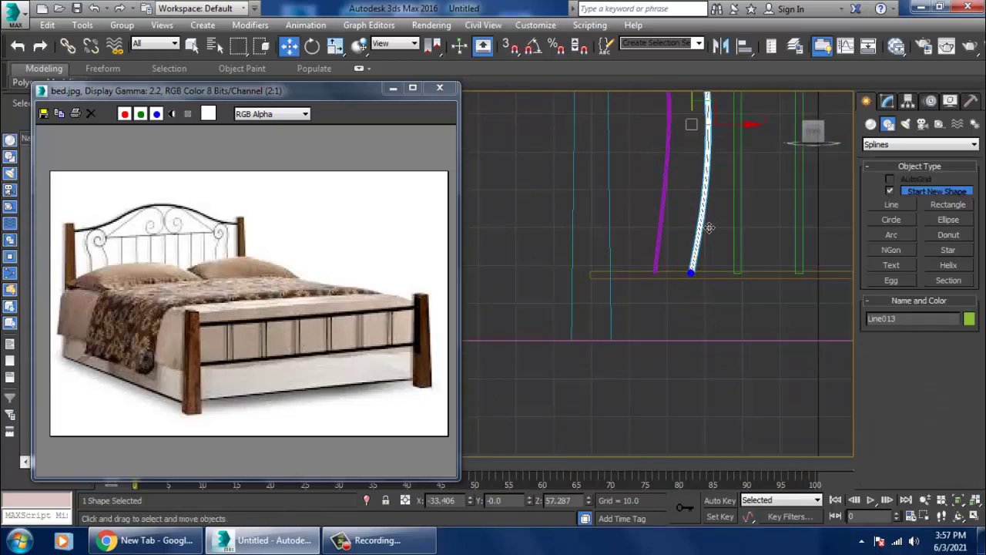
{"action": "middle_click_drag", "start_coordinate": [678, 208], "coordinate": [659, 268]}
{"action": "left_click_drag", "start_coordinate": [634, 237], "coordinate": [654, 276]}
{"action": "scroll", "coordinate": [713, 231], "scroll_direction": "down", "scroll_amount": 2}
- Mirror-copy the scroll pair on the X axis and move the copy against the right post
{"action": "middle_click_drag", "start_coordinate": [714, 231], "coordinate": [677, 264]}
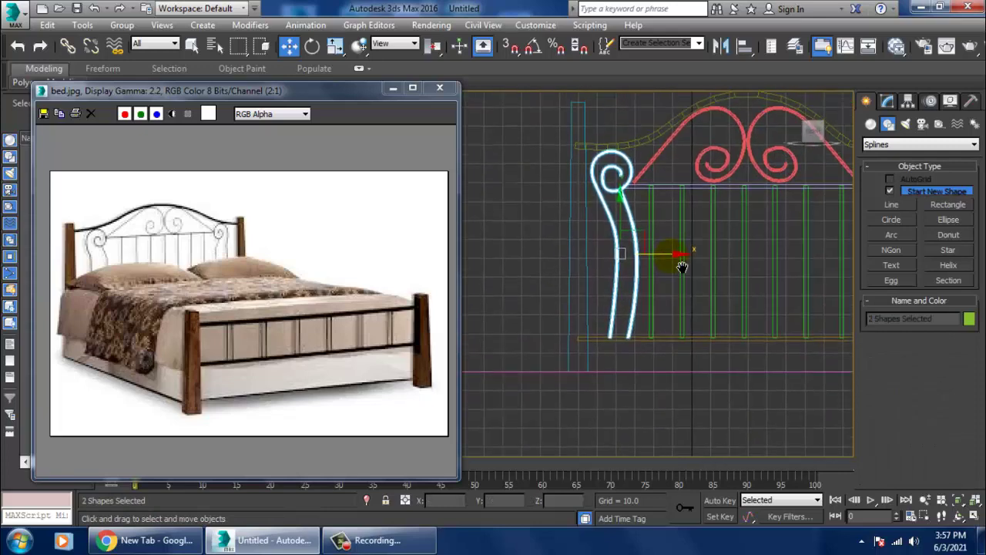
{"action": "left_click", "coordinate": [720, 46]}
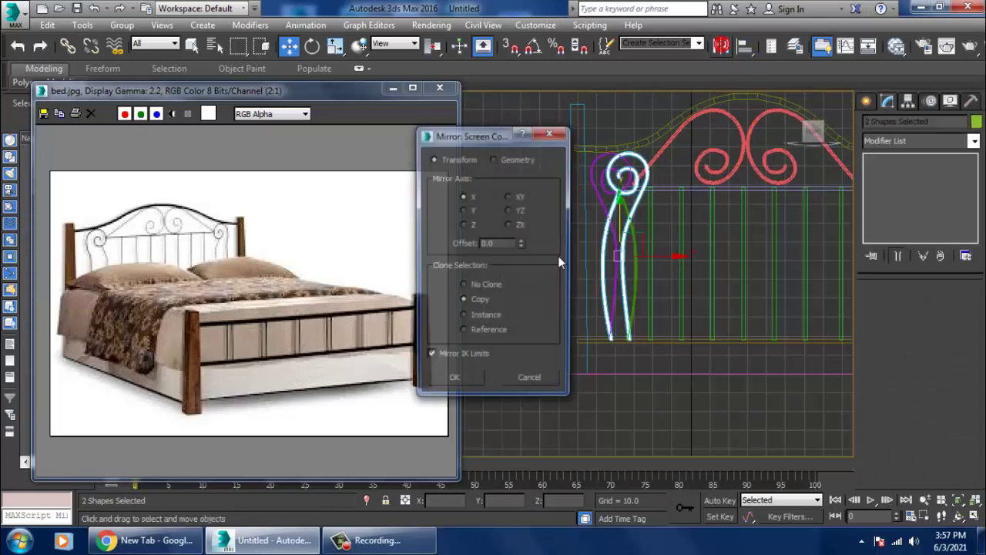
{"action": "left_click", "coordinate": [452, 378]}
{"action": "middle_click_drag", "start_coordinate": [642, 321], "coordinate": [536, 333]}
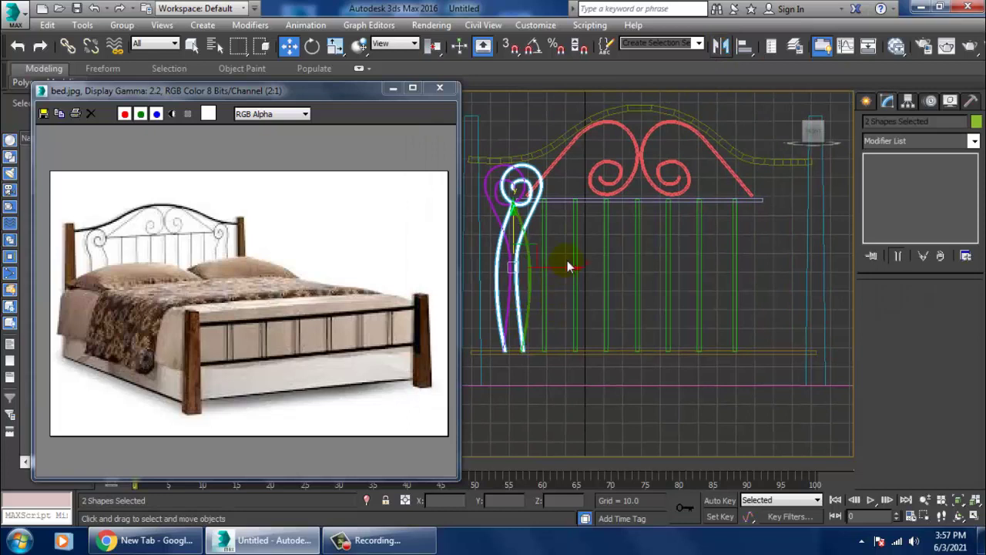
{"action": "left_click_drag", "start_coordinate": [573, 281], "coordinate": [832, 286]}
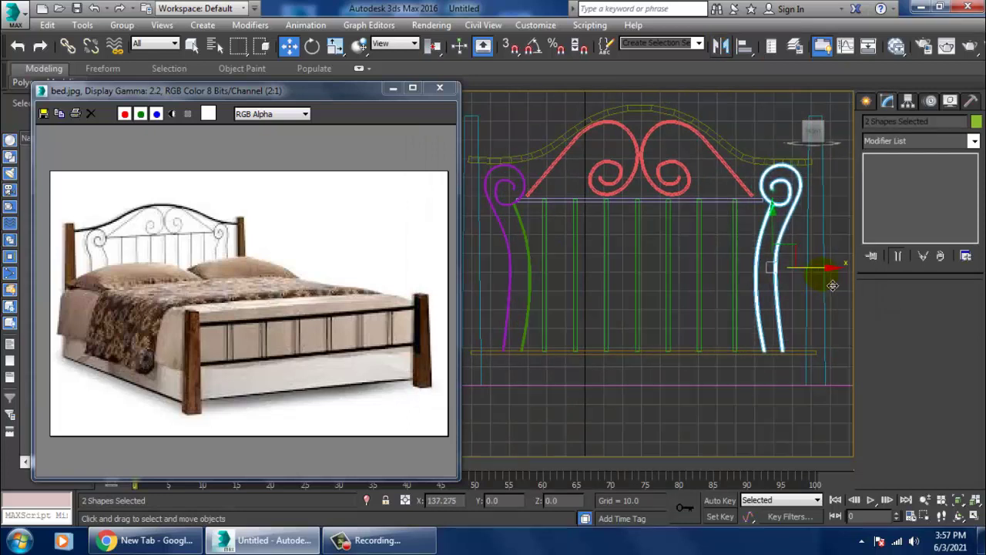
{"action": "left_click_drag", "start_coordinate": [832, 286], "coordinate": [830, 286]}
{"action": "scroll", "coordinate": [738, 278], "scroll_direction": "down", "scroll_amount": 5}
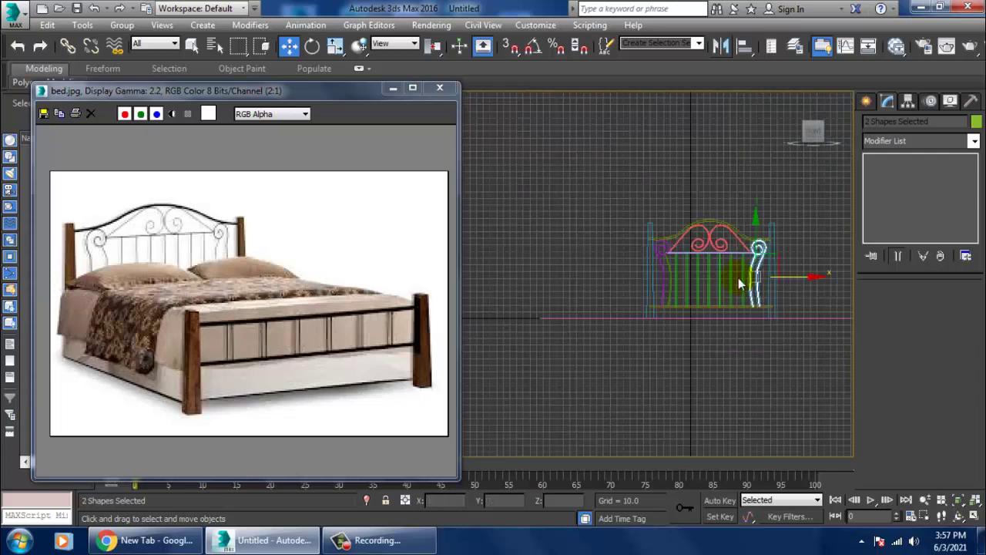
- Save the scene with Ctrl+S to the Desktop under the file name bed
{"action": "key", "text": "ctrl+s"}
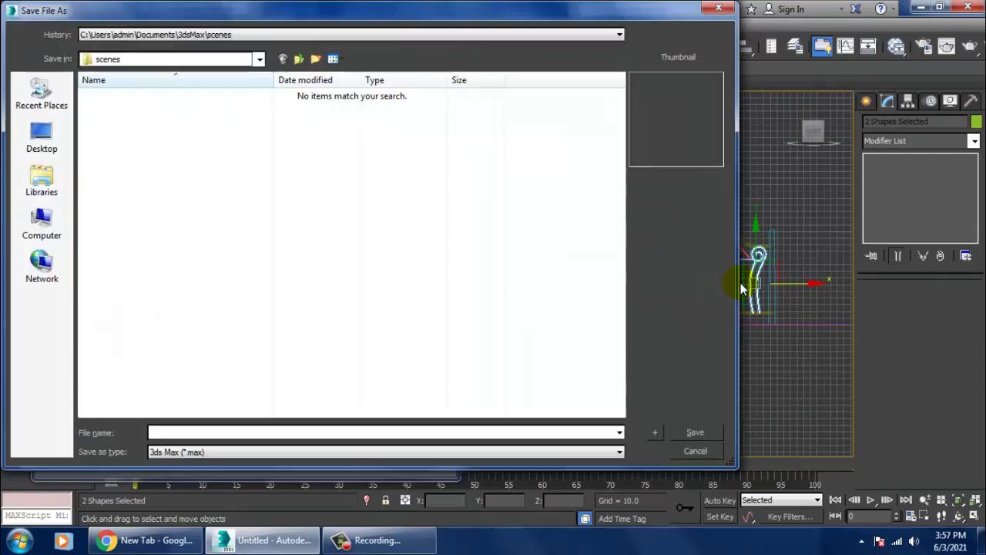
{"action": "left_click", "coordinate": [42, 135]}
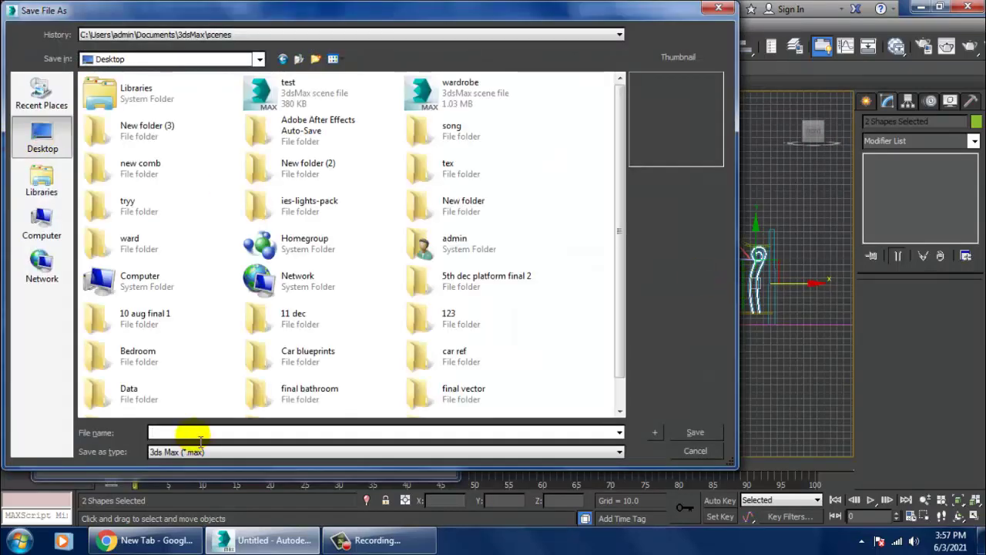
{"action": "type", "text": "bed"}
{"action": "key", "text": "Return"}
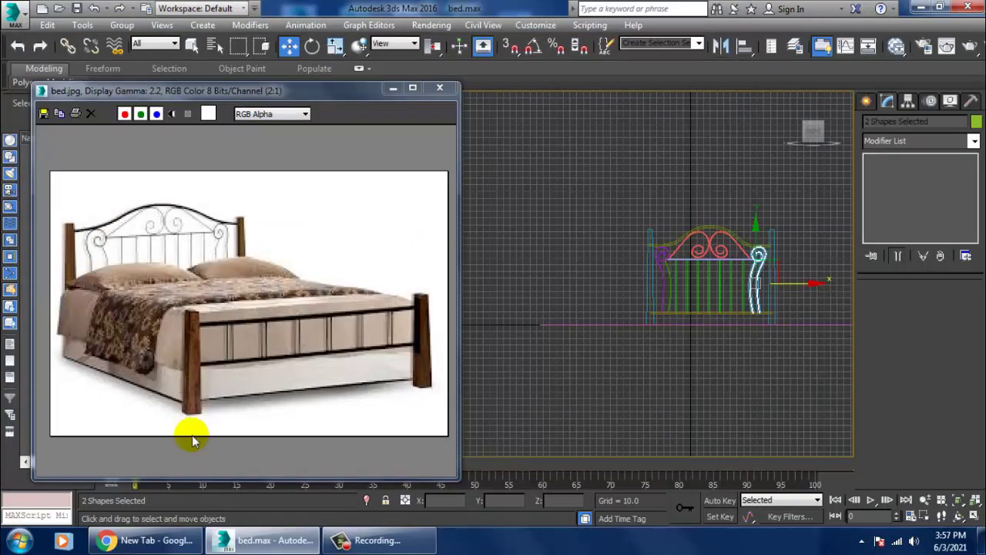
{"action": "left_click", "coordinate": [866, 101]}
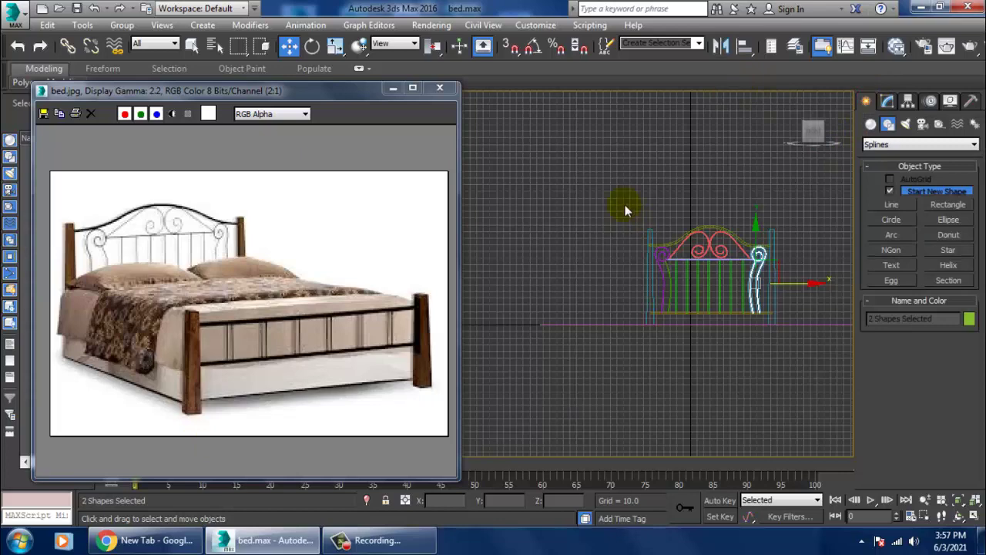
- Give all the headboard splines one shared colour
{"action": "left_click_drag", "start_coordinate": [627, 210], "coordinate": [873, 293]}
{"action": "left_click", "coordinate": [969, 318]}
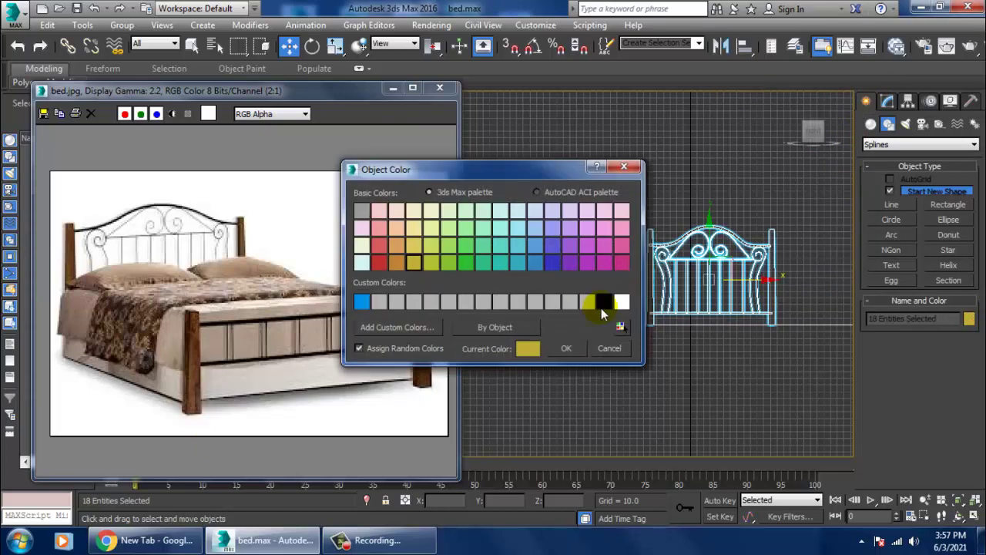
{"action": "left_click", "coordinate": [574, 352]}
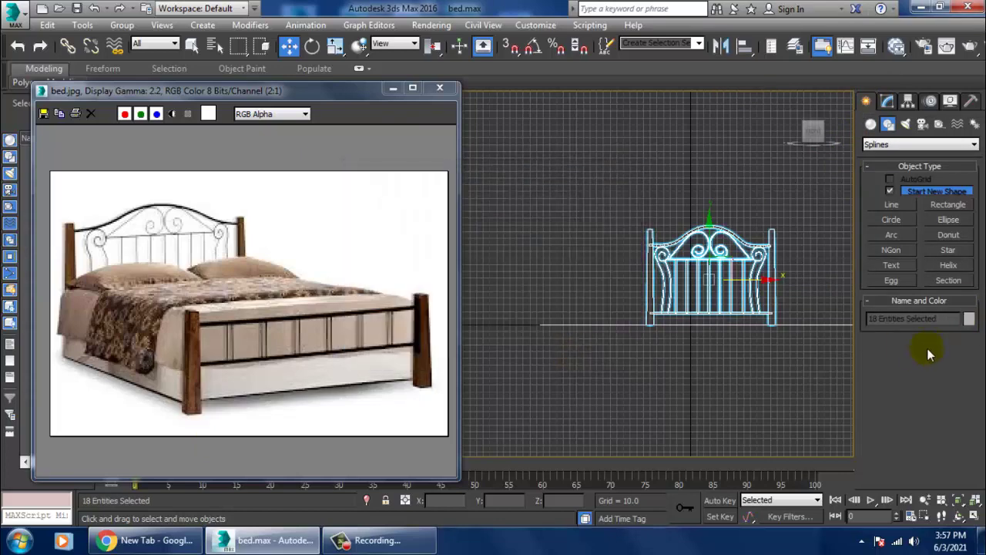
- Select the four scroll shapes and move them onto the headboard in the Perspective view
{"action": "key", "text": "alt+w"}
{"action": "scroll", "coordinate": [774, 396], "scroll_direction": "down", "scroll_amount": 2}
{"action": "key", "text": "alt+w"}
{"action": "scroll", "coordinate": [793, 331], "scroll_direction": "down", "scroll_amount": 5}
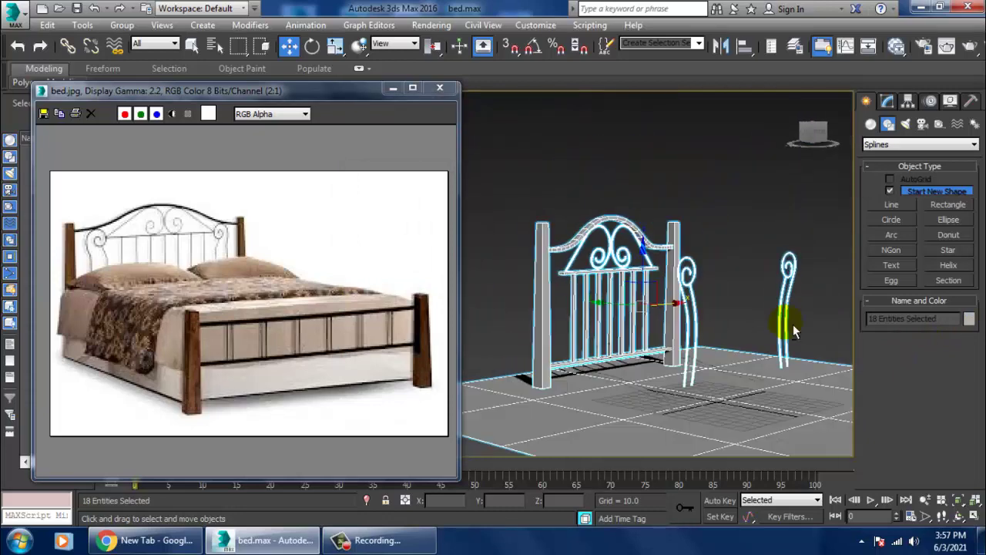
{"action": "middle_click_drag", "start_coordinate": [794, 331], "coordinate": [728, 311], "text": "alt"}
{"action": "left_click_drag", "start_coordinate": [825, 333], "coordinate": [821, 353]}
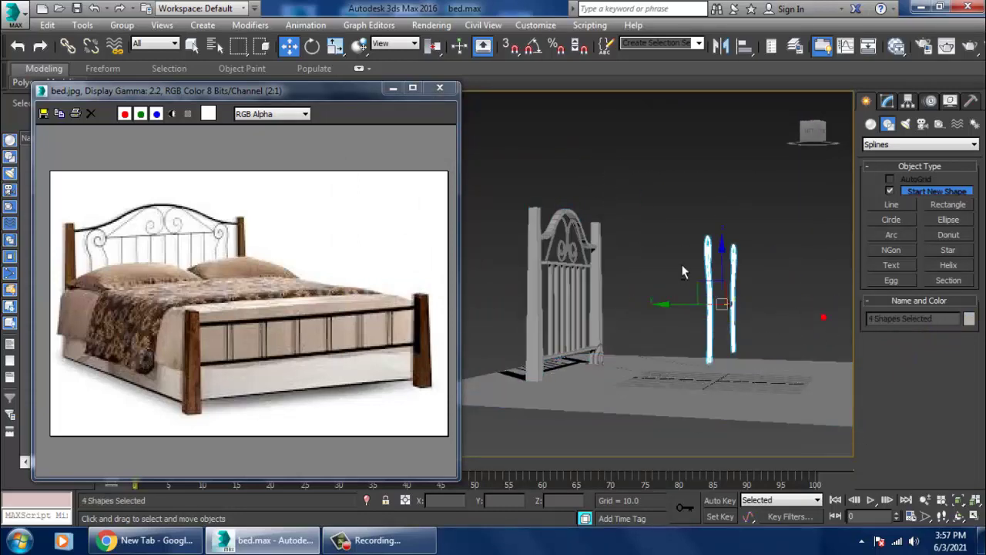
{"action": "mouse_move", "coordinate": [722, 270]}
{"action": "middle_mouse_down", "text": "alt"}
{"action": "mouse_move", "coordinate": [678, 304]}
{"action": "mouse_move", "coordinate": [651, 299]}
{"action": "middle_mouse_up", "text": "alt"}
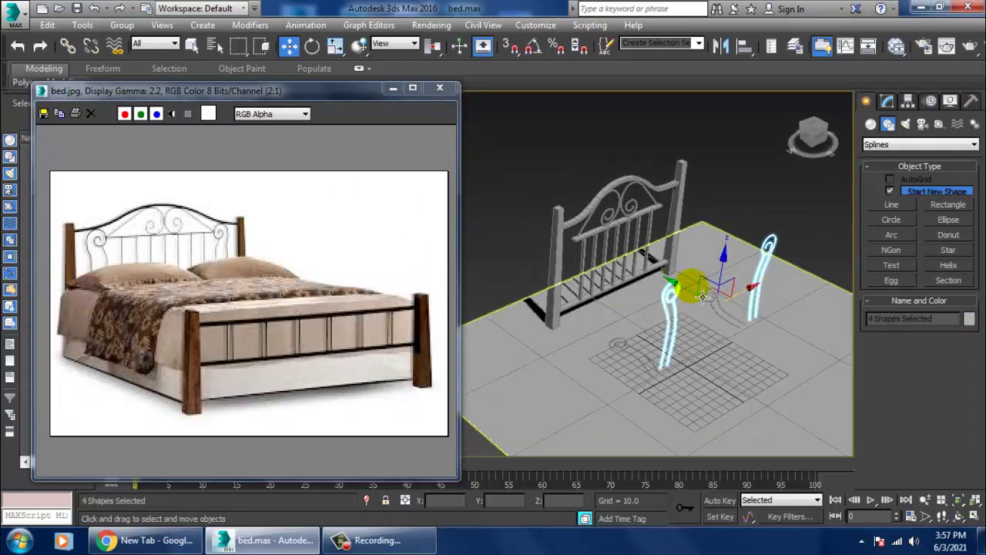
{"action": "left_click_drag", "start_coordinate": [660, 287], "coordinate": [584, 266]}
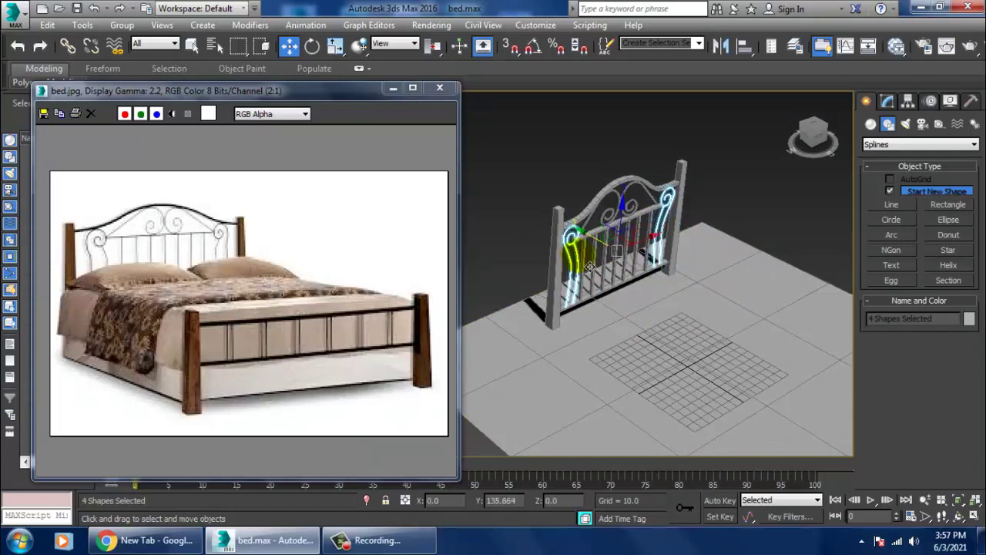
{"action": "scroll", "coordinate": [599, 269], "scroll_direction": "up", "scroll_amount": 3}
{"action": "scroll", "coordinate": [678, 279], "scroll_direction": "up", "scroll_amount": 3}
{"action": "scroll", "coordinate": [678, 279], "scroll_direction": "down", "scroll_amount": 3}
- Line the scrolls up with the headboard in the maximized Top view, then check them in Perspective
{"action": "key", "text": "alt+w"}
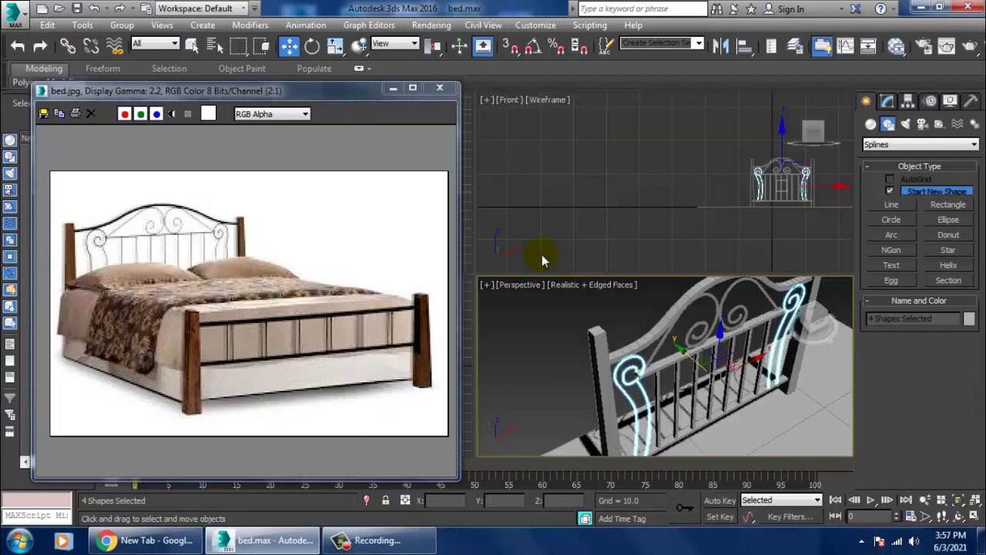
{"action": "left_click_drag", "start_coordinate": [327, 94], "coordinate": [271, 109]}
{"action": "right_click", "coordinate": [425, 209]}
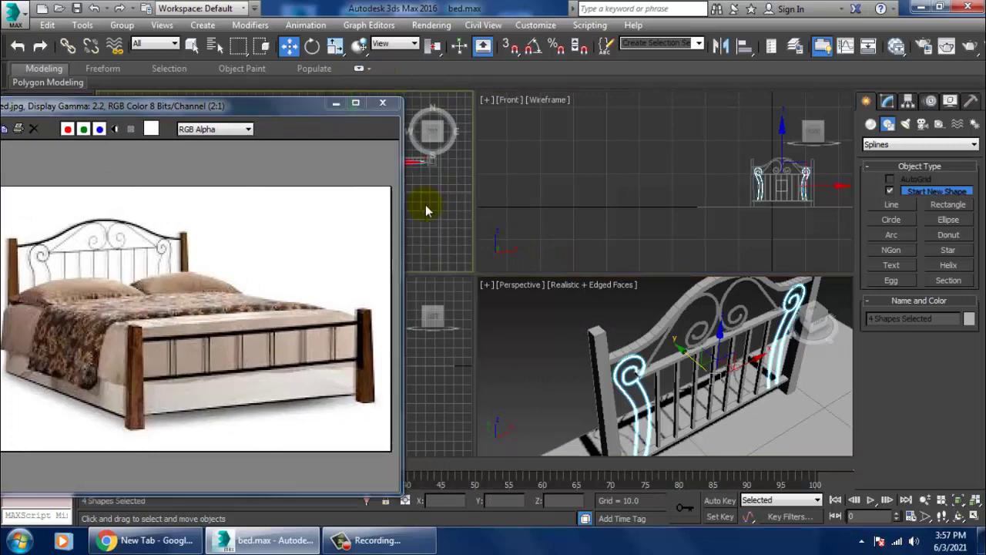
{"action": "key", "text": "alt+w"}
{"action": "scroll", "coordinate": [650, 245], "scroll_direction": "up", "scroll_amount": 3}
{"action": "middle_click_drag", "start_coordinate": [416, 270], "coordinate": [505, 264]}
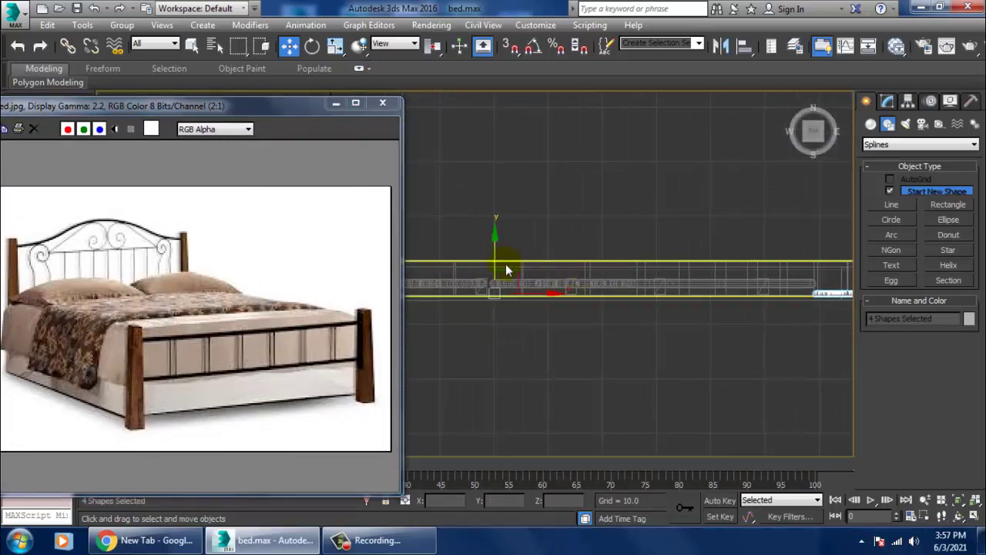
{"action": "left_click_drag", "start_coordinate": [509, 254], "coordinate": [505, 250]}
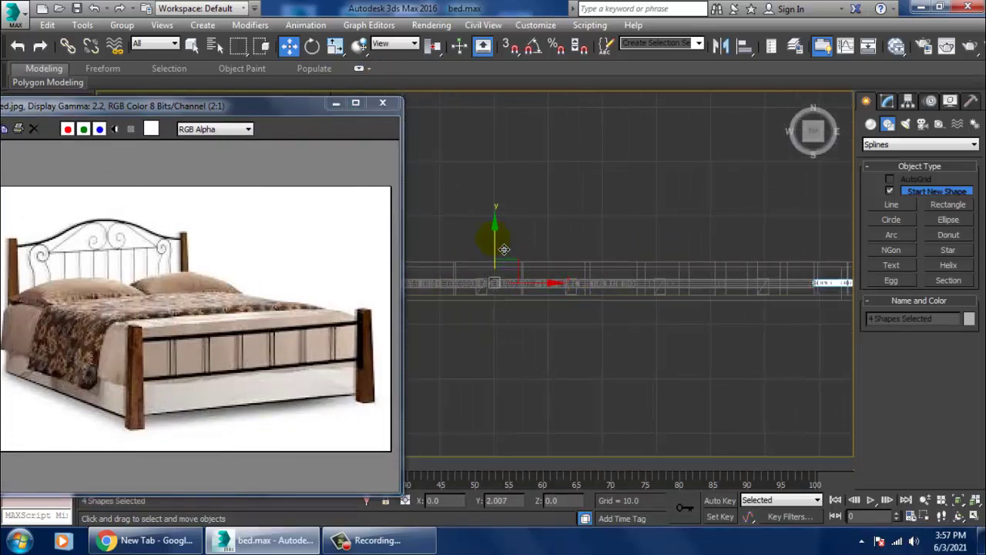
{"action": "key", "text": "alt+w"}
{"action": "right_click", "coordinate": [623, 308]}
{"action": "key", "text": "alt+w"}
{"action": "scroll", "coordinate": [622, 309], "scroll_direction": "down", "scroll_amount": 3}
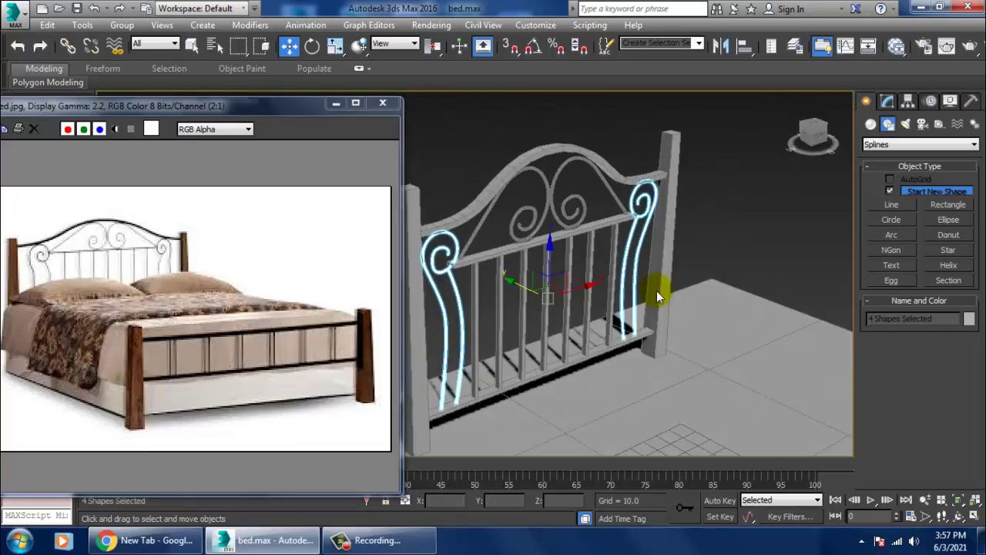
{"action": "mouse_move", "coordinate": [659, 291]}
{"action": "middle_mouse_down", "text": "alt"}
{"action": "mouse_move", "coordinate": [717, 260]}
{"action": "mouse_move", "coordinate": [698, 253]}
{"action": "middle_mouse_up", "text": "alt"}
{"action": "middle_click_drag", "start_coordinate": [637, 270], "coordinate": [693, 220], "text": "alt"}
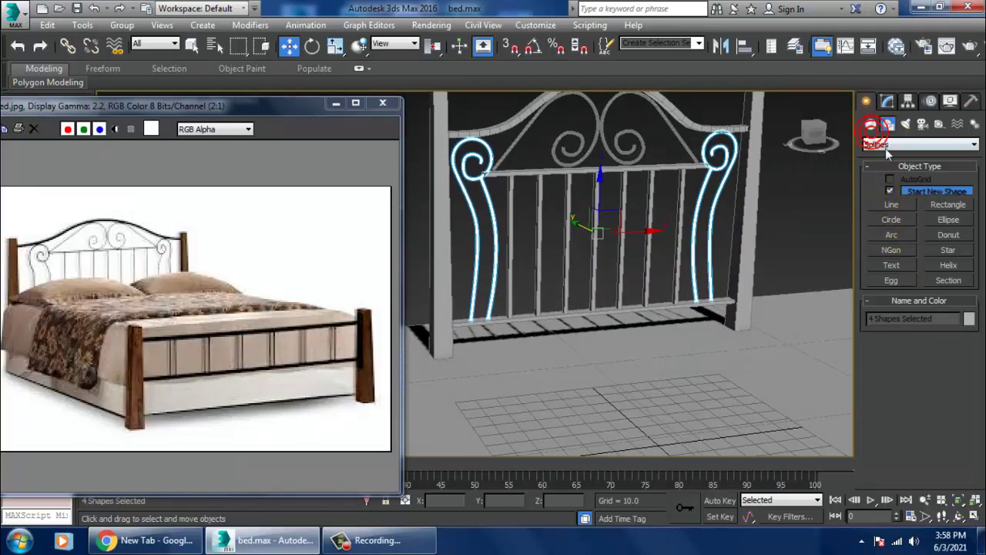
- Start a standard Box in Perspective, then cancel the misplaced first attempt
{"action": "left_click", "coordinate": [871, 125]}
{"action": "left_click", "coordinate": [894, 194]}
{"action": "middle_click_drag", "start_coordinate": [469, 363], "coordinate": [484, 344], "text": "alt"}
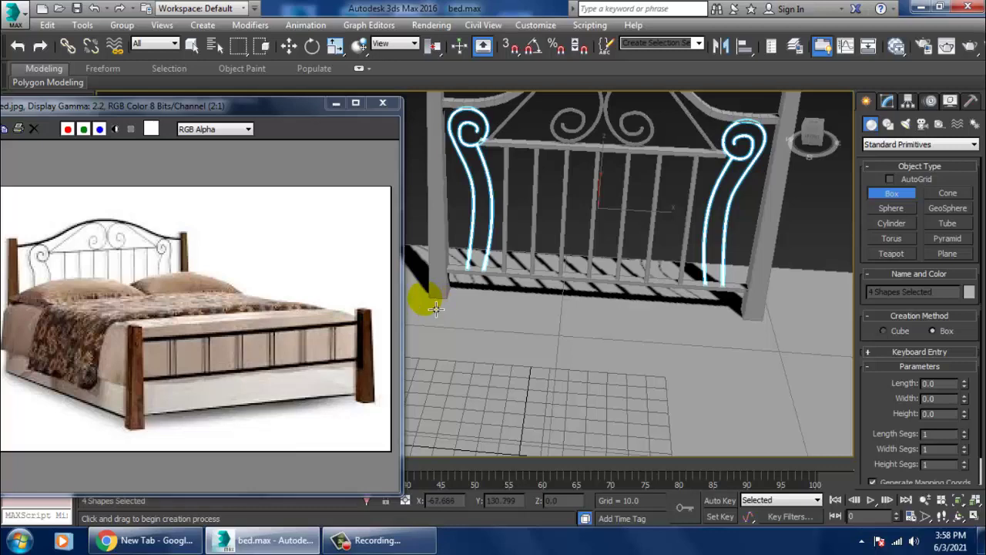
{"action": "left_click_drag", "start_coordinate": [436, 308], "coordinate": [809, 544]}
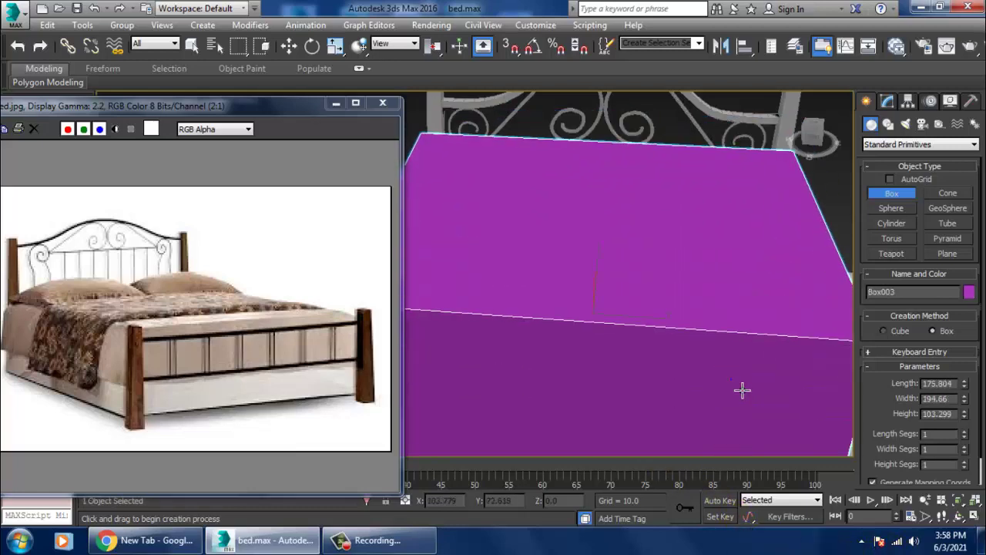
{"action": "right_click", "coordinate": [717, 370]}
{"action": "scroll", "coordinate": [675, 330], "scroll_direction": "down", "scroll_amount": 5}
- In the Top view, draw Box003, about 232.6 × 189.7, in front of the headboard
{"action": "key", "text": "alt+w"}
{"action": "key", "text": "alt+w"}
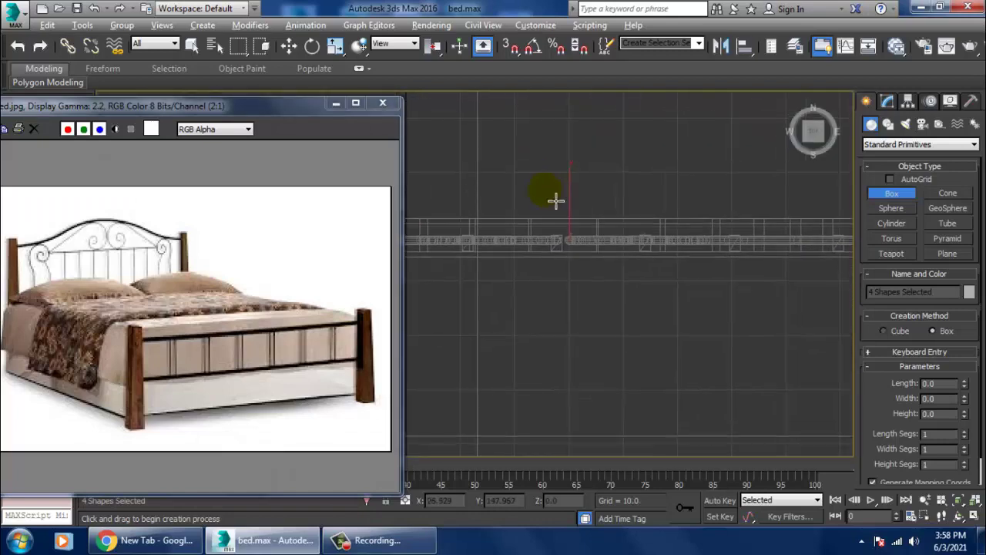
{"action": "middle_click_drag", "start_coordinate": [557, 201], "coordinate": [588, 209]}
{"action": "scroll", "coordinate": [588, 209], "scroll_direction": "down", "scroll_amount": 3}
{"action": "middle_click_drag", "start_coordinate": [548, 249], "coordinate": [531, 202]}
{"action": "scroll", "coordinate": [531, 202], "scroll_direction": "up", "scroll_amount": 2}
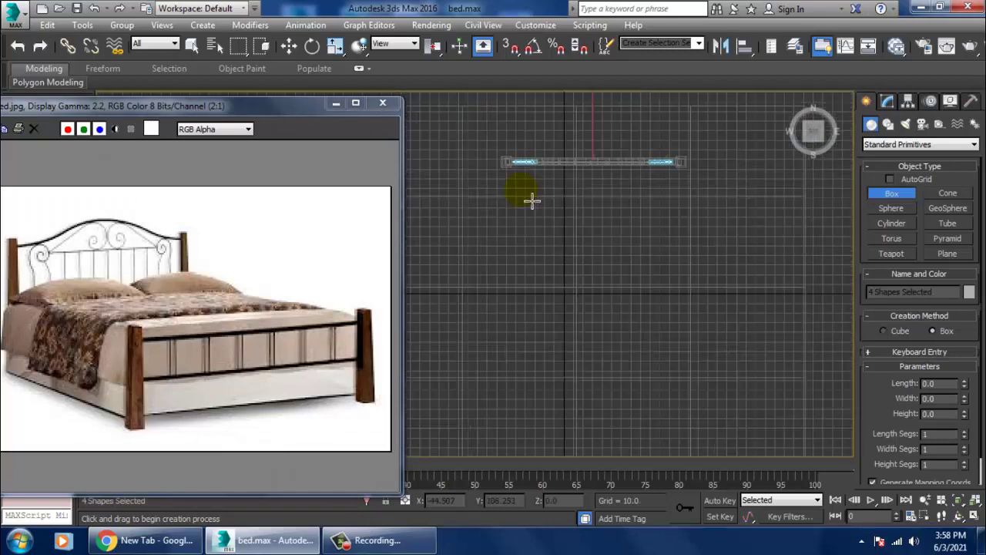
{"action": "mouse_move", "coordinate": [513, 178]}
{"action": "left_mouse_down"}
{"action": "mouse_move", "coordinate": [652, 359]}
{"action": "mouse_move", "coordinate": [696, 388]}
{"action": "left_mouse_up"}
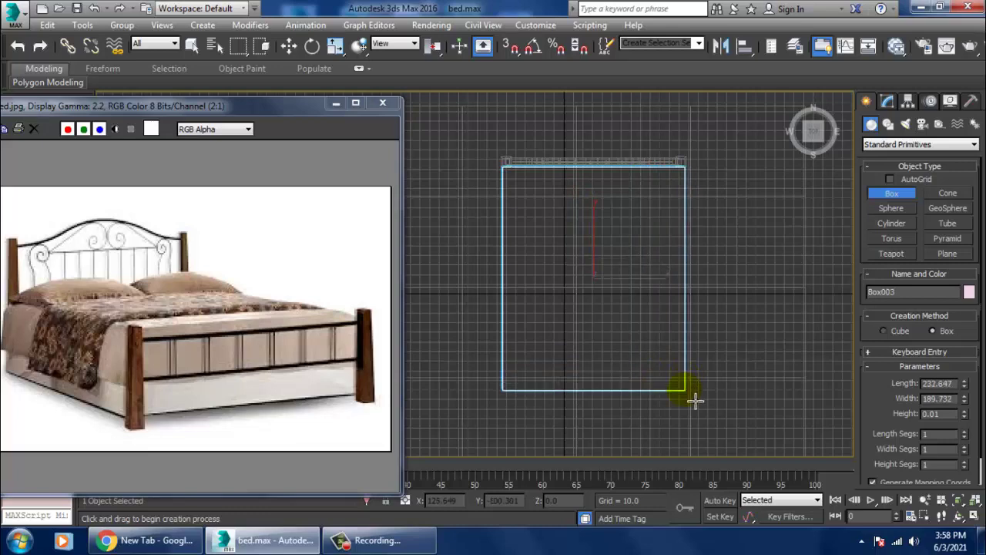
{"action": "key", "text": "w"}
{"action": "key", "text": "alt+w"}
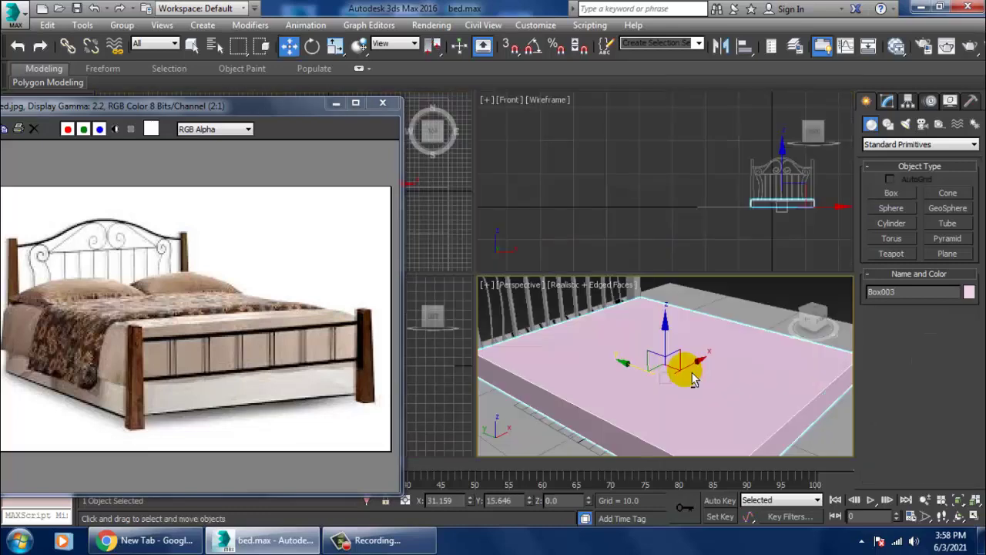
{"action": "key", "text": "alt+w"}
{"action": "scroll", "coordinate": [663, 335], "scroll_direction": "down", "scroll_amount": 3}
{"action": "mouse_move", "coordinate": [665, 342]}
{"action": "middle_mouse_down", "text": "alt"}
{"action": "mouse_move", "coordinate": [668, 323]}
{"action": "mouse_move", "coordinate": [715, 343]}
{"action": "middle_mouse_up", "text": "alt"}
{"action": "right_click", "coordinate": [701, 315]}
{"action": "mouse_move", "coordinate": [740, 451]}
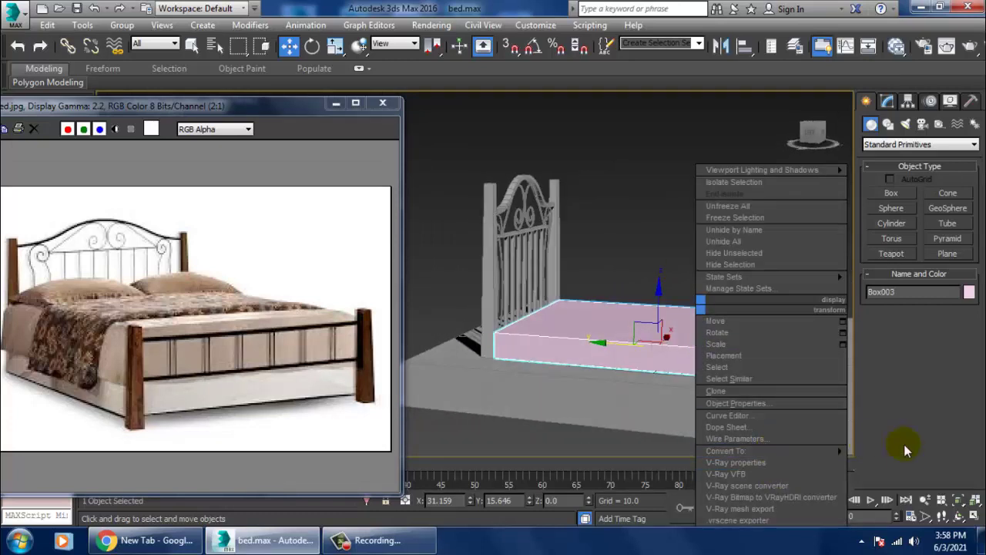
- Convert Box003 to Editable Poly and pull its four far-end vertices outward
{"action": "left_click", "coordinate": [897, 462]}
{"action": "key", "text": "1"}
{"action": "left_click", "coordinate": [709, 306]}
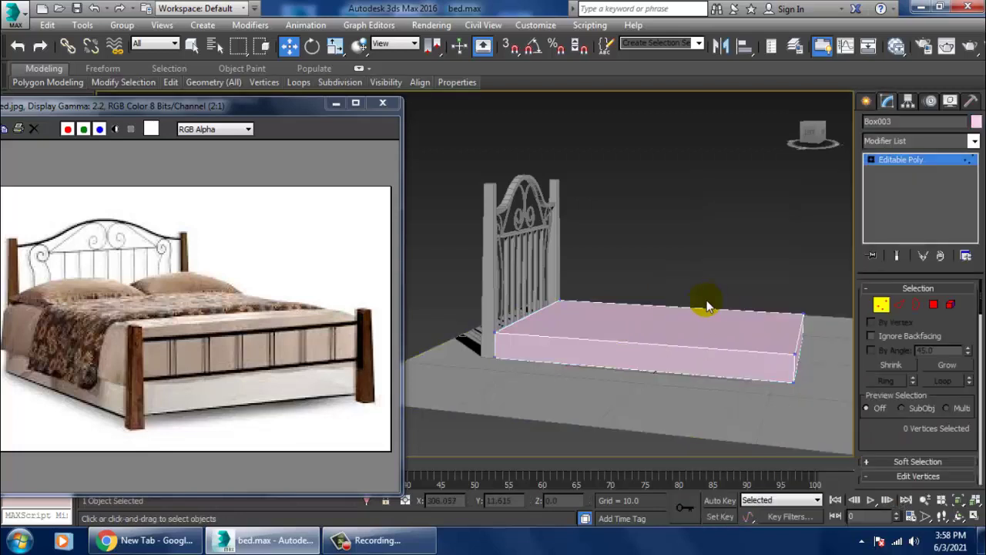
{"action": "left_click_drag", "start_coordinate": [824, 389], "coordinate": [765, 308]}
{"action": "left_click_drag", "start_coordinate": [763, 356], "coordinate": [801, 351]}
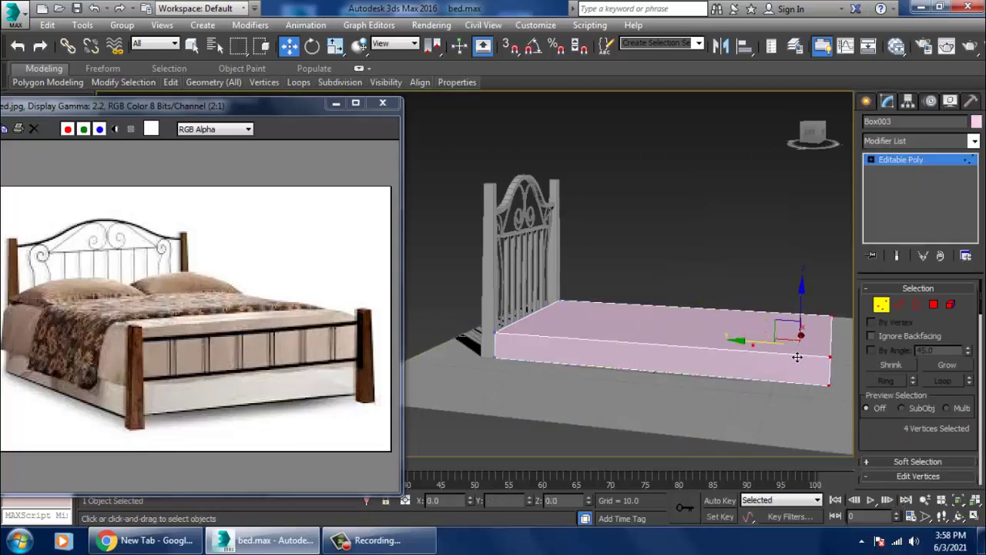
{"action": "middle_click_drag", "start_coordinate": [803, 346], "coordinate": [673, 335], "text": "alt"}
- Raise the base's top polygon to thicken it, then exit sub-object mode
{"action": "left_click", "coordinate": [933, 305]}
{"action": "left_click", "coordinate": [704, 333]}
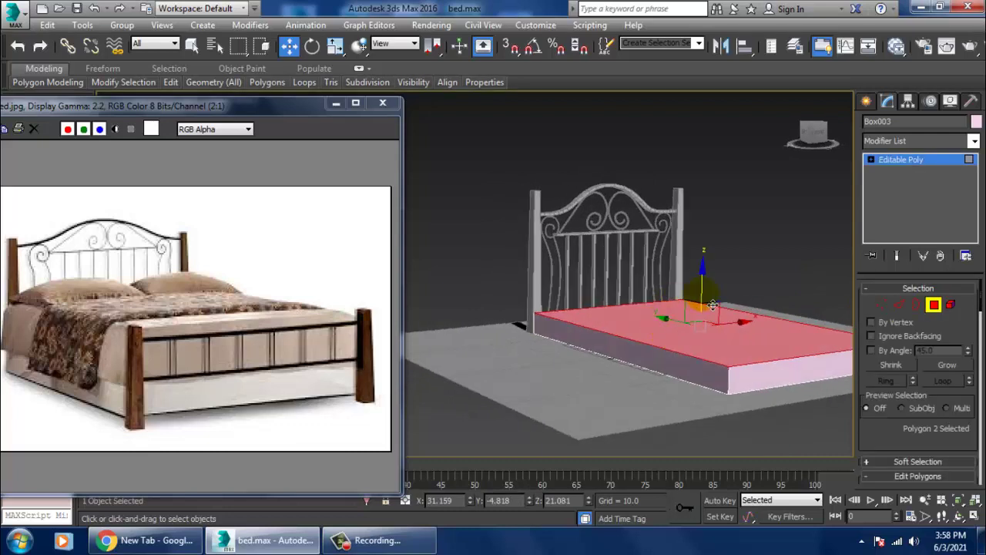
{"action": "left_click_drag", "start_coordinate": [703, 305], "coordinate": [716, 298]}
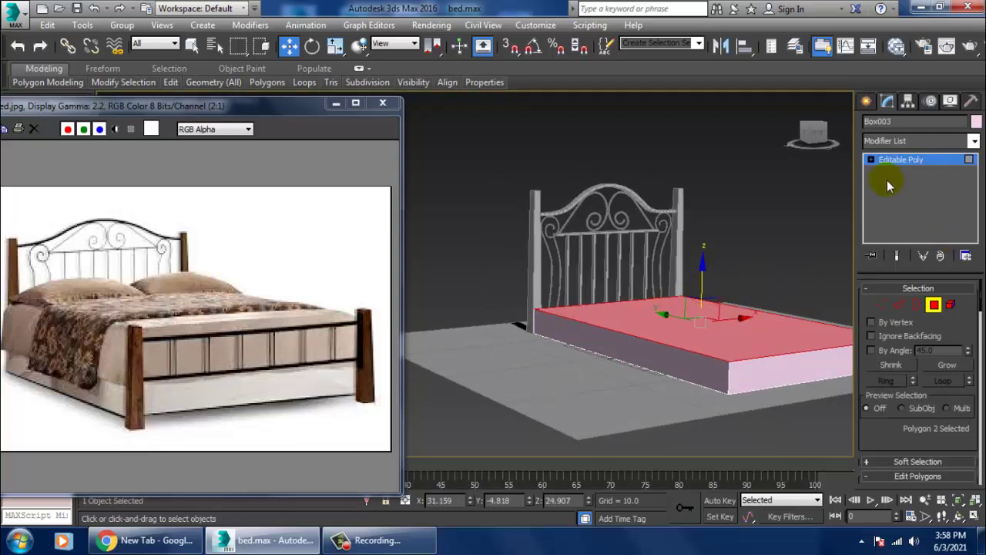
{"action": "left_click", "coordinate": [901, 159]}
{"action": "mouse_move", "coordinate": [670, 323]}
{"action": "middle_mouse_down", "text": "alt"}
{"action": "mouse_move", "coordinate": [653, 310]}
{"action": "mouse_move", "coordinate": [675, 337]}
{"action": "middle_mouse_up", "text": "alt"}
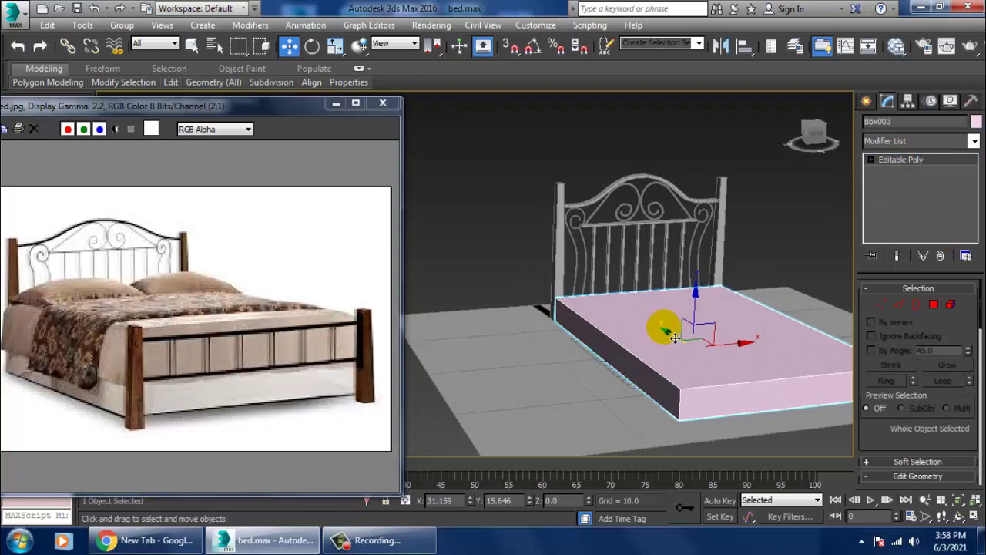
{"action": "left_click", "coordinate": [867, 101]}
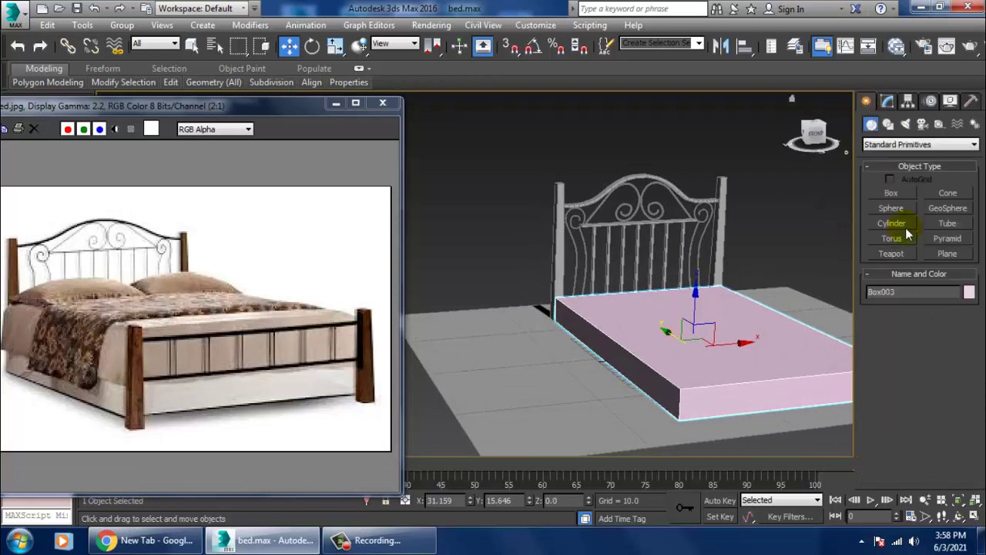
- Draw ChamferBox001, about 271 × 189.7 with a small fillet, over the base in Top view
{"action": "left_click", "coordinate": [897, 147]}
{"action": "left_click", "coordinate": [897, 161]}
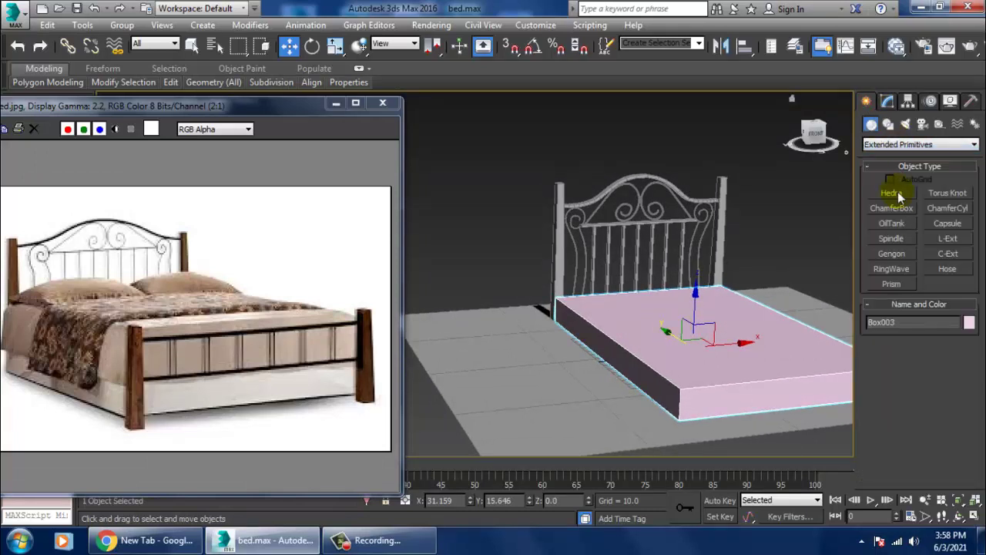
{"action": "key", "text": "alt+w"}
{"action": "left_click", "coordinate": [446, 238]}
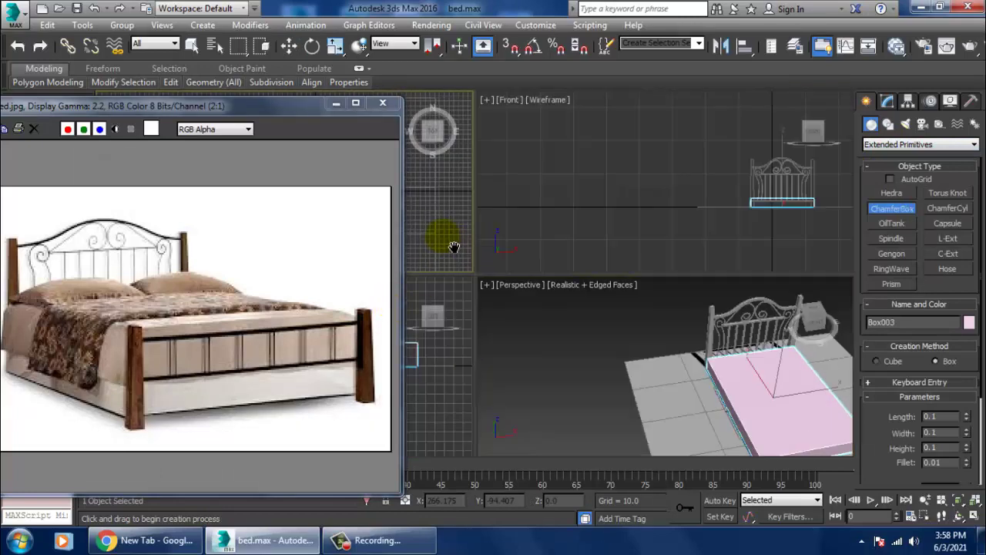
{"action": "key", "text": "alt+w"}
{"action": "middle_click_drag", "start_coordinate": [509, 247], "coordinate": [572, 260]}
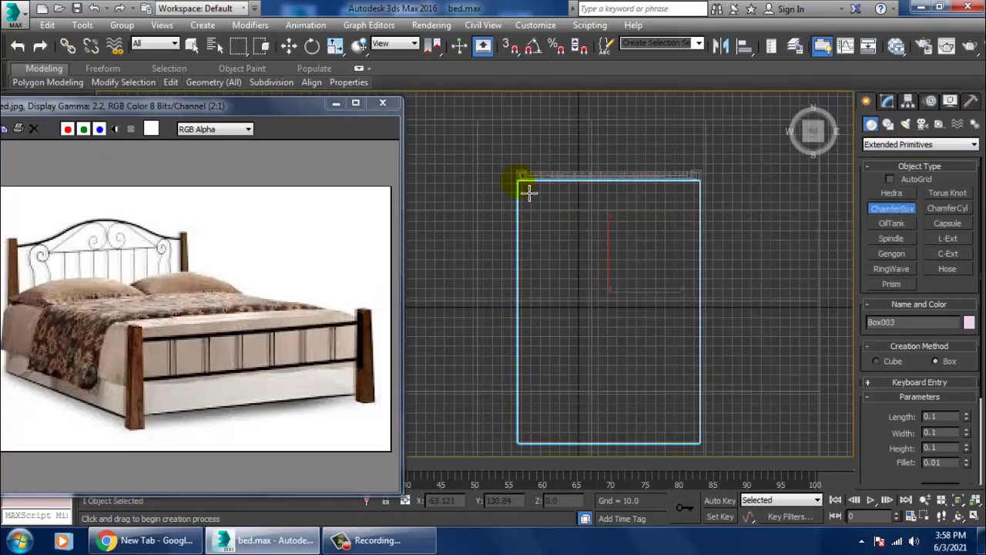
{"action": "left_click_drag", "start_coordinate": [528, 191], "coordinate": [700, 443]}
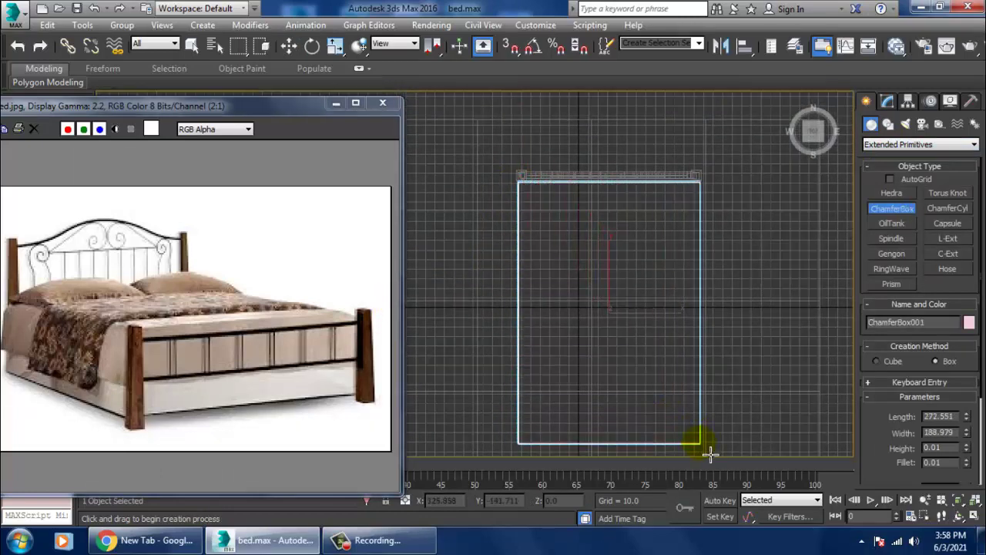
{"action": "left_click_drag", "start_coordinate": [710, 454], "coordinate": [712, 452]}
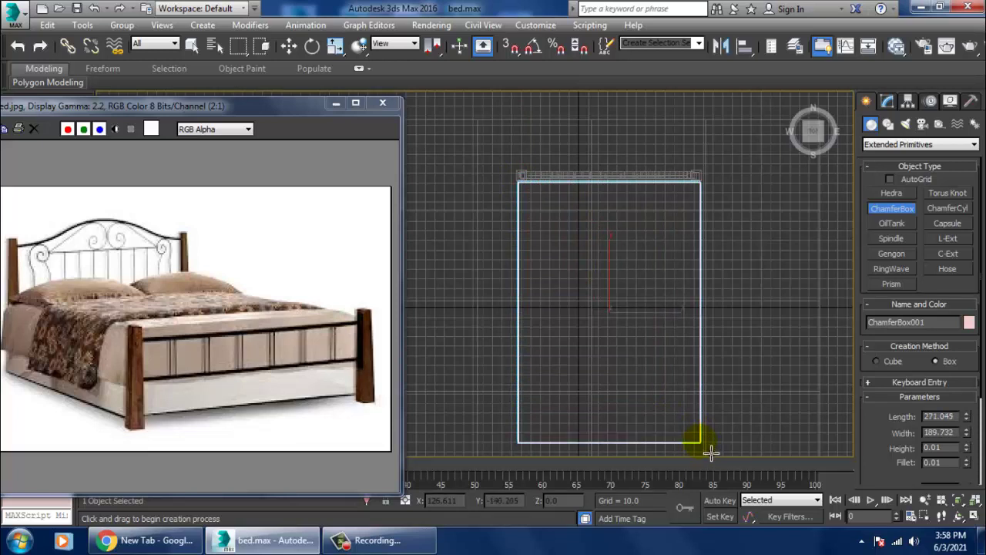
{"action": "left_click", "coordinate": [698, 343]}
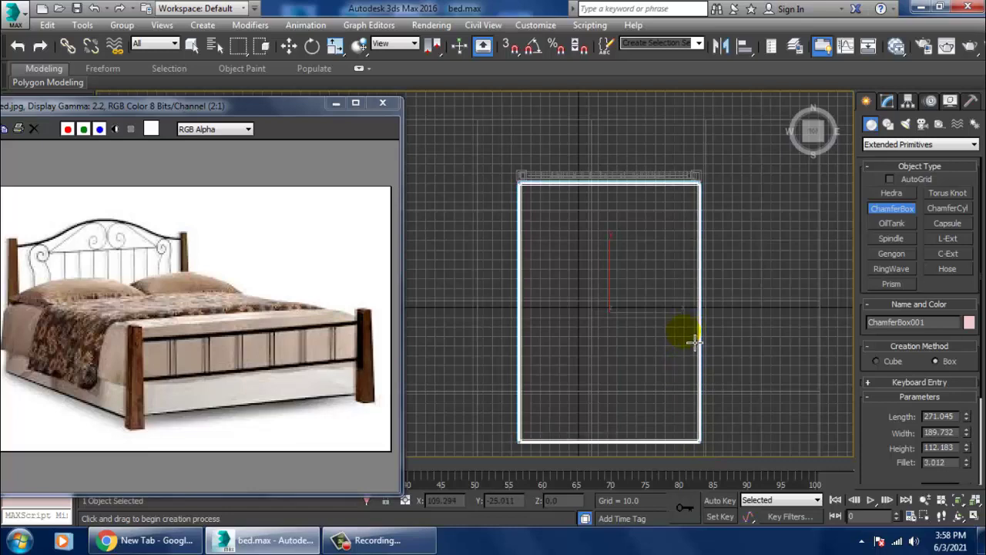
{"action": "key", "text": "w"}
- Scale the mattress down along Z to about 64% of its height
{"action": "key", "text": "alt+w"}
{"action": "key", "text": "alt+w"}
{"action": "scroll", "coordinate": [654, 356], "scroll_direction": "up", "scroll_amount": 3}
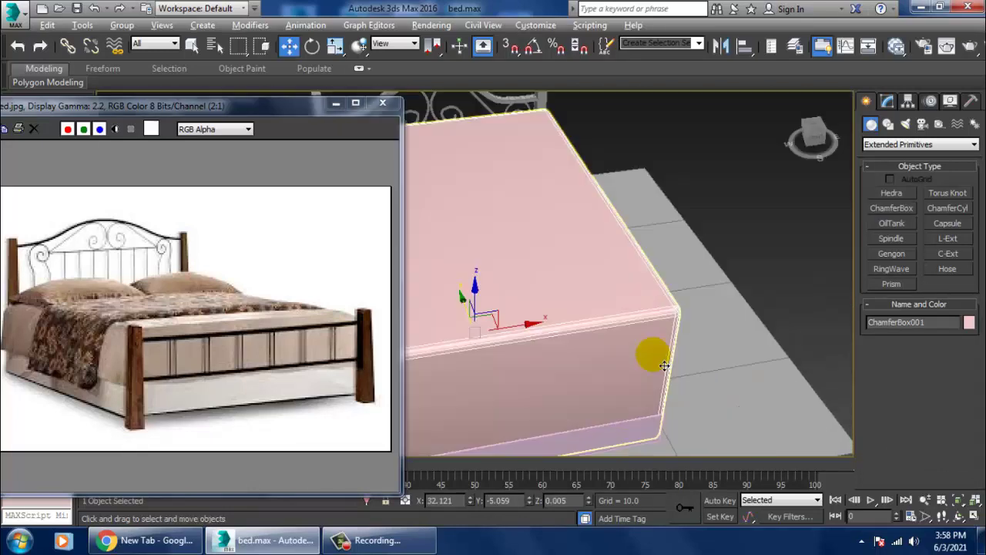
{"action": "mouse_move", "coordinate": [654, 356]}
{"action": "middle_mouse_down", "text": "alt"}
{"action": "mouse_move", "coordinate": [546, 288]}
{"action": "mouse_move", "coordinate": [685, 307]}
{"action": "middle_mouse_up", "text": "alt"}
{"action": "key", "text": "r"}
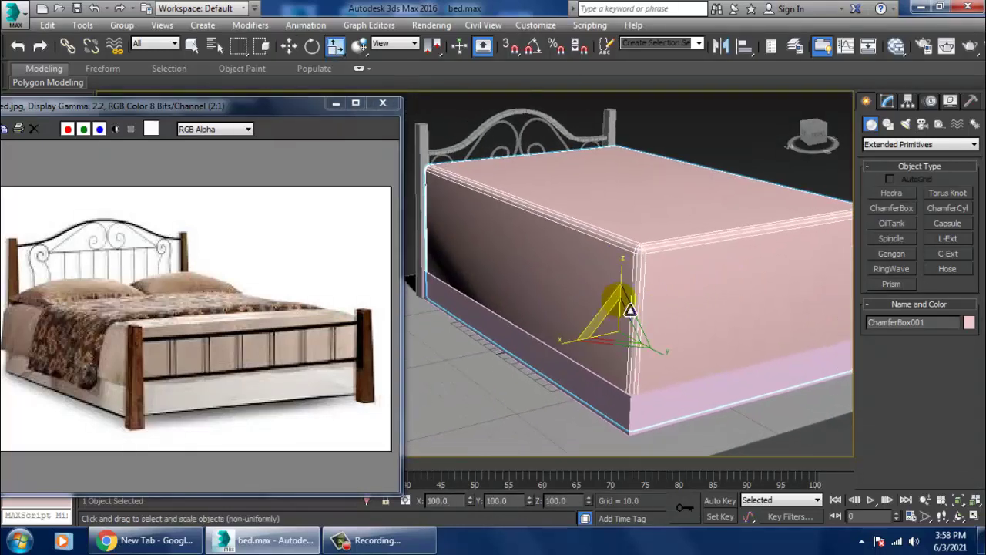
{"action": "mouse_move", "coordinate": [622, 270]}
{"action": "left_mouse_down"}
{"action": "mouse_move", "coordinate": [642, 312]}
{"action": "mouse_move", "coordinate": [627, 292]}
{"action": "left_mouse_up"}
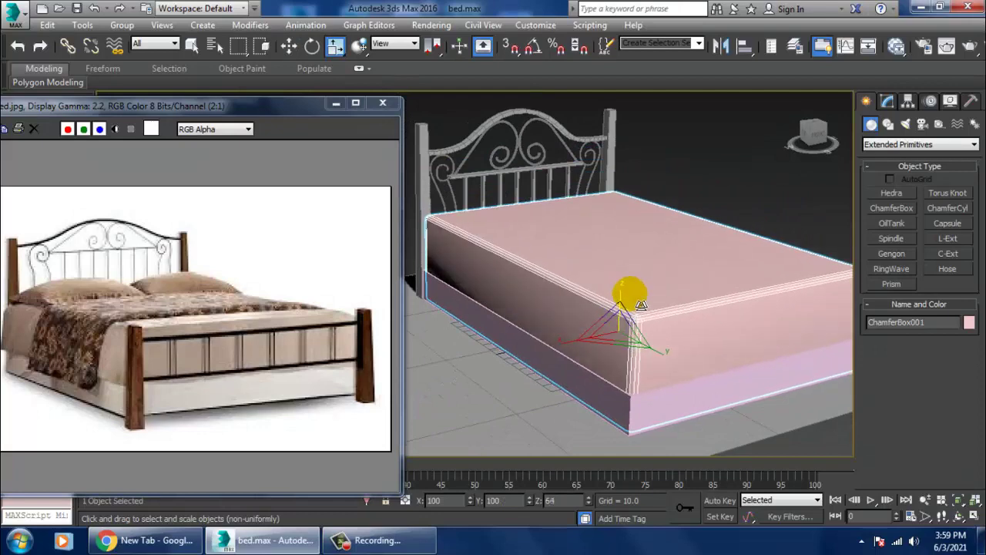
{"action": "mouse_move", "coordinate": [671, 308]}
{"action": "middle_mouse_down", "text": "alt"}
{"action": "mouse_move", "coordinate": [656, 313]}
{"action": "mouse_move", "coordinate": [685, 323]}
{"action": "middle_mouse_up", "text": "alt"}
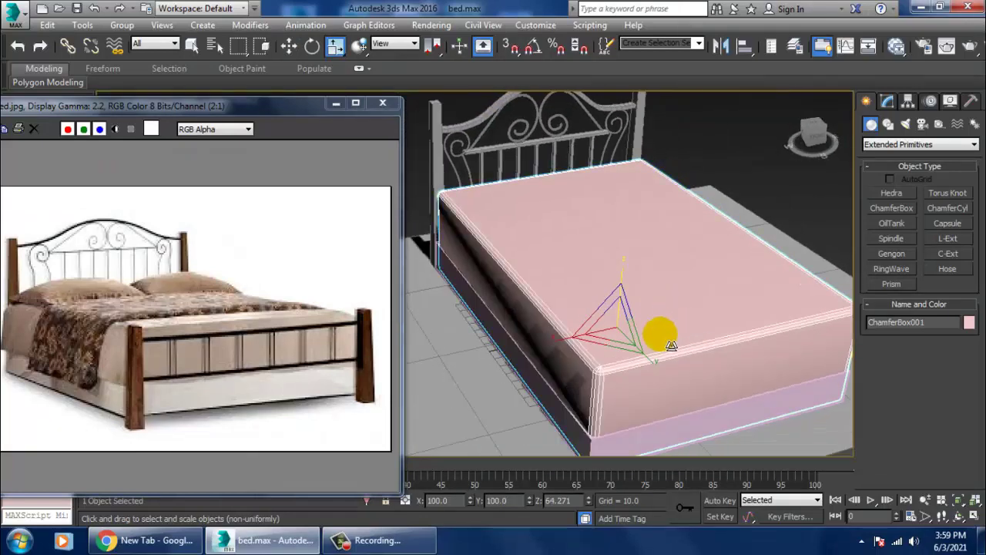
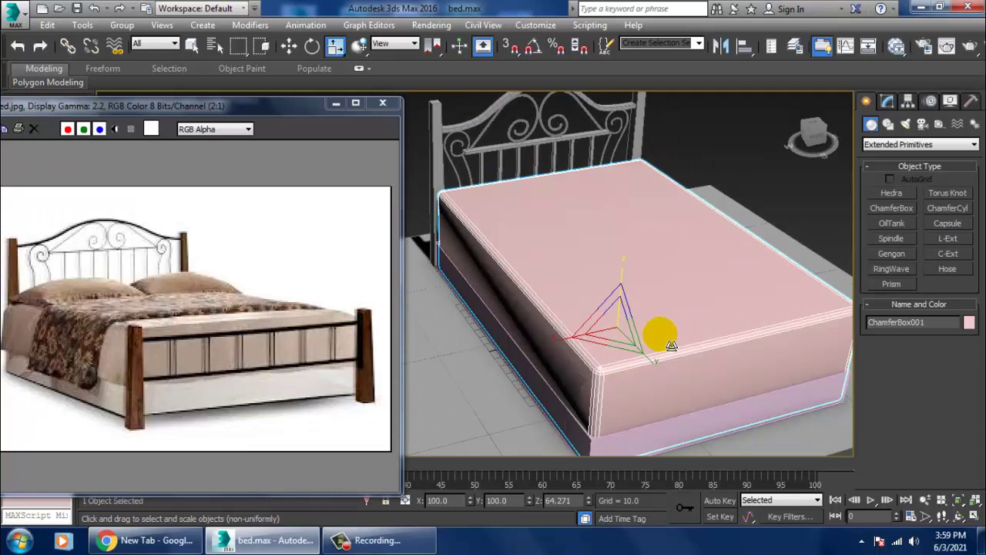
- Convert the mattress to an Editable Poly and select its top rim edge loops
{"action": "right_click", "coordinate": [668, 260]}
{"action": "mouse_move", "coordinate": [740, 403]}
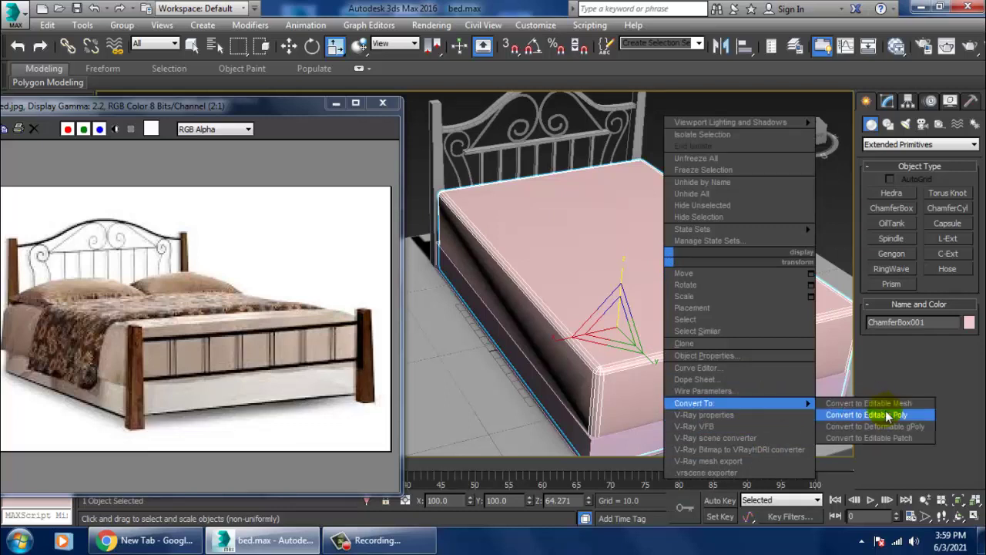
{"action": "left_click", "coordinate": [866, 414]}
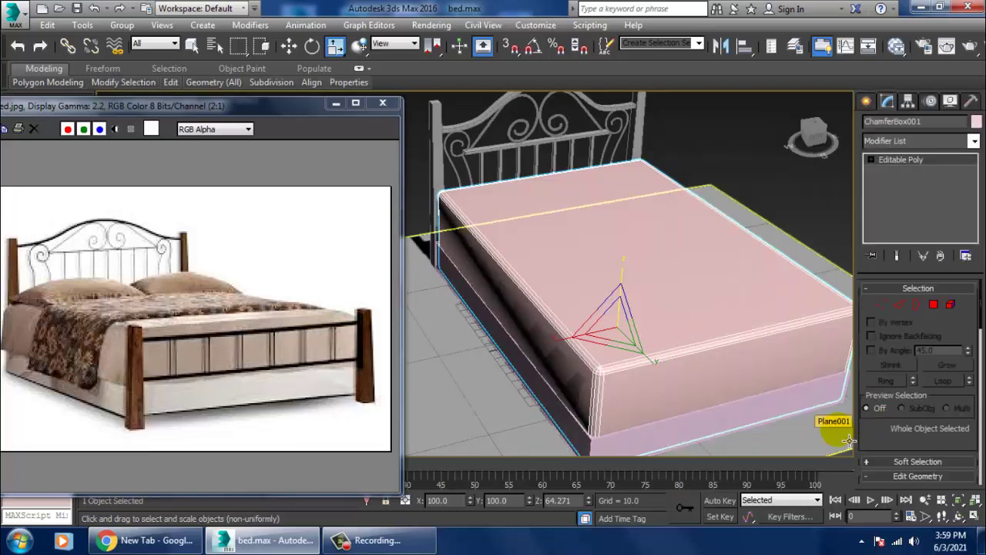
{"action": "left_click", "coordinate": [899, 305]}
{"action": "middle_click_drag", "start_coordinate": [729, 246], "coordinate": [598, 130], "text": "alt"}
{"action": "left_click_drag", "start_coordinate": [598, 130], "coordinate": [627, 257]}
{"action": "middle_click_drag", "start_coordinate": [627, 257], "coordinate": [566, 271], "text": "alt"}
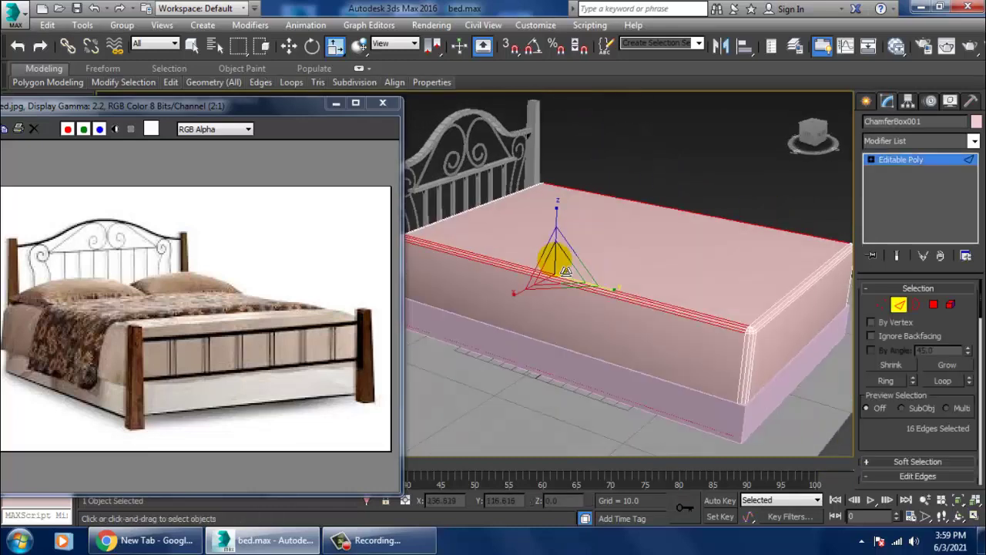
{"action": "left_click", "coordinate": [943, 380]}
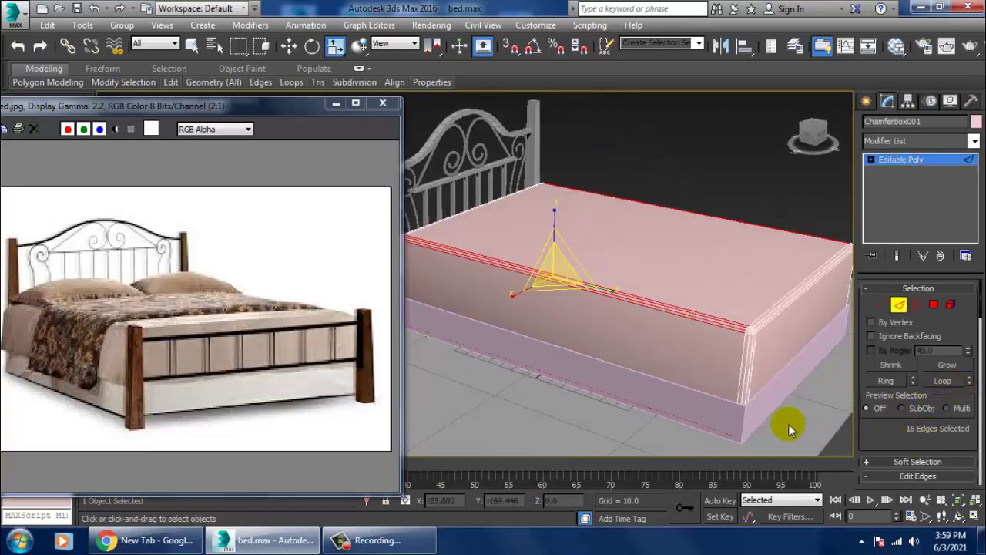
- In Front view, raise the mattress's lower vertices to adjust its thickness
{"action": "key", "text": "alt+w"}
{"action": "key", "text": "alt+w"}
{"action": "key", "text": "1"}
{"action": "left_click_drag", "start_coordinate": [572, 341], "coordinate": [767, 263]}
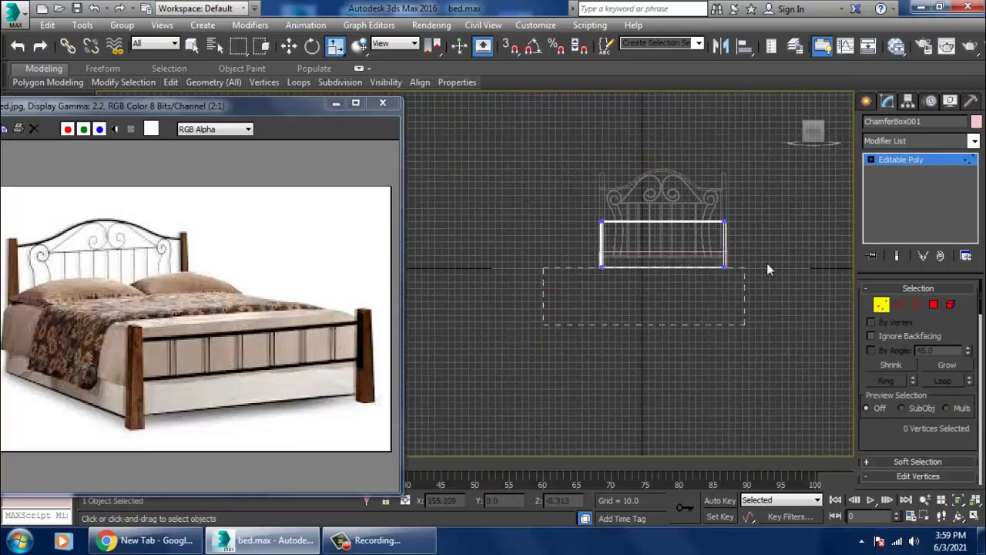
{"action": "key", "text": "w"}
{"action": "left_click_drag", "start_coordinate": [651, 227], "coordinate": [653, 213]}
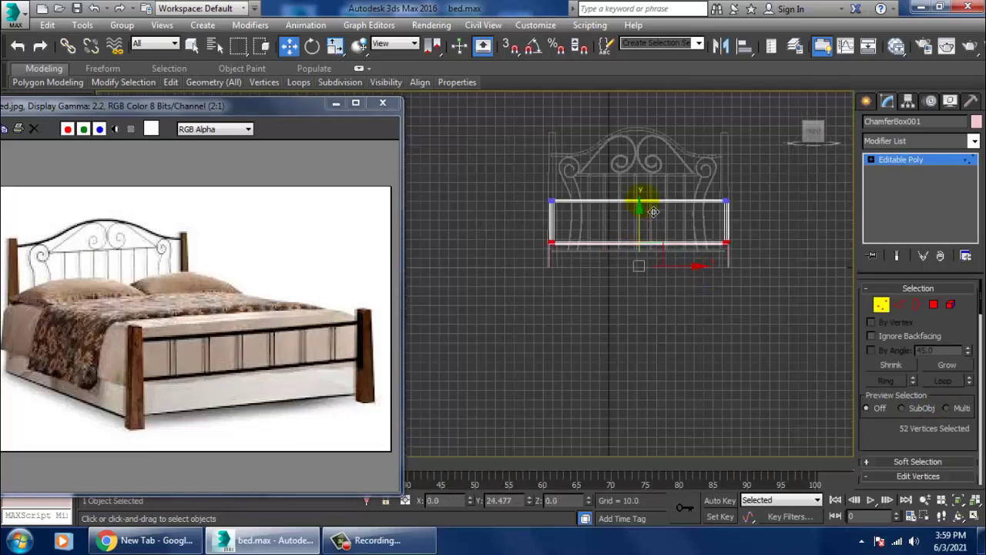
{"action": "key", "text": "alt+w"}
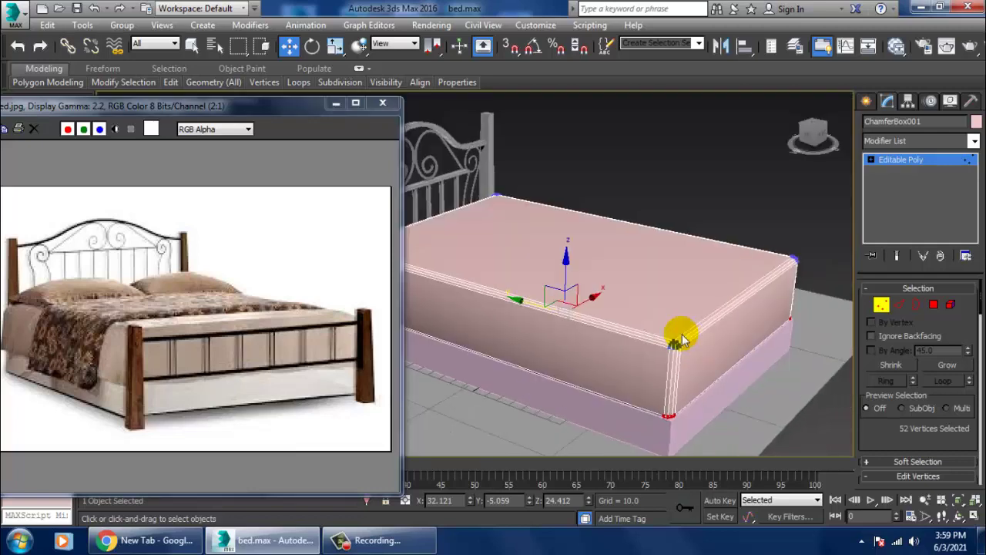
- Connect edges to add many edge loops across the mattress top
{"action": "left_click", "coordinate": [900, 304]}
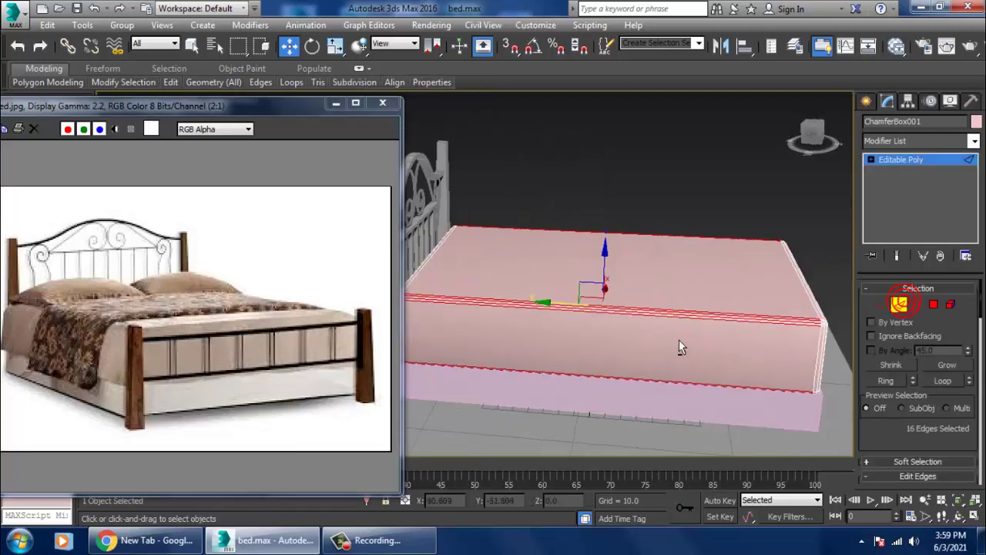
{"action": "scroll", "coordinate": [959, 461], "scroll_direction": "down", "scroll_amount": 5}
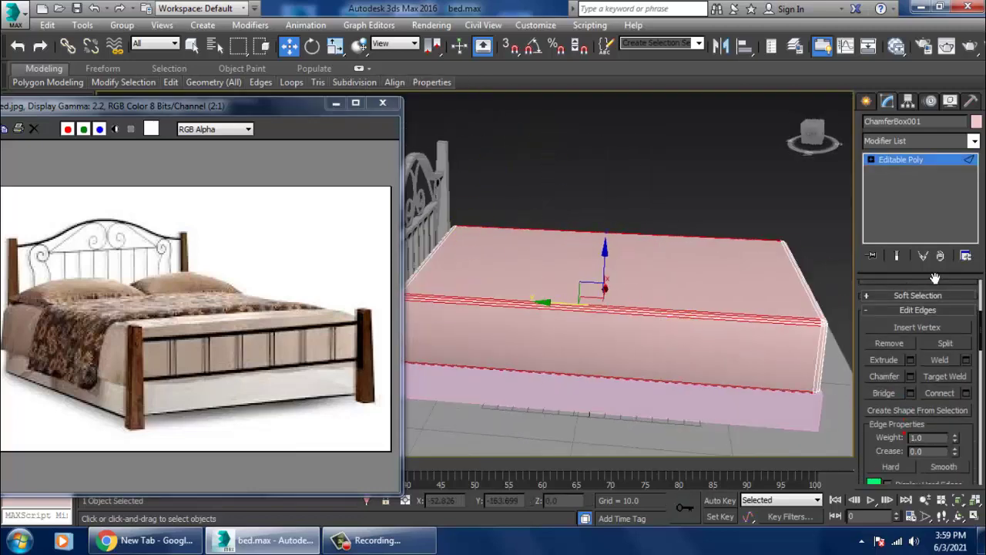
{"action": "scroll", "coordinate": [971, 439], "scroll_direction": "down", "scroll_amount": 1}
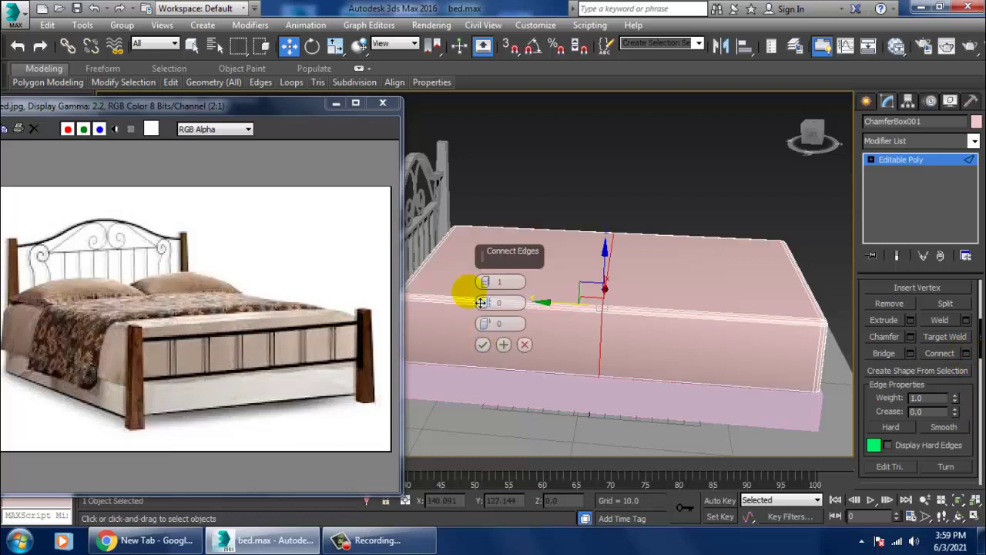
{"action": "left_click_drag", "start_coordinate": [486, 285], "coordinate": [487, 285]}
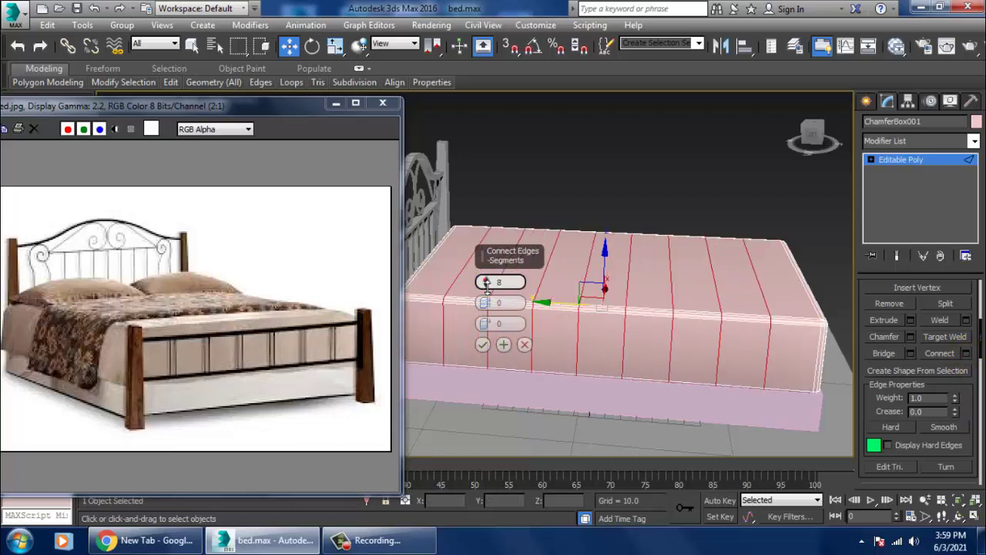
{"action": "left_click", "coordinate": [482, 345]}
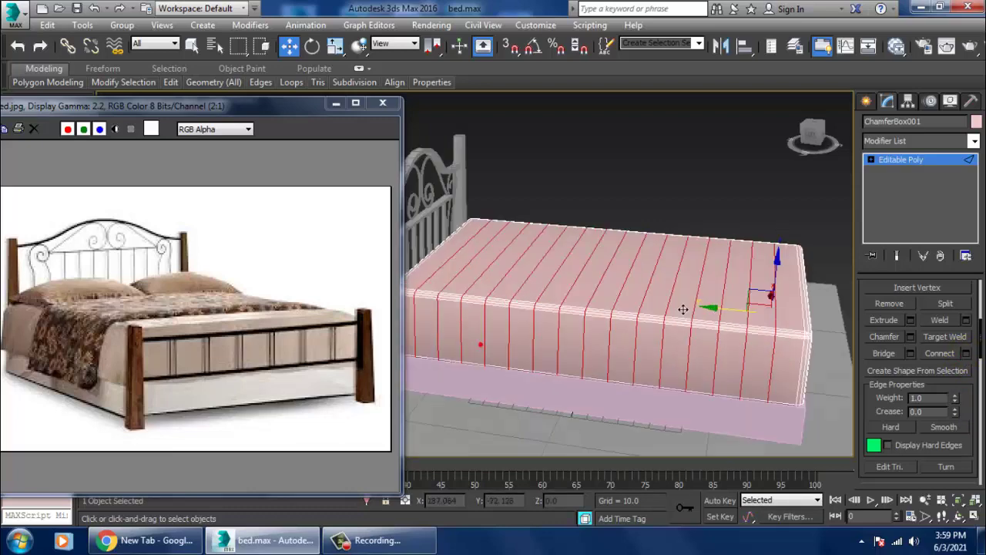
- Add vertical edge loops along the mattress front with Connect
{"action": "middle_click_drag", "start_coordinate": [685, 308], "coordinate": [575, 309], "text": "alt"}
{"action": "left_click", "coordinate": [678, 417], "text": "ctrl"}
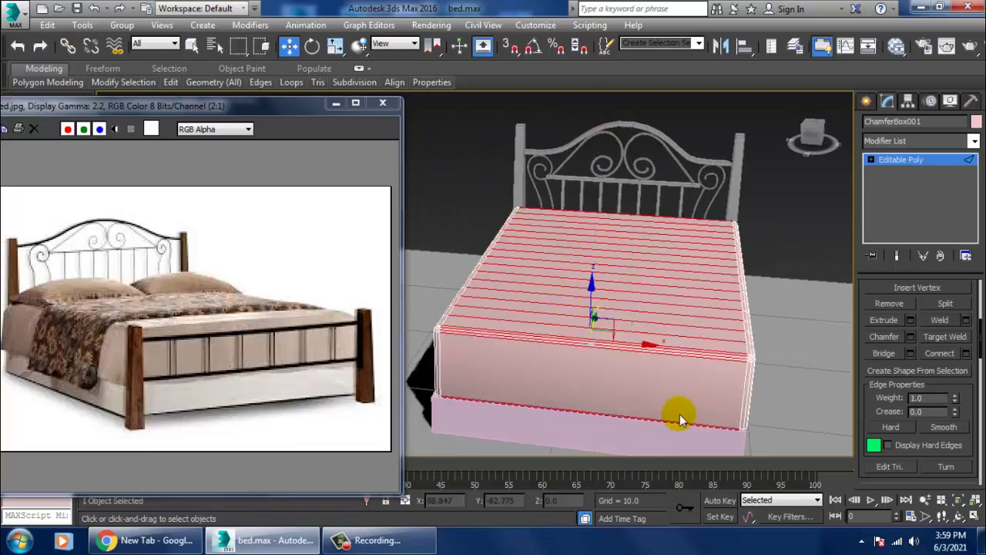
{"action": "left_click", "coordinate": [968, 353]}
{"action": "left_click", "coordinate": [480, 343]}
- Ring a side edge and connect 5 horizontal loops around the mattress sides
{"action": "mouse_move", "coordinate": [480, 343]}
{"action": "middle_mouse_down", "text": "alt"}
{"action": "mouse_move", "coordinate": [645, 296]}
{"action": "mouse_move", "coordinate": [616, 308]}
{"action": "middle_mouse_up", "text": "alt"}
{"action": "scroll", "coordinate": [687, 313], "scroll_direction": "up", "scroll_amount": 2}
{"action": "scroll", "coordinate": [683, 293], "scroll_direction": "up", "scroll_amount": 2}
{"action": "scroll", "coordinate": [692, 284], "scroll_direction": "up", "scroll_amount": 2}
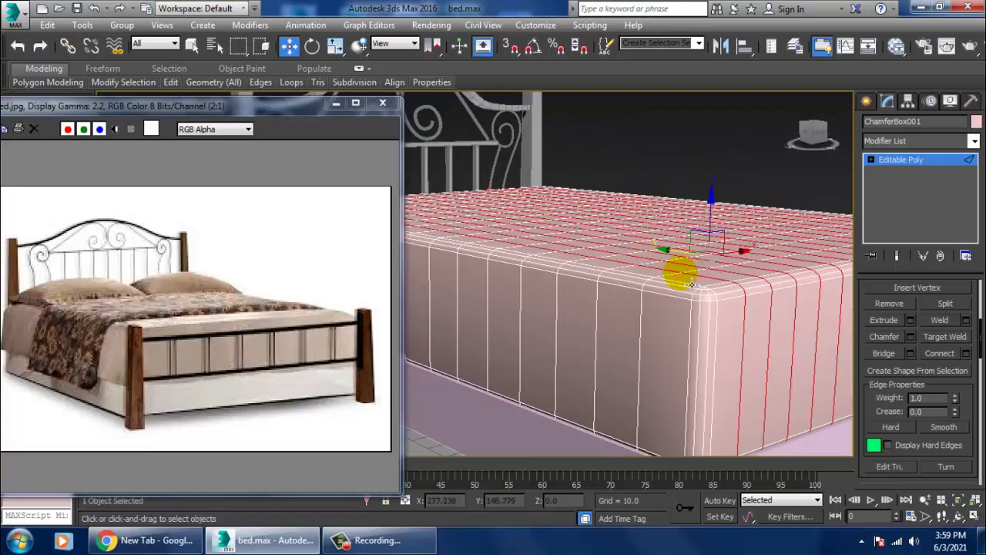
{"action": "middle_click_drag", "start_coordinate": [692, 283], "coordinate": [709, 325], "text": "alt"}
{"action": "left_click", "coordinate": [682, 266]}
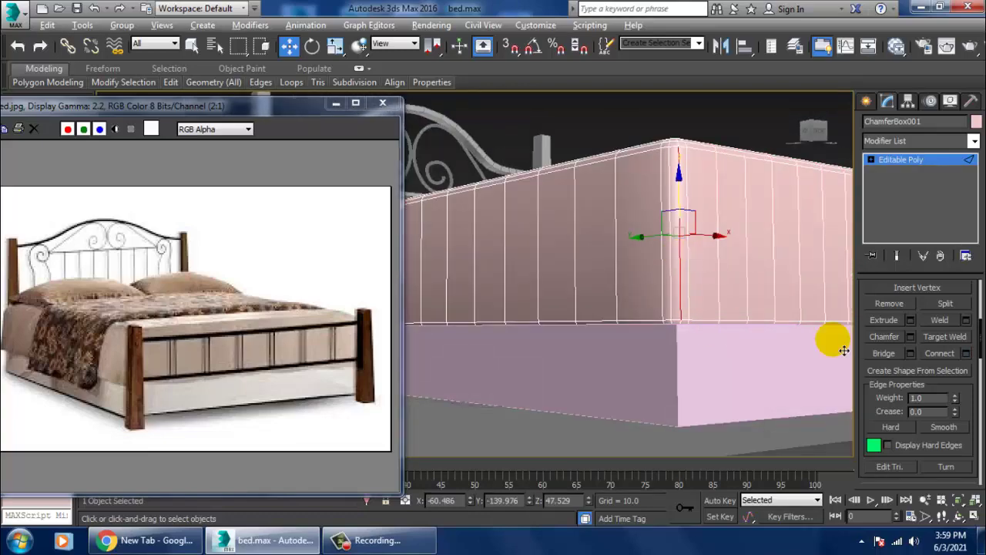
{"action": "key", "text": "alt+r"}
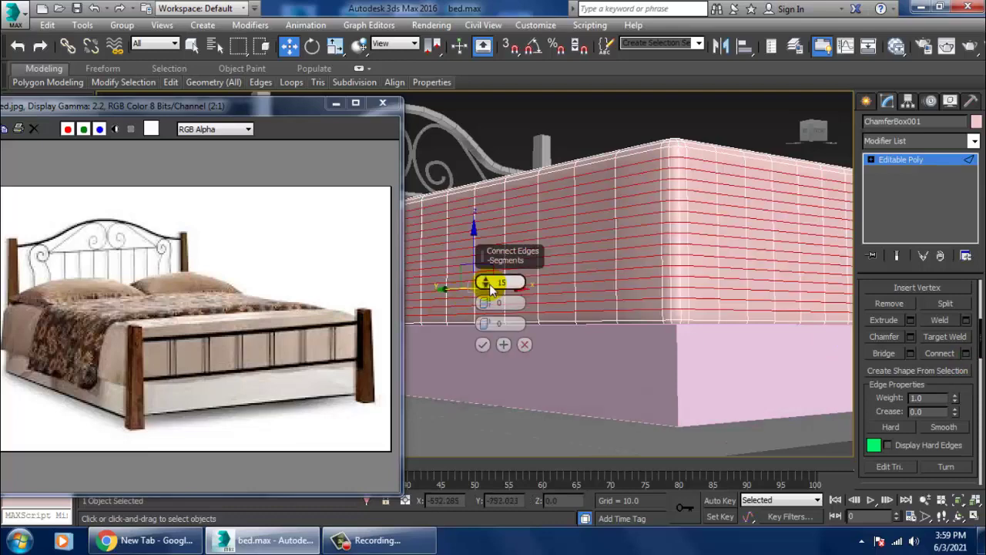
{"action": "left_click_drag", "start_coordinate": [485, 282], "coordinate": [485, 262]}
{"action": "left_click_drag", "start_coordinate": [497, 320], "coordinate": [479, 345]}
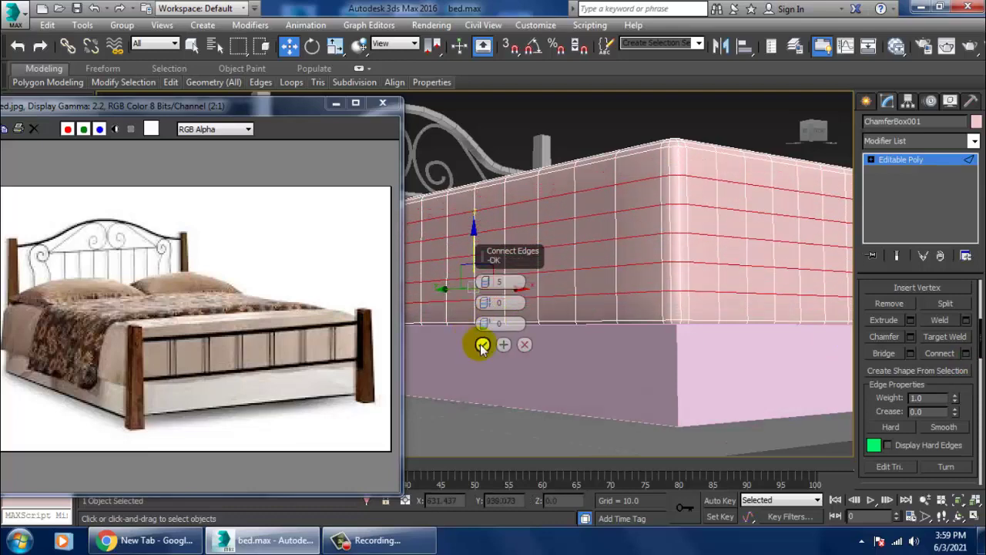
{"action": "left_click", "coordinate": [482, 345]}
- Leave edge sub-object mode and review the gridded mattress
{"action": "middle_click_drag", "start_coordinate": [539, 323], "coordinate": [621, 264], "text": "alt"}
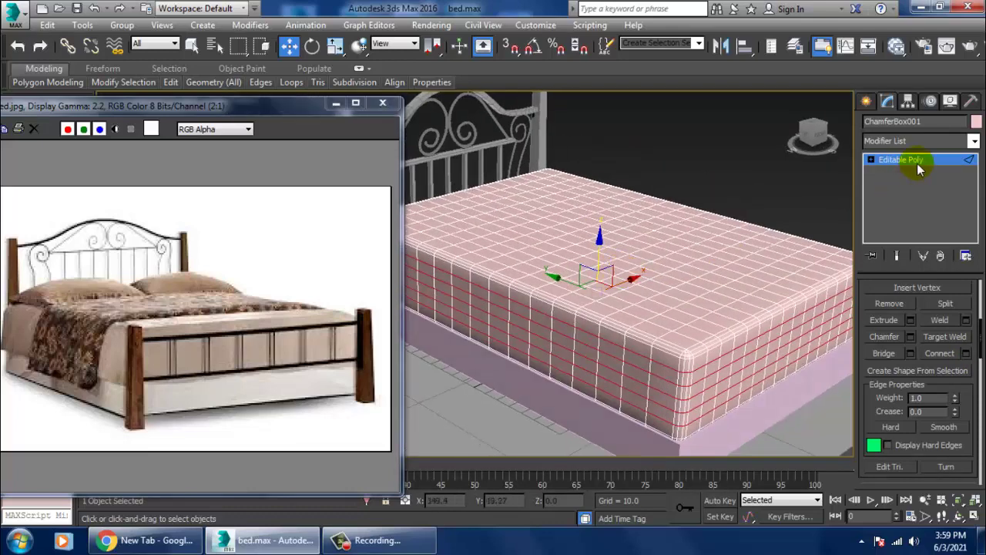
{"action": "left_click", "coordinate": [917, 162]}
{"action": "mouse_move", "coordinate": [660, 209]}
{"action": "middle_mouse_down", "text": "alt"}
{"action": "mouse_move", "coordinate": [676, 217]}
{"action": "mouse_move", "coordinate": [649, 209]}
{"action": "mouse_move", "coordinate": [655, 220]}
{"action": "middle_mouse_up", "text": "alt"}
- Toggle scale and move, then switch the ribbon between the Freeform and Selection tabs
{"action": "key", "text": "r"}
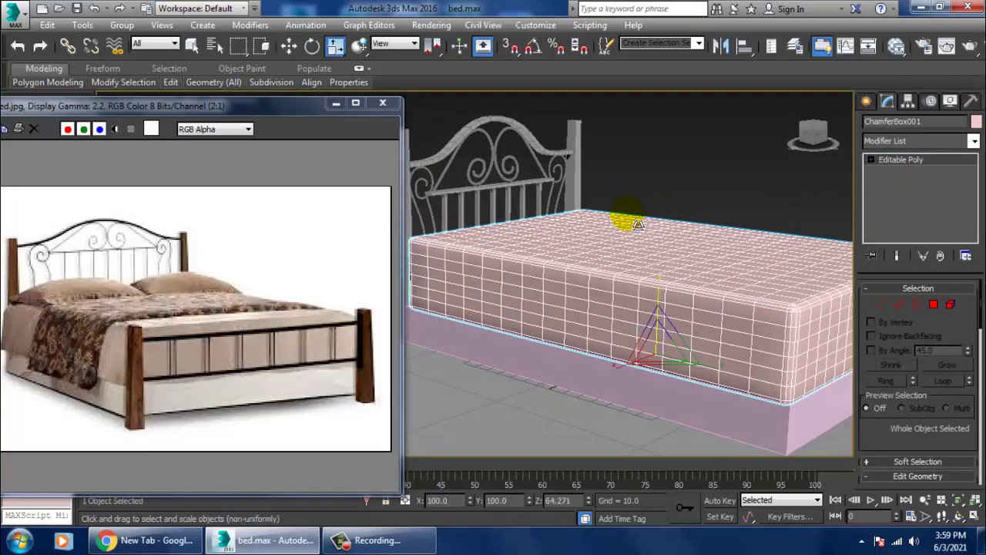
{"action": "mouse_move", "coordinate": [661, 289]}
{"action": "middle_mouse_down", "text": "alt"}
{"action": "mouse_move", "coordinate": [678, 304]}
{"action": "mouse_move", "coordinate": [685, 258]}
{"action": "mouse_move", "coordinate": [638, 253]}
{"action": "mouse_move", "coordinate": [686, 242]}
{"action": "mouse_move", "coordinate": [709, 258]}
{"action": "middle_mouse_up", "text": "alt"}
{"action": "key", "text": "w"}
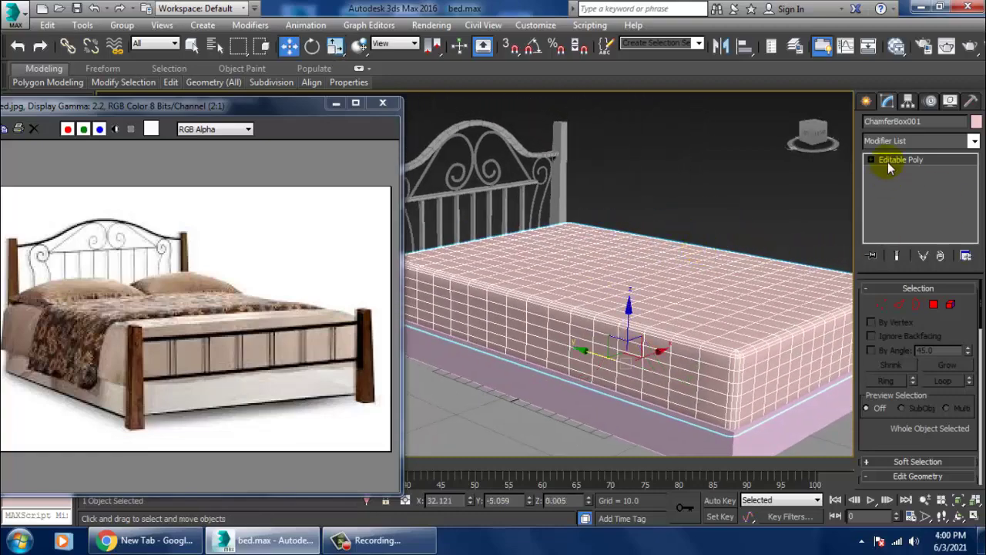
{"action": "left_click", "coordinate": [124, 67]}
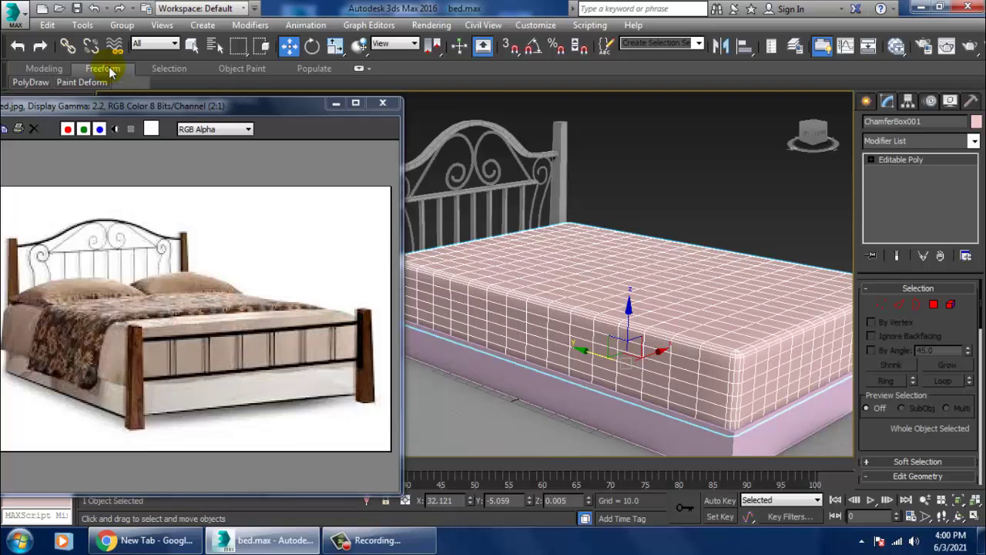
{"action": "left_click", "coordinate": [173, 68]}
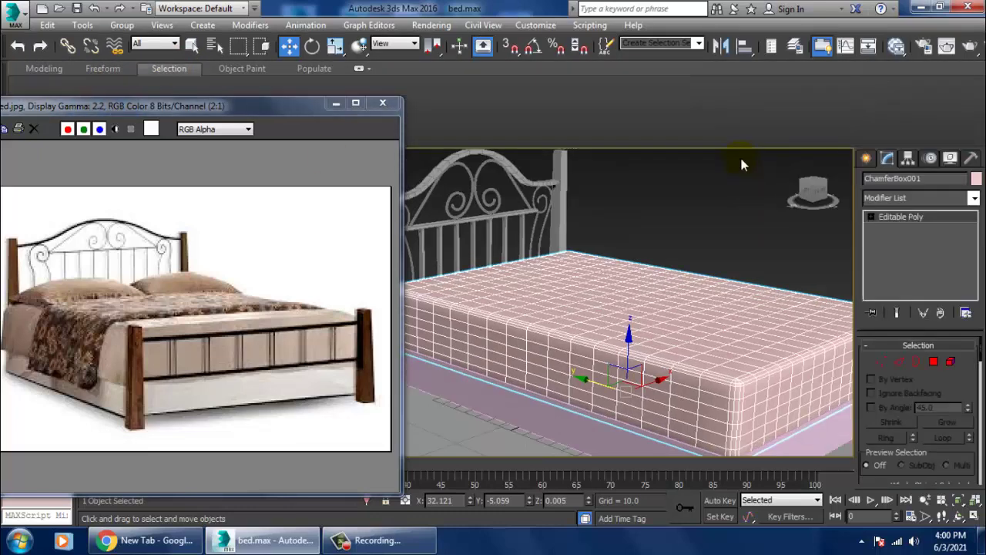
- Start Push/Pull paint deform with a brush size of about 50 and adjusted strength
{"action": "left_click", "coordinate": [123, 69]}
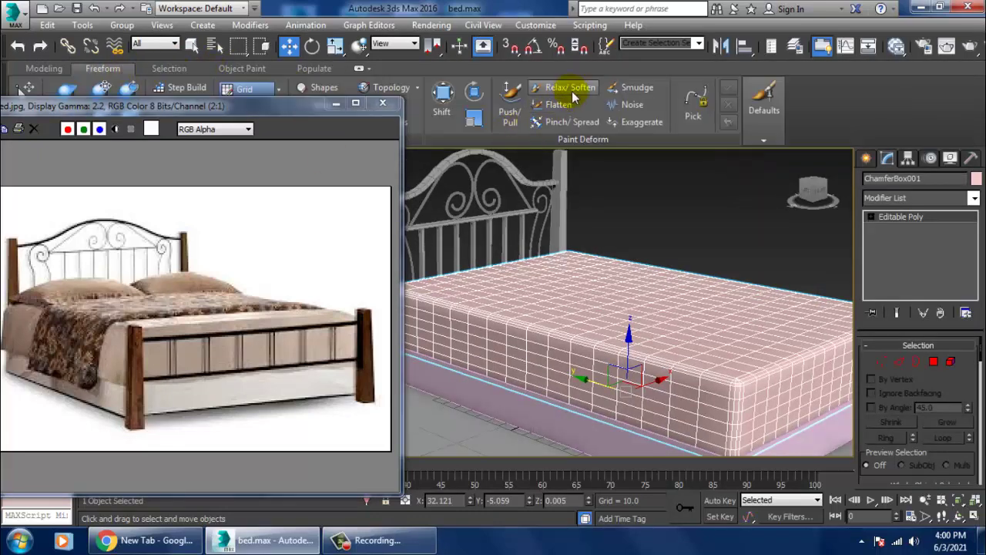
{"action": "left_click", "coordinate": [505, 115]}
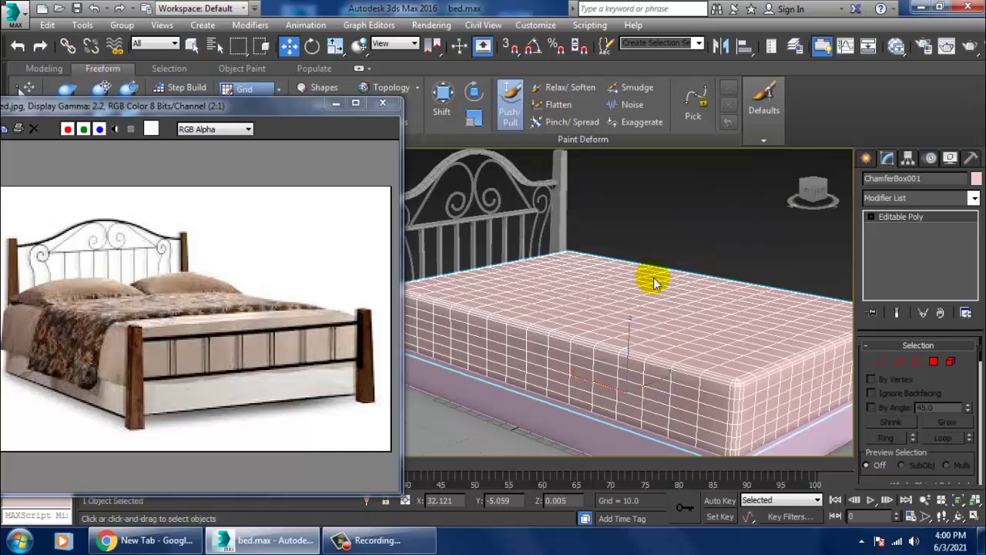
{"action": "middle_click_drag", "start_coordinate": [661, 308], "coordinate": [643, 347], "text": "alt"}
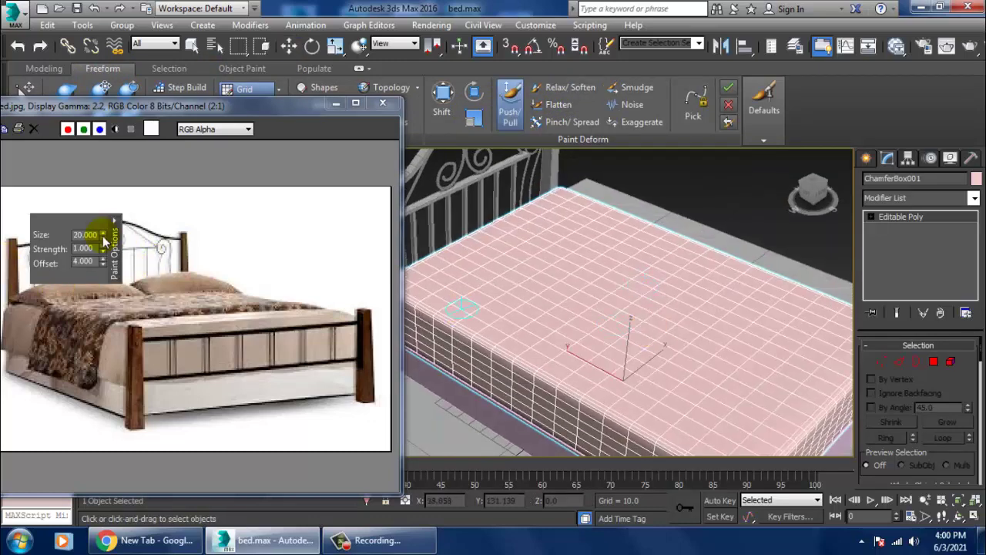
{"action": "mouse_move", "coordinate": [73, 247]}
{"action": "left_click_drag", "start_coordinate": [460, 308], "coordinate": [443, 322], "text": "ctrl+shift"}
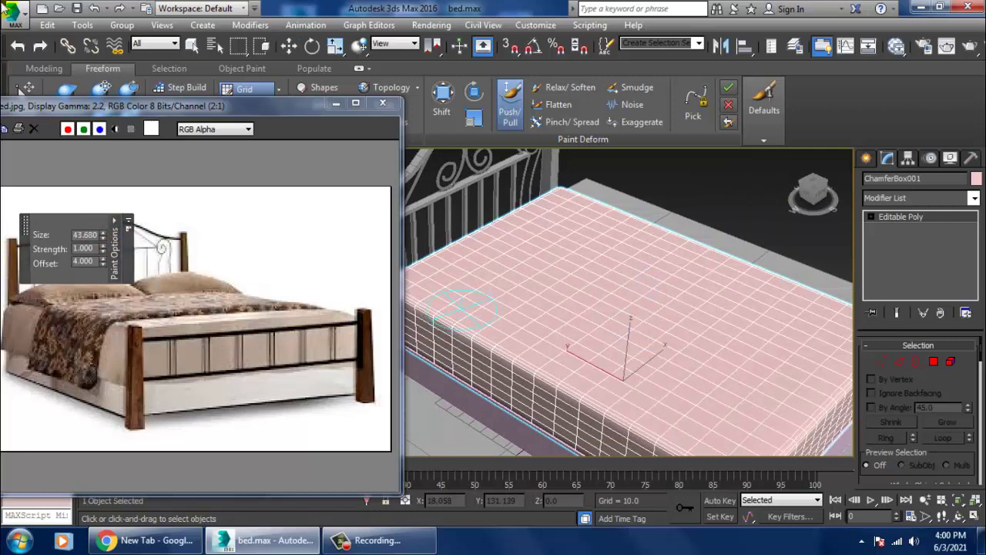
{"action": "left_click_drag", "start_coordinate": [103, 235], "coordinate": [127, 219]}
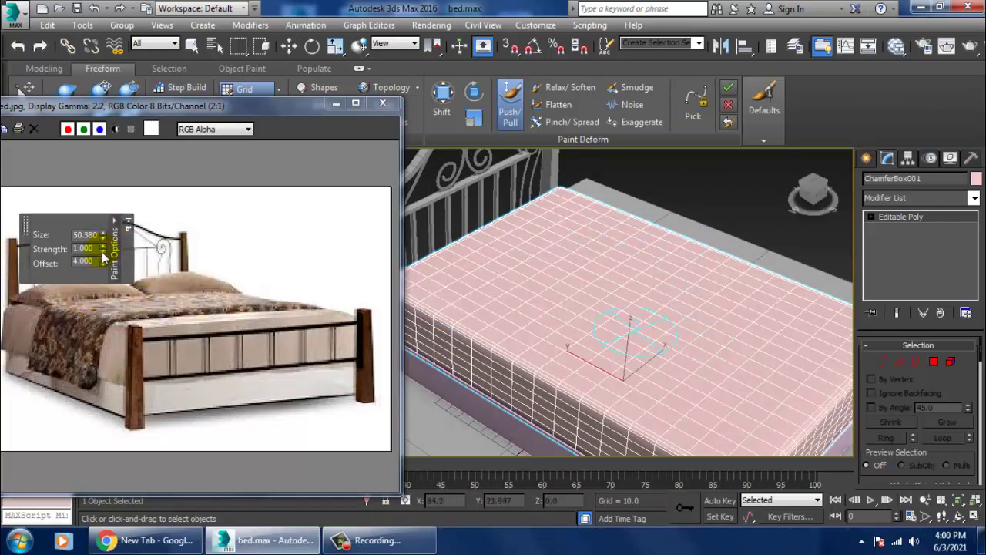
{"action": "left_click_drag", "start_coordinate": [103, 254], "coordinate": [114, 270]}
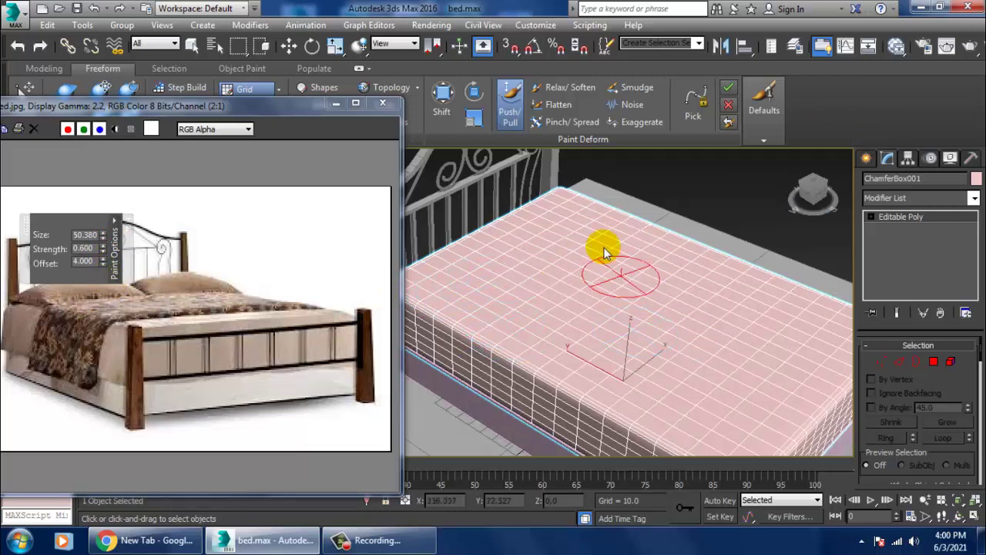
{"action": "middle_click_drag", "start_coordinate": [711, 363], "coordinate": [736, 341], "text": "alt"}
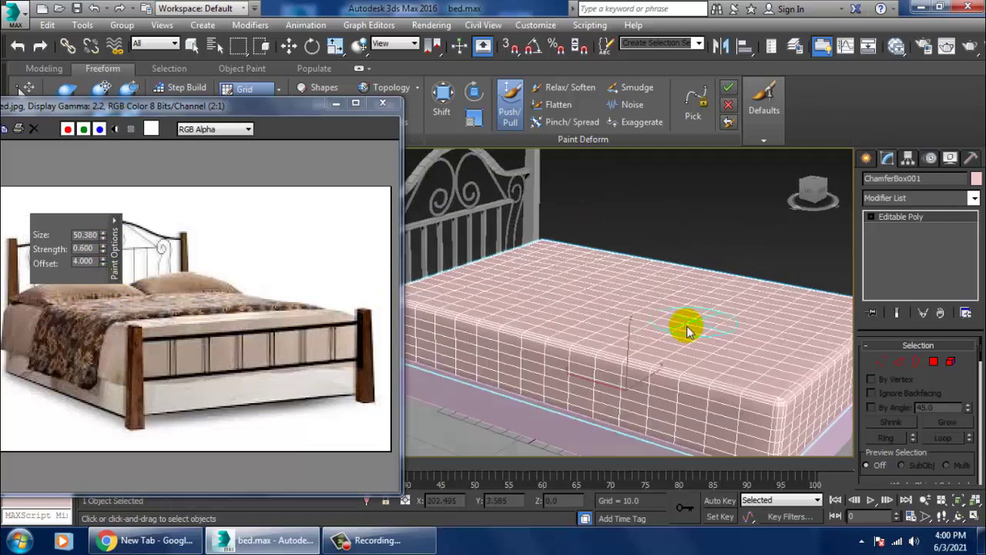
{"action": "left_click", "coordinate": [104, 246]}
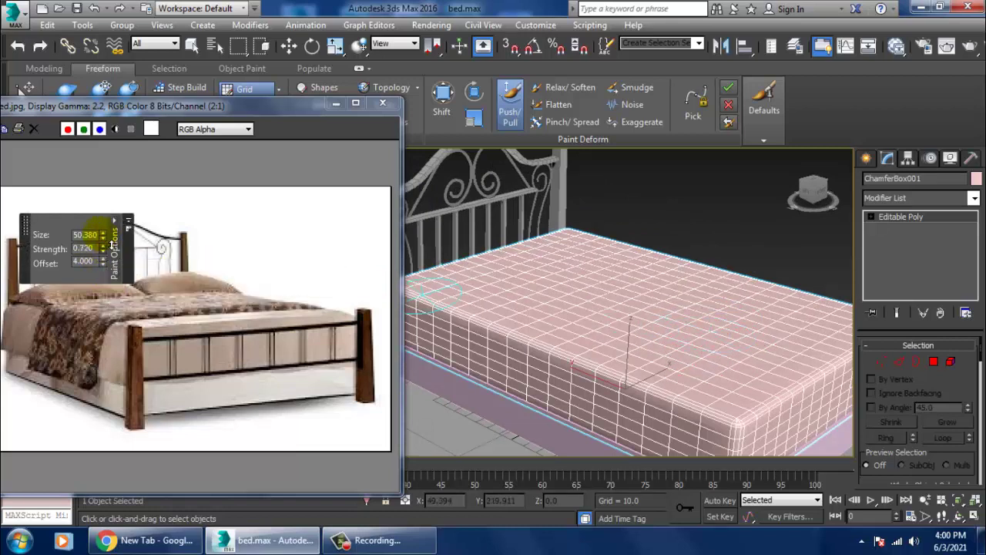
- Raise brush strength to about 1.07 and paint bulges on the mattress top and front edge
{"action": "left_click_drag", "start_coordinate": [591, 302], "coordinate": [578, 329]}
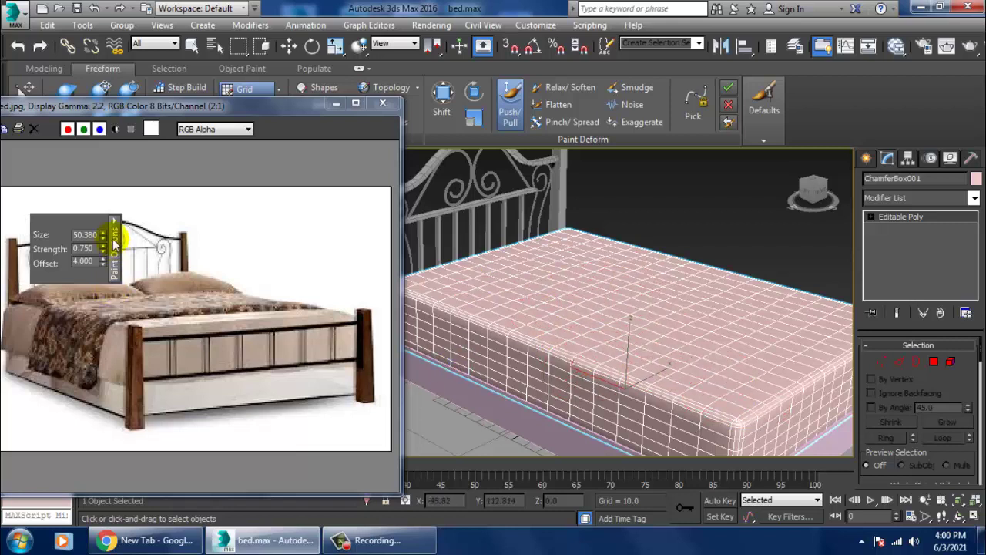
{"action": "left_click_drag", "start_coordinate": [103, 251], "coordinate": [114, 231]}
{"action": "mouse_move", "coordinate": [677, 339]}
{"action": "left_mouse_down"}
{"action": "mouse_move", "coordinate": [480, 286]}
{"action": "mouse_move", "coordinate": [451, 341]}
{"action": "left_mouse_up"}
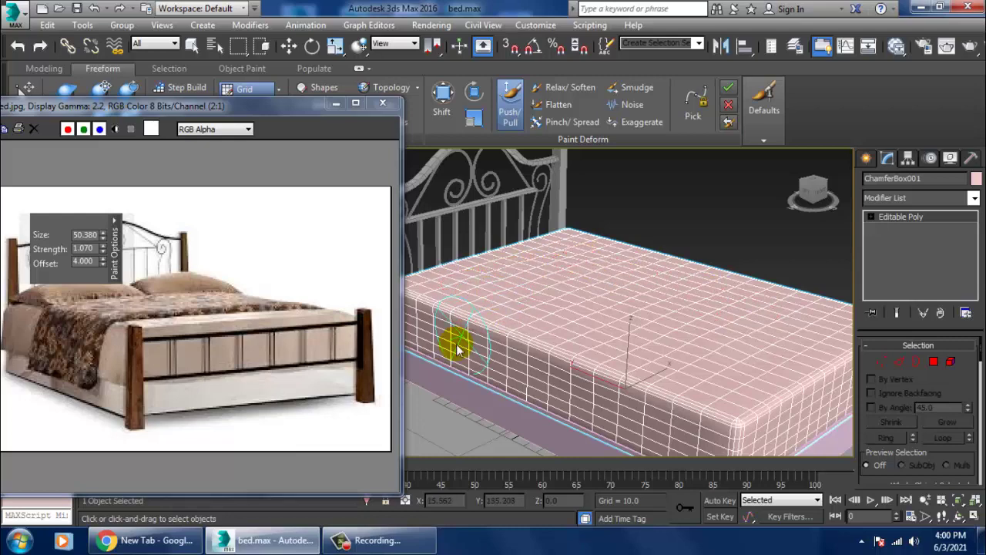
{"action": "mouse_move", "coordinate": [656, 440]}
{"action": "middle_mouse_down", "text": "alt"}
{"action": "mouse_move", "coordinate": [592, 389]}
{"action": "mouse_move", "coordinate": [606, 419]}
{"action": "middle_mouse_up", "text": "alt"}
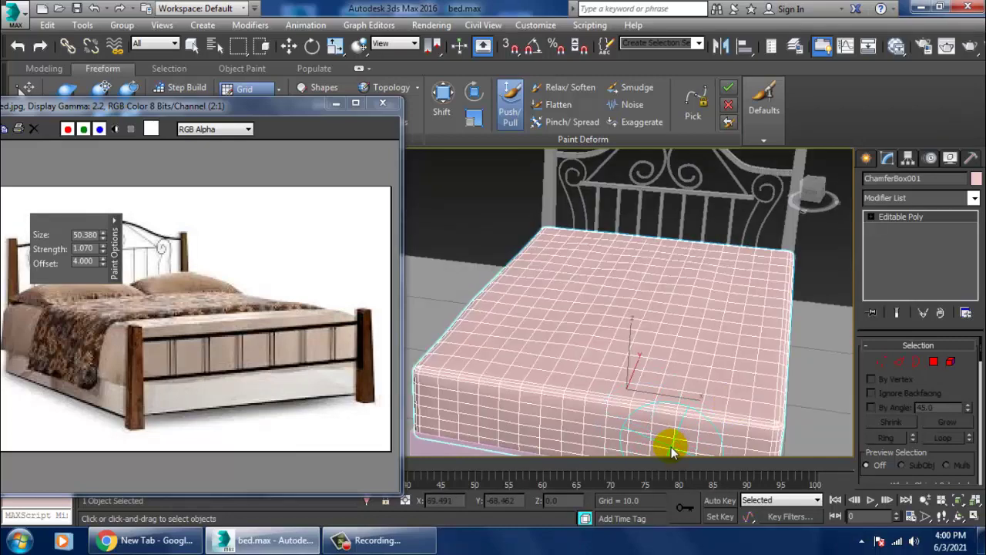
{"action": "middle_click_drag", "start_coordinate": [704, 397], "coordinate": [617, 341], "text": "alt"}
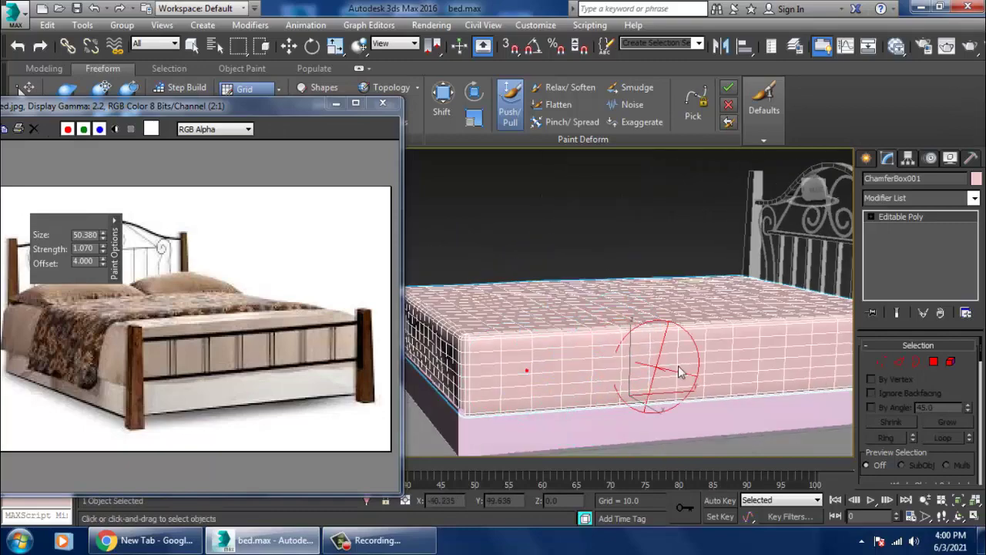
{"action": "middle_click_drag", "start_coordinate": [797, 347], "coordinate": [755, 347], "text": "alt"}
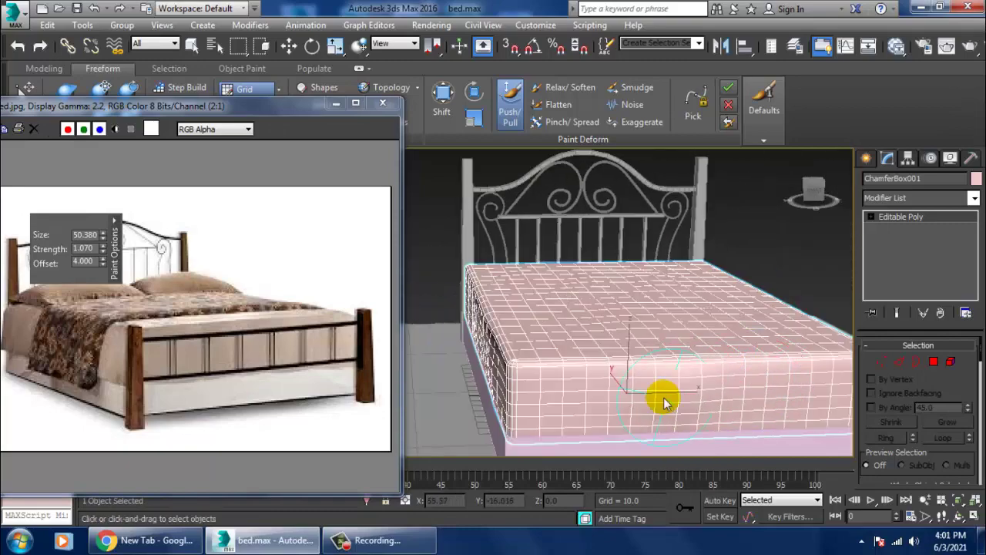
{"action": "middle_click_drag", "start_coordinate": [664, 401], "coordinate": [518, 318], "text": "alt"}
{"action": "mouse_move", "coordinate": [649, 324]}
{"action": "middle_mouse_down", "text": "alt"}
{"action": "mouse_move", "coordinate": [577, 275]}
{"action": "mouse_move", "coordinate": [579, 298]}
{"action": "mouse_move", "coordinate": [599, 319]}
{"action": "mouse_move", "coordinate": [547, 268]}
{"action": "mouse_move", "coordinate": [627, 291]}
{"action": "mouse_move", "coordinate": [568, 347]}
{"action": "middle_mouse_up", "text": "alt"}
{"action": "scroll", "coordinate": [599, 297], "scroll_direction": "down", "scroll_amount": 5}
- Exit sculpting and reselect the mattress after briefly picking the headboard
{"action": "key", "text": "w"}
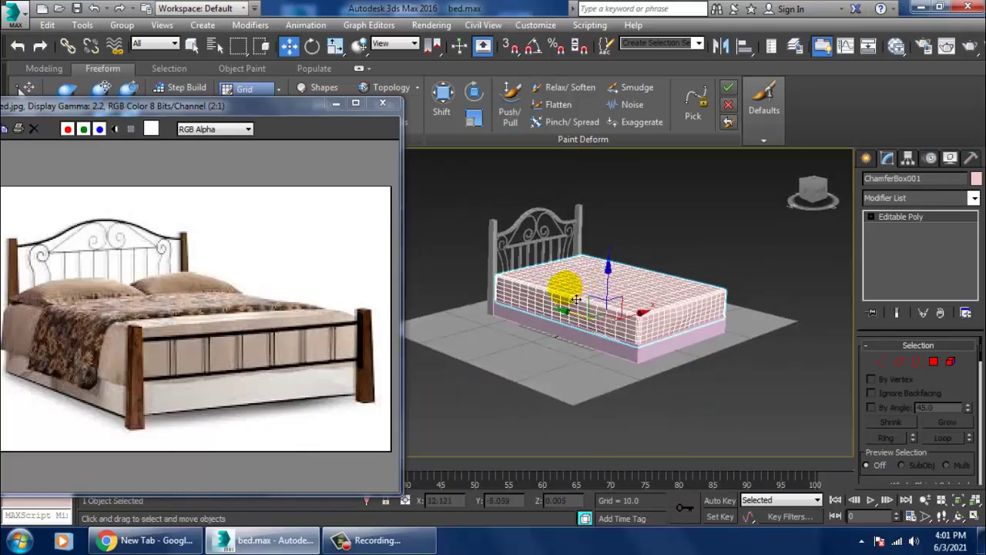
{"action": "scroll", "coordinate": [605, 308], "scroll_direction": "up", "scroll_amount": 2}
{"action": "mouse_move", "coordinate": [605, 308]}
{"action": "middle_mouse_down", "text": "alt"}
{"action": "mouse_move", "coordinate": [622, 288]}
{"action": "mouse_move", "coordinate": [700, 313]}
{"action": "mouse_move", "coordinate": [699, 327]}
{"action": "mouse_move", "coordinate": [653, 331]}
{"action": "mouse_move", "coordinate": [661, 319]}
{"action": "mouse_move", "coordinate": [673, 341]}
{"action": "middle_mouse_up", "text": "alt"}
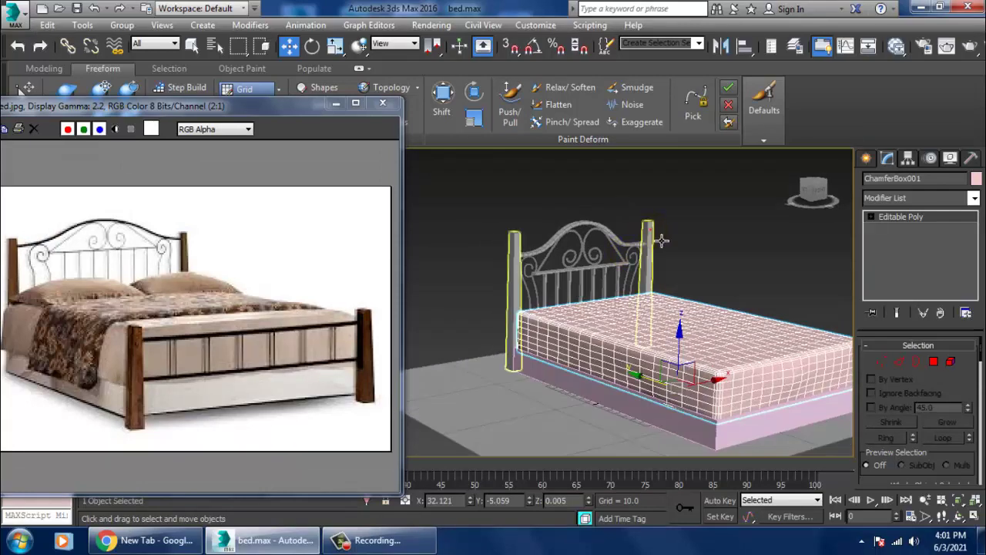
{"action": "left_click", "coordinate": [645, 245]}
{"action": "left_click", "coordinate": [585, 227]}
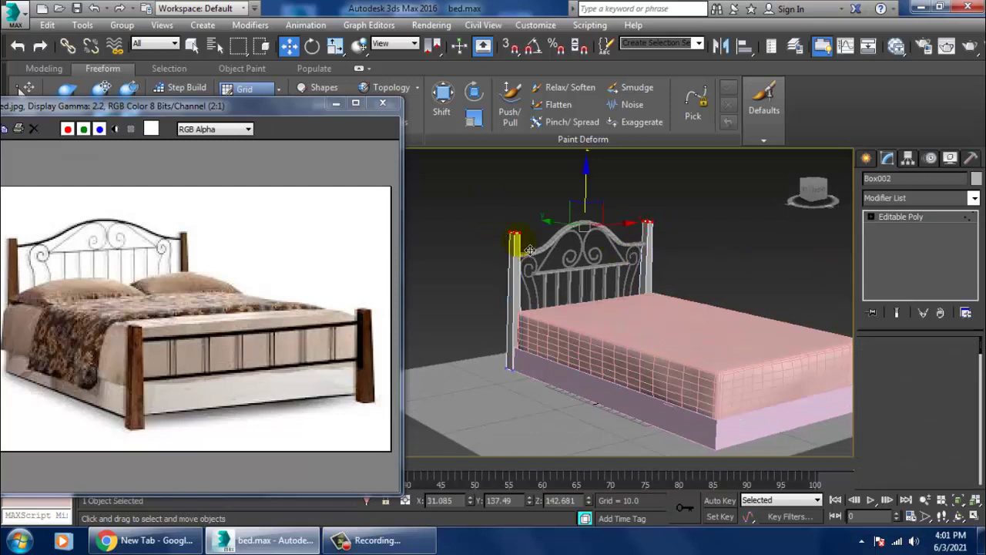
{"action": "key", "text": "1"}
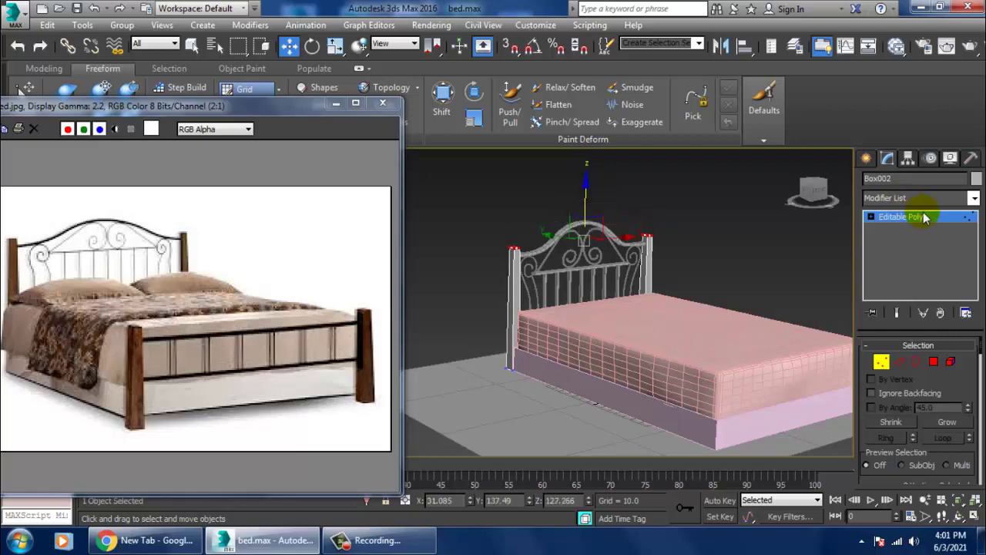
{"action": "left_click", "coordinate": [693, 339]}
{"action": "middle_click_drag", "start_coordinate": [693, 339], "coordinate": [770, 270], "text": "alt"}
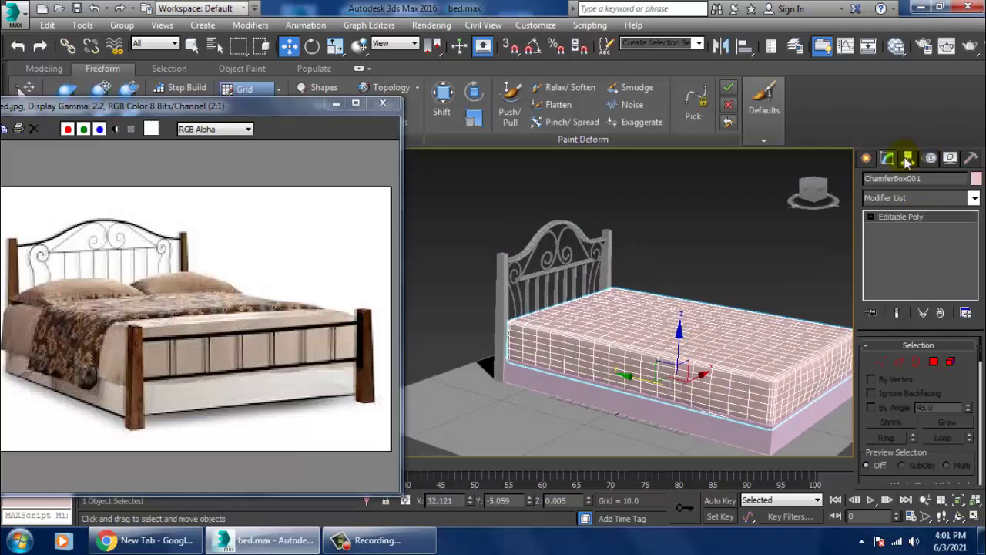
- Draw a Standard Primitives plane covering the bed in the Top viewport
{"action": "left_click", "coordinate": [866, 159]}
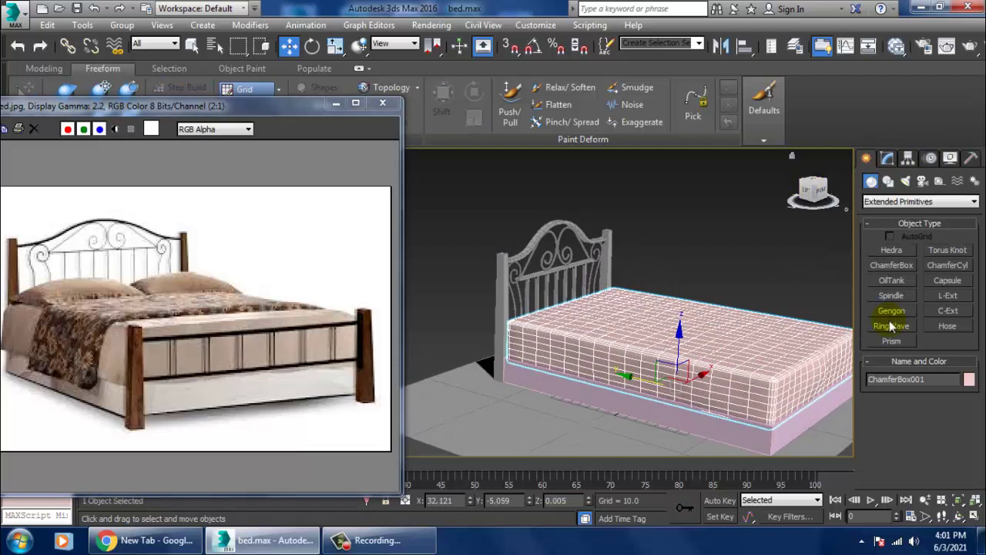
{"action": "left_click", "coordinate": [898, 201]}
{"action": "left_click", "coordinate": [900, 215]}
{"action": "left_click", "coordinate": [956, 311]}
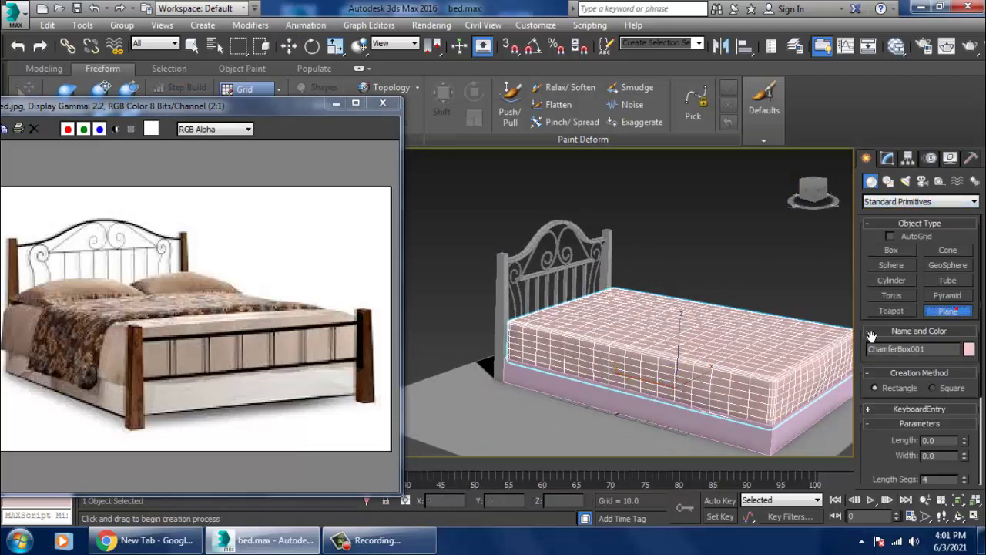
{"action": "middle_click_drag", "start_coordinate": [700, 359], "coordinate": [618, 242], "text": "alt"}
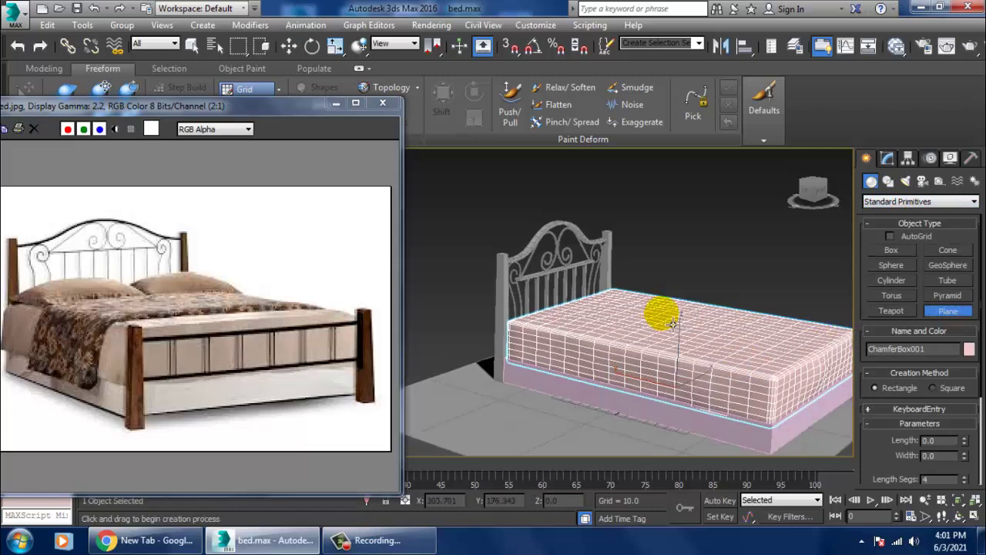
{"action": "key", "text": "alt+w"}
{"action": "left_click", "coordinate": [454, 266]}
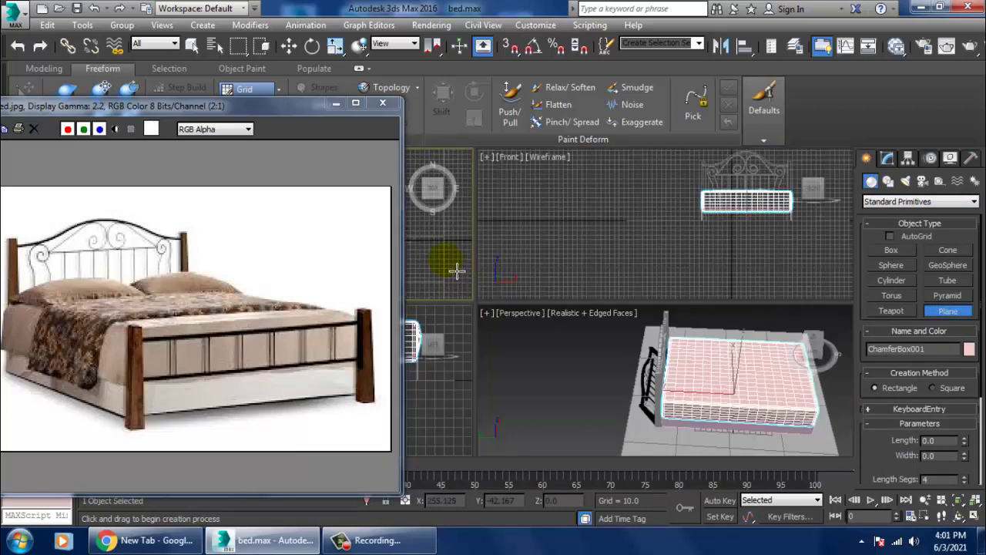
{"action": "key", "text": "alt+w"}
{"action": "left_click_drag", "start_coordinate": [568, 256], "coordinate": [748, 333]}
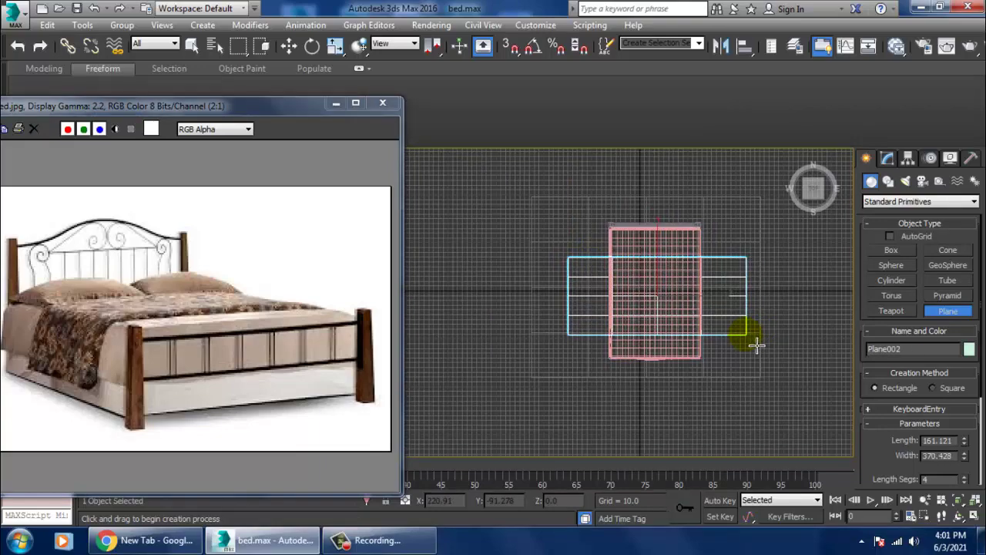
{"action": "right_click", "coordinate": [756, 345]}
- Raise and scale the plane, then set Length Segs 70 and Width Segs 73
{"action": "middle_click_drag", "start_coordinate": [738, 346], "coordinate": [608, 333], "text": "alt"}
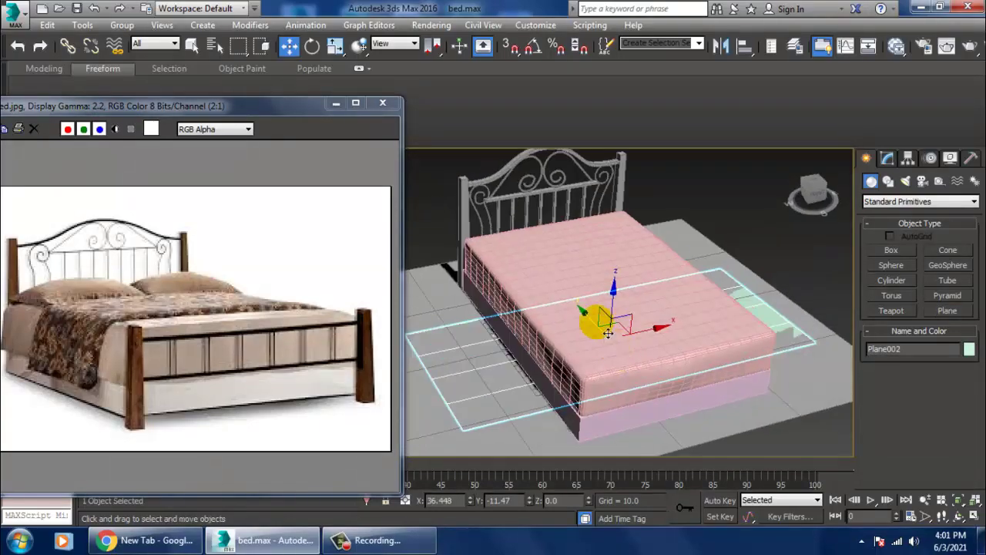
{"action": "left_click_drag", "start_coordinate": [616, 290], "coordinate": [622, 252]}
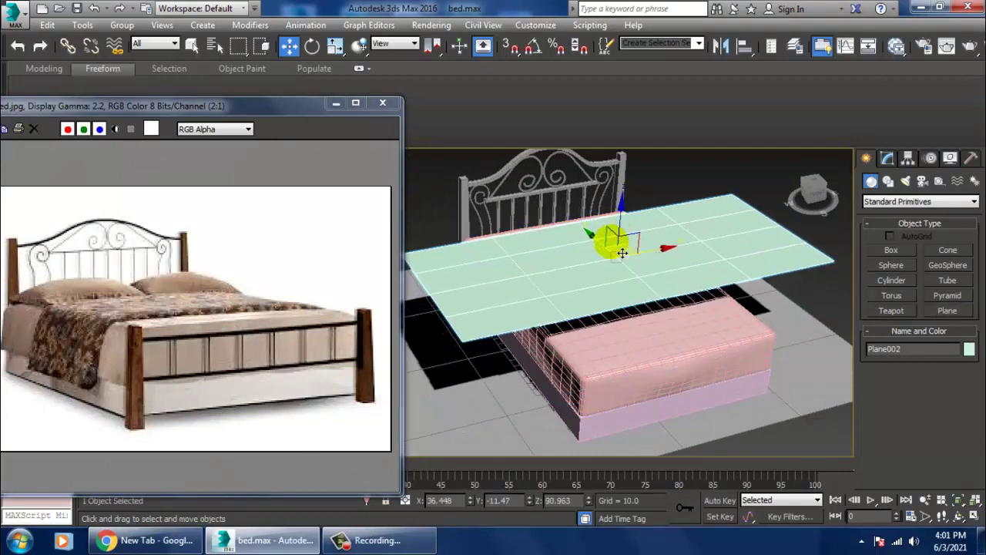
{"action": "key", "text": "r"}
{"action": "left_click_drag", "start_coordinate": [555, 269], "coordinate": [561, 278]}
{"action": "middle_click_drag", "start_coordinate": [561, 277], "coordinate": [654, 247], "text": "alt"}
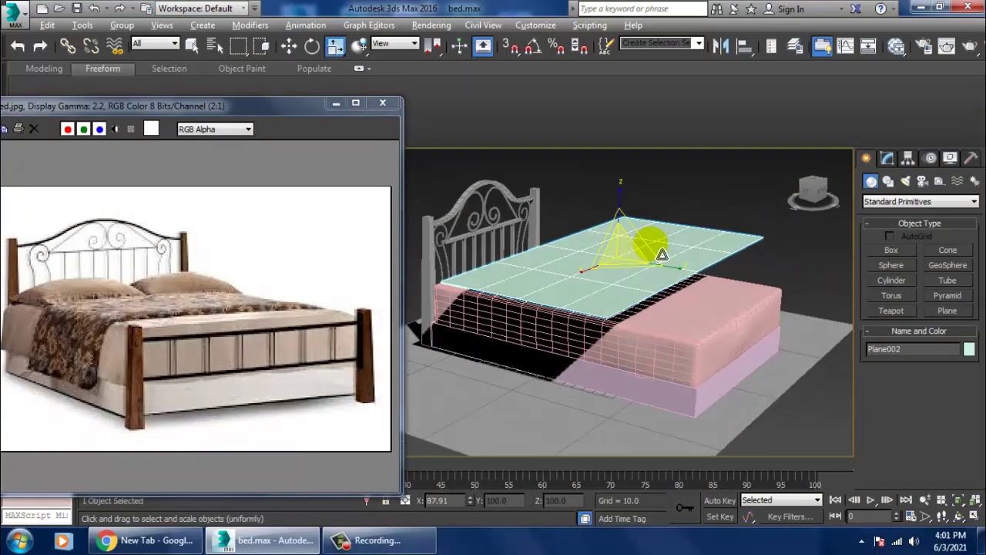
{"action": "left_click", "coordinate": [888, 158]}
{"action": "left_click", "coordinate": [947, 364]}
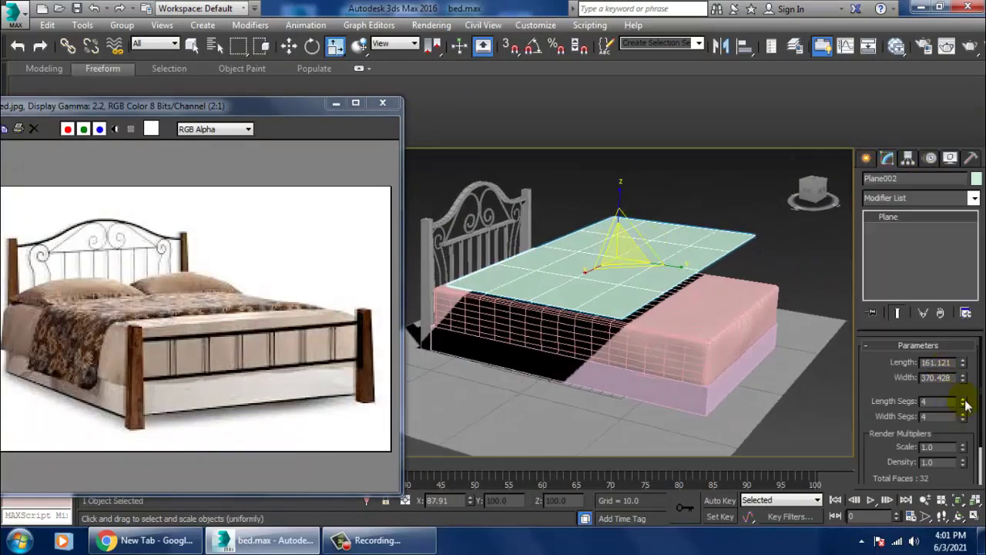
{"action": "left_click_drag", "start_coordinate": [964, 401], "coordinate": [981, 362]}
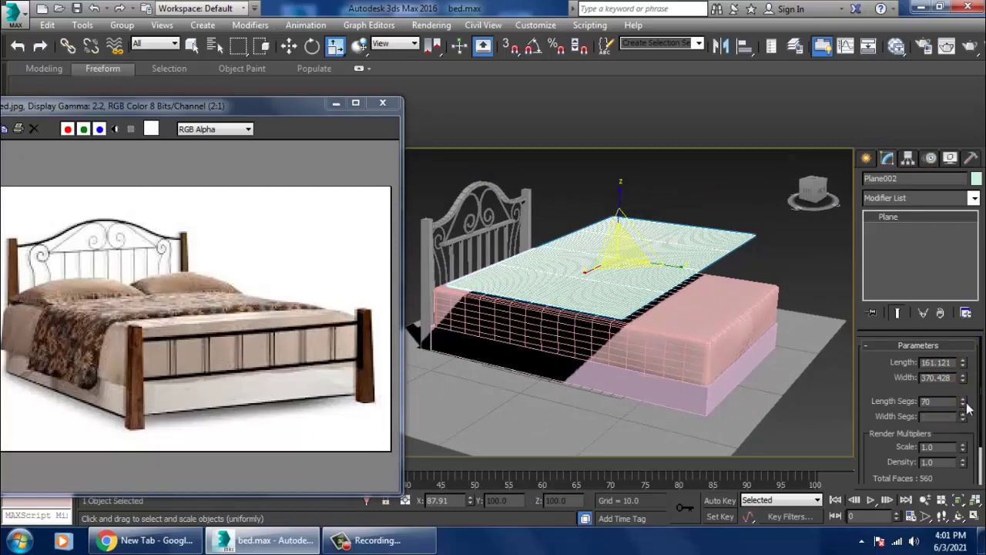
{"action": "left_click_drag", "start_coordinate": [964, 415], "coordinate": [975, 375]}
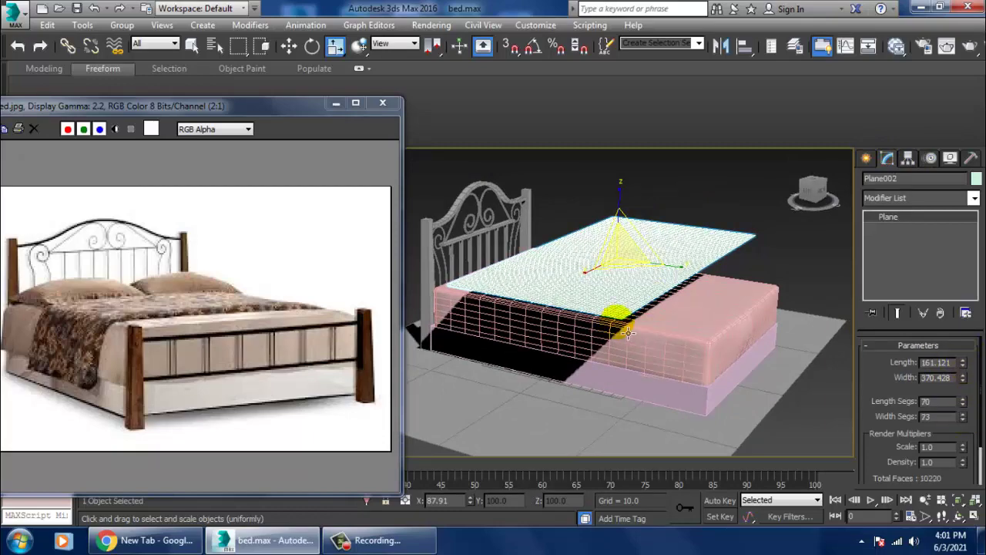
- Lower the plane closer to the mattress so it hovers just above
{"action": "mouse_move", "coordinate": [628, 331]}
{"action": "middle_mouse_down", "text": "alt"}
{"action": "mouse_move", "coordinate": [635, 342]}
{"action": "mouse_move", "coordinate": [624, 292]}
{"action": "mouse_move", "coordinate": [683, 286]}
{"action": "mouse_move", "coordinate": [626, 214]}
{"action": "middle_mouse_up", "text": "alt"}
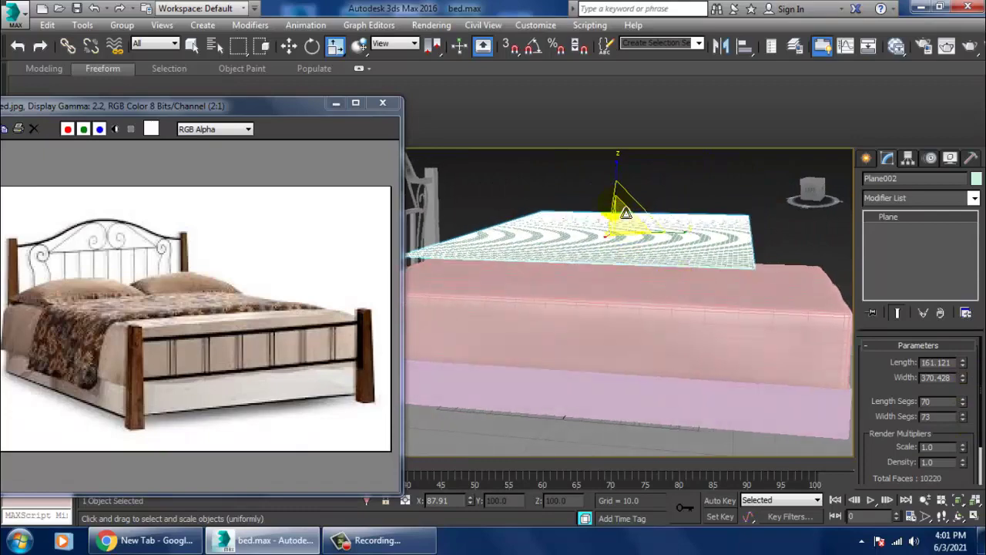
{"action": "key", "text": "e"}
{"action": "key", "text": "w"}
{"action": "left_click_drag", "start_coordinate": [626, 193], "coordinate": [628, 243]}
{"action": "key", "text": "e"}
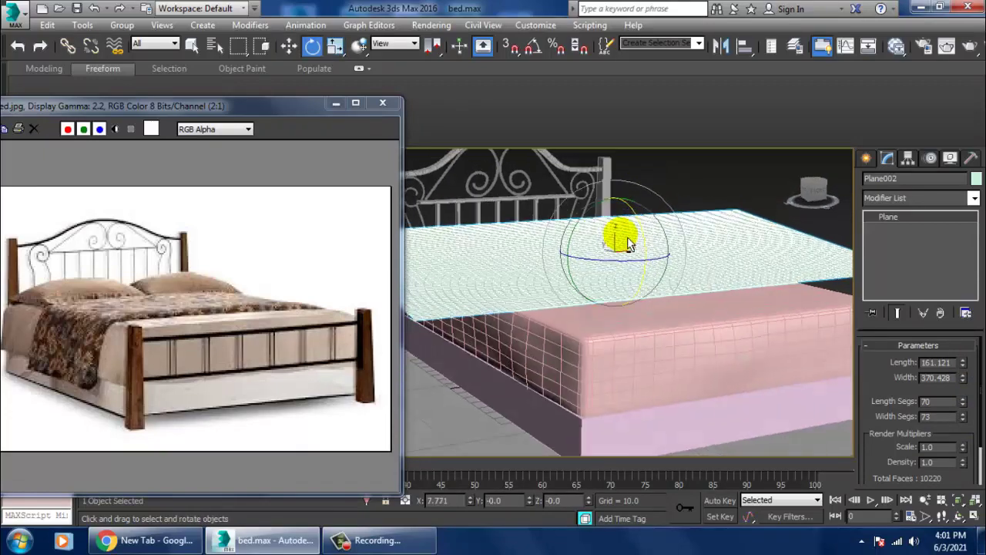
{"action": "mouse_move", "coordinate": [627, 243]}
{"action": "middle_mouse_down", "text": "alt"}
{"action": "mouse_move", "coordinate": [714, 225]}
{"action": "mouse_move", "coordinate": [638, 259]}
{"action": "mouse_move", "coordinate": [563, 269]}
{"action": "mouse_move", "coordinate": [608, 297]}
{"action": "mouse_move", "coordinate": [676, 275]}
{"action": "mouse_move", "coordinate": [736, 272]}
{"action": "mouse_move", "coordinate": [638, 282]}
{"action": "middle_mouse_up", "text": "alt"}
{"action": "key", "text": "r"}
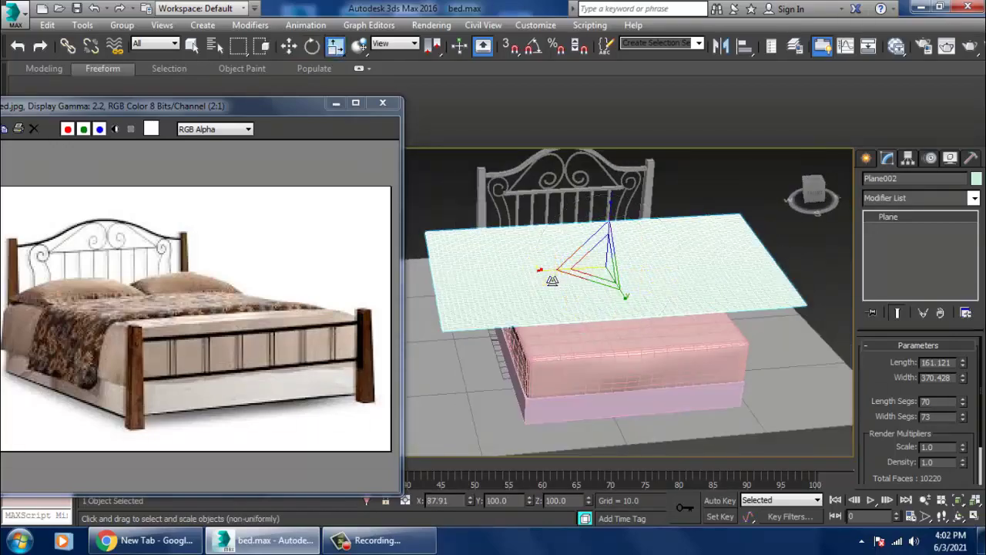
{"action": "mouse_move", "coordinate": [549, 279]}
{"action": "middle_mouse_down", "text": "alt"}
{"action": "mouse_move", "coordinate": [680, 279]}
{"action": "mouse_move", "coordinate": [667, 284]}
{"action": "mouse_move", "coordinate": [740, 255]}
{"action": "middle_mouse_up", "text": "alt"}
{"action": "key", "text": "w"}
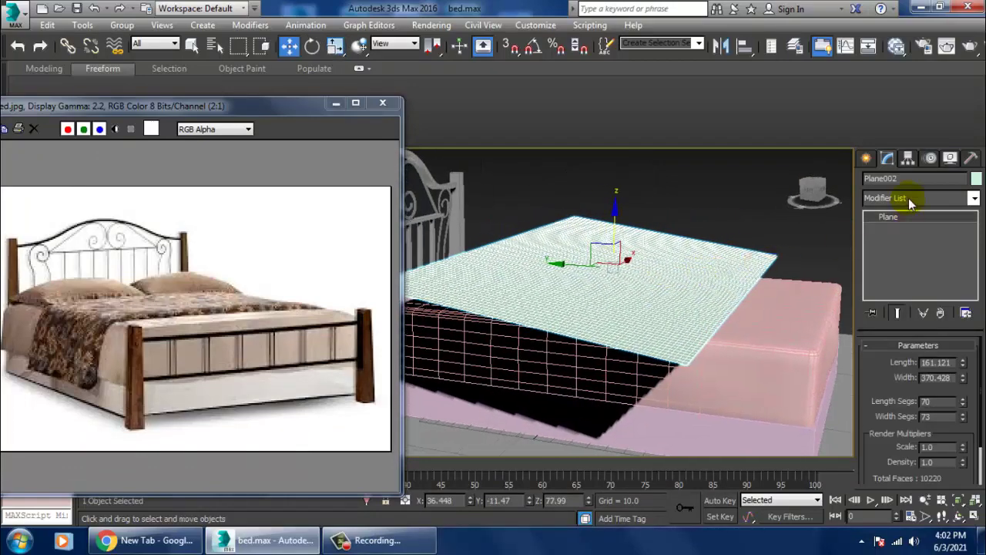
- Apply mCloth to the plane and make the mattress and base static rigid bodies
{"action": "left_click", "coordinate": [308, 26]}
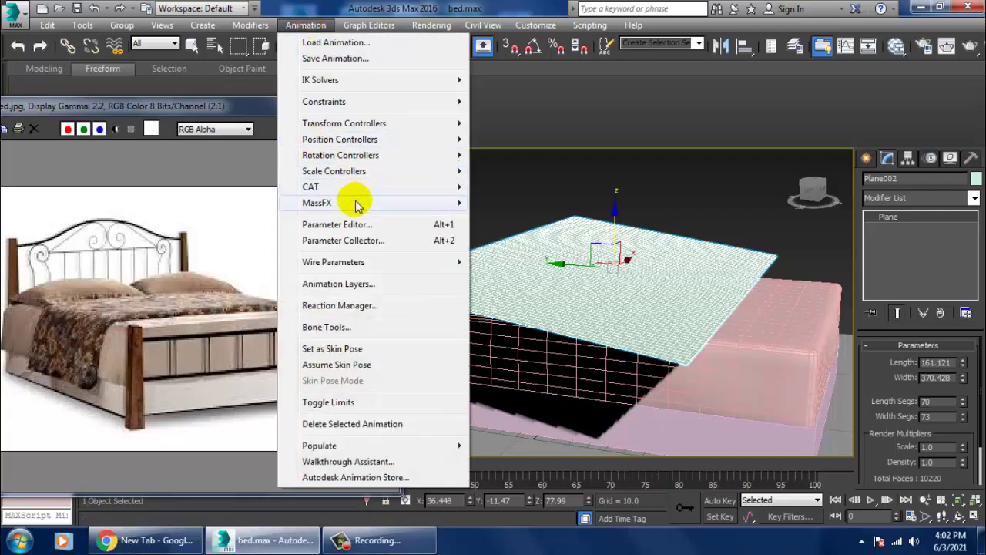
{"action": "mouse_move", "coordinate": [370, 203]}
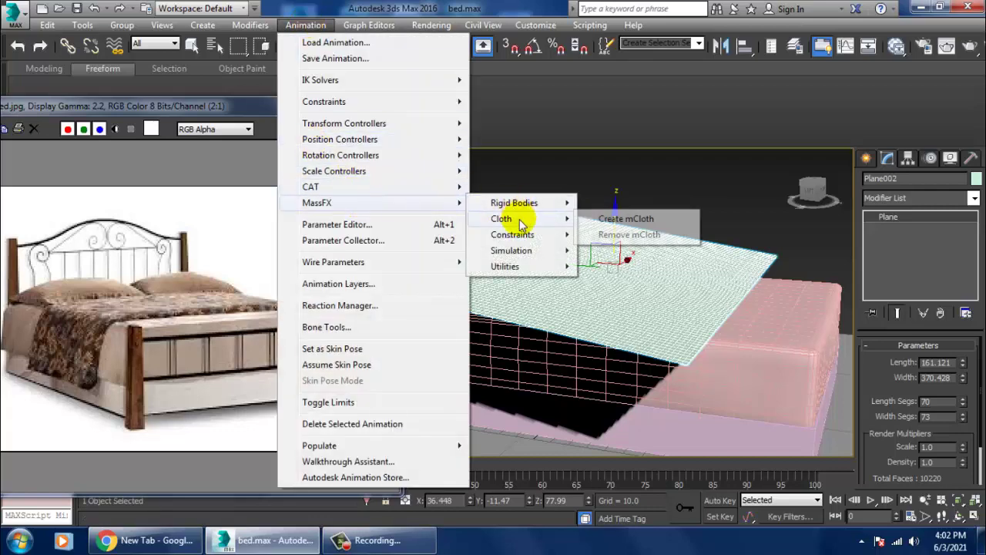
{"action": "mouse_move", "coordinate": [502, 219]}
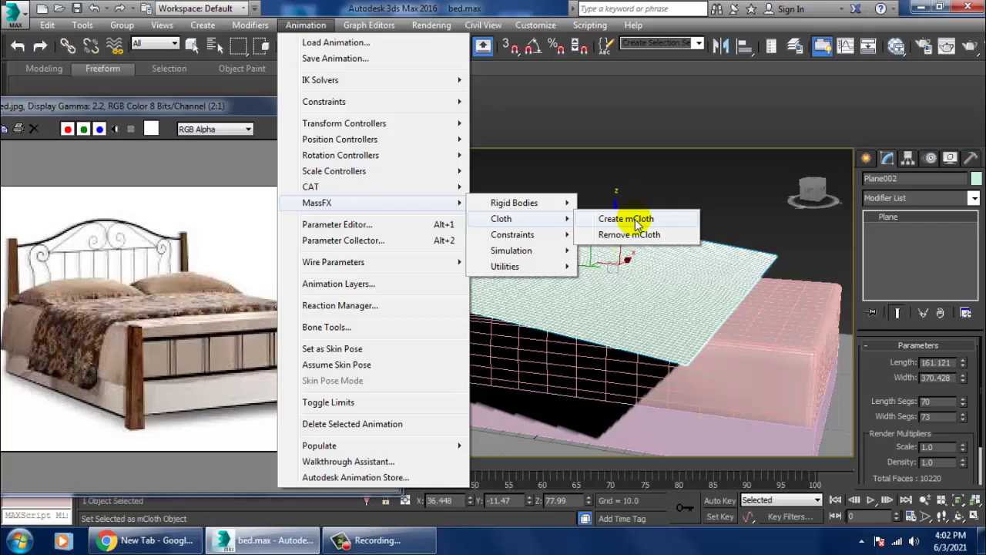
{"action": "left_click", "coordinate": [625, 219]}
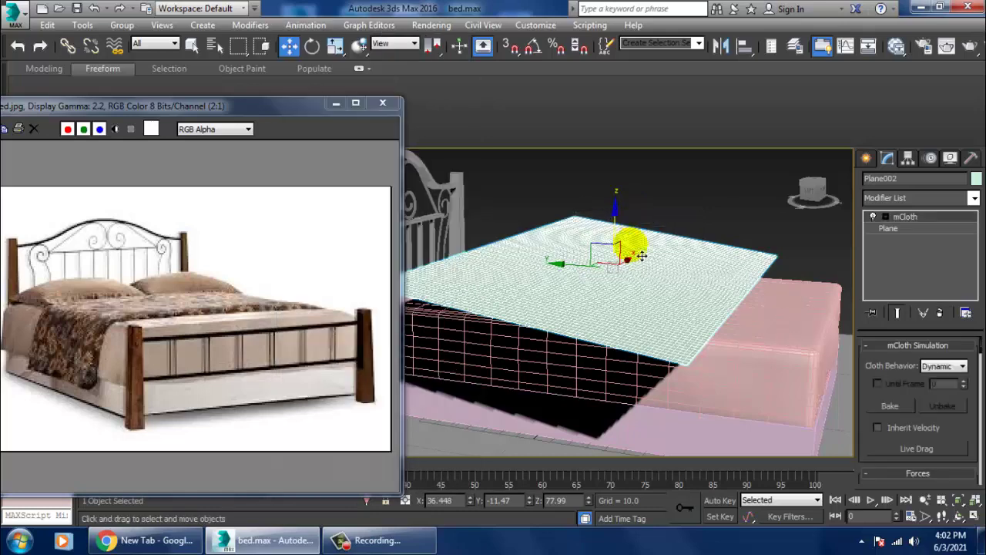
{"action": "left_click", "coordinate": [732, 374]}
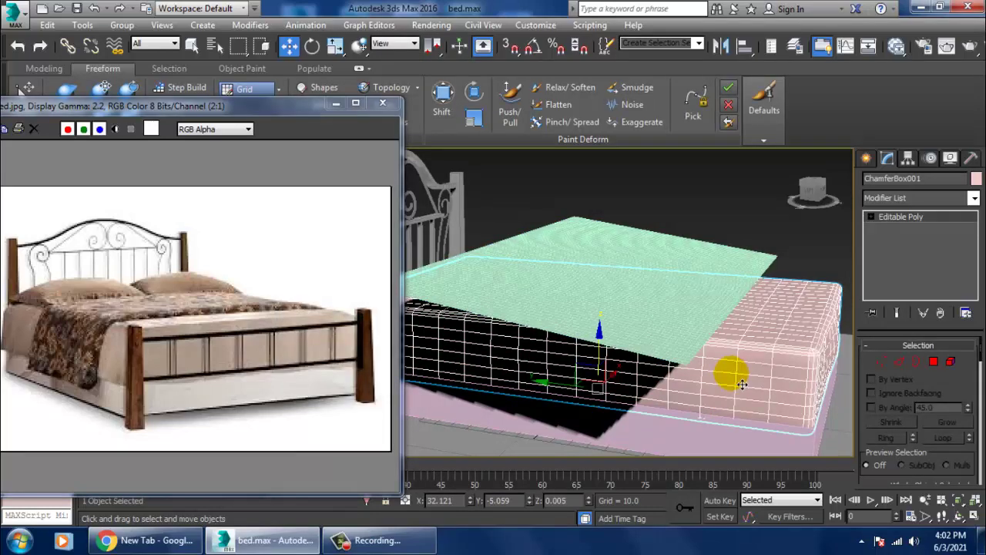
{"action": "left_click", "coordinate": [663, 440], "text": "ctrl"}
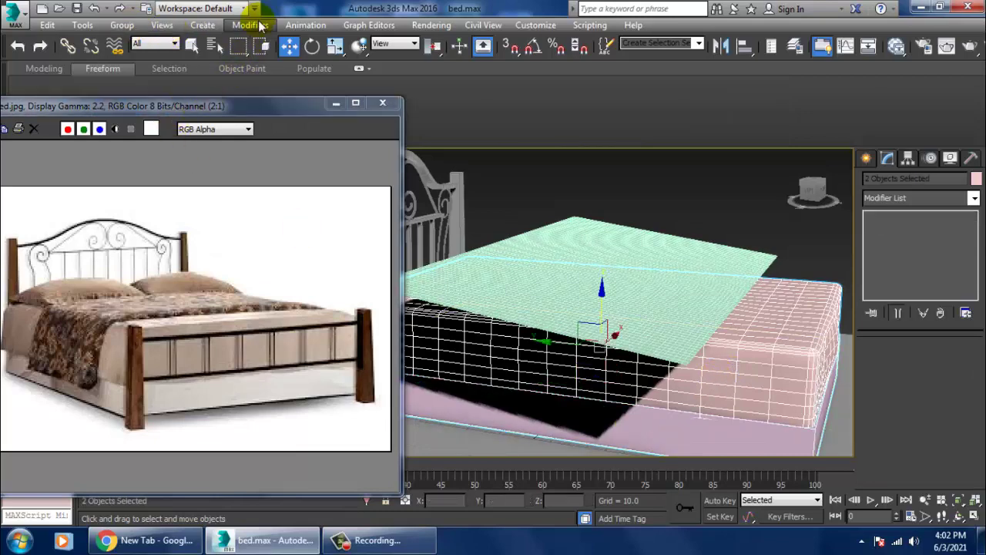
{"action": "left_click", "coordinate": [314, 28]}
{"action": "mouse_move", "coordinate": [317, 203]}
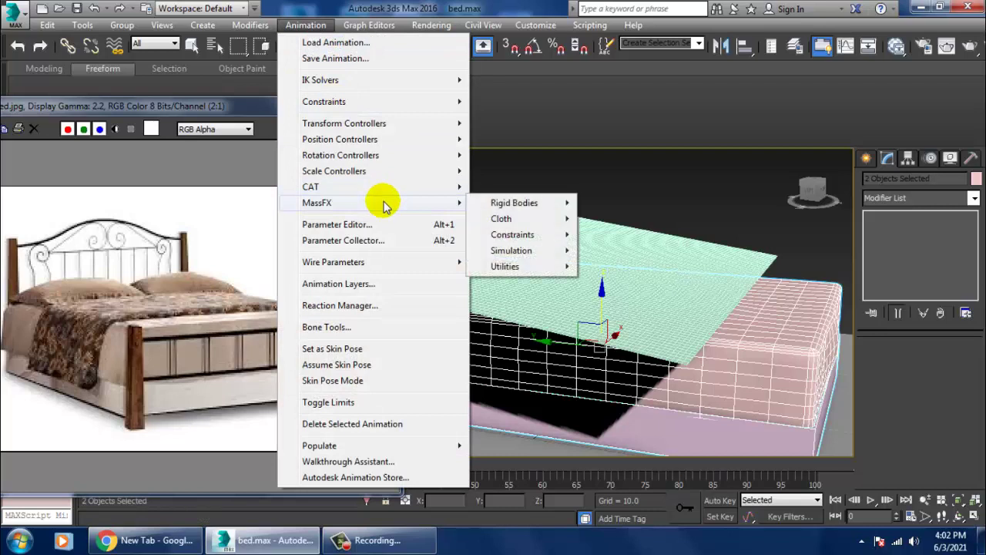
{"action": "mouse_move", "coordinate": [514, 203]}
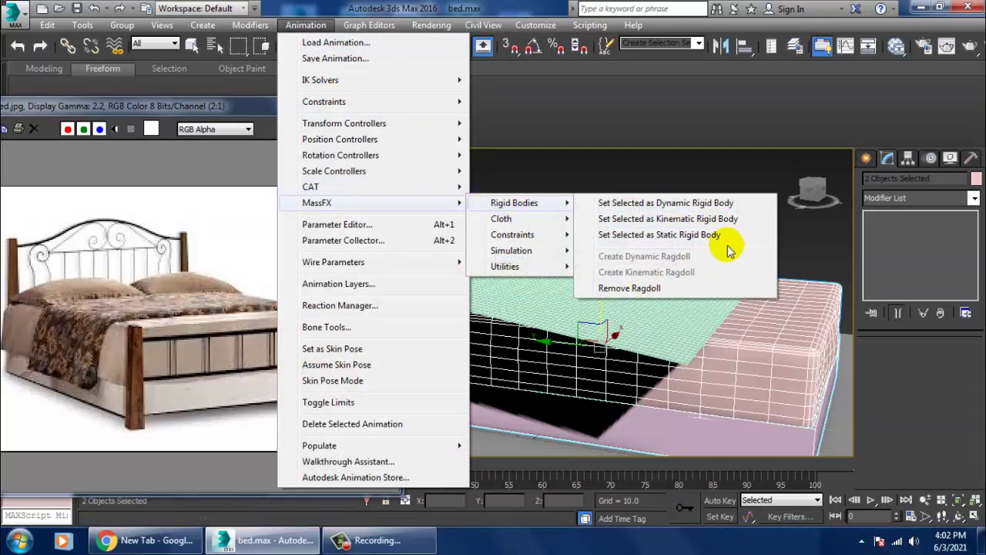
{"action": "left_click", "coordinate": [737, 237]}
- Set the mattress rigid body's Shape Type to Original
{"action": "left_click", "coordinate": [740, 214]}
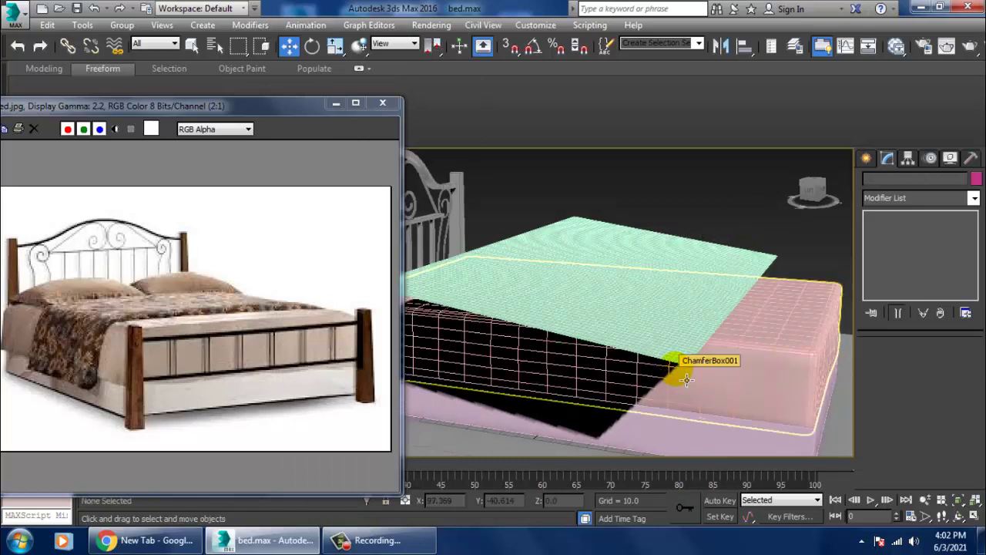
{"action": "left_click", "coordinate": [782, 356]}
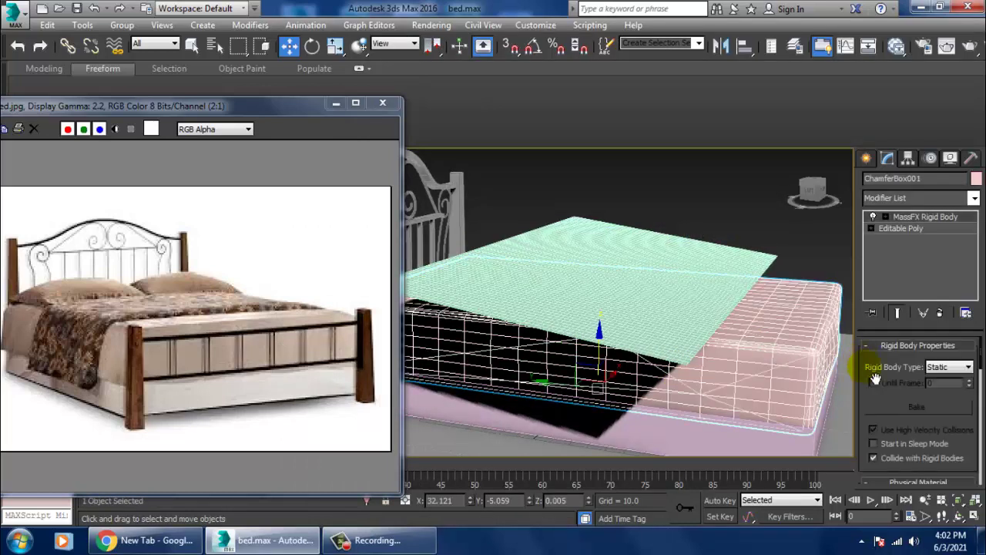
{"action": "left_click_drag", "start_coordinate": [967, 447], "coordinate": [932, 216]}
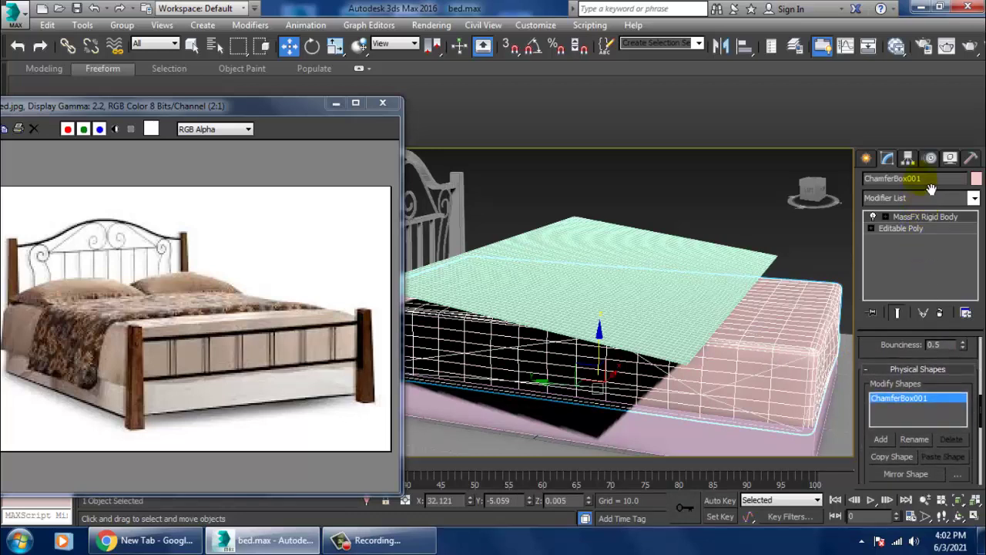
{"action": "left_click_drag", "start_coordinate": [932, 216], "coordinate": [869, 106]}
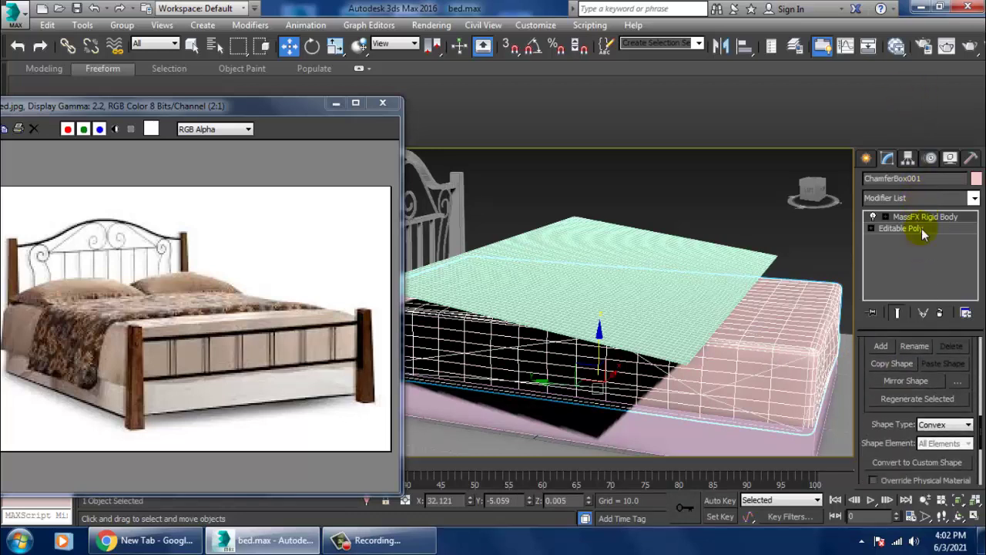
{"action": "left_click", "coordinate": [936, 425]}
{"action": "left_click", "coordinate": [936, 479]}
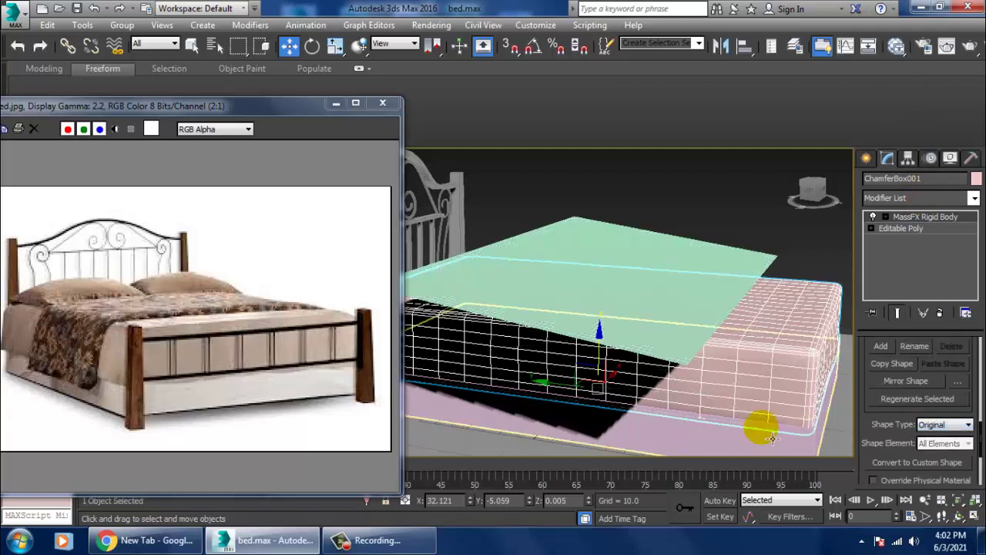
- Set the bed base Box003's Shape Type to Original, then reselect the sheet plane
{"action": "left_click", "coordinate": [772, 437]}
{"action": "left_click", "coordinate": [944, 424]}
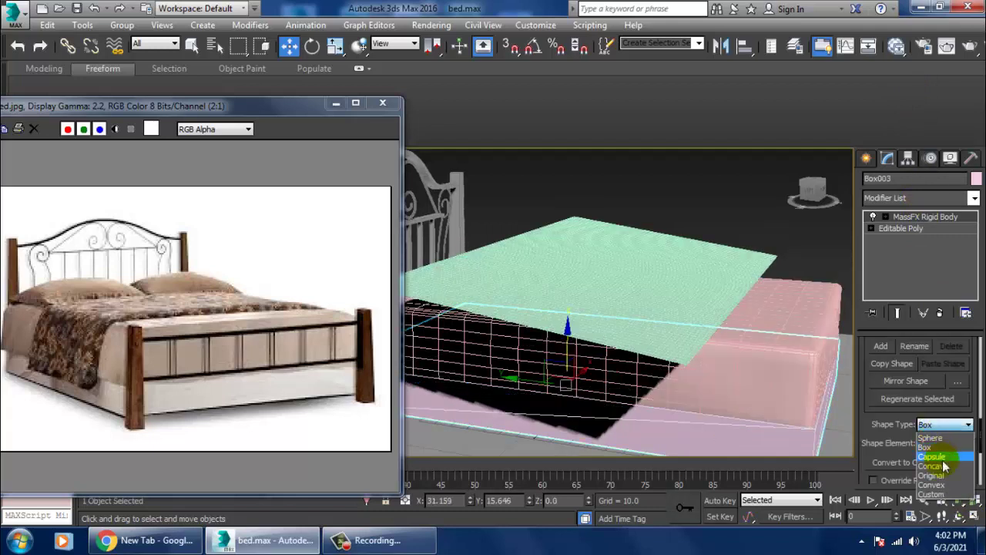
{"action": "left_click", "coordinate": [947, 476]}
{"action": "left_click", "coordinate": [601, 288]}
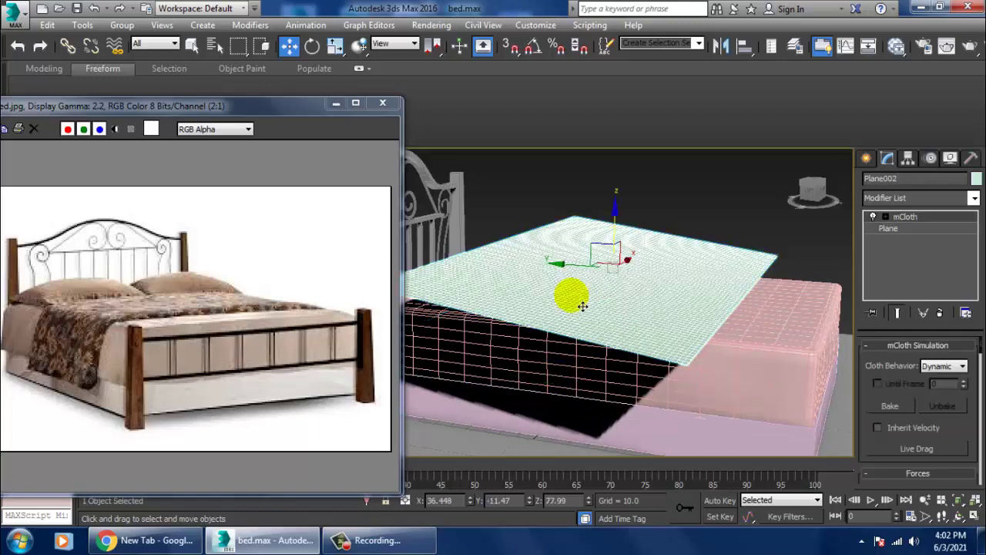
{"action": "middle_click_drag", "start_coordinate": [608, 306], "coordinate": [612, 310], "text": "alt"}
{"action": "left_click", "coordinate": [346, 102]}
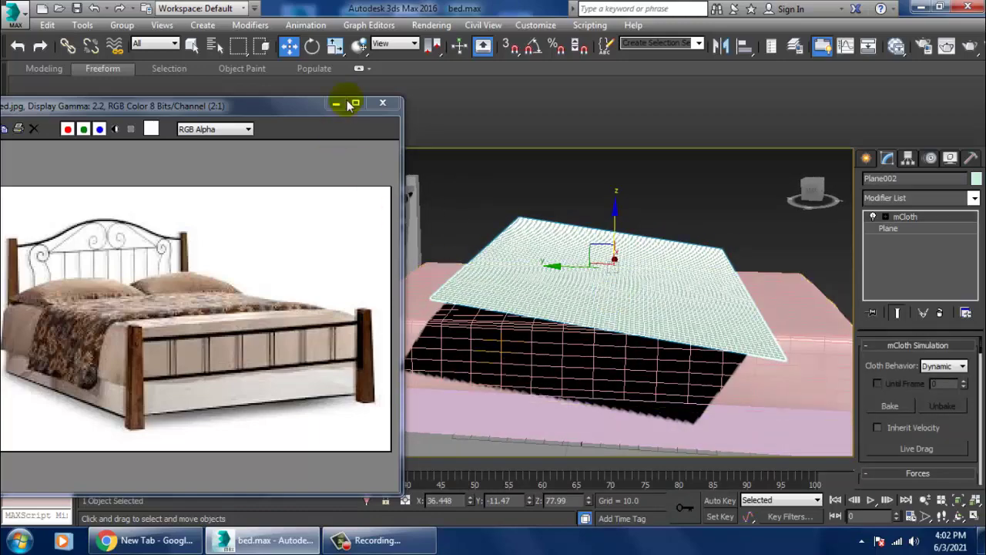
- Play the MassFX simulation so Plane002 falls and drapes over the mattress
{"action": "left_click", "coordinate": [300, 26]}
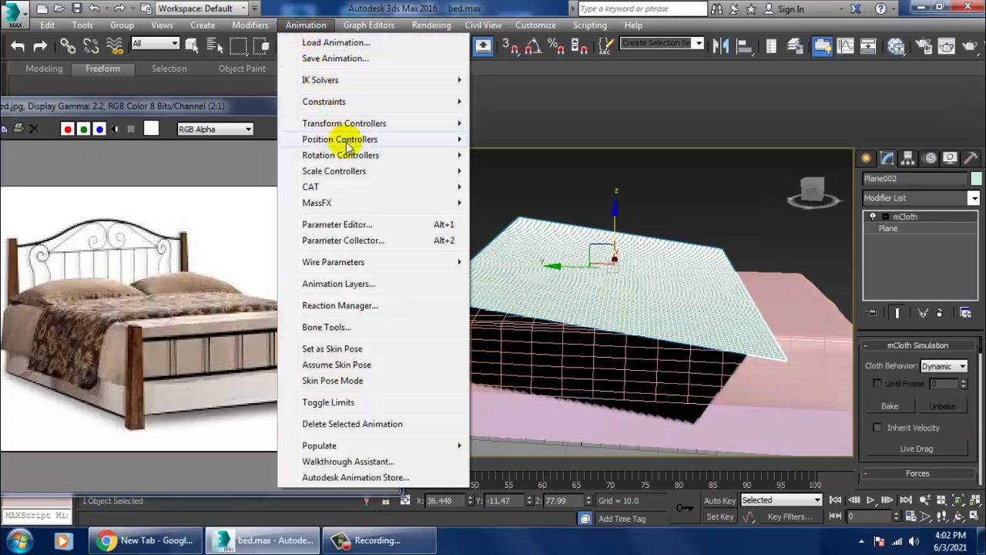
{"action": "mouse_move", "coordinate": [317, 202]}
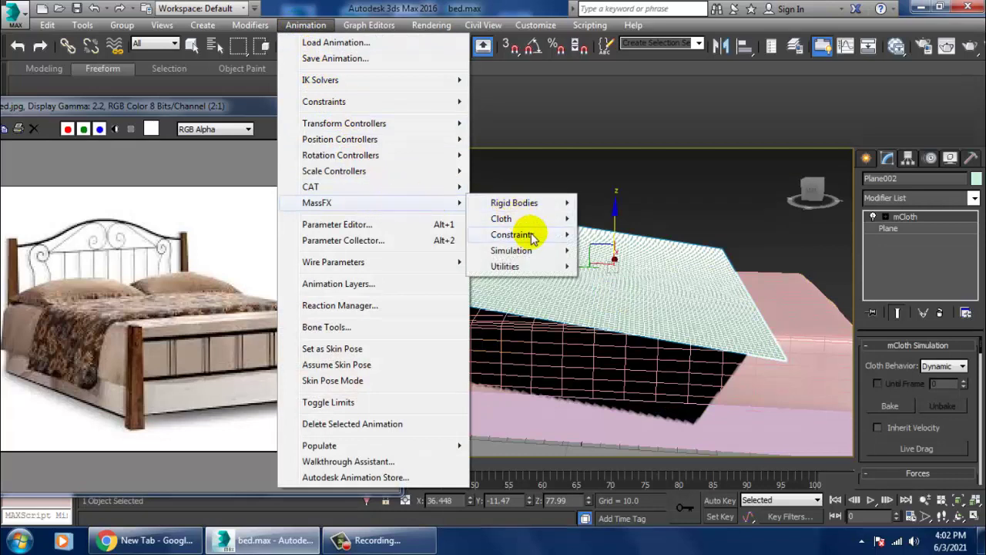
{"action": "mouse_move", "coordinate": [511, 251]}
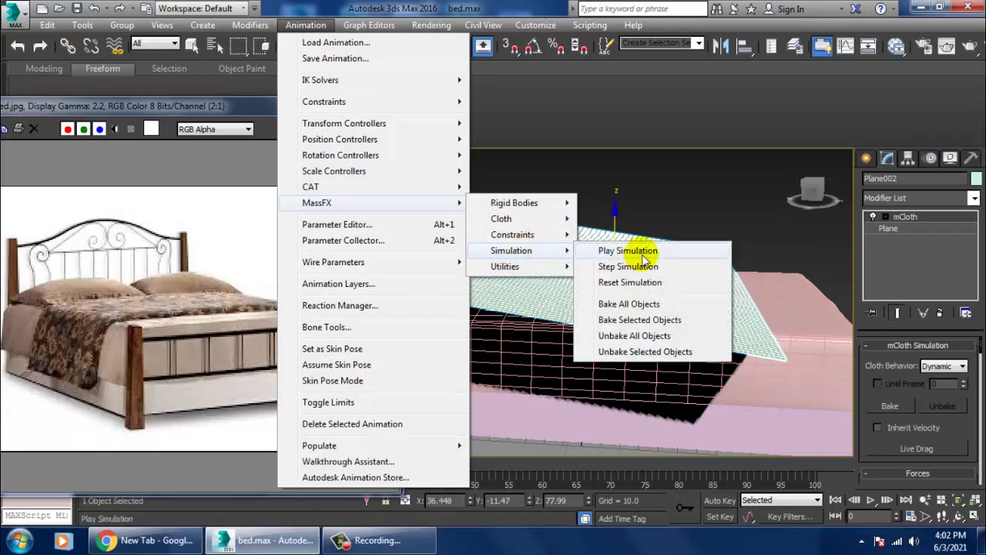
{"action": "left_click", "coordinate": [644, 254]}
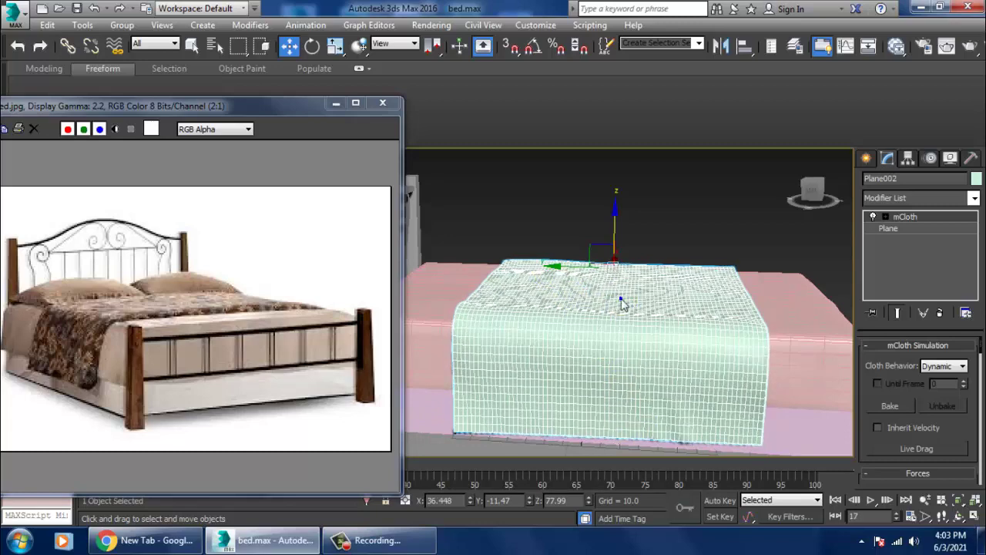
{"action": "right_click", "coordinate": [616, 293]}
{"action": "mouse_move", "coordinate": [647, 441]}
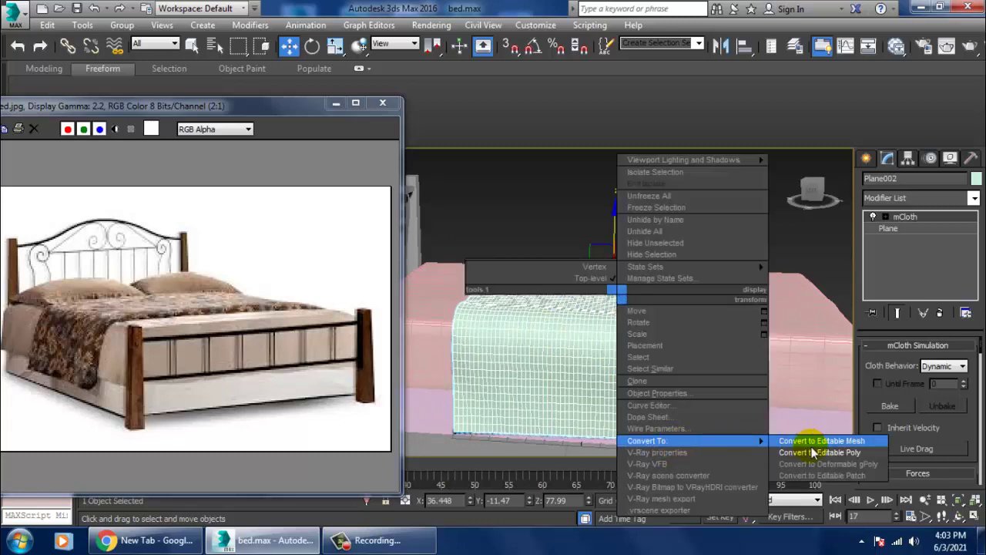
- Collapse the draped Plane002 into an Editable Poly
{"action": "left_click", "coordinate": [817, 452]}
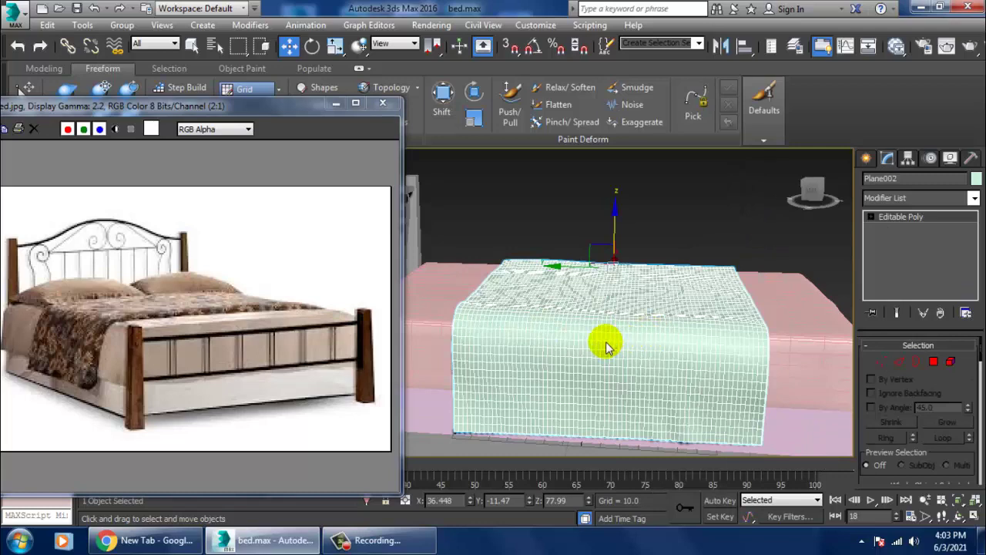
{"action": "key", "text": "ctrl+d"}
{"action": "left_click", "coordinate": [643, 346]}
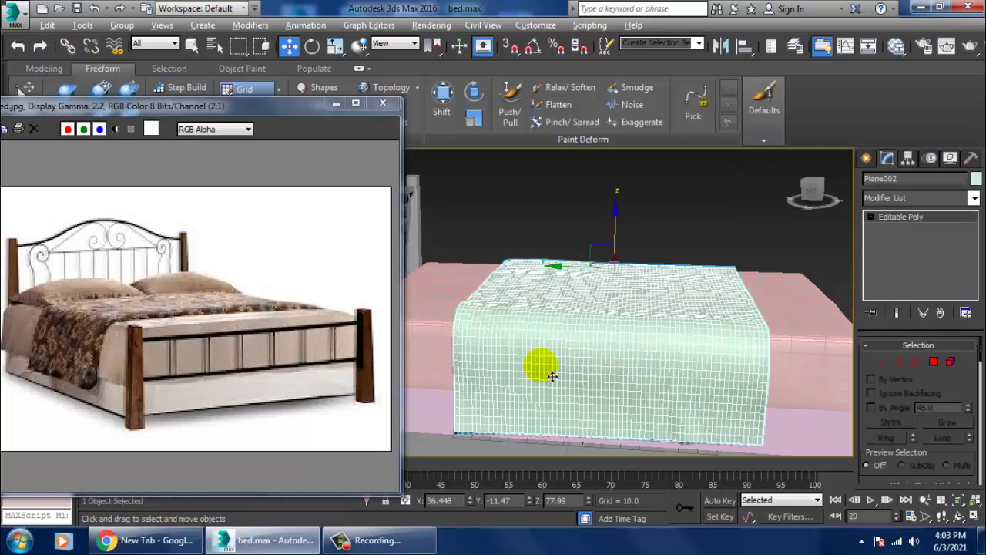
{"action": "middle_click_drag", "start_coordinate": [566, 376], "coordinate": [534, 376], "text": "alt"}
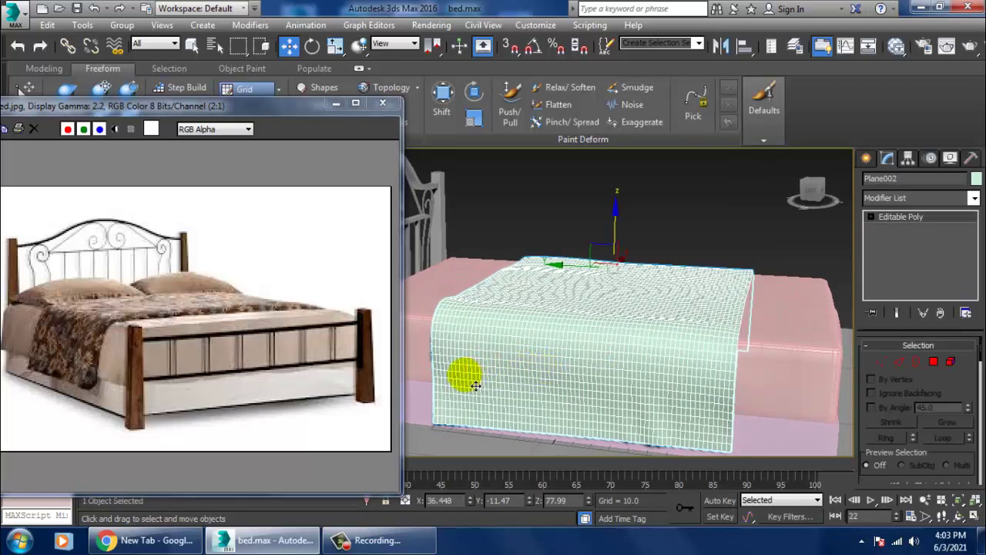
{"action": "middle_click_drag", "start_coordinate": [476, 385], "coordinate": [524, 381], "text": "alt"}
- Step the MassFX simulation so the sheet settles further over the bed
{"action": "left_click", "coordinate": [306, 25]}
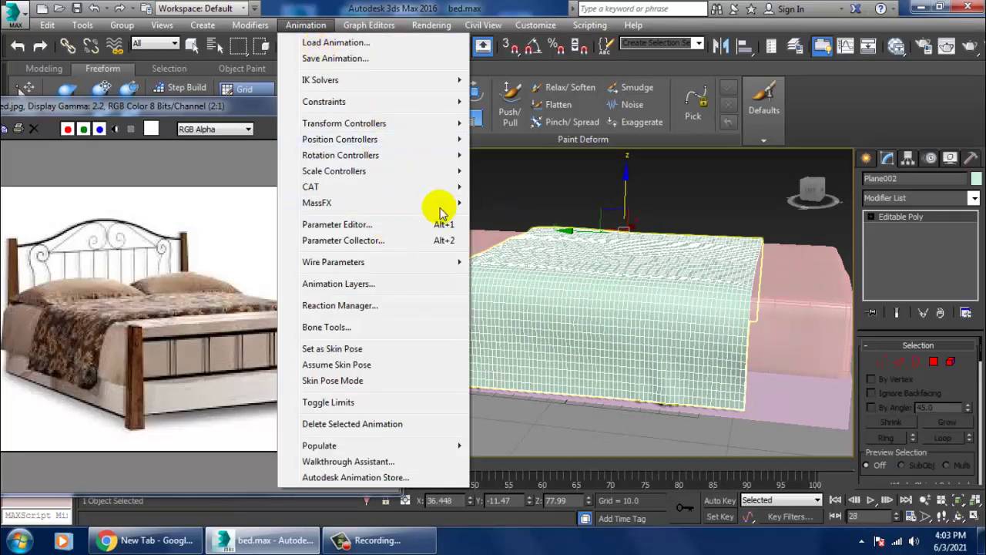
{"action": "mouse_move", "coordinate": [317, 203]}
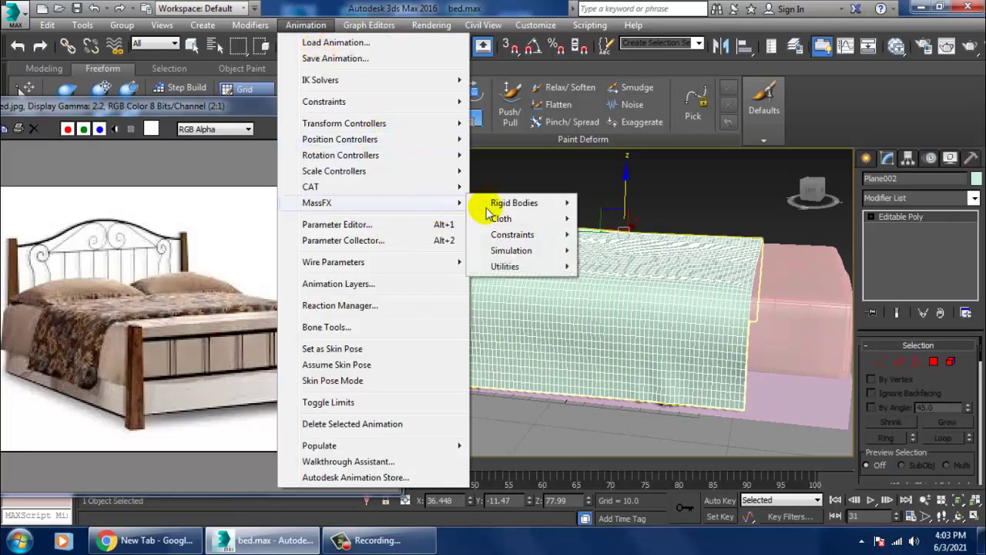
{"action": "mouse_move", "coordinate": [510, 250]}
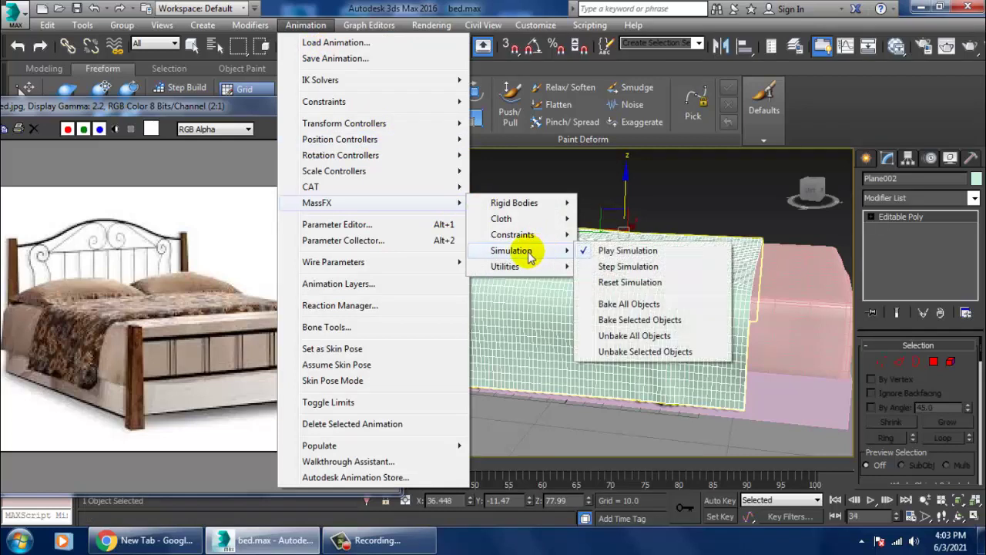
{"action": "left_click", "coordinate": [631, 268]}
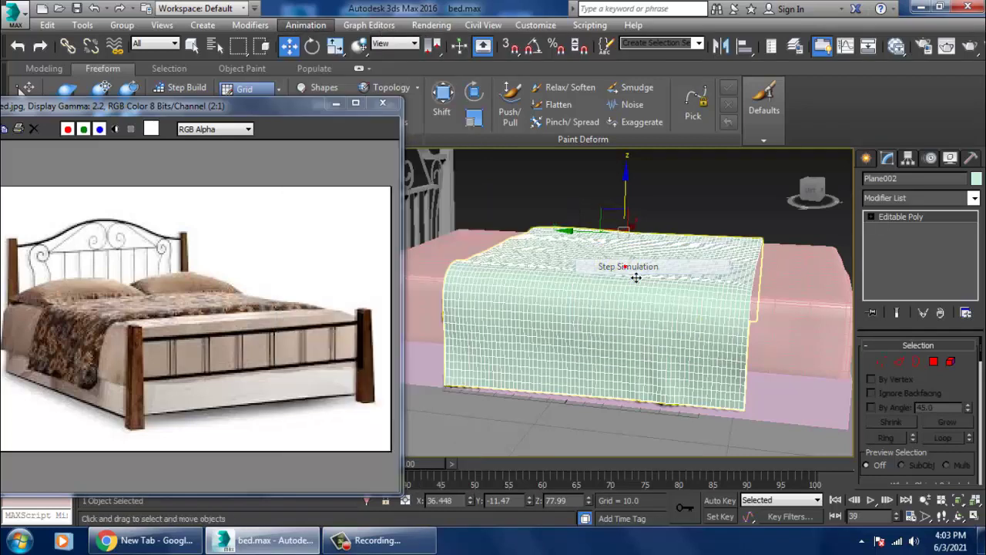
{"action": "mouse_move", "coordinate": [686, 286]}
{"action": "middle_mouse_down", "text": "alt"}
{"action": "mouse_move", "coordinate": [652, 282]}
{"action": "mouse_move", "coordinate": [694, 264]}
{"action": "mouse_move", "coordinate": [671, 249]}
{"action": "mouse_move", "coordinate": [709, 260]}
{"action": "mouse_move", "coordinate": [680, 266]}
{"action": "mouse_move", "coordinate": [644, 254]}
{"action": "mouse_move", "coordinate": [707, 270]}
{"action": "middle_mouse_up", "text": "alt"}
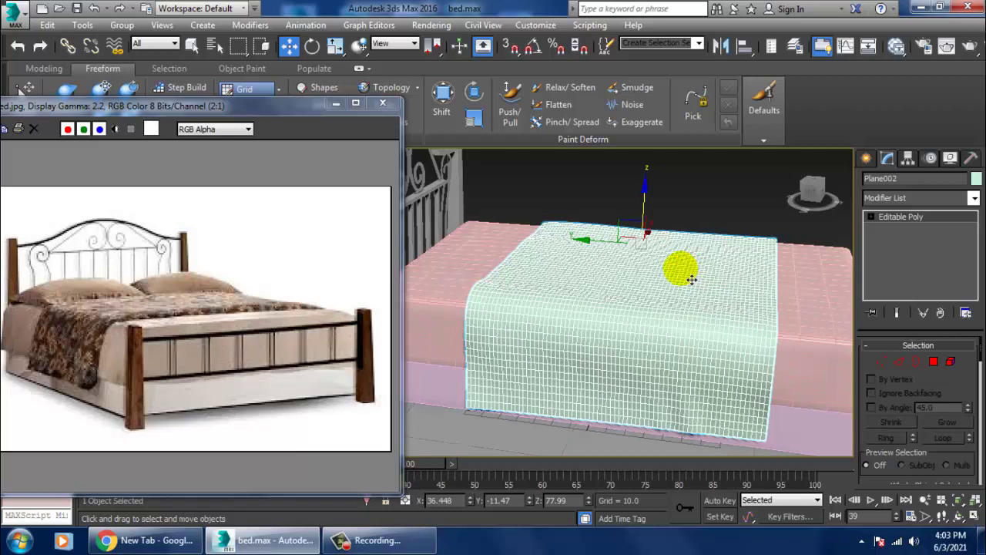
- Add a Shell modifier to the sheet with an Outer Amount of 2.86
{"action": "left_click", "coordinate": [915, 199]}
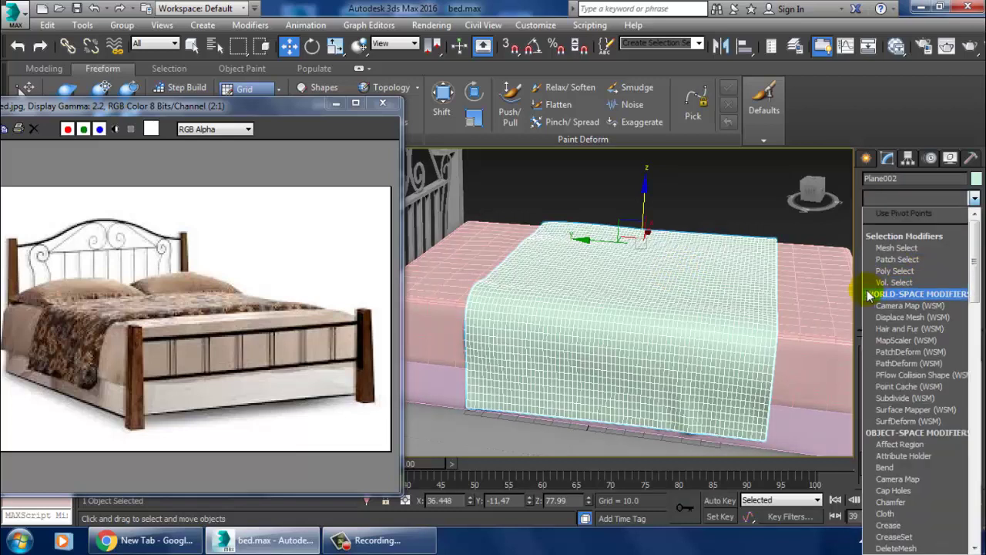
{"action": "type", "text": "sh"}
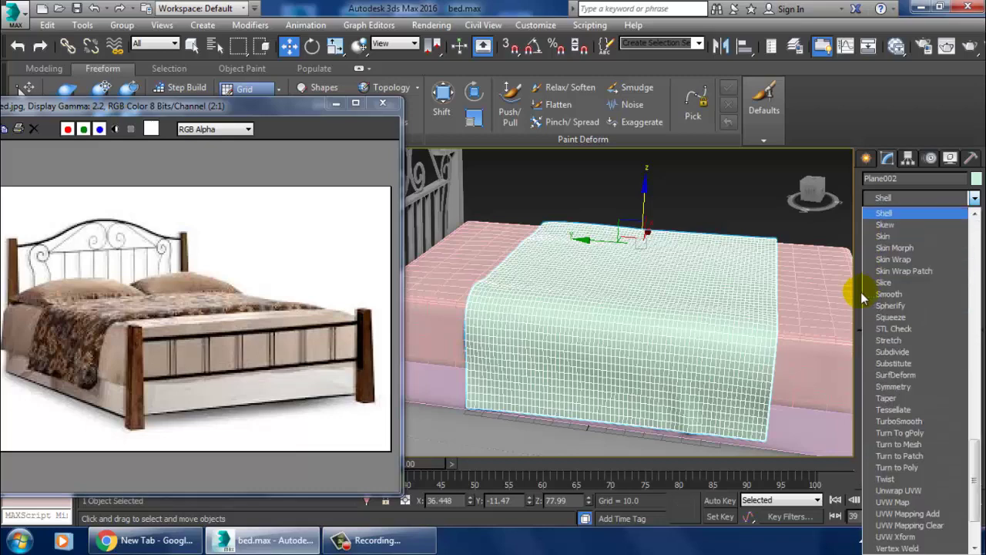
{"action": "key", "text": "Return"}
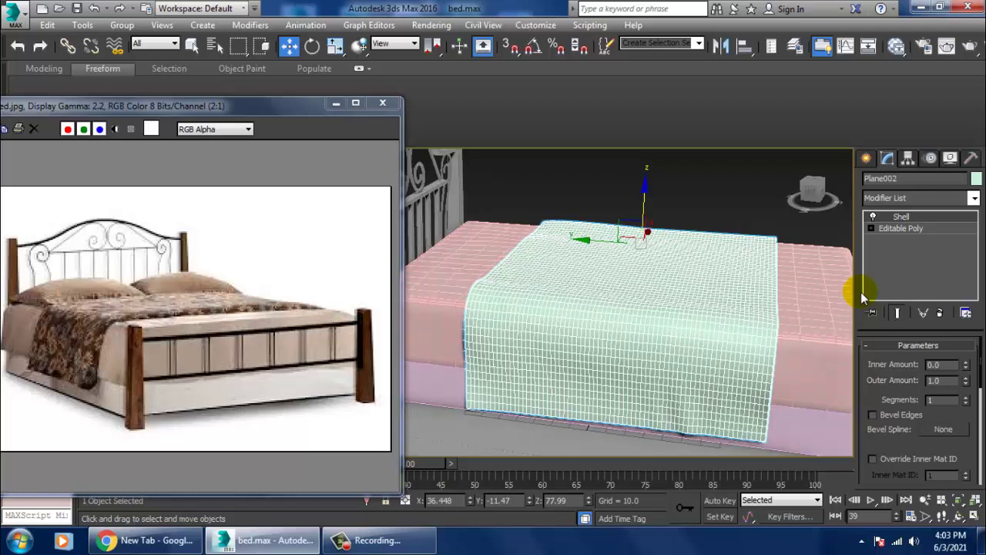
{"action": "mouse_move", "coordinate": [726, 249]}
{"action": "middle_mouse_down", "text": "alt"}
{"action": "mouse_move", "coordinate": [727, 275]}
{"action": "mouse_move", "coordinate": [700, 278]}
{"action": "mouse_move", "coordinate": [655, 205]}
{"action": "mouse_move", "coordinate": [658, 226]}
{"action": "mouse_move", "coordinate": [671, 191]}
{"action": "mouse_move", "coordinate": [660, 249]}
{"action": "mouse_move", "coordinate": [771, 269]}
{"action": "mouse_move", "coordinate": [757, 286]}
{"action": "mouse_move", "coordinate": [689, 269]}
{"action": "mouse_move", "coordinate": [673, 278]}
{"action": "middle_mouse_up", "text": "alt"}
{"action": "scroll", "coordinate": [683, 296], "scroll_direction": "up", "scroll_amount": 3}
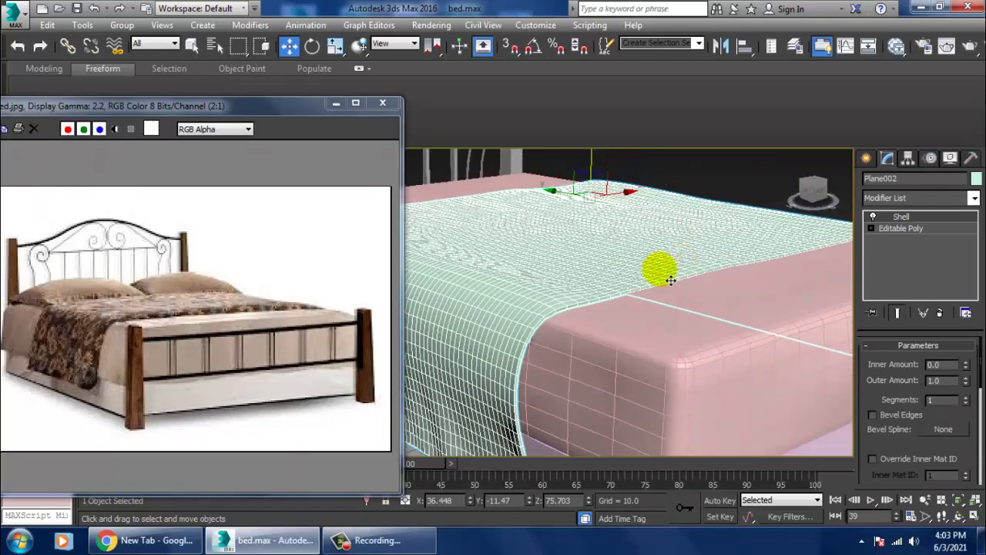
{"action": "right_click", "coordinate": [610, 241]}
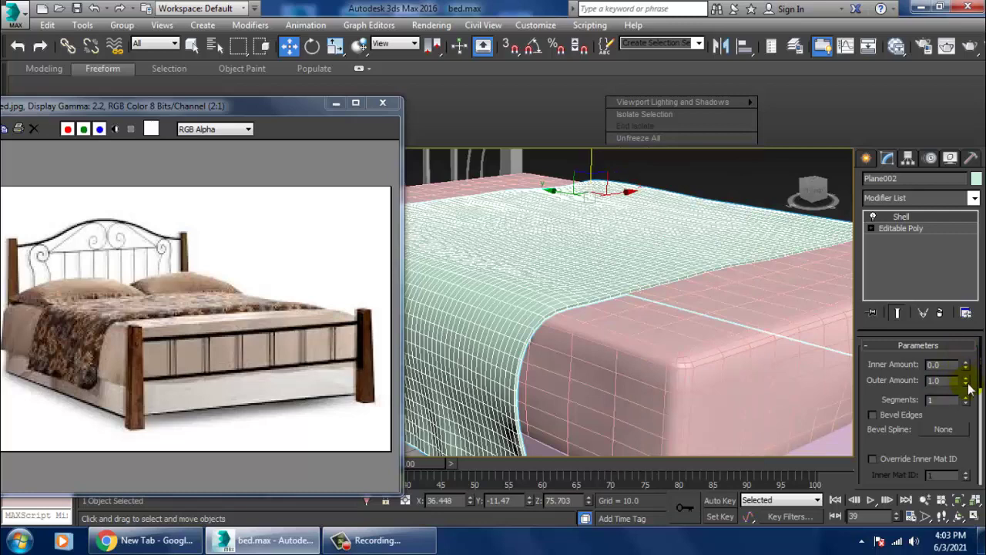
{"action": "mouse_move", "coordinate": [969, 389]}
{"action": "left_mouse_down"}
{"action": "mouse_move", "coordinate": [947, 249]}
{"action": "mouse_move", "coordinate": [765, 279]}
{"action": "left_mouse_up"}
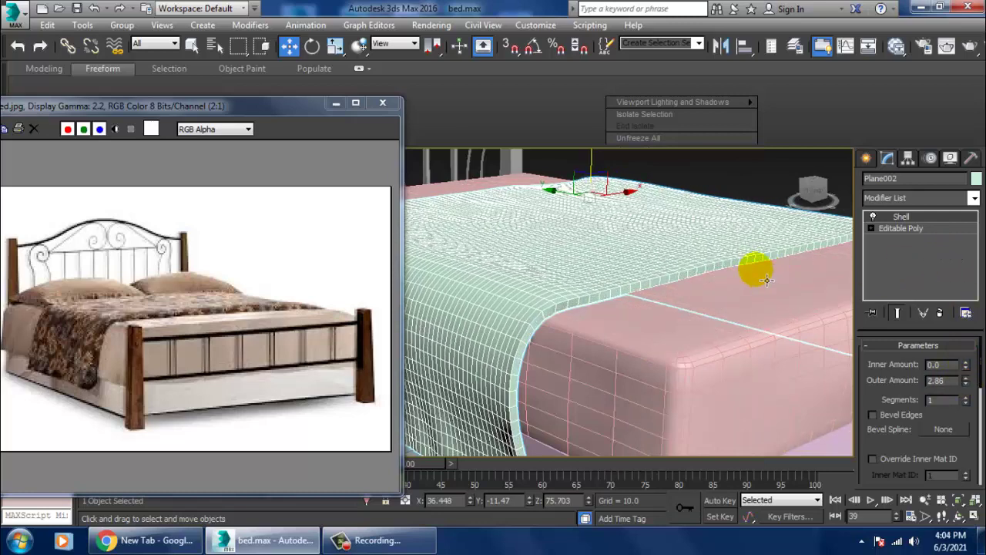
- Collapse the thickened sheet to an Editable Poly and enter Edge mode
{"action": "right_click", "coordinate": [641, 249]}
{"action": "left_click", "coordinate": [840, 403]}
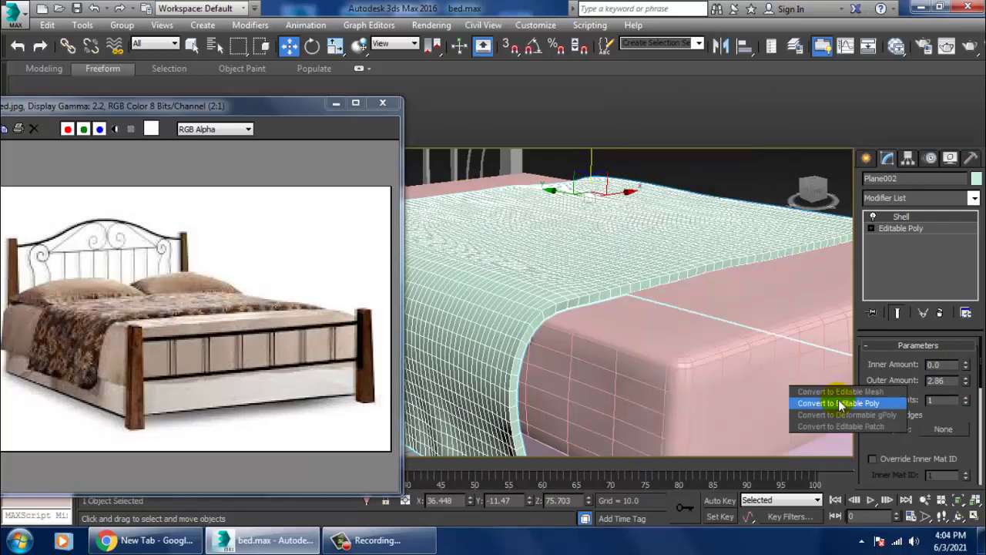
{"action": "left_click", "coordinate": [900, 361]}
{"action": "scroll", "coordinate": [529, 325], "scroll_direction": "up", "scroll_amount": 2}
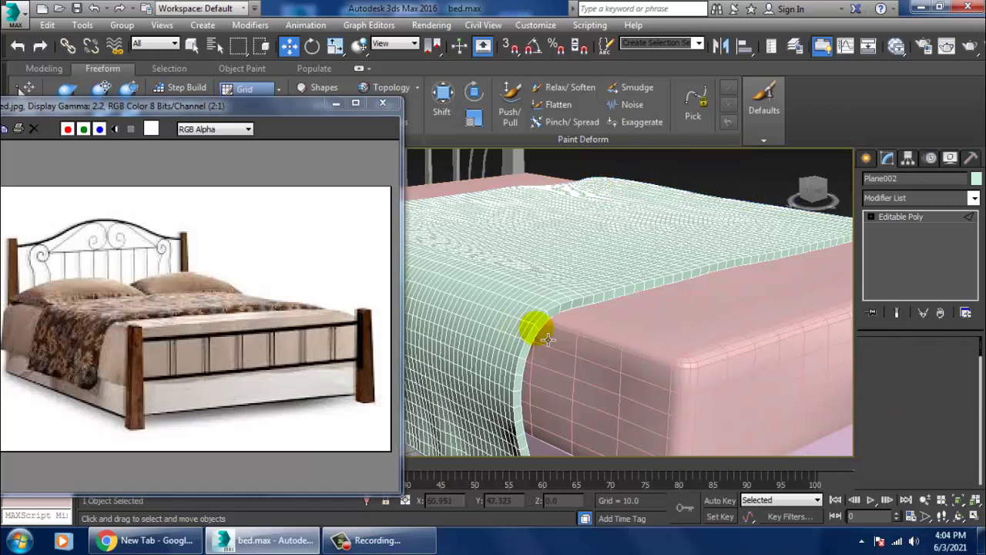
{"action": "scroll", "coordinate": [566, 316], "scroll_direction": "up", "scroll_amount": 2}
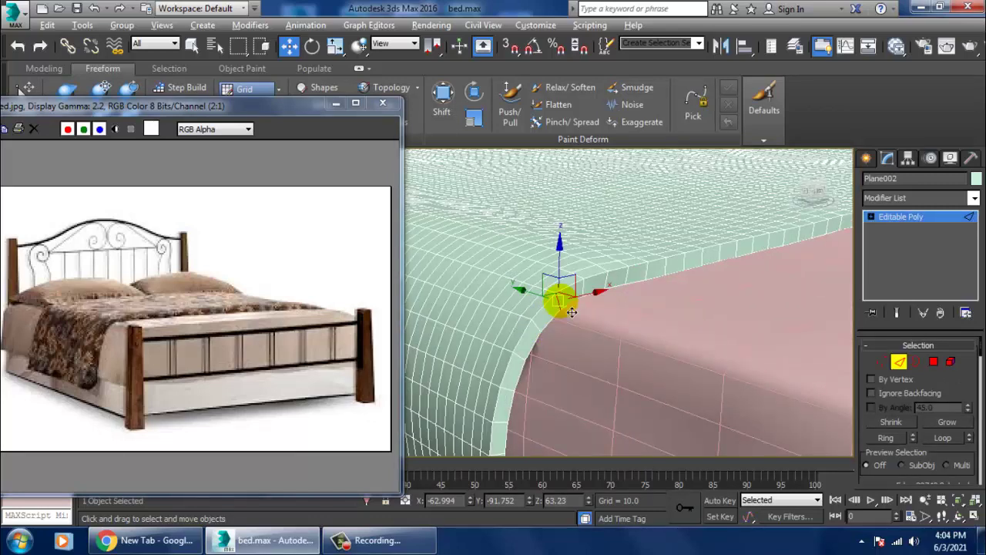
- Connect the sheet's edge ring with 2 segments and Pinch 55 along the folded edge
{"action": "key", "text": "alt+r"}
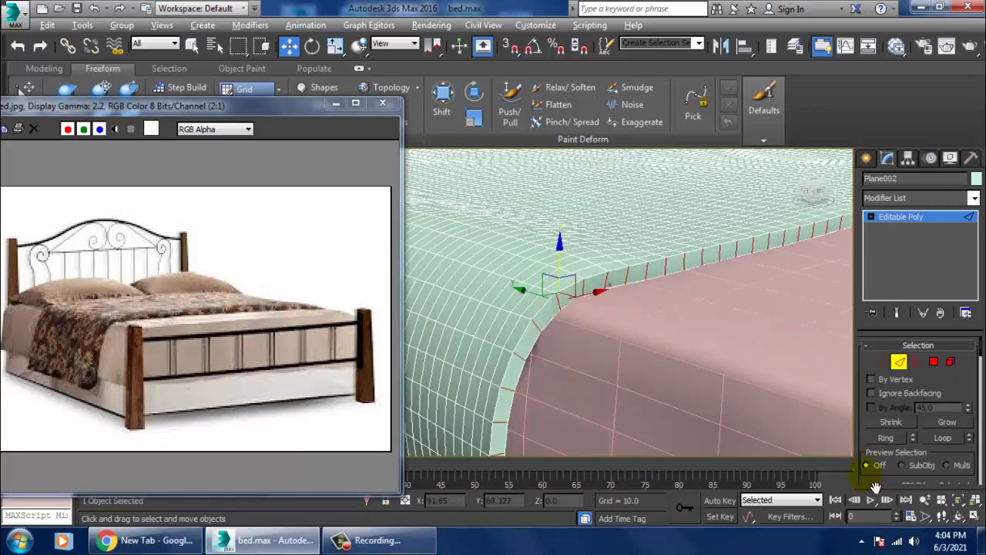
{"action": "scroll", "coordinate": [875, 487], "scroll_direction": "down", "scroll_amount": 5}
{"action": "left_click", "coordinate": [967, 402]}
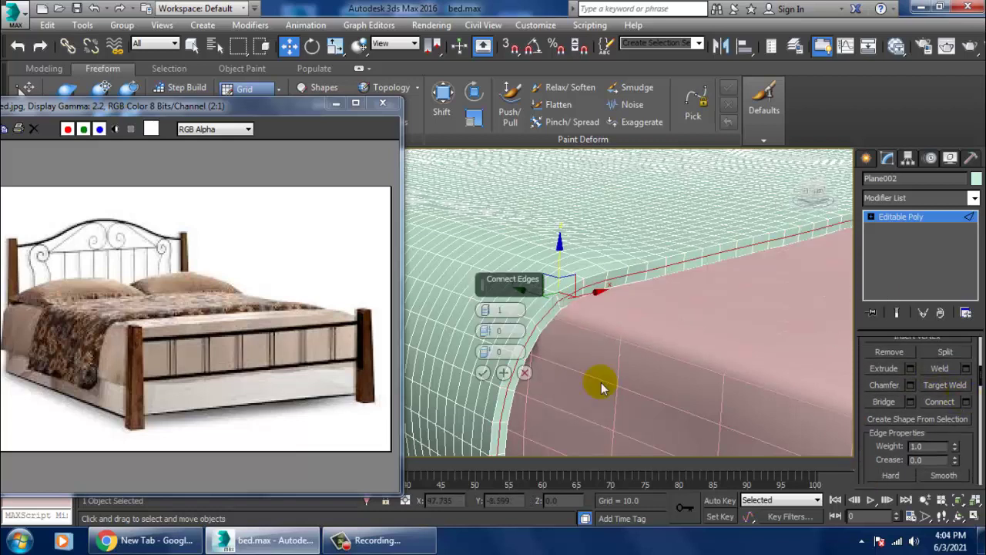
{"action": "left_click_drag", "start_coordinate": [487, 313], "coordinate": [471, 170]}
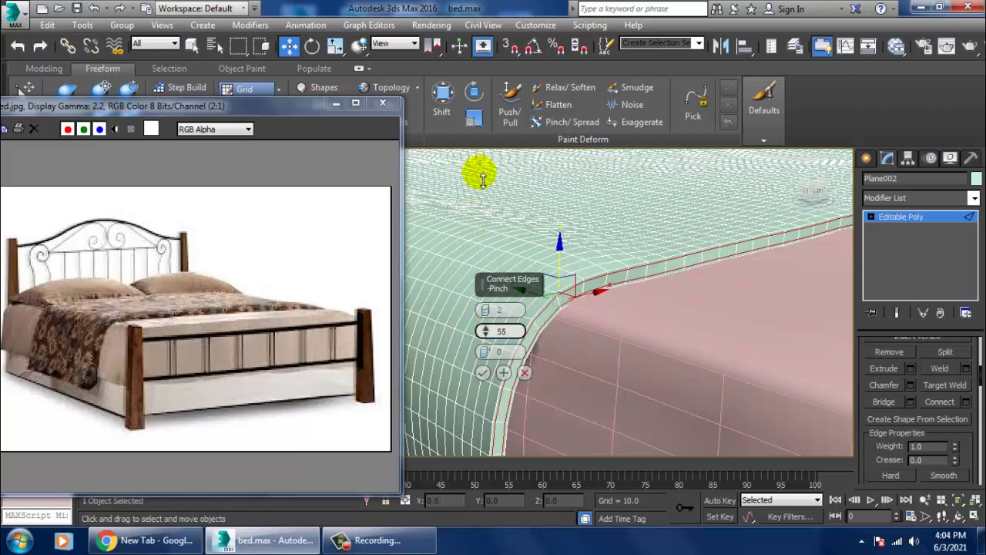
{"action": "left_click", "coordinate": [504, 373]}
{"action": "left_click", "coordinate": [481, 376]}
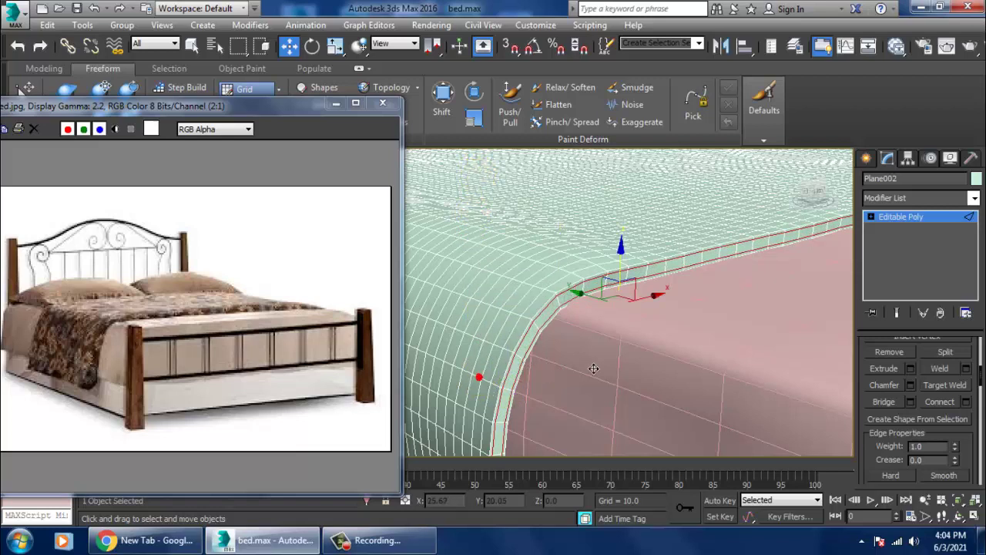
- Add a TurboSmooth modifier to the whole sheet
{"action": "left_click", "coordinate": [919, 218]}
{"action": "left_click", "coordinate": [921, 201]}
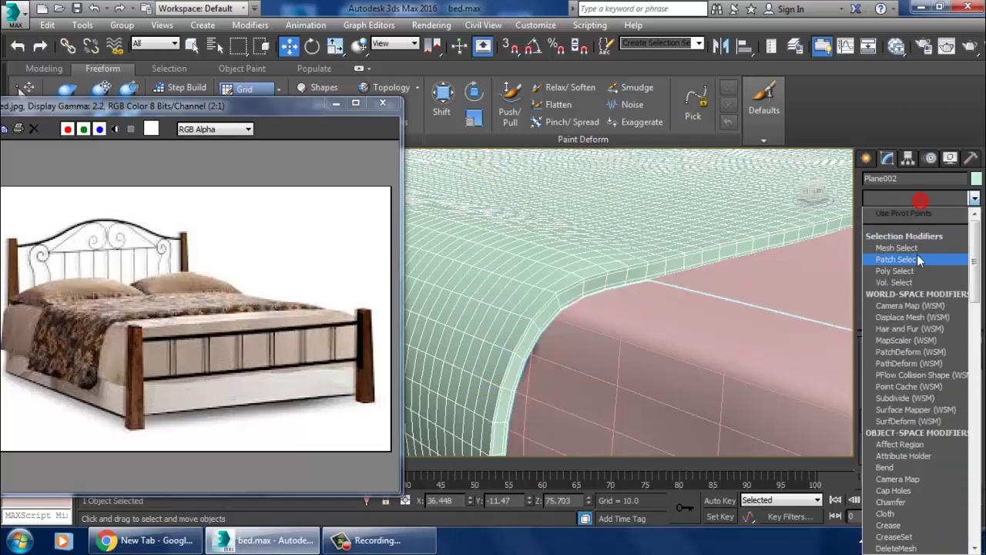
{"action": "type", "text": "tu"}
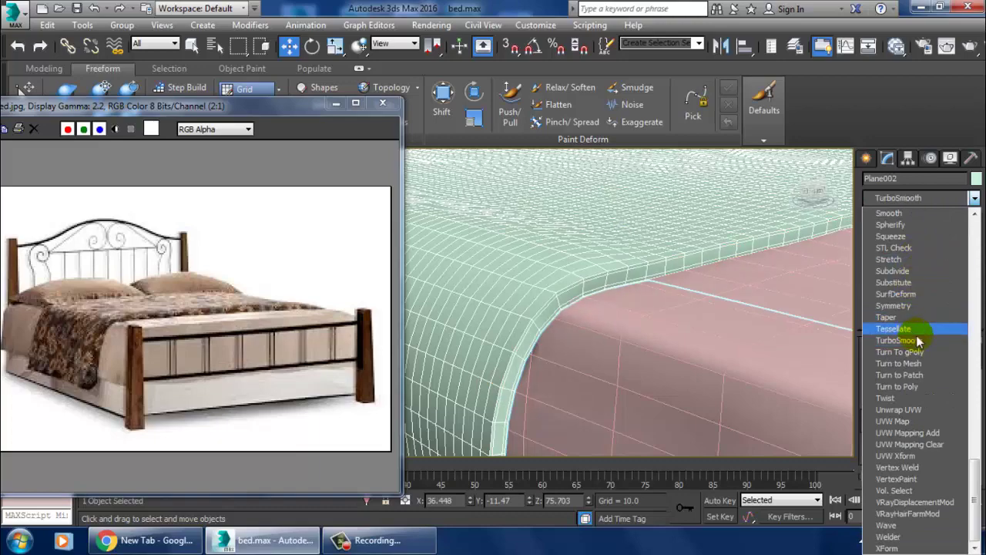
{"action": "left_click", "coordinate": [898, 340]}
{"action": "scroll", "coordinate": [621, 324], "scroll_direction": "down", "scroll_amount": 5}
{"action": "scroll", "coordinate": [671, 301], "scroll_direction": "down", "scroll_amount": 2}
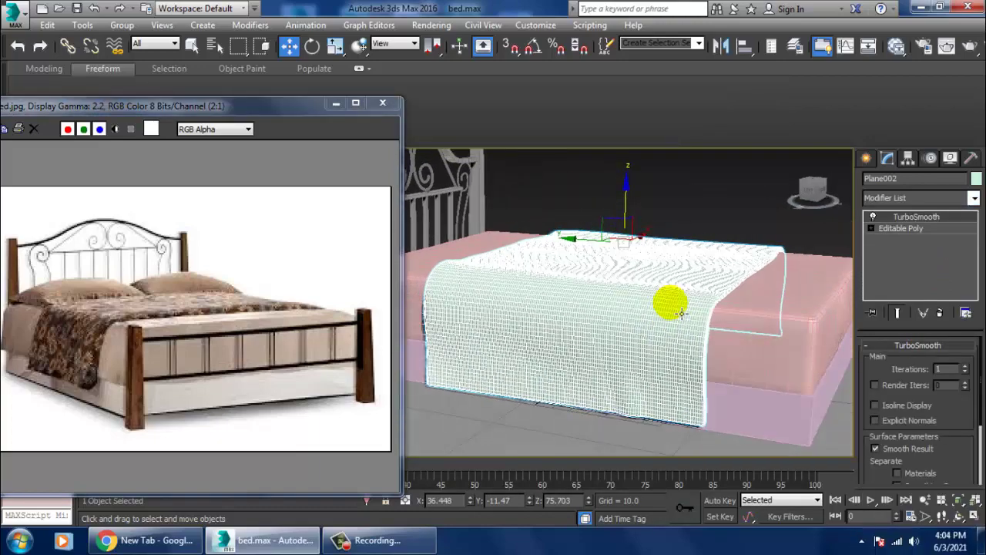
- Collapse the smoothed sheet, Plane002, into an Editable Poly
{"action": "left_click", "coordinate": [645, 279]}
{"action": "scroll", "coordinate": [641, 292], "scroll_direction": "up", "scroll_amount": 2}
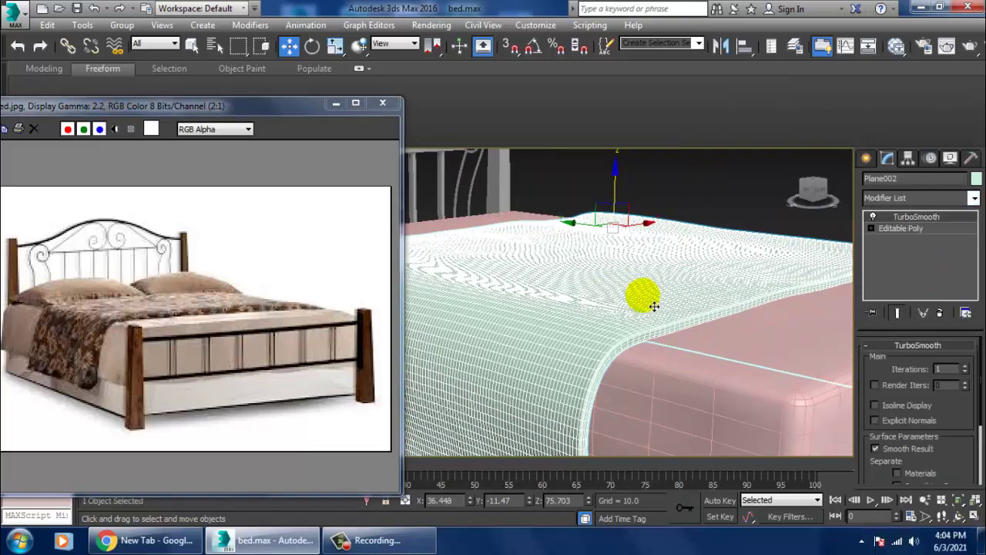
{"action": "scroll", "coordinate": [654, 307], "scroll_direction": "up", "scroll_amount": 2}
{"action": "scroll", "coordinate": [655, 307], "scroll_direction": "up", "scroll_amount": 2}
{"action": "scroll", "coordinate": [760, 319], "scroll_direction": "down", "scroll_amount": 2}
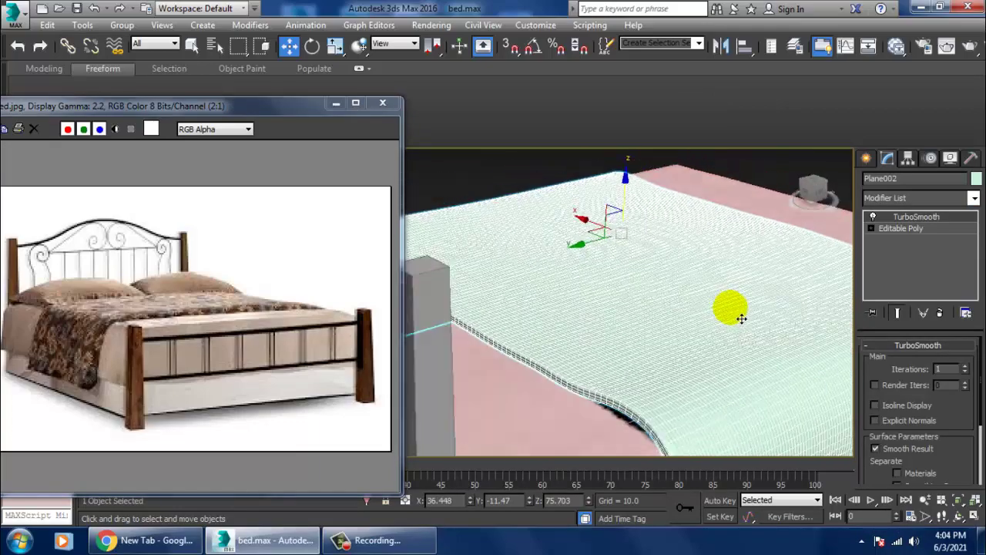
{"action": "scroll", "coordinate": [727, 308], "scroll_direction": "up", "scroll_amount": 1}
{"action": "scroll", "coordinate": [649, 319], "scroll_direction": "down", "scroll_amount": 4}
{"action": "scroll", "coordinate": [673, 336], "scroll_direction": "up", "scroll_amount": 3}
{"action": "scroll", "coordinate": [654, 329], "scroll_direction": "up", "scroll_amount": 1}
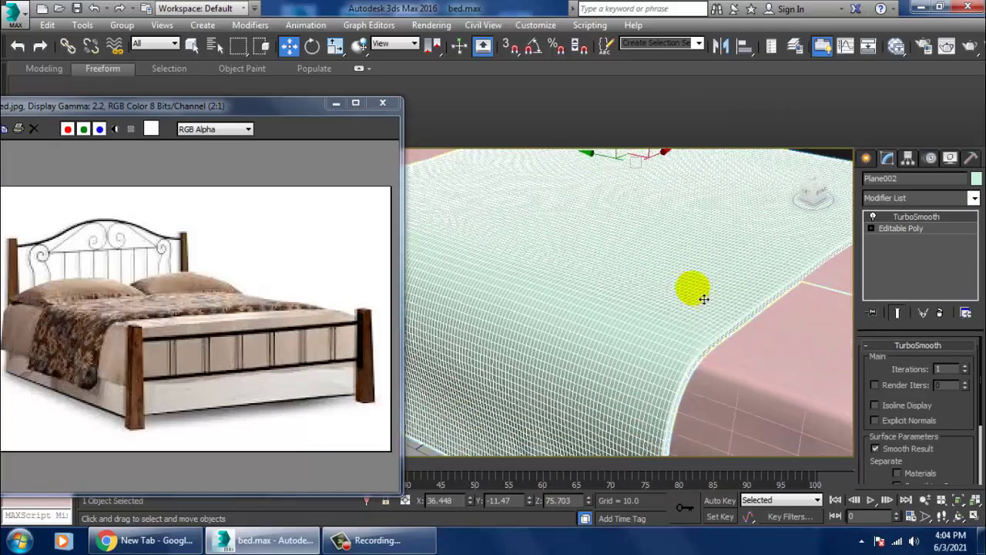
{"action": "middle_click_drag", "start_coordinate": [708, 303], "coordinate": [711, 300]}
{"action": "right_click", "coordinate": [682, 264]}
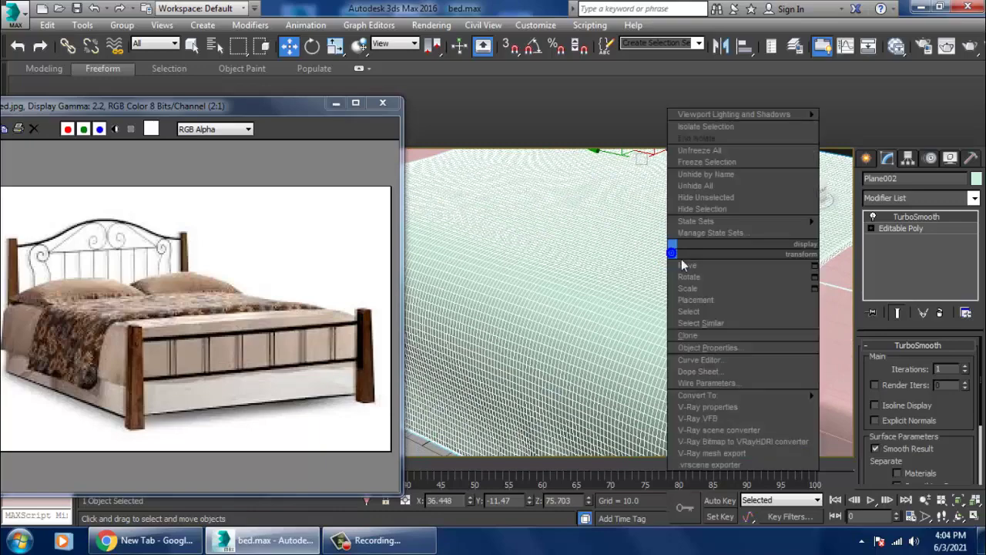
{"action": "left_click", "coordinate": [905, 406]}
{"action": "scroll", "coordinate": [693, 328], "scroll_direction": "down", "scroll_amount": 3}
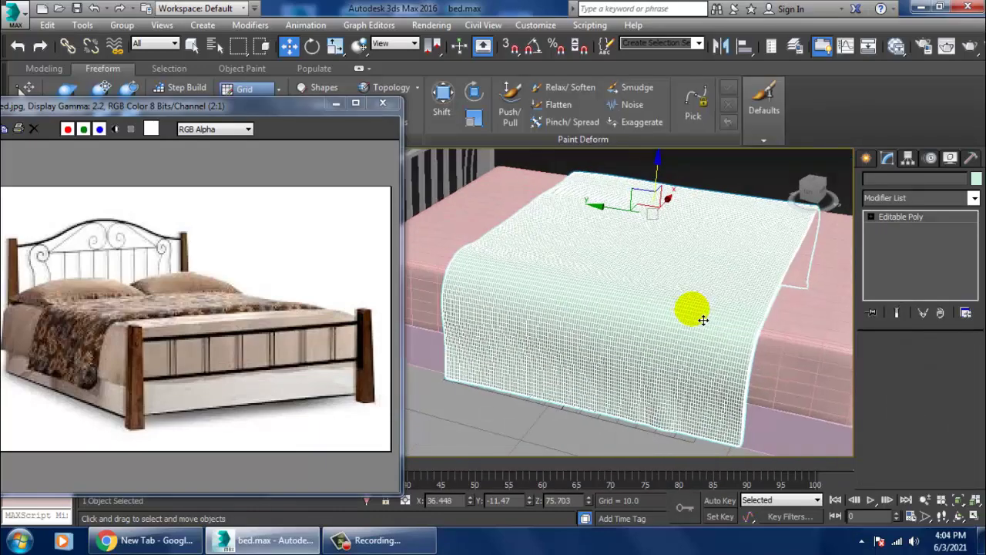
{"action": "scroll", "coordinate": [709, 300], "scroll_direction": "down", "scroll_amount": 3}
- Select the sheet and paint a first Noise paint-deform stroke across it
{"action": "scroll", "coordinate": [720, 278], "scroll_direction": "up", "scroll_amount": 5}
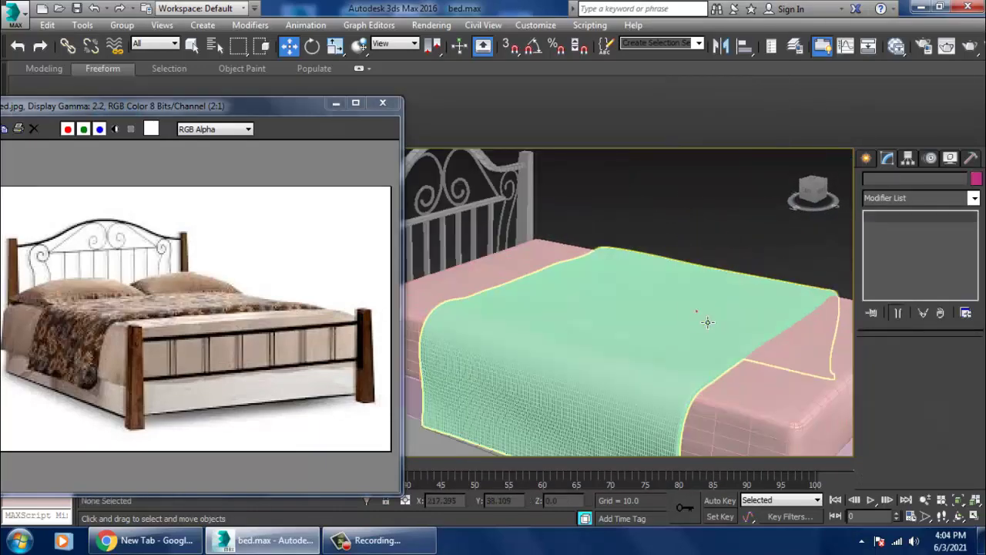
{"action": "left_click", "coordinate": [695, 313]}
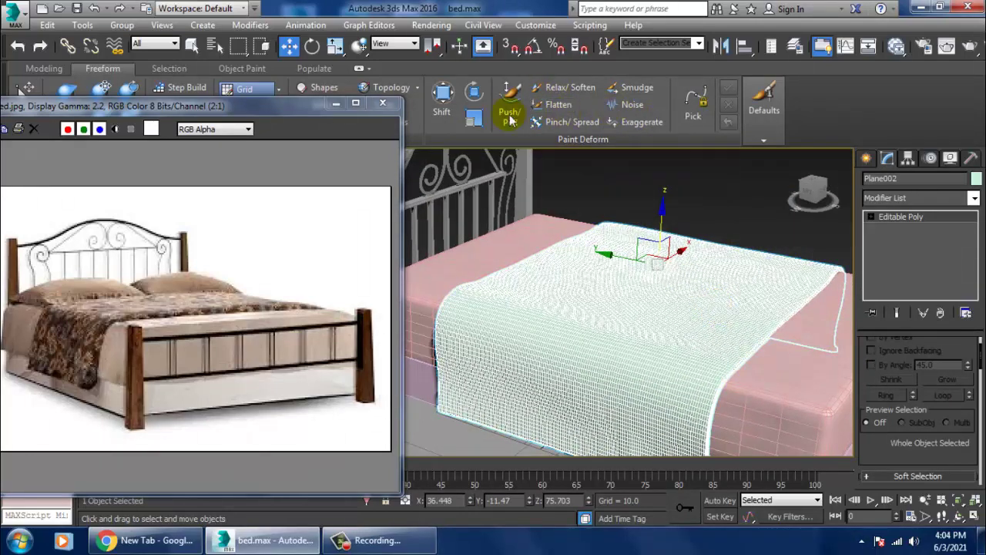
{"action": "left_click", "coordinate": [629, 106]}
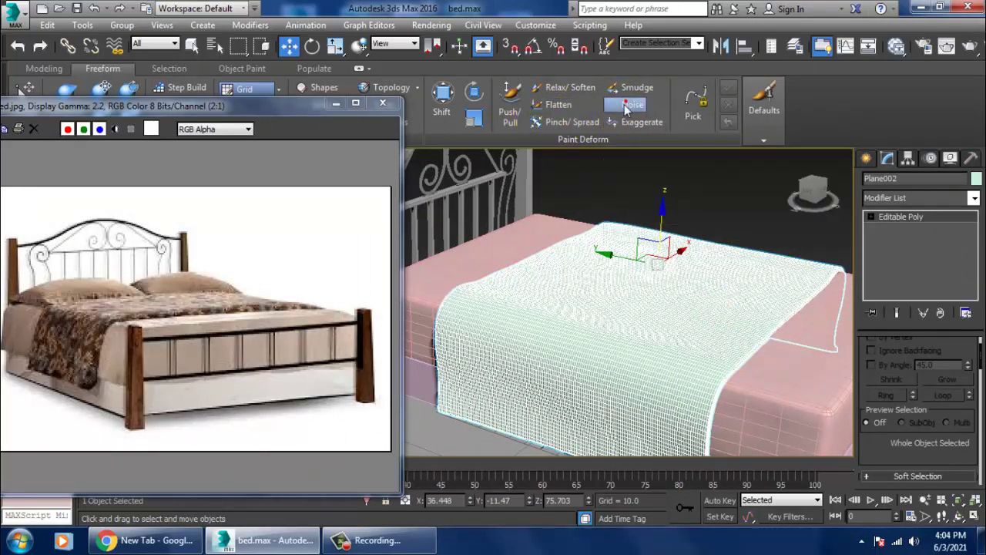
{"action": "mouse_move", "coordinate": [540, 337]}
{"action": "left_mouse_down"}
{"action": "mouse_move", "coordinate": [728, 242]}
{"action": "mouse_move", "coordinate": [715, 345]}
{"action": "mouse_move", "coordinate": [716, 264]}
{"action": "left_mouse_up"}
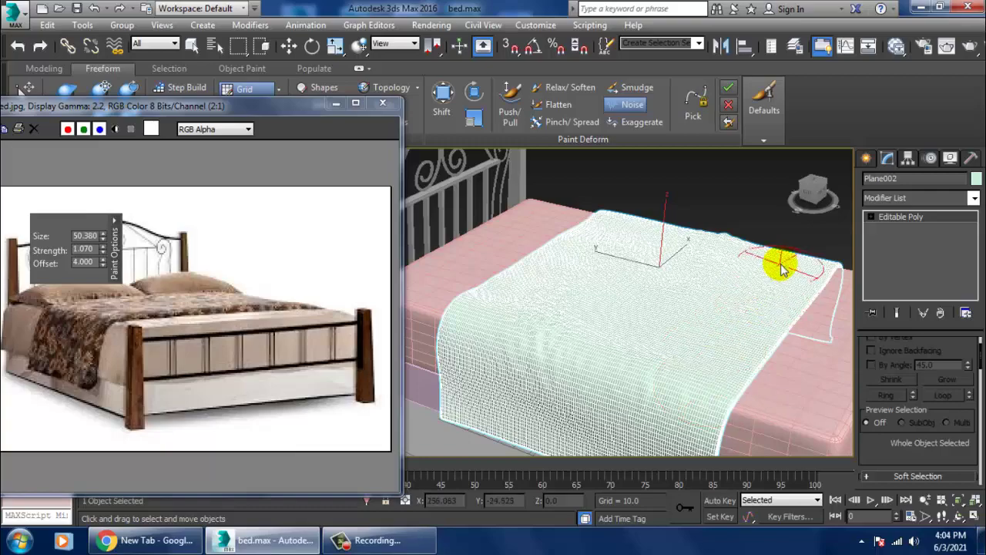
{"action": "middle_click_drag", "start_coordinate": [716, 264], "coordinate": [736, 322], "text": "alt"}
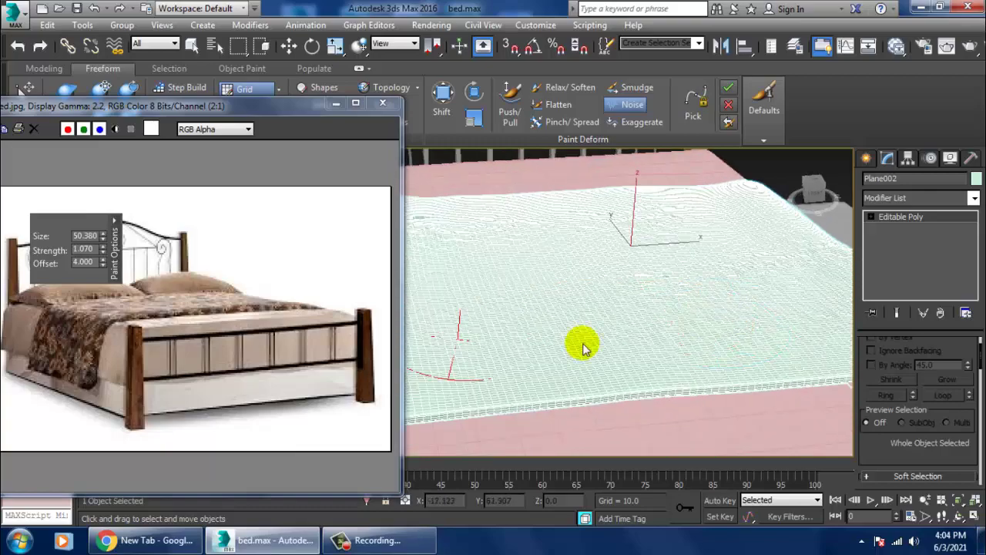
{"action": "middle_click_drag", "start_coordinate": [584, 346], "coordinate": [645, 380], "text": "alt"}
{"action": "scroll", "coordinate": [947, 347], "scroll_direction": "down", "scroll_amount": 1}
{"action": "mouse_move", "coordinate": [843, 348]}
{"action": "middle_mouse_down", "text": "alt"}
{"action": "mouse_move", "coordinate": [788, 348]}
{"action": "mouse_move", "coordinate": [632, 279]}
{"action": "middle_mouse_up", "text": "alt"}
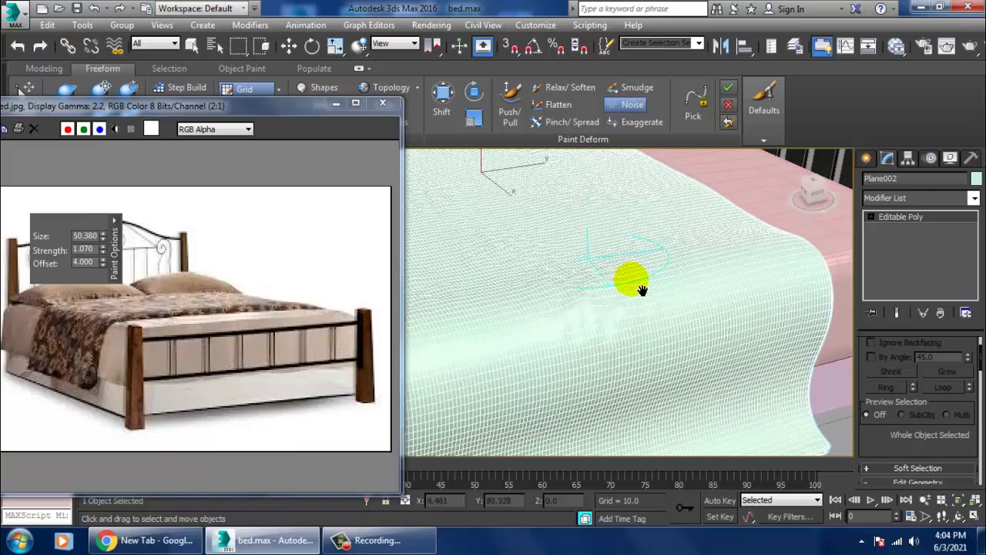
- Paint more Noise wrinkles across the rest of the sheet, then inspect them close up
{"action": "left_click_drag", "start_coordinate": [660, 359], "coordinate": [694, 330]}
{"action": "middle_click_drag", "start_coordinate": [610, 329], "coordinate": [640, 308], "text": "alt"}
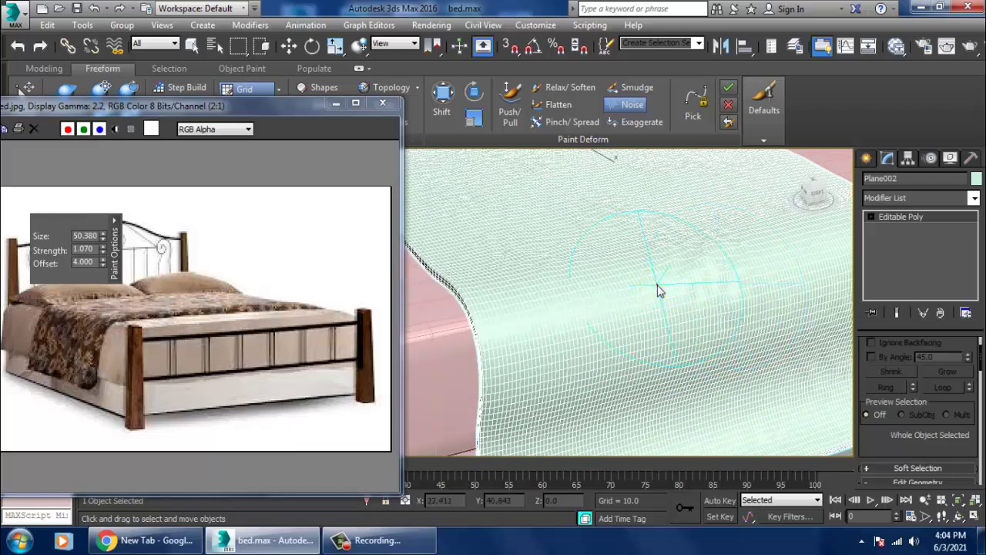
{"action": "left_click_drag", "start_coordinate": [652, 408], "coordinate": [635, 354]}
{"action": "middle_click_drag", "start_coordinate": [636, 354], "coordinate": [630, 329], "text": "alt"}
{"action": "mouse_move", "coordinate": [631, 327]}
{"action": "left_mouse_down"}
{"action": "mouse_move", "coordinate": [732, 309]}
{"action": "mouse_move", "coordinate": [796, 362]}
{"action": "mouse_move", "coordinate": [649, 363]}
{"action": "left_mouse_up"}
{"action": "left_click_drag", "start_coordinate": [749, 282], "coordinate": [717, 352]}
{"action": "middle_click_drag", "start_coordinate": [716, 351], "coordinate": [826, 301], "text": "alt"}
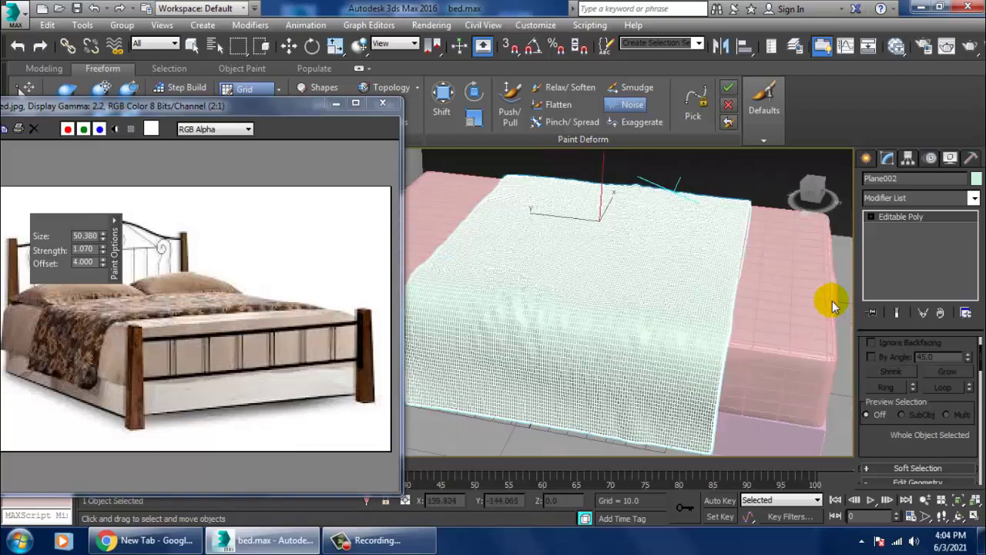
{"action": "scroll", "coordinate": [720, 315], "scroll_direction": "up", "scroll_amount": 2}
{"action": "left_click_drag", "start_coordinate": [719, 315], "coordinate": [720, 297]}
{"action": "scroll", "coordinate": [686, 306], "scroll_direction": "up", "scroll_amount": 3}
{"action": "scroll", "coordinate": [685, 306], "scroll_direction": "down", "scroll_amount": 2}
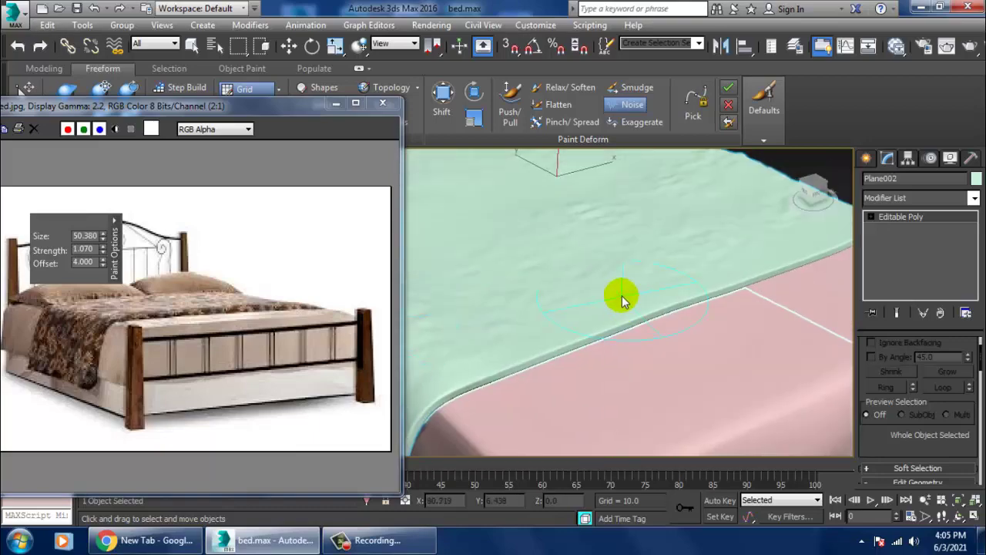
{"action": "scroll", "coordinate": [686, 306], "scroll_direction": "down", "scroll_amount": 3}
{"action": "scroll", "coordinate": [684, 308], "scroll_direction": "up", "scroll_amount": 4}
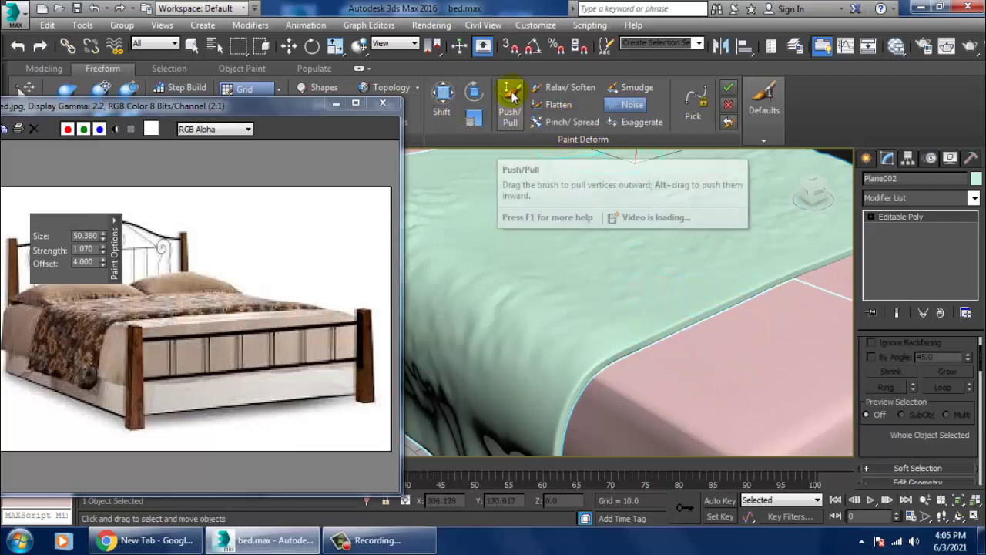
- Brush Relax/Soften along the sheet's folded edges from several angles around the bed
{"action": "left_click", "coordinate": [544, 87]}
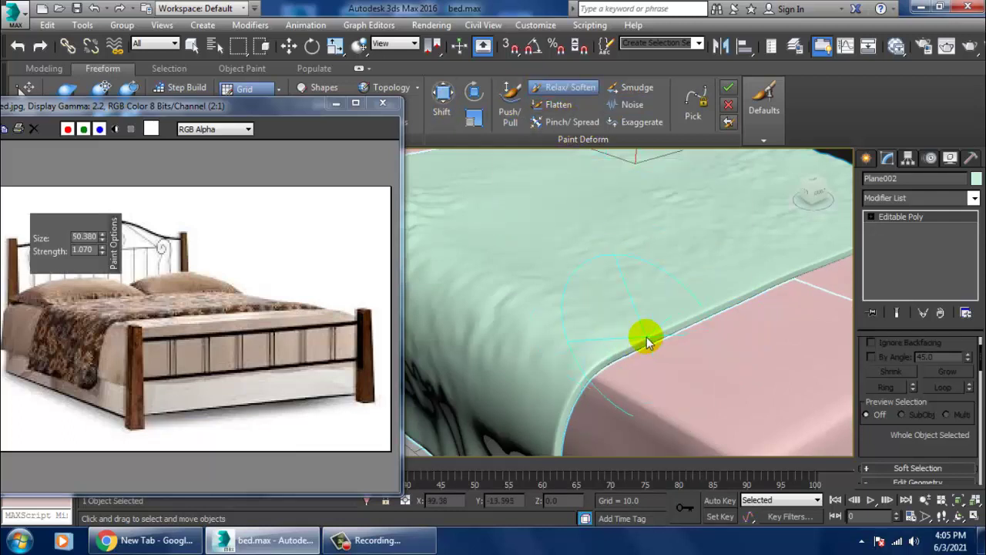
{"action": "mouse_move", "coordinate": [647, 343]}
{"action": "left_mouse_down"}
{"action": "mouse_move", "coordinate": [612, 373]}
{"action": "mouse_move", "coordinate": [558, 477]}
{"action": "left_mouse_up"}
{"action": "middle_click_drag", "start_coordinate": [703, 327], "coordinate": [583, 344], "text": "alt"}
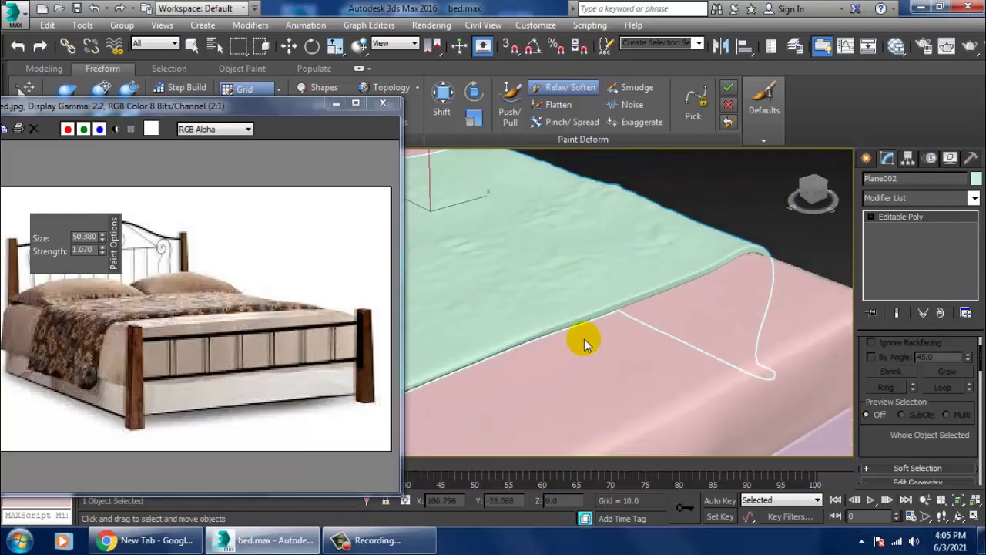
{"action": "left_click_drag", "start_coordinate": [594, 310], "coordinate": [759, 280]}
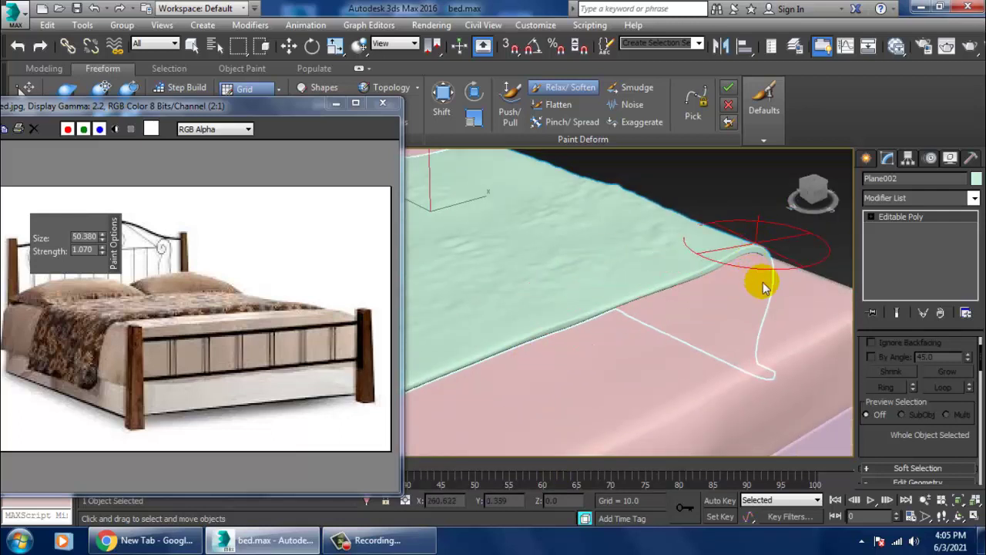
{"action": "mouse_move", "coordinate": [760, 279]}
{"action": "middle_mouse_down", "text": "alt"}
{"action": "mouse_move", "coordinate": [599, 349]}
{"action": "mouse_move", "coordinate": [722, 286]}
{"action": "middle_mouse_up", "text": "alt"}
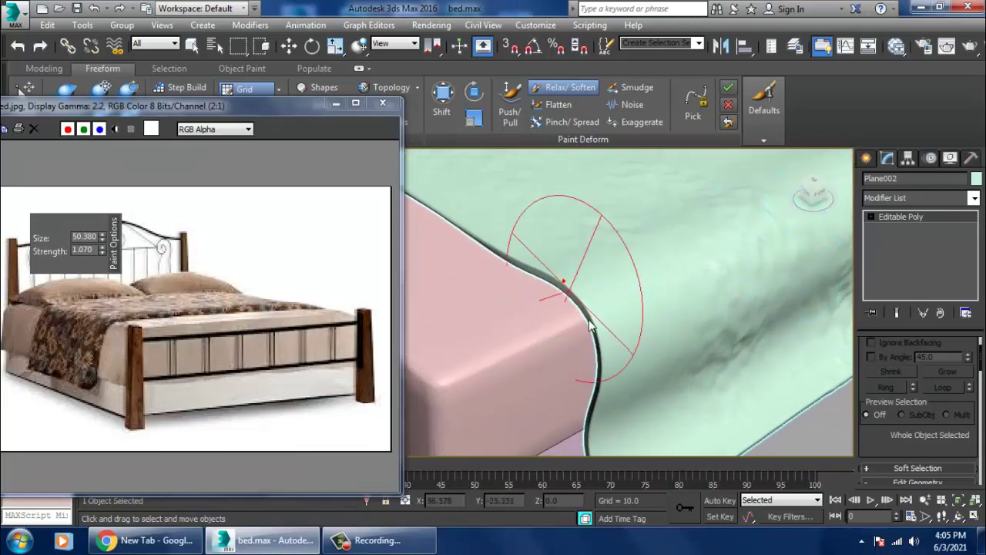
{"action": "mouse_move", "coordinate": [589, 396]}
{"action": "middle_mouse_down", "text": "alt"}
{"action": "mouse_move", "coordinate": [595, 354]}
{"action": "mouse_move", "coordinate": [717, 336]}
{"action": "middle_mouse_up", "text": "alt"}
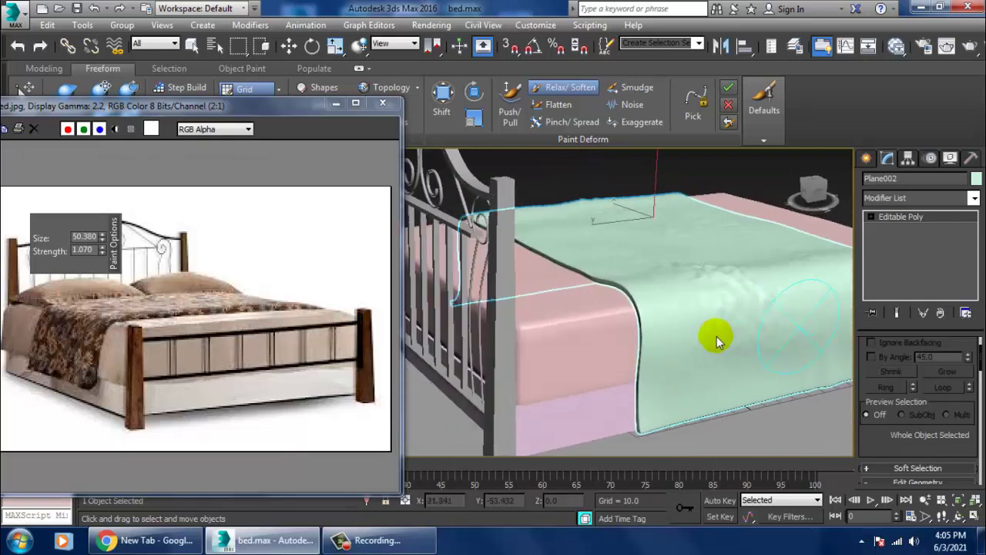
{"action": "mouse_move", "coordinate": [646, 414]}
{"action": "middle_mouse_down", "text": "alt"}
{"action": "mouse_move", "coordinate": [622, 290]}
{"action": "mouse_move", "coordinate": [577, 269]}
{"action": "mouse_move", "coordinate": [529, 269]}
{"action": "mouse_move", "coordinate": [598, 340]}
{"action": "middle_mouse_up", "text": "alt"}
{"action": "left_click_drag", "start_coordinate": [575, 354], "coordinate": [517, 279]}
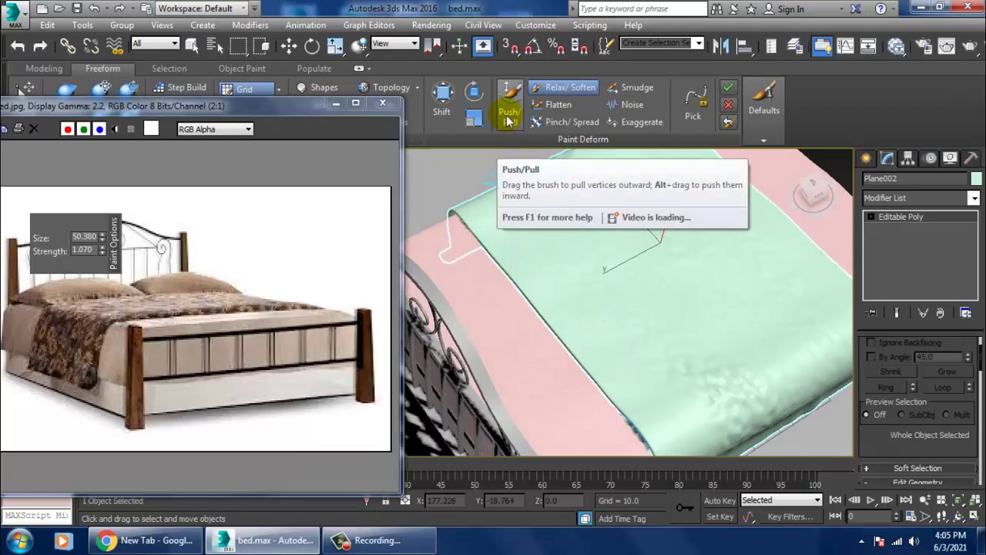
- With the Shift brush, pull the sheet's right edge and front-right corner down over the side
{"action": "left_click", "coordinate": [441, 100]}
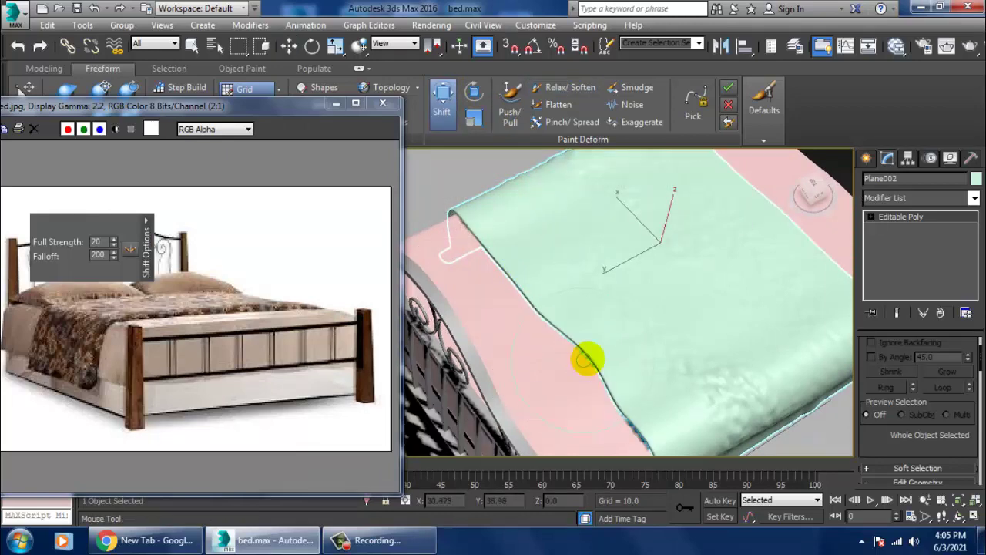
{"action": "mouse_move", "coordinate": [584, 356]}
{"action": "middle_mouse_down", "text": "alt"}
{"action": "mouse_move", "coordinate": [594, 326]}
{"action": "mouse_move", "coordinate": [561, 260]}
{"action": "mouse_move", "coordinate": [583, 409]}
{"action": "mouse_move", "coordinate": [677, 274]}
{"action": "middle_mouse_up", "text": "alt"}
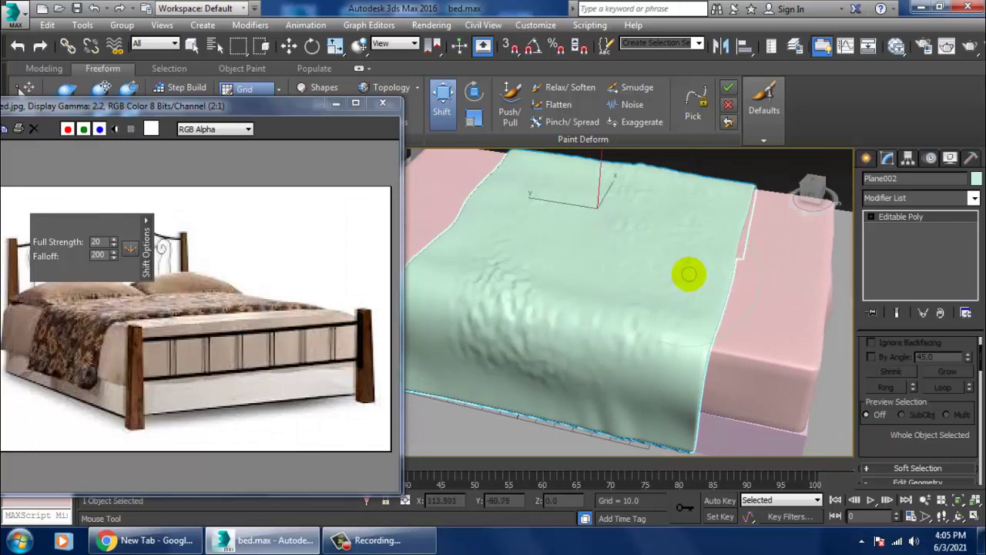
{"action": "left_click_drag", "start_coordinate": [689, 275], "coordinate": [678, 379]}
{"action": "mouse_move", "coordinate": [678, 378]}
{"action": "middle_mouse_down", "text": "alt"}
{"action": "mouse_move", "coordinate": [669, 339]}
{"action": "mouse_move", "coordinate": [660, 403]}
{"action": "middle_mouse_up", "text": "alt"}
{"action": "mouse_move", "coordinate": [662, 403]}
{"action": "left_mouse_down"}
{"action": "mouse_move", "coordinate": [665, 378]}
{"action": "mouse_move", "coordinate": [667, 396]}
{"action": "left_mouse_up"}
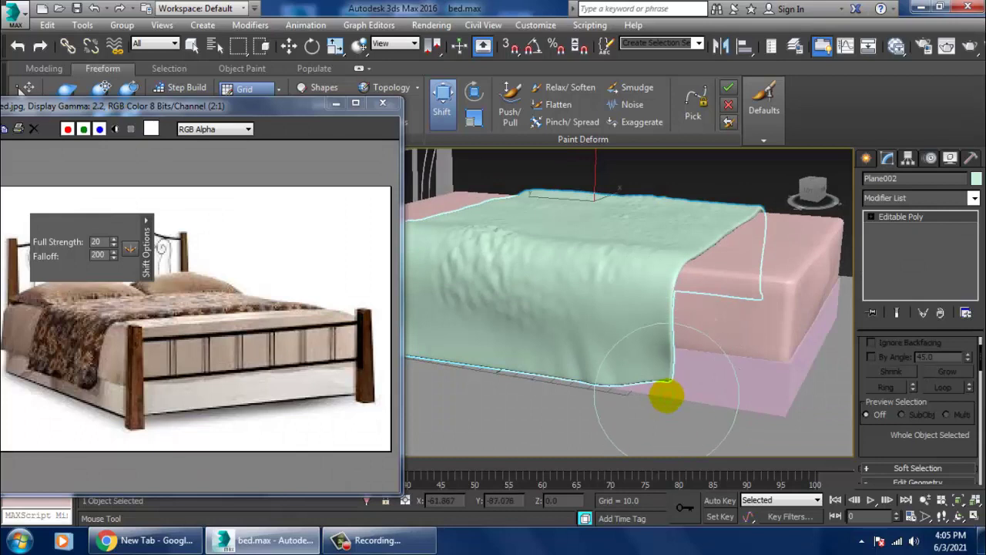
- Push the sheet's front edge into a wavy hem at the foot of the bed
{"action": "mouse_move", "coordinate": [667, 396]}
{"action": "middle_mouse_down", "text": "alt"}
{"action": "mouse_move", "coordinate": [623, 370]}
{"action": "mouse_move", "coordinate": [619, 353]}
{"action": "mouse_move", "coordinate": [519, 385]}
{"action": "middle_mouse_up", "text": "alt"}
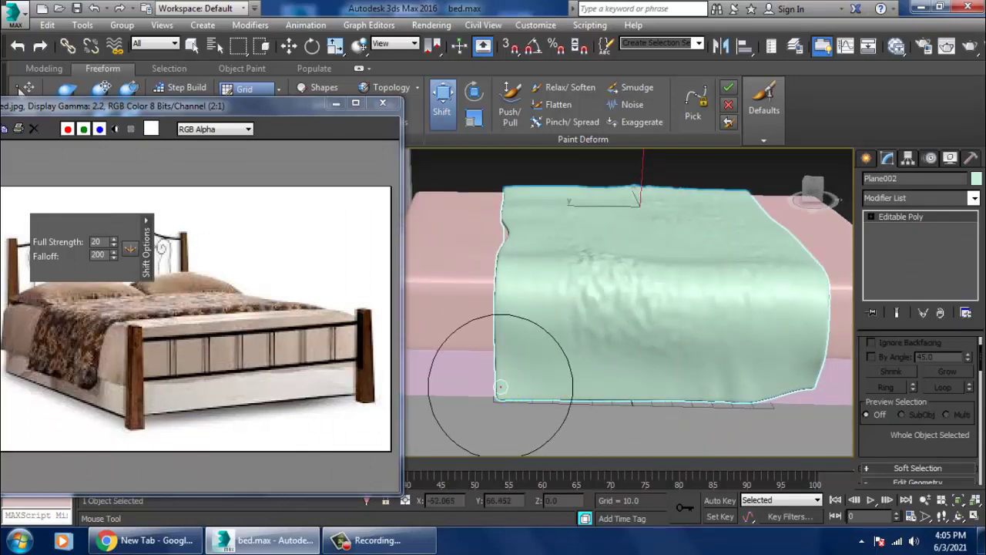
{"action": "mouse_move", "coordinate": [500, 385]}
{"action": "left_mouse_down"}
{"action": "mouse_move", "coordinate": [502, 370]}
{"action": "mouse_move", "coordinate": [599, 393]}
{"action": "mouse_move", "coordinate": [609, 384]}
{"action": "left_mouse_up"}
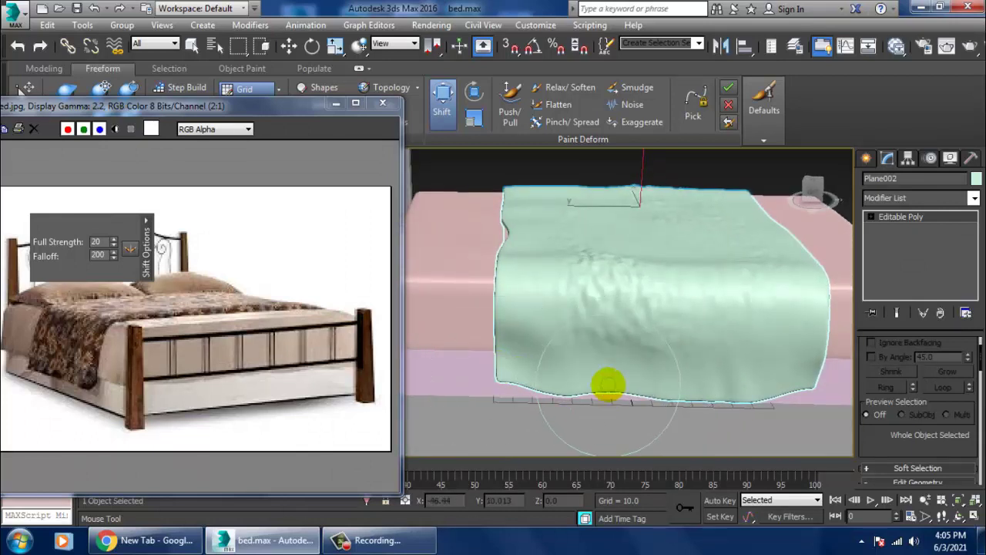
{"action": "mouse_move", "coordinate": [656, 396]}
{"action": "middle_mouse_down", "text": "alt"}
{"action": "mouse_move", "coordinate": [619, 357]}
{"action": "mouse_move", "coordinate": [632, 370]}
{"action": "mouse_move", "coordinate": [716, 361]}
{"action": "middle_mouse_up", "text": "alt"}
{"action": "left_click_drag", "start_coordinate": [716, 361], "coordinate": [757, 316]}
{"action": "middle_click_drag", "start_coordinate": [734, 309], "coordinate": [510, 275], "text": "alt"}
{"action": "scroll", "coordinate": [551, 260], "scroll_direction": "down", "scroll_amount": 5}
- Set the object colour of the whole bed and floor to grey
{"action": "left_click", "coordinate": [649, 269]}
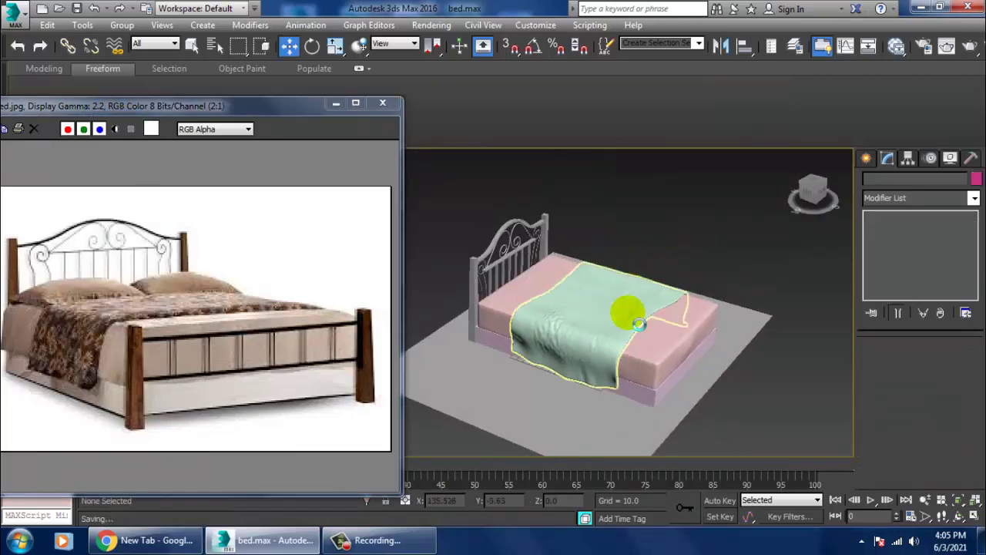
{"action": "left_click_drag", "start_coordinate": [800, 469], "coordinate": [801, 467]}
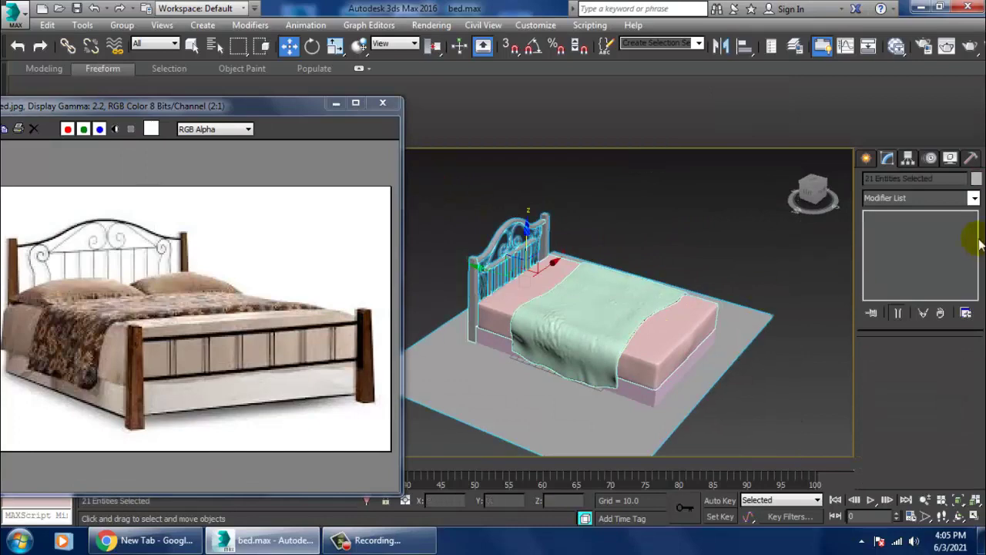
{"action": "left_click", "coordinate": [975, 179]}
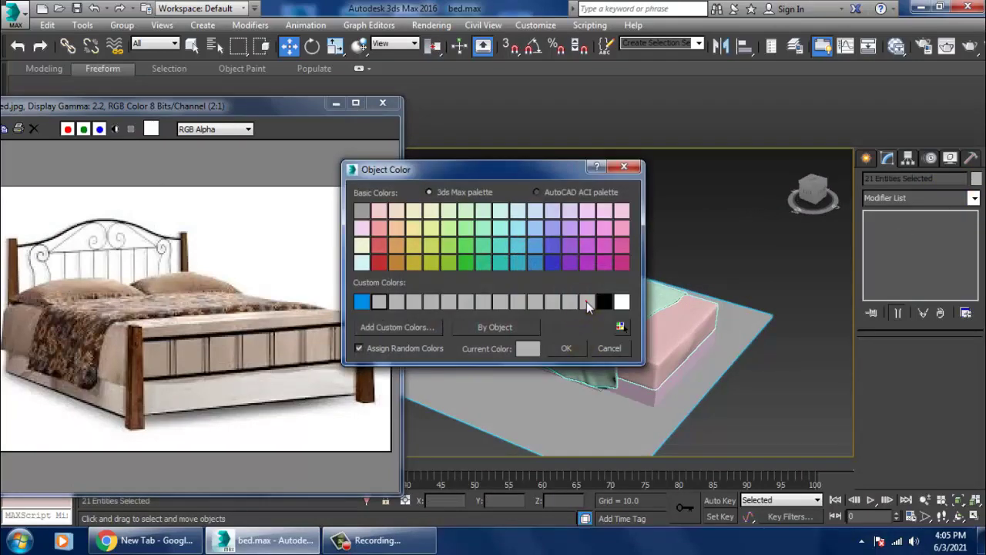
{"action": "left_click", "coordinate": [568, 348]}
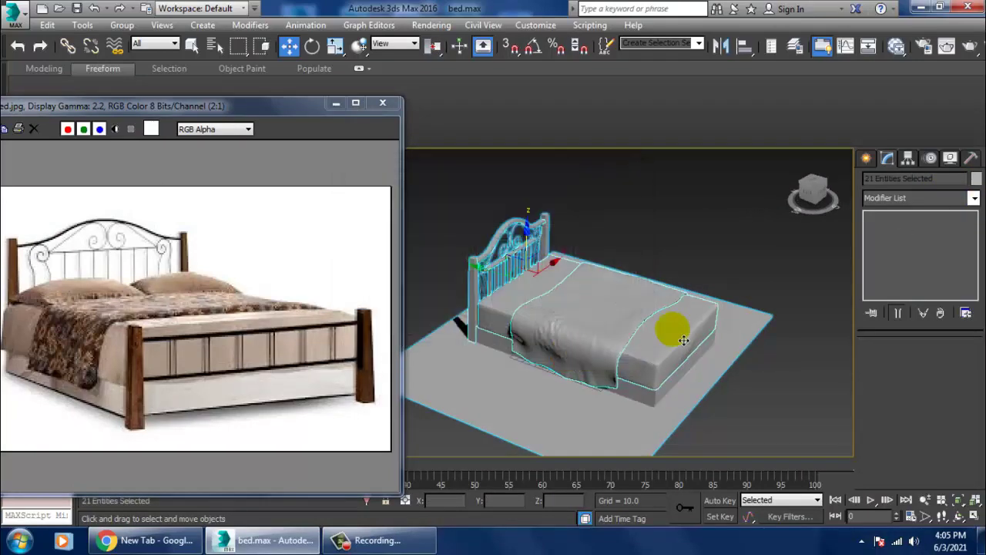
{"action": "left_click", "coordinate": [714, 218]}
- Shift-copy the left front bedpost to the bed's other front corner
{"action": "left_click", "coordinate": [470, 292]}
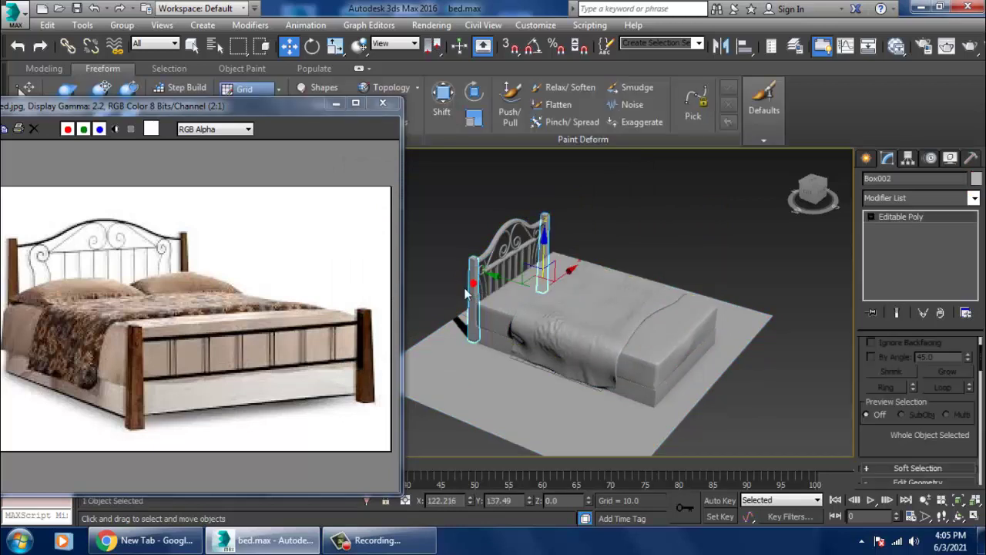
{"action": "left_click_drag", "start_coordinate": [511, 289], "coordinate": [619, 372], "text": "shift"}
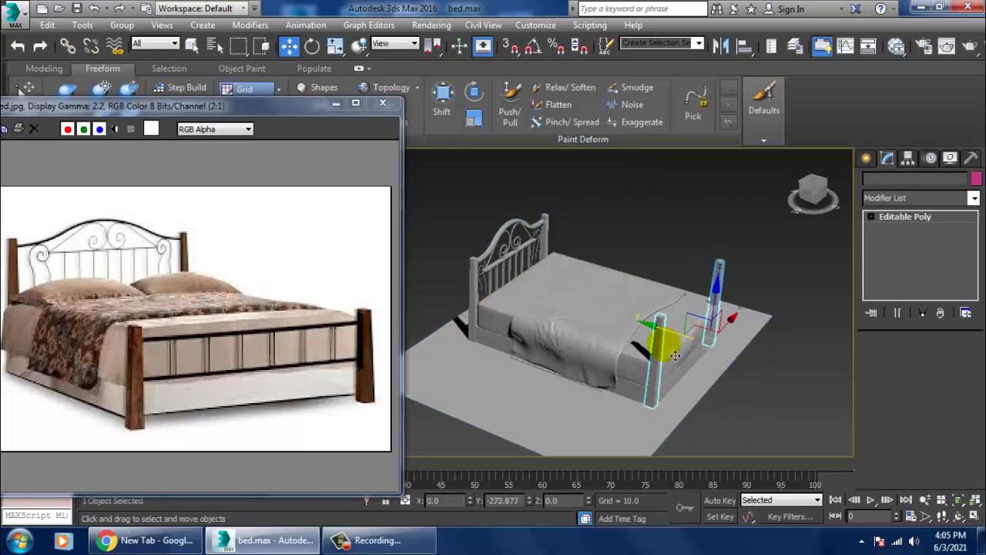
{"action": "left_click", "coordinate": [495, 327]}
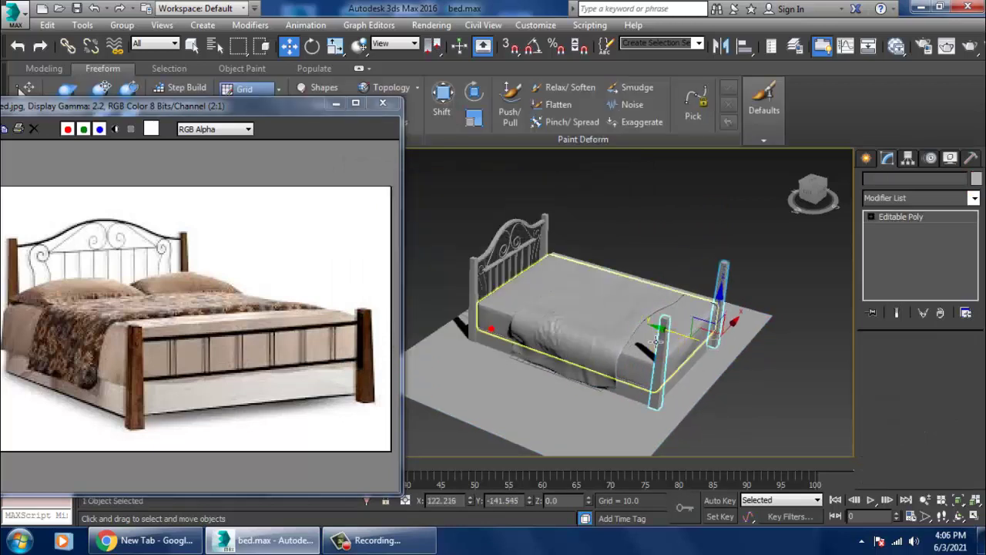
{"action": "mouse_move", "coordinate": [495, 327]}
{"action": "middle_mouse_down", "text": "alt"}
{"action": "mouse_move", "coordinate": [589, 322]}
{"action": "mouse_move", "coordinate": [583, 313]}
{"action": "mouse_move", "coordinate": [620, 319]}
{"action": "middle_mouse_up", "text": "alt"}
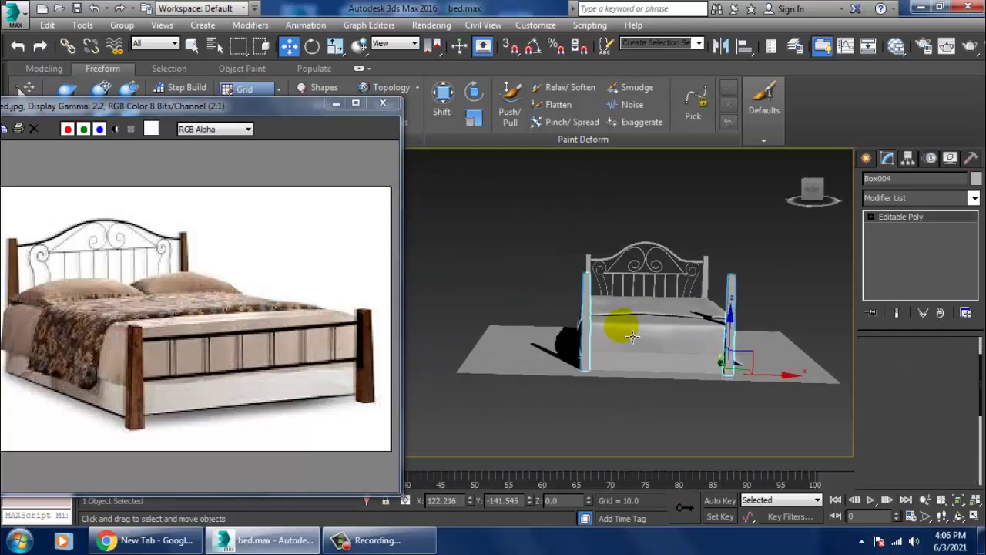
- Lower the foot posts' top vertices to just above the mattress to shorten them
{"action": "key", "text": "1"}
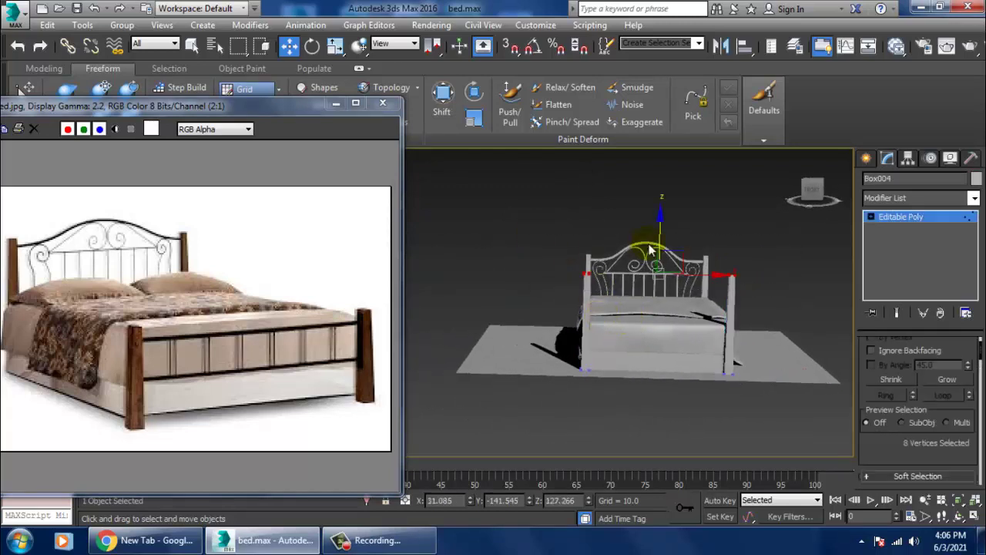
{"action": "left_click_drag", "start_coordinate": [668, 235], "coordinate": [680, 260]}
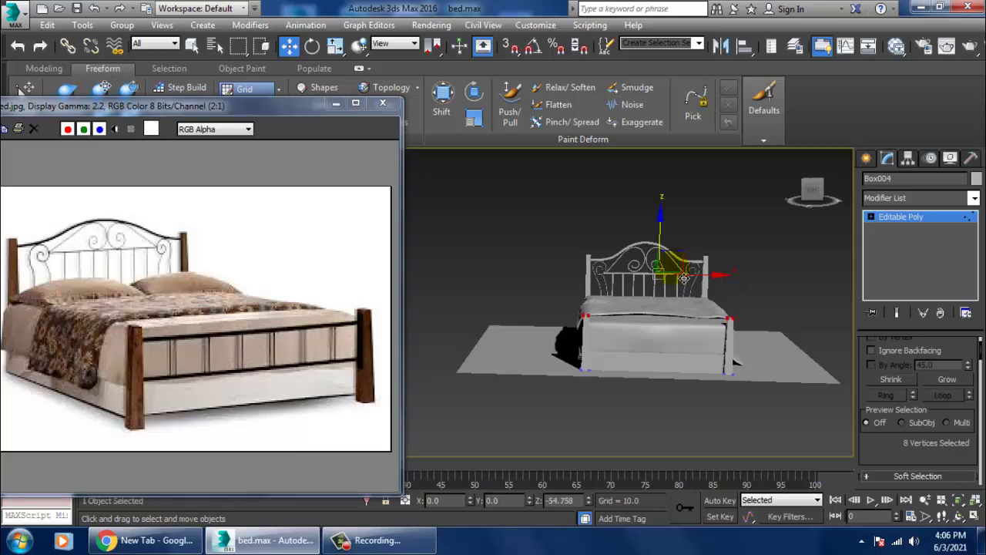
{"action": "scroll", "coordinate": [684, 279], "scroll_direction": "up", "scroll_amount": 5}
{"action": "middle_click_drag", "start_coordinate": [658, 331], "coordinate": [689, 335], "text": "alt"}
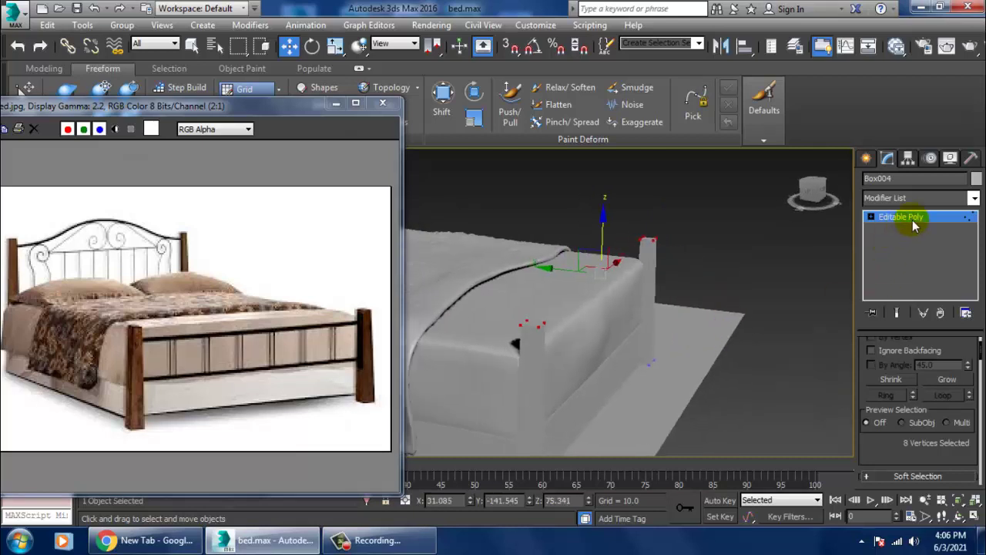
{"action": "left_click", "coordinate": [912, 218]}
{"action": "left_click_drag", "start_coordinate": [605, 349], "coordinate": [613, 369]}
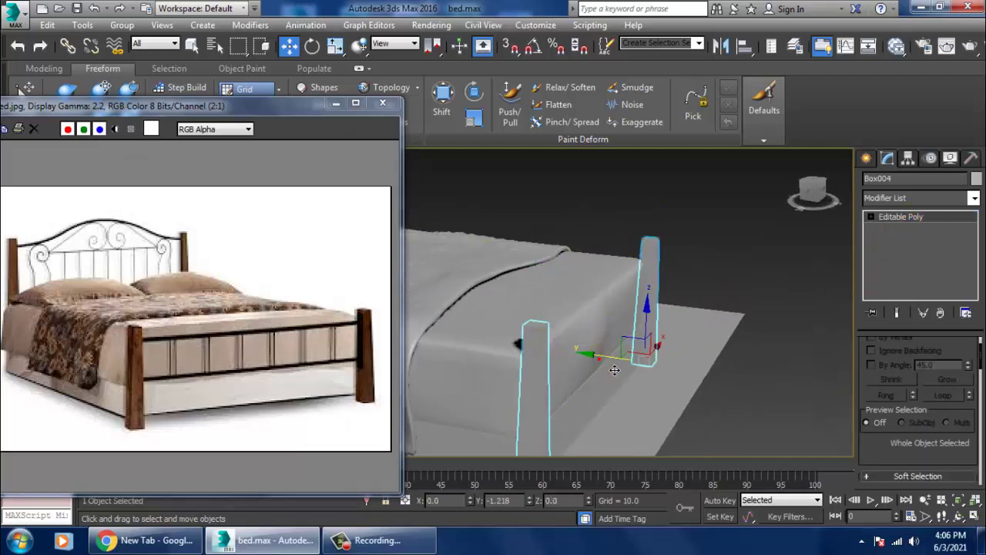
{"action": "key", "text": "alt+w"}
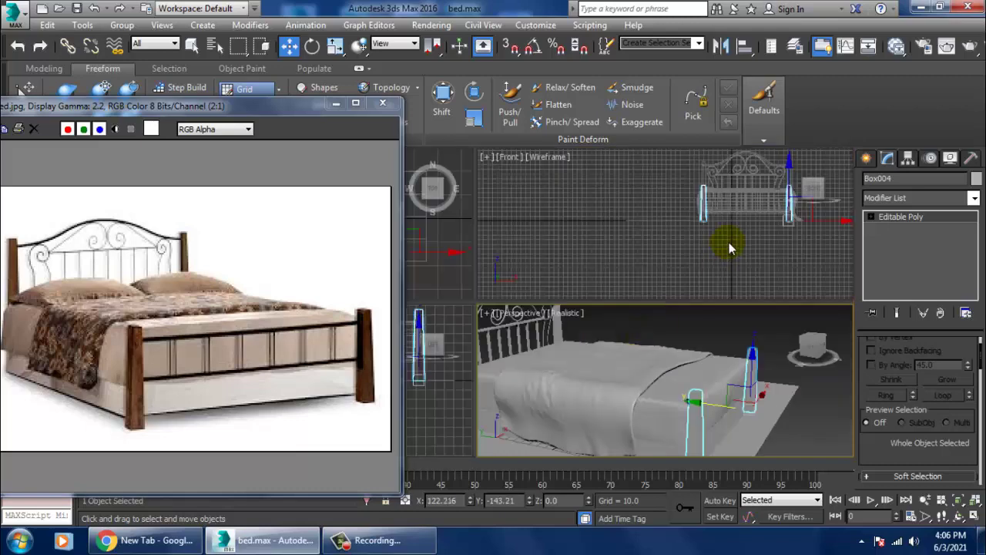
{"action": "key", "text": "alt+w"}
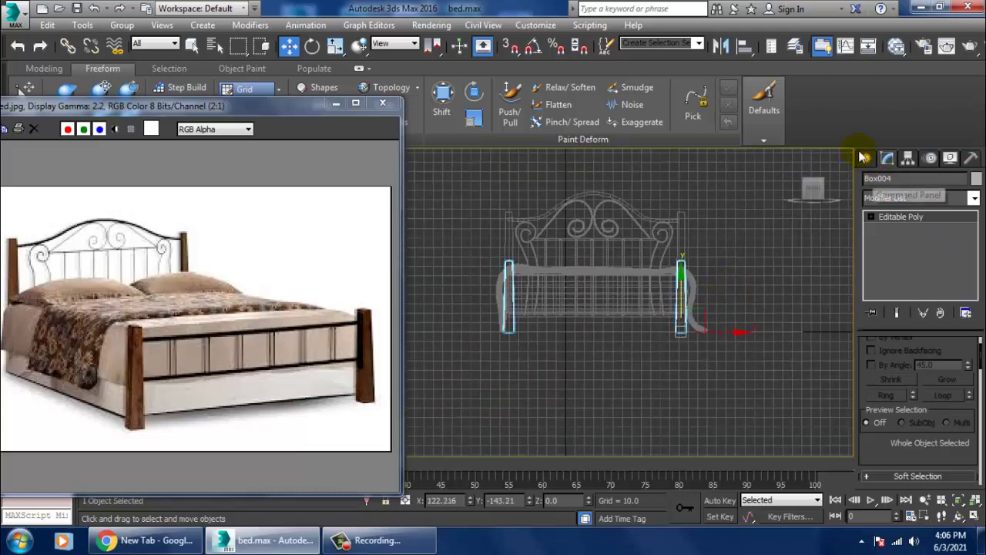
- Draw a straight line spanning the headboard in the front view
{"action": "left_click", "coordinate": [864, 158]}
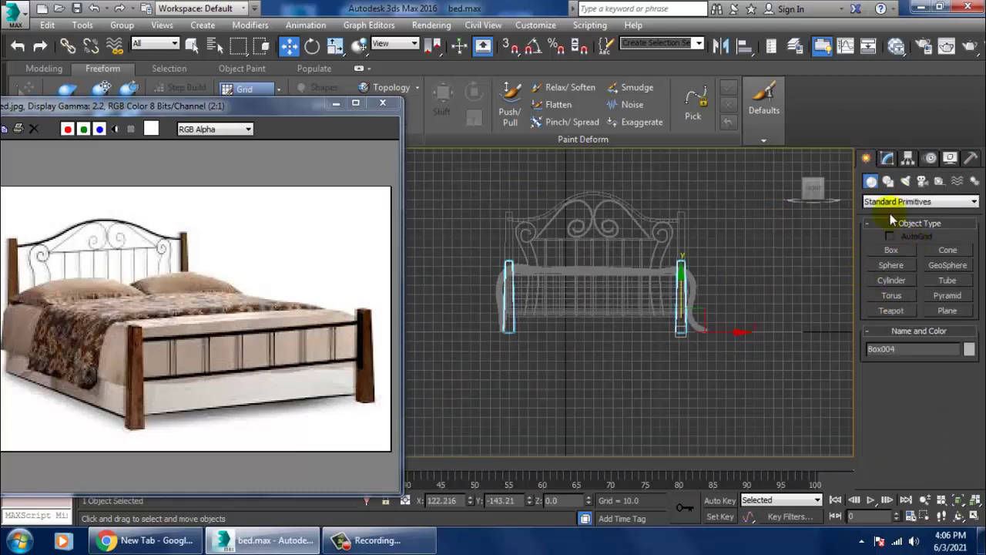
{"action": "left_click", "coordinate": [890, 182]}
{"action": "left_click", "coordinate": [896, 263]}
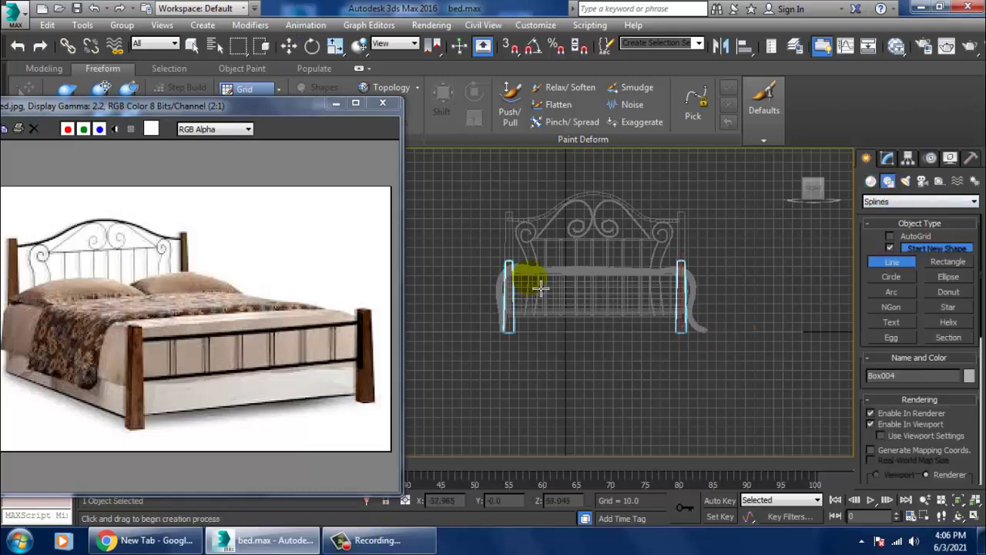
{"action": "scroll", "coordinate": [532, 297], "scroll_direction": "up", "scroll_amount": 2}
{"action": "left_click", "coordinate": [526, 264]}
{"action": "left_click", "coordinate": [701, 263]}
{"action": "right_click", "coordinate": [562, 271]}
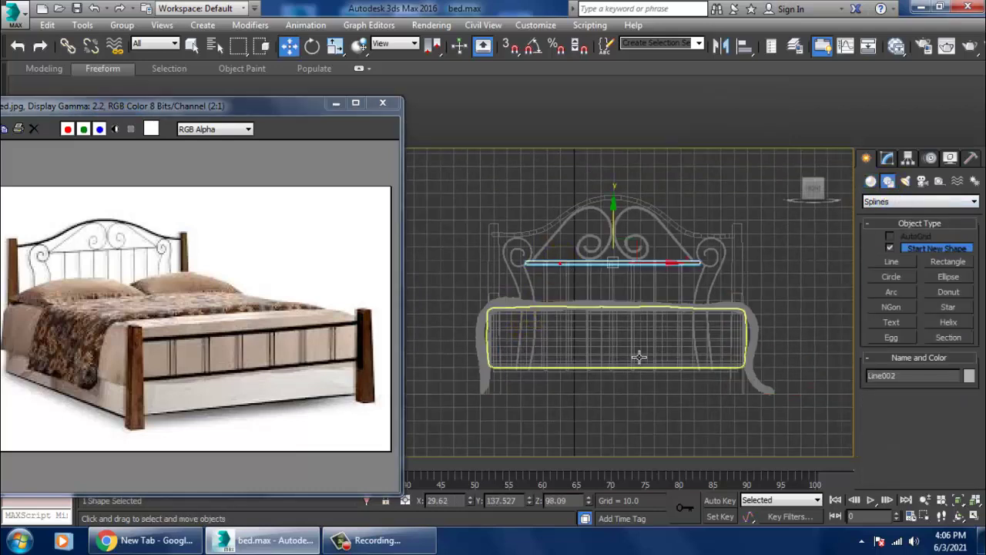
- Copy the line to the foot of the bed and lower it between the foot posts
{"action": "key", "text": "alt+w"}
{"action": "middle_click", "coordinate": [660, 374]}
{"action": "key", "text": "alt+w"}
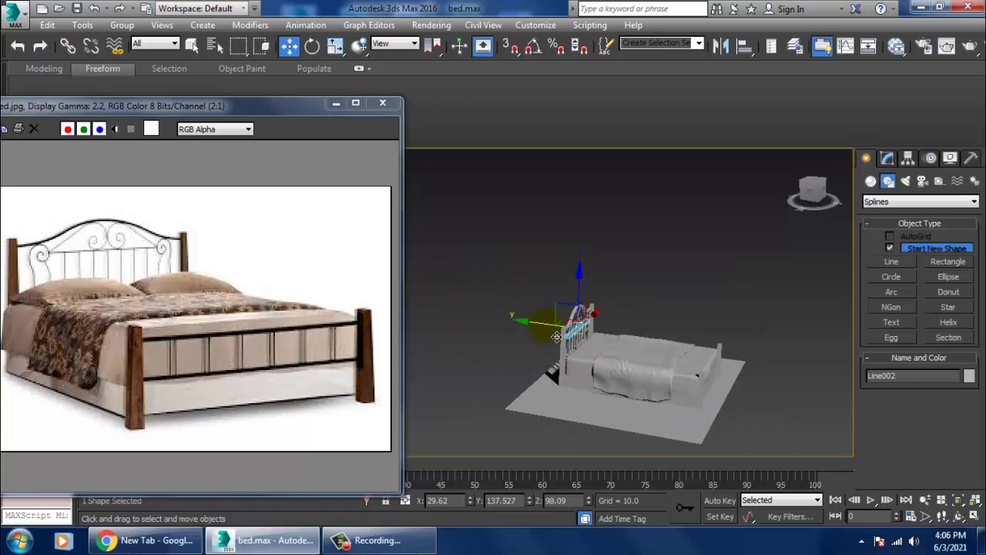
{"action": "left_click_drag", "start_coordinate": [556, 337], "coordinate": [689, 364]}
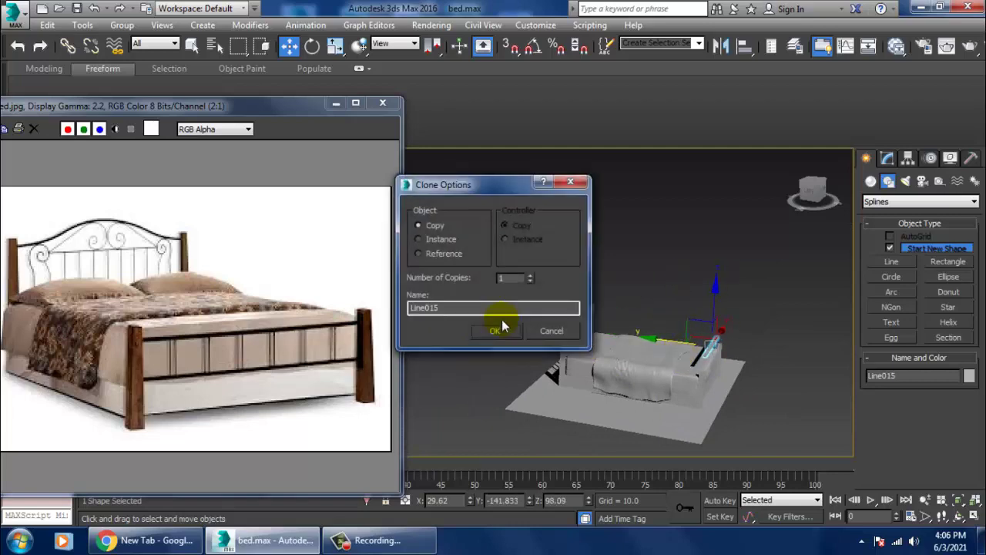
{"action": "left_click", "coordinate": [485, 330]}
{"action": "key", "text": "alt+w"}
{"action": "middle_click", "coordinate": [451, 286]}
{"action": "key", "text": "alt+w"}
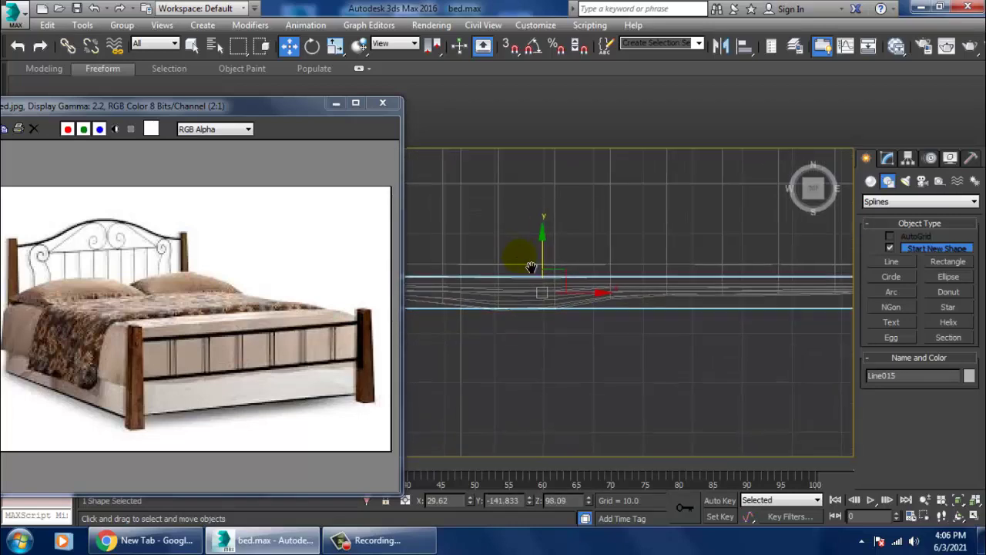
{"action": "scroll", "coordinate": [685, 242], "scroll_direction": "down", "scroll_amount": 5}
{"action": "scroll", "coordinate": [686, 242], "scroll_direction": "up", "scroll_amount": 3}
{"action": "scroll", "coordinate": [682, 254], "scroll_direction": "up", "scroll_amount": 3}
{"action": "scroll", "coordinate": [683, 254], "scroll_direction": "down", "scroll_amount": 2}
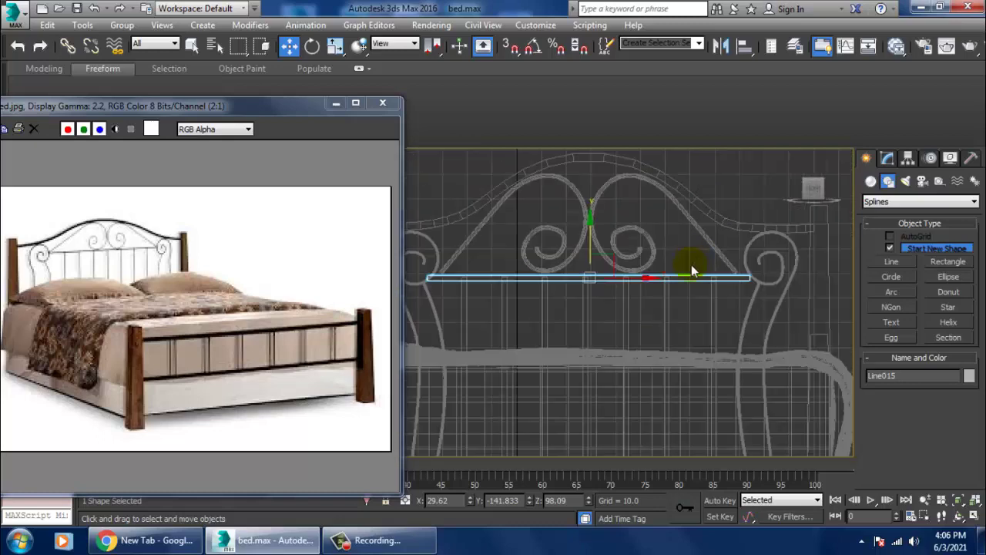
{"action": "scroll", "coordinate": [680, 240], "scroll_direction": "down", "scroll_amount": 5}
{"action": "scroll", "coordinate": [662, 256], "scroll_direction": "up", "scroll_amount": 2}
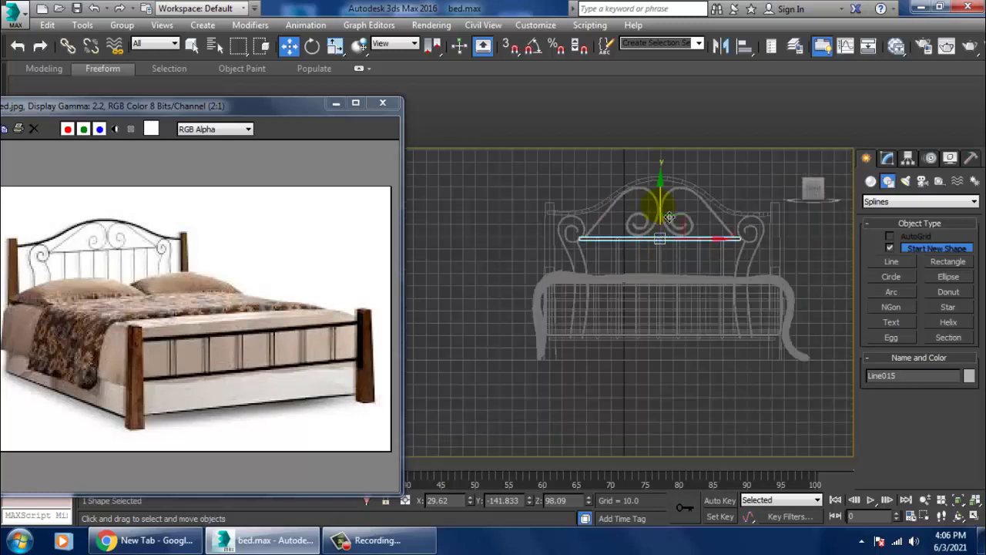
{"action": "left_click_drag", "start_coordinate": [669, 217], "coordinate": [669, 264]}
- Slide the rail line along the bed's foot
{"action": "key", "text": "super+shift"}
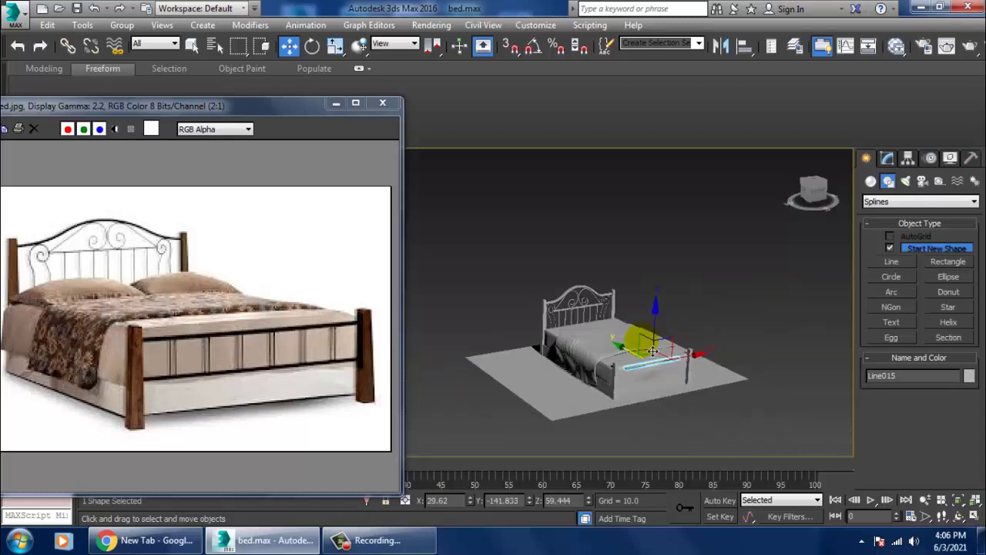
{"action": "scroll", "coordinate": [652, 351], "scroll_direction": "up", "scroll_amount": 2}
{"action": "scroll", "coordinate": [653, 351], "scroll_direction": "up", "scroll_amount": 4}
{"action": "key", "text": "r"}
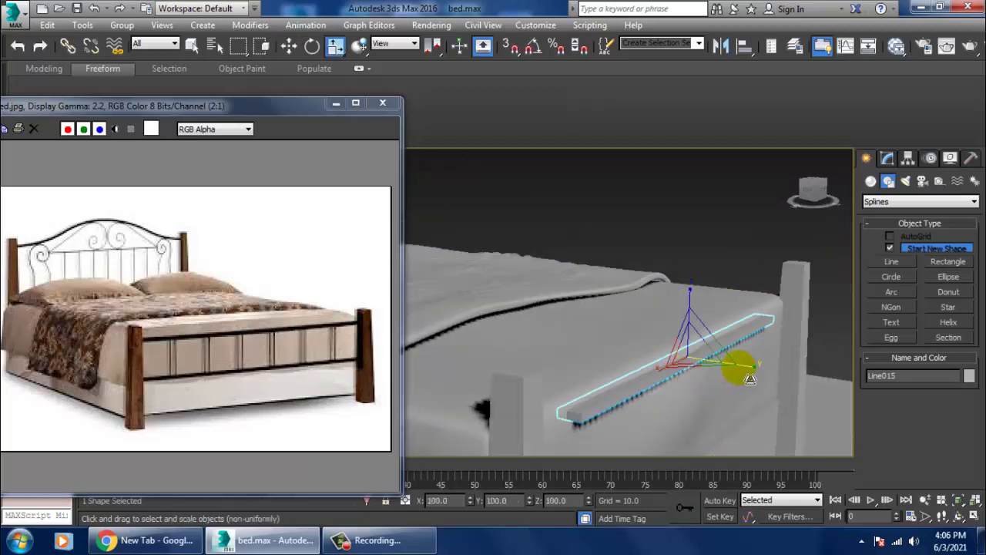
{"action": "key", "text": "w"}
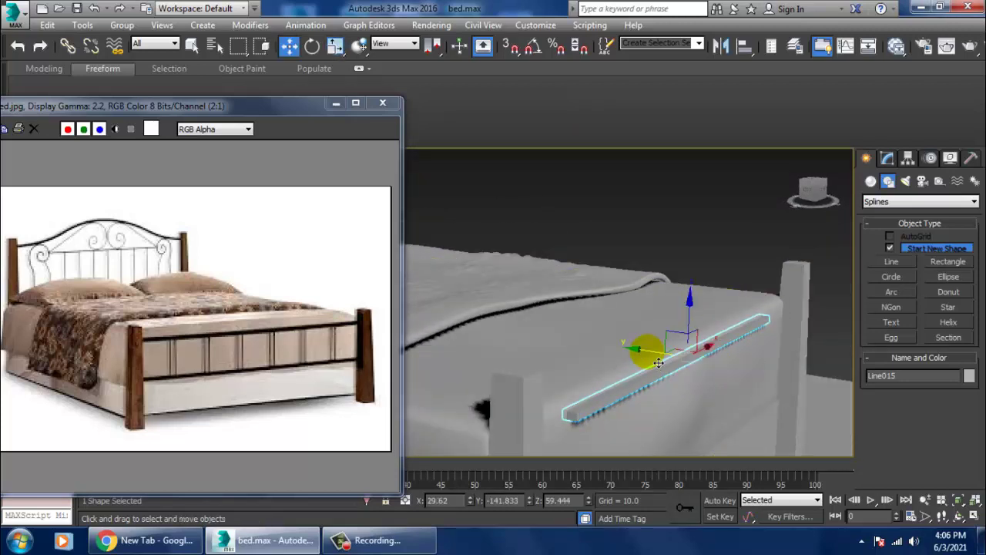
{"action": "mouse_move", "coordinate": [645, 351]}
{"action": "left_mouse_down"}
{"action": "mouse_move", "coordinate": [682, 364]}
{"action": "mouse_move", "coordinate": [678, 347]}
{"action": "left_mouse_up"}
{"action": "middle_click_drag", "start_coordinate": [678, 348], "coordinate": [603, 370], "text": "alt"}
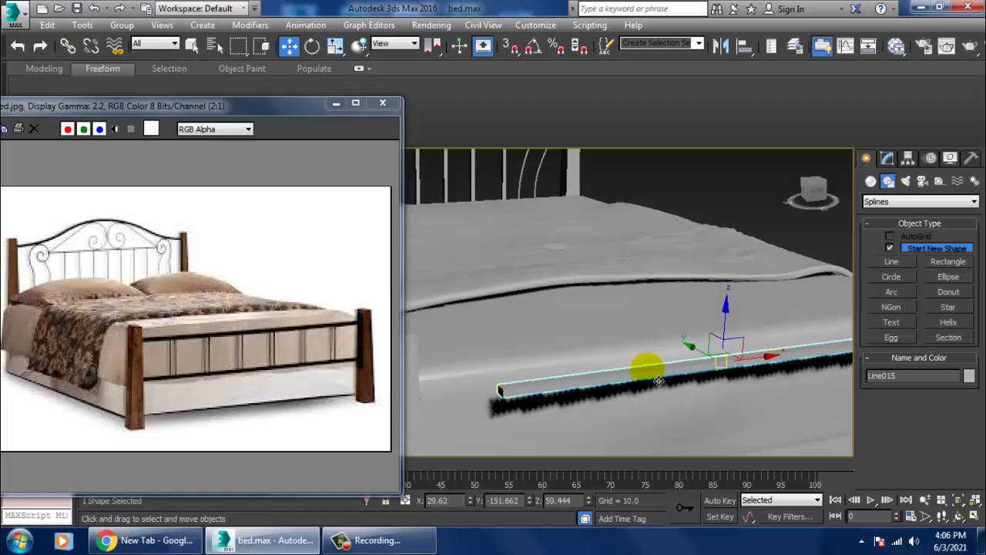
{"action": "scroll", "coordinate": [604, 371], "scroll_direction": "down", "scroll_amount": 3}
{"action": "scroll", "coordinate": [585, 437], "scroll_direction": "down", "scroll_amount": 4}
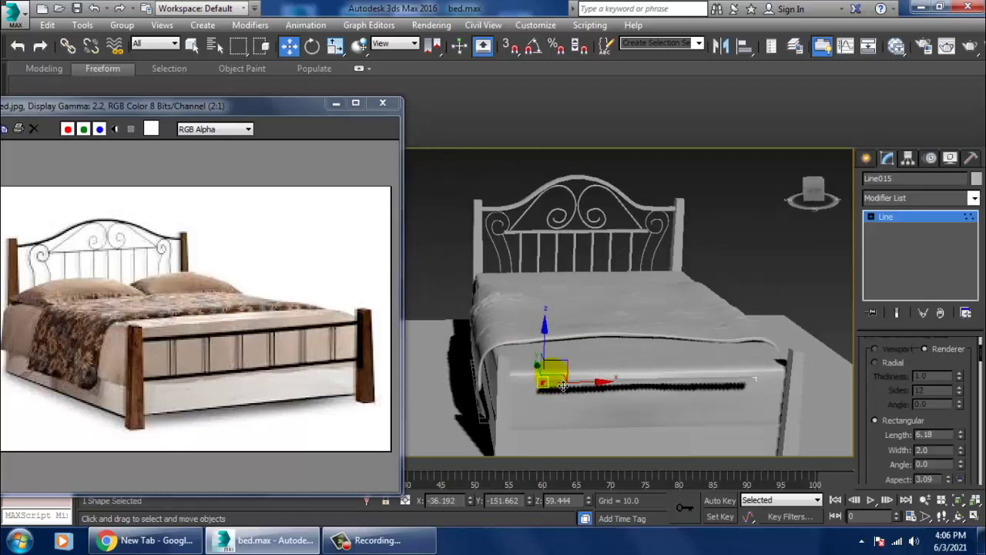
{"action": "scroll", "coordinate": [550, 363], "scroll_direction": "up", "scroll_amount": 2}
{"action": "scroll", "coordinate": [639, 357], "scroll_direction": "up", "scroll_amount": 2}
{"action": "scroll", "coordinate": [638, 343], "scroll_direction": "up", "scroll_amount": 2}
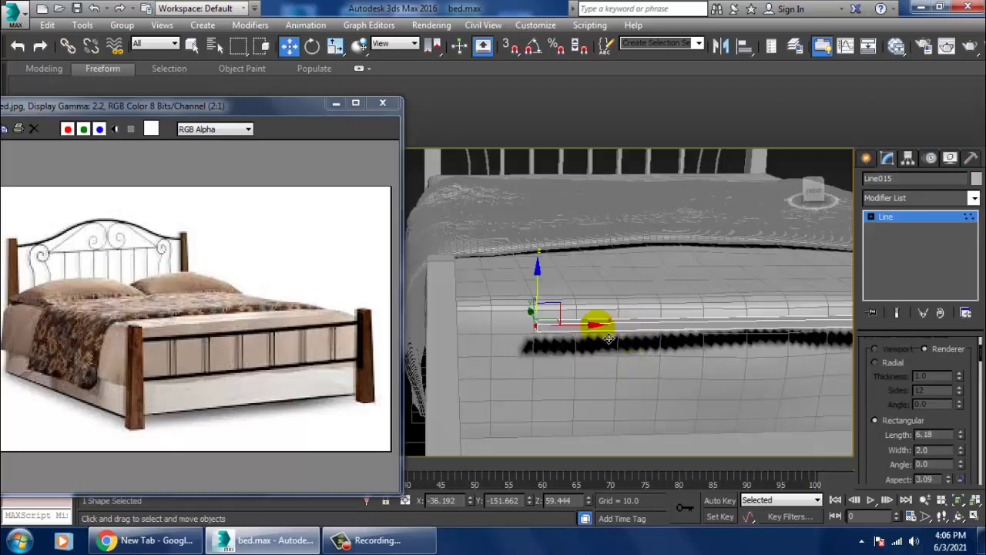
- Stretch the rail leftward and align it with the footboard top, reaching the corner post
{"action": "left_click_drag", "start_coordinate": [609, 339], "coordinate": [518, 347]}
{"action": "mouse_move", "coordinate": [514, 347]}
{"action": "middle_mouse_down", "text": "alt"}
{"action": "mouse_move", "coordinate": [573, 349]}
{"action": "mouse_move", "coordinate": [649, 291]}
{"action": "middle_mouse_up", "text": "alt"}
{"action": "middle_click_drag", "start_coordinate": [827, 272], "coordinate": [672, 298], "text": "alt"}
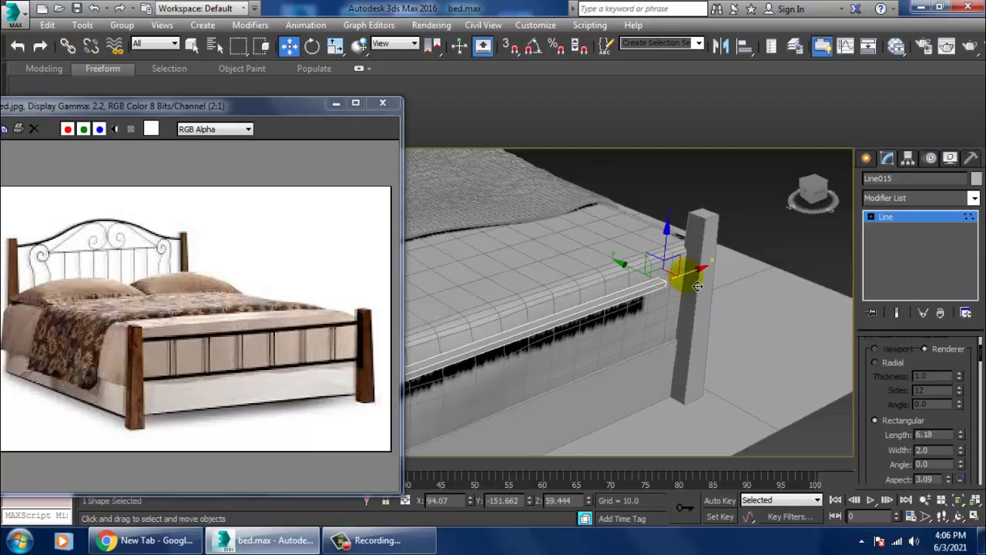
{"action": "left_click_drag", "start_coordinate": [702, 269], "coordinate": [765, 258]}
{"action": "mouse_move", "coordinate": [832, 254]}
{"action": "middle_mouse_down", "text": "alt"}
{"action": "mouse_move", "coordinate": [796, 271]}
{"action": "mouse_move", "coordinate": [847, 247]}
{"action": "mouse_move", "coordinate": [740, 292]}
{"action": "mouse_move", "coordinate": [671, 308]}
{"action": "middle_mouse_up", "text": "alt"}
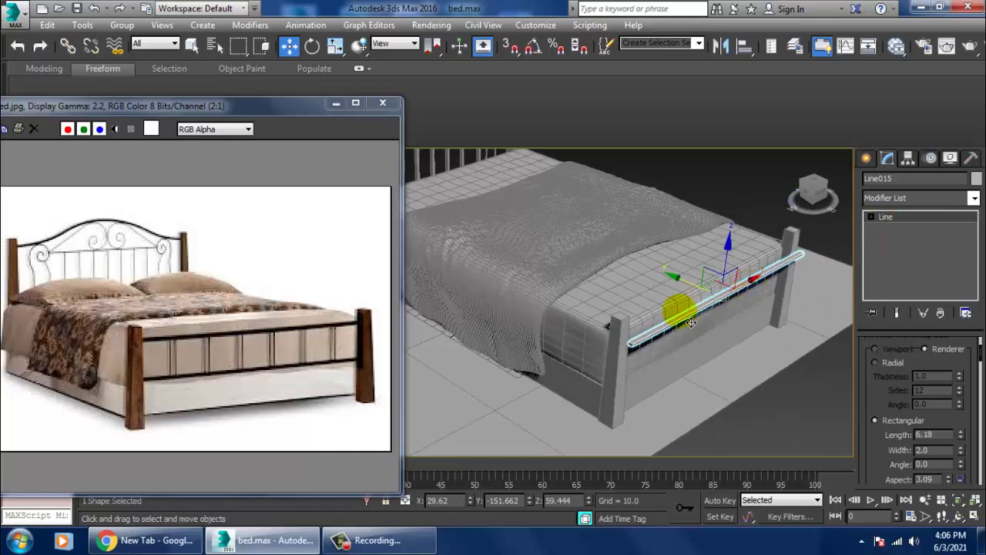
{"action": "left_click_drag", "start_coordinate": [704, 290], "coordinate": [673, 279]}
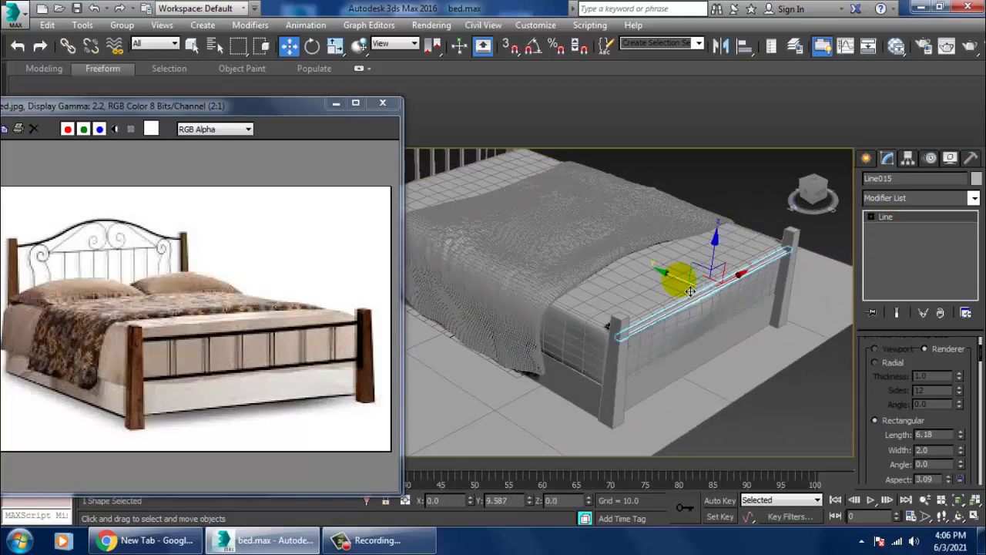
{"action": "mouse_move", "coordinate": [673, 280]}
{"action": "middle_mouse_down", "text": "alt"}
{"action": "mouse_move", "coordinate": [699, 279]}
{"action": "mouse_move", "coordinate": [686, 290]}
{"action": "mouse_move", "coordinate": [701, 331]}
{"action": "mouse_move", "coordinate": [755, 324]}
{"action": "middle_mouse_up", "text": "alt"}
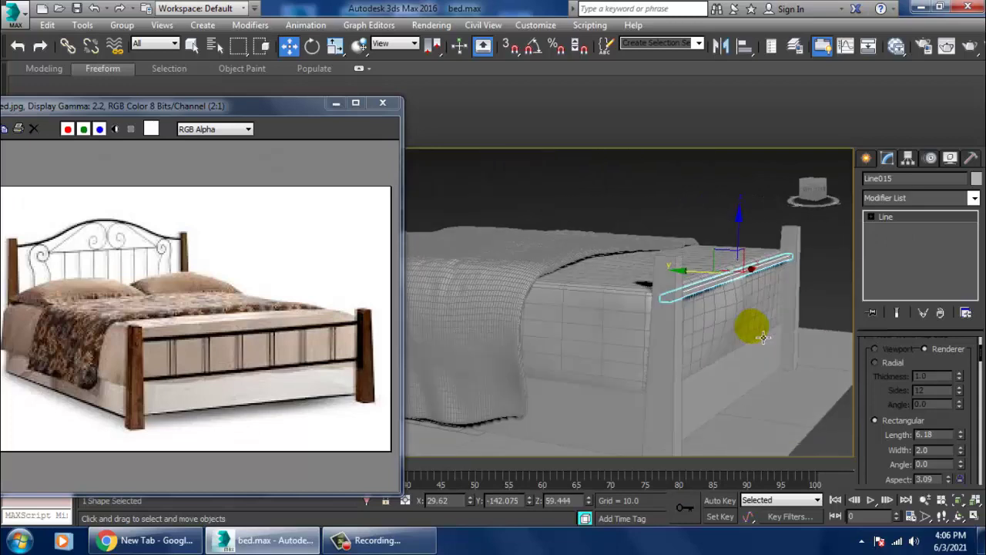
- Select the rail Line015 and move it lower on the footboard
{"action": "left_click", "coordinate": [654, 345]}
{"action": "left_click", "coordinate": [745, 279], "text": "ctrl"}
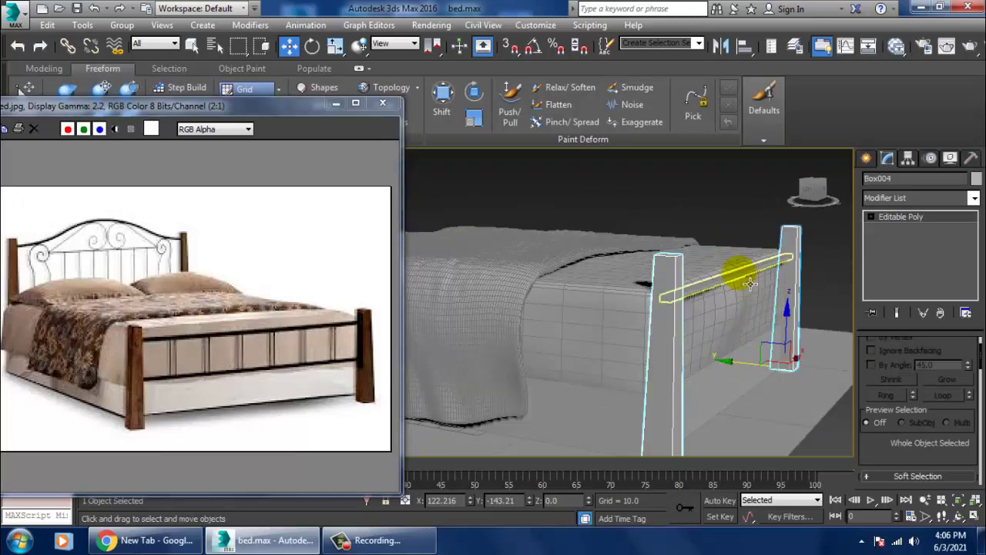
{"action": "mouse_move", "coordinate": [686, 293]}
{"action": "middle_mouse_down", "text": "alt"}
{"action": "mouse_move", "coordinate": [740, 315]}
{"action": "mouse_move", "coordinate": [711, 311]}
{"action": "mouse_move", "coordinate": [654, 326]}
{"action": "mouse_move", "coordinate": [696, 279]}
{"action": "middle_mouse_up", "text": "alt"}
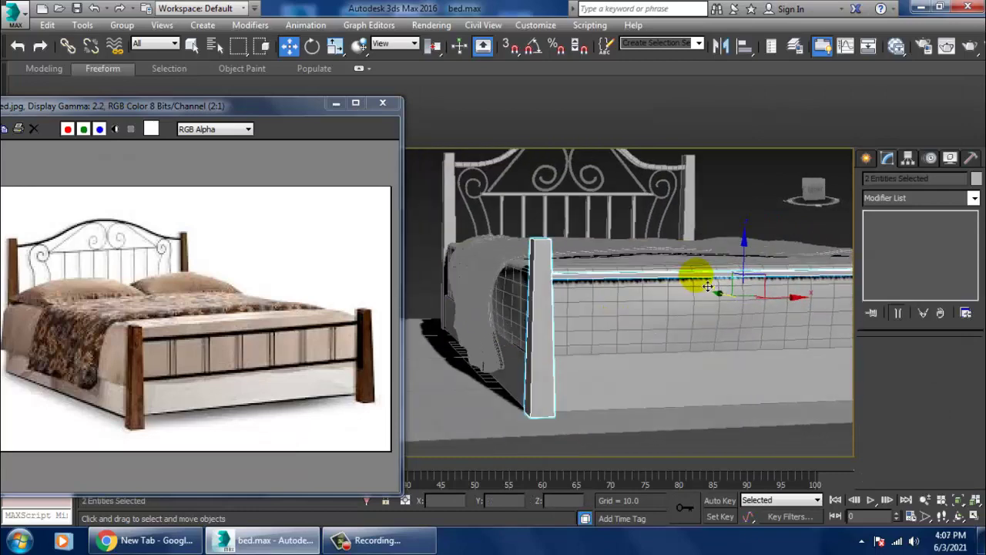
{"action": "mouse_move", "coordinate": [742, 246]}
{"action": "left_mouse_down"}
{"action": "mouse_move", "coordinate": [760, 280]}
{"action": "mouse_move", "coordinate": [643, 293]}
{"action": "left_mouse_up"}
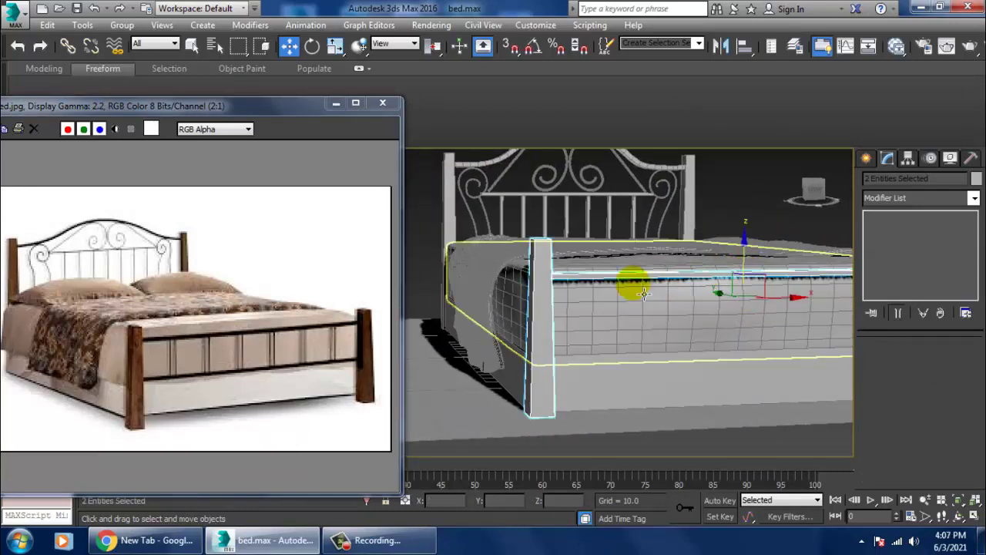
{"action": "left_click", "coordinate": [656, 280]}
{"action": "mouse_move", "coordinate": [746, 253]}
{"action": "left_mouse_down"}
{"action": "mouse_move", "coordinate": [756, 280]}
{"action": "mouse_move", "coordinate": [744, 257]}
{"action": "left_mouse_up"}
{"action": "mouse_move", "coordinate": [745, 257]}
{"action": "middle_mouse_down", "text": "alt"}
{"action": "mouse_move", "coordinate": [542, 269]}
{"action": "mouse_move", "coordinate": [584, 308]}
{"action": "mouse_move", "coordinate": [485, 282]}
{"action": "middle_mouse_up", "text": "alt"}
- Clone one copy of the rail, Line016, further down the footboard
{"action": "left_click", "coordinate": [543, 270]}
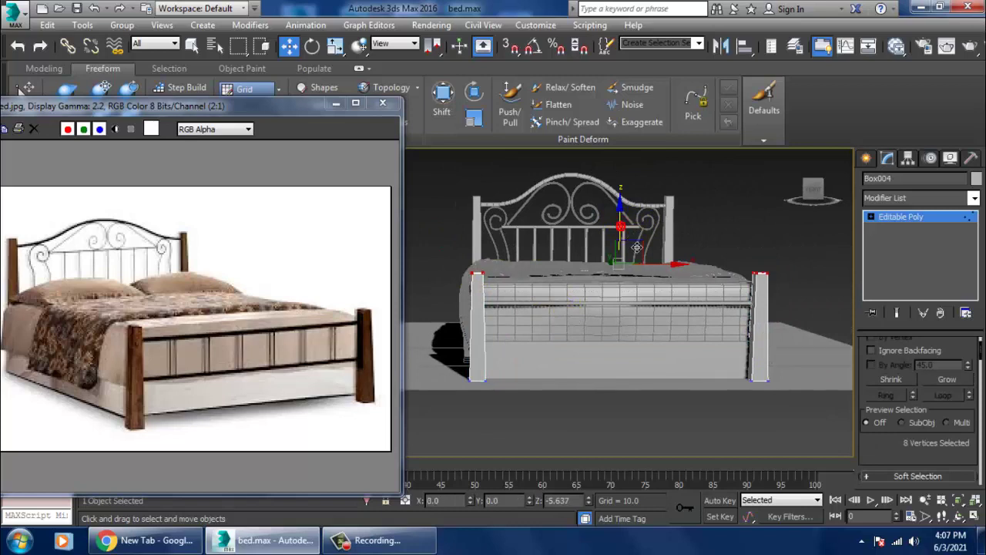
{"action": "left_click", "coordinate": [601, 367]}
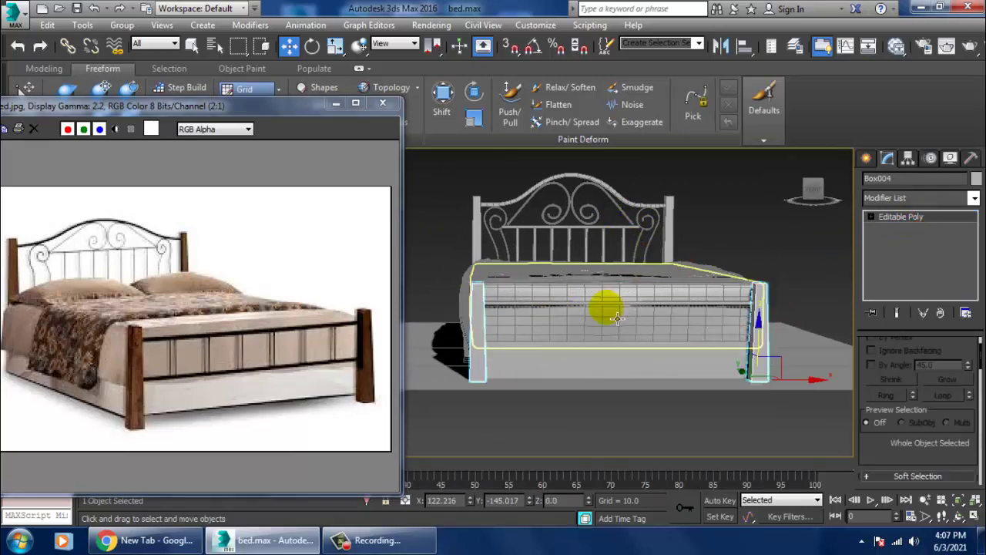
{"action": "left_click", "coordinate": [601, 301]}
{"action": "middle_click_drag", "start_coordinate": [601, 301], "coordinate": [629, 316], "text": "alt"}
{"action": "scroll", "coordinate": [630, 316], "scroll_direction": "up", "scroll_amount": 3}
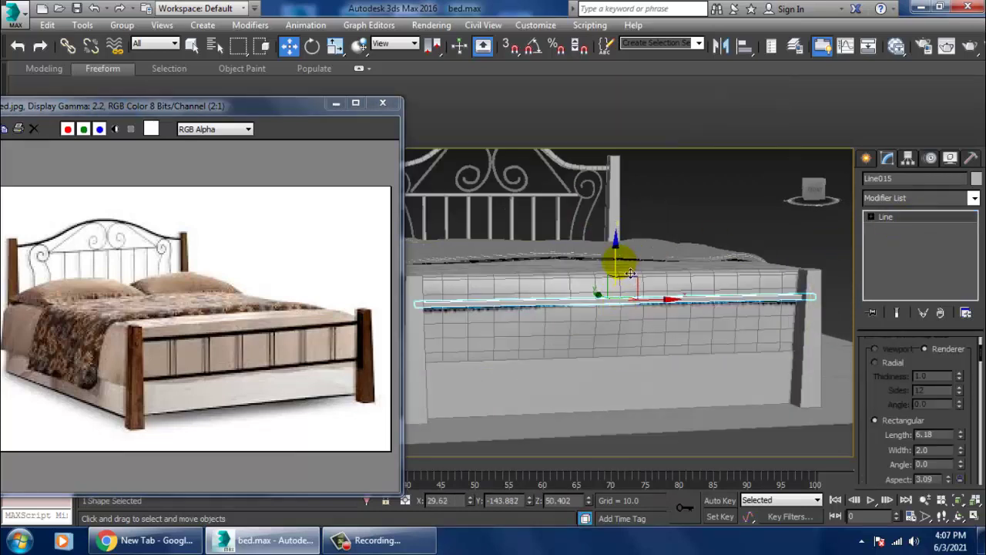
{"action": "mouse_move", "coordinate": [627, 297]}
{"action": "left_mouse_down"}
{"action": "mouse_move", "coordinate": [647, 331]}
{"action": "mouse_move", "coordinate": [740, 352]}
{"action": "left_mouse_up"}
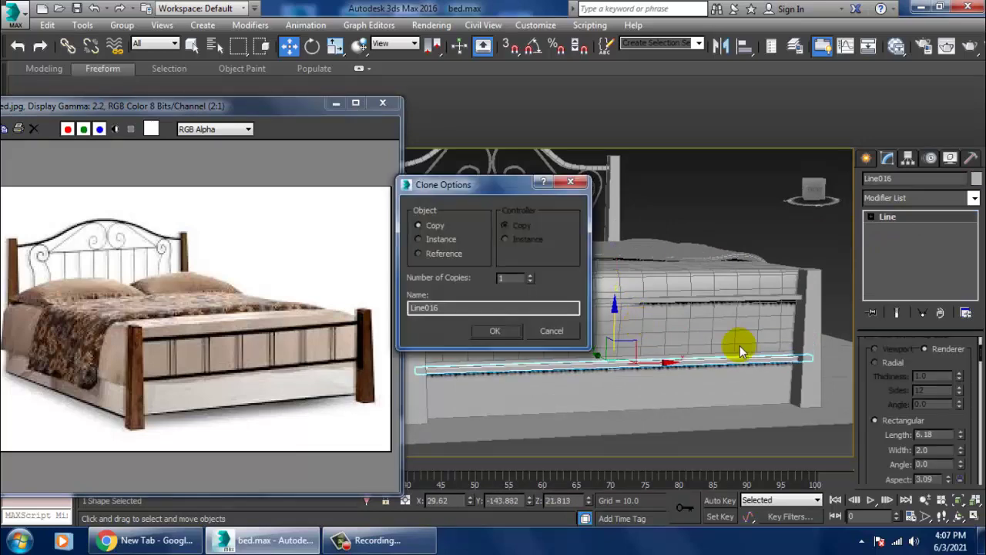
{"action": "left_click", "coordinate": [496, 330]}
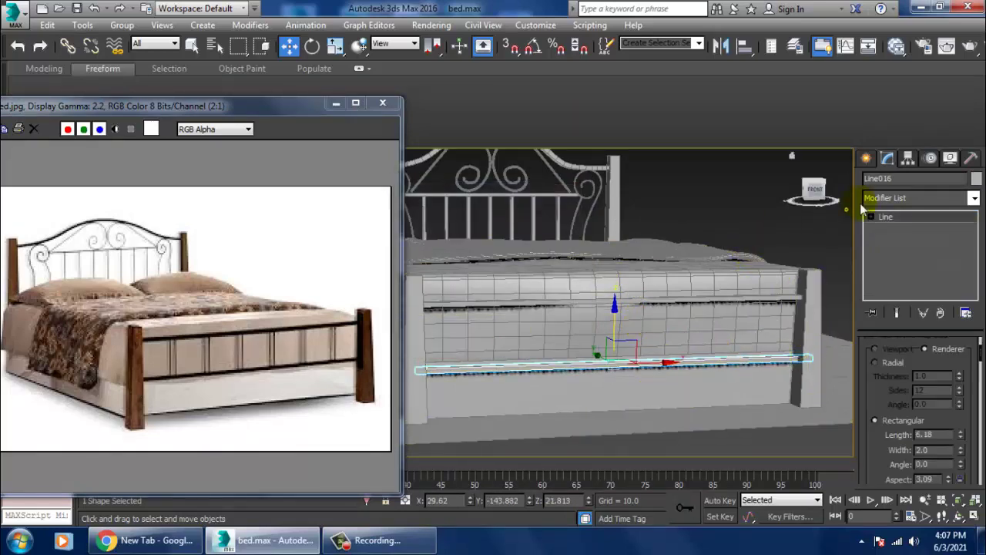
{"action": "left_click", "coordinate": [865, 159]}
- Draw a vertical bar line across the footboard rail in the Front view
{"action": "left_click", "coordinate": [892, 263]}
{"action": "key", "text": "alt+w"}
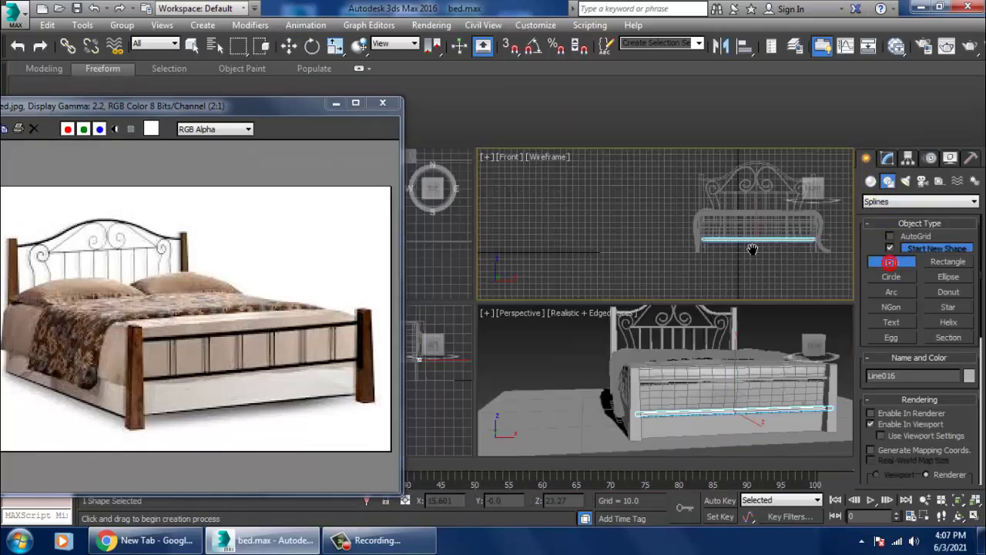
{"action": "key", "text": "alt+w"}
{"action": "scroll", "coordinate": [699, 268], "scroll_direction": "up", "scroll_amount": 5}
{"action": "middle_click_drag", "start_coordinate": [745, 273], "coordinate": [669, 294]}
{"action": "scroll", "coordinate": [669, 294], "scroll_direction": "down", "scroll_amount": 2}
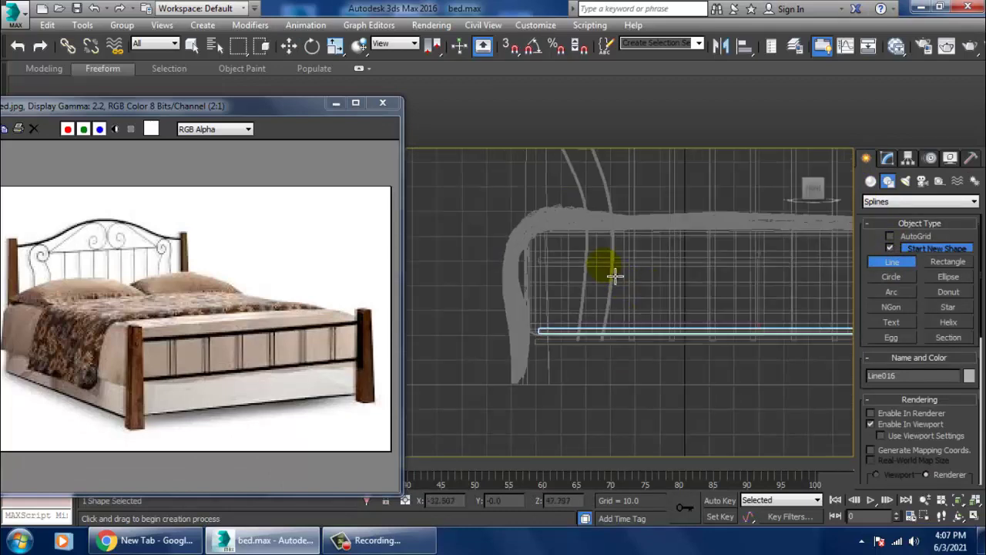
{"action": "left_click", "coordinate": [587, 262]}
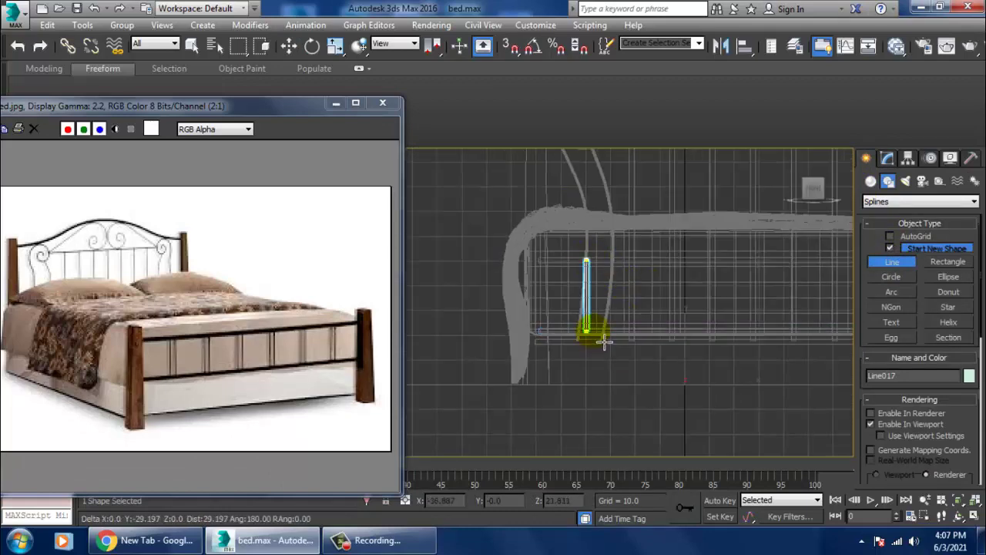
{"action": "left_click", "coordinate": [589, 333]}
{"action": "right_click", "coordinate": [748, 363]}
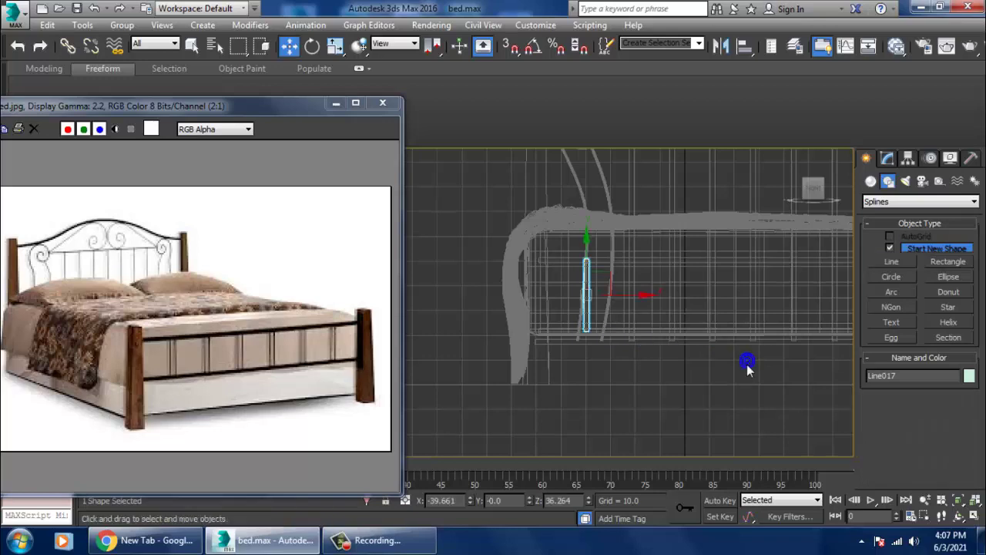
- Move the new bar down so it spans the two footboard rails
{"action": "key", "text": "alt+w"}
{"action": "key", "text": "alt+w"}
{"action": "middle_click_drag", "start_coordinate": [686, 370], "coordinate": [678, 362], "text": "alt"}
{"action": "scroll", "coordinate": [655, 358], "scroll_direction": "down", "scroll_amount": 3}
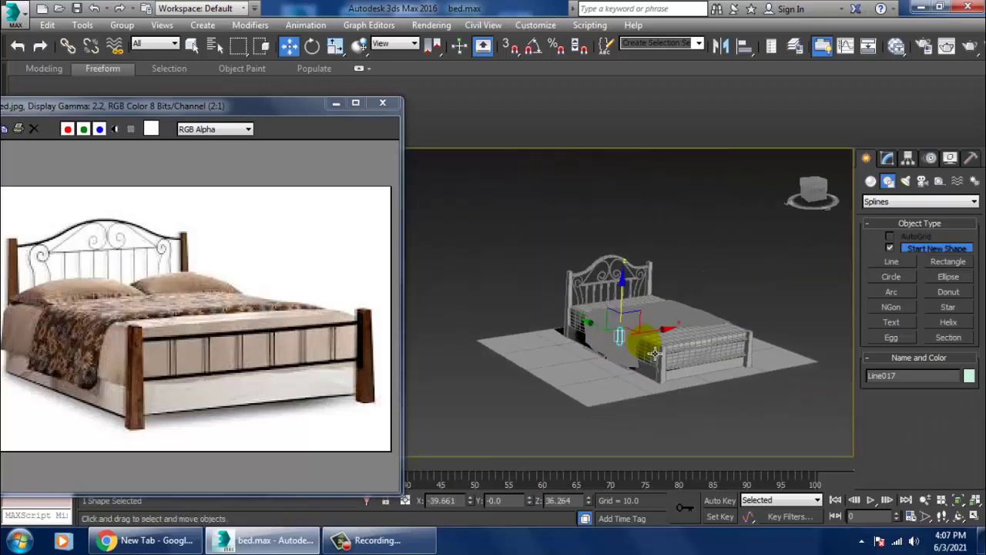
{"action": "scroll", "coordinate": [636, 353], "scroll_direction": "up", "scroll_amount": 2}
{"action": "left_click_drag", "start_coordinate": [637, 353], "coordinate": [688, 356]}
{"action": "scroll", "coordinate": [694, 352], "scroll_direction": "up", "scroll_amount": 5}
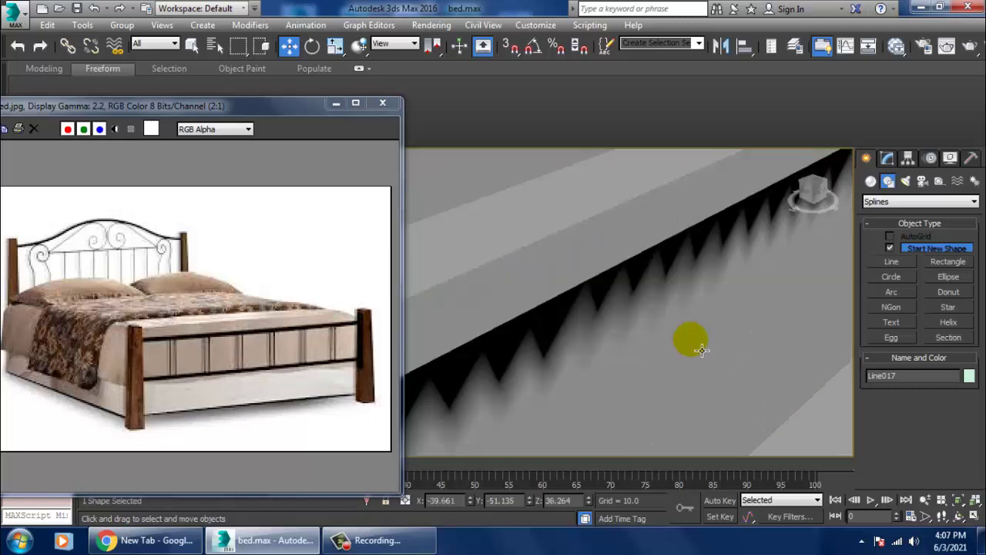
{"action": "scroll", "coordinate": [705, 347], "scroll_direction": "down", "scroll_amount": 3}
{"action": "scroll", "coordinate": [681, 321], "scroll_direction": "down", "scroll_amount": 5}
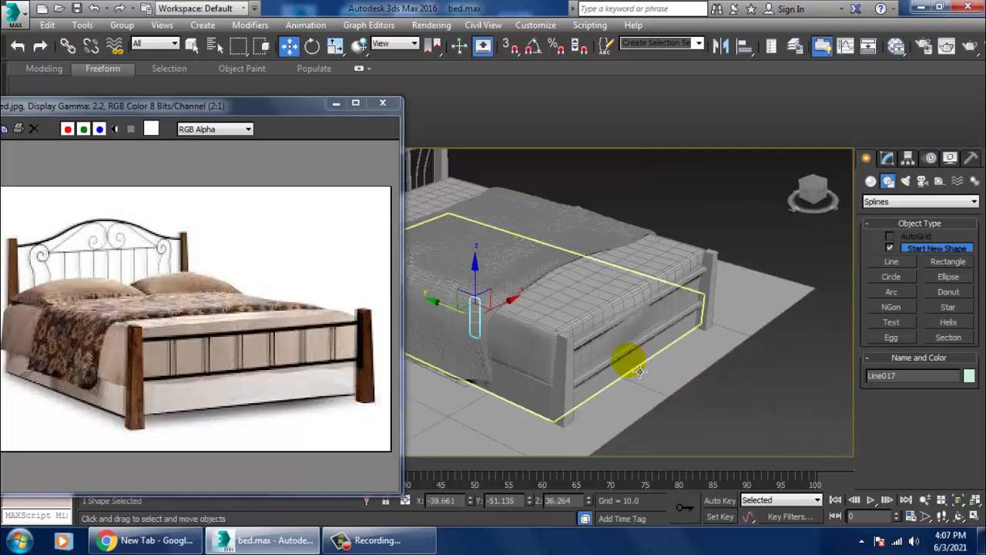
{"action": "left_click_drag", "start_coordinate": [515, 340], "coordinate": [623, 383]}
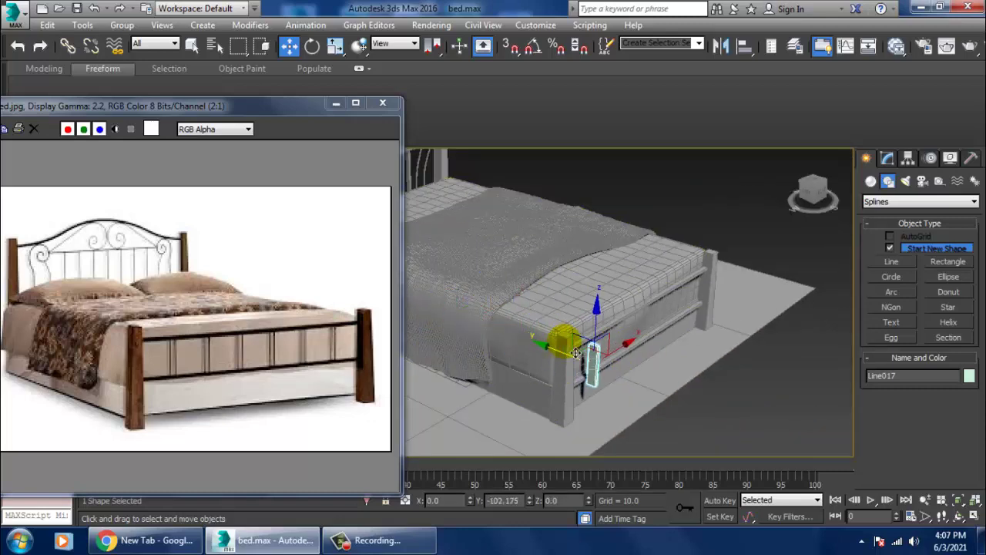
- Make the bar renderable so it shows as a round bar instead of a flat line
{"action": "left_click", "coordinate": [887, 158]}
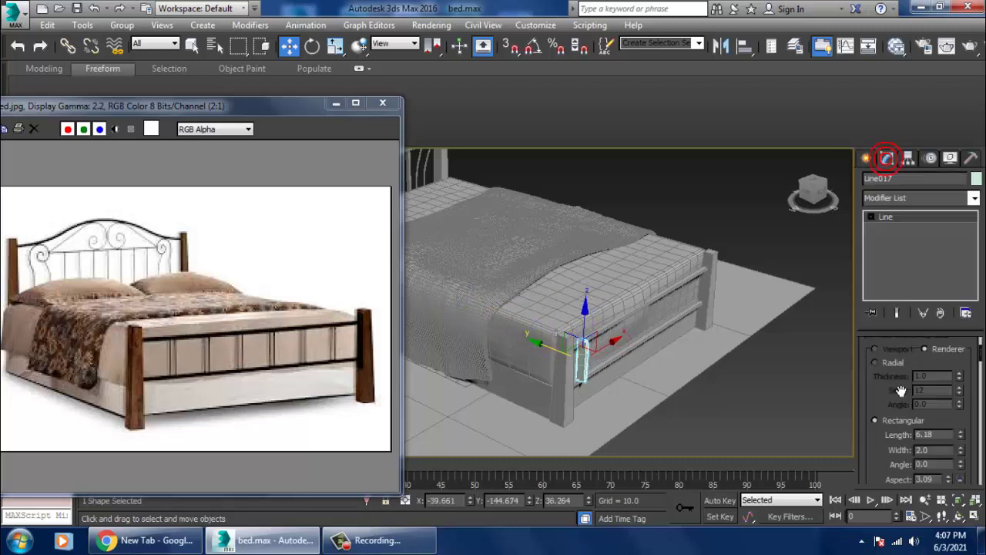
{"action": "left_click", "coordinate": [889, 363]}
{"action": "scroll", "coordinate": [517, 351], "scroll_direction": "up", "scroll_amount": 5}
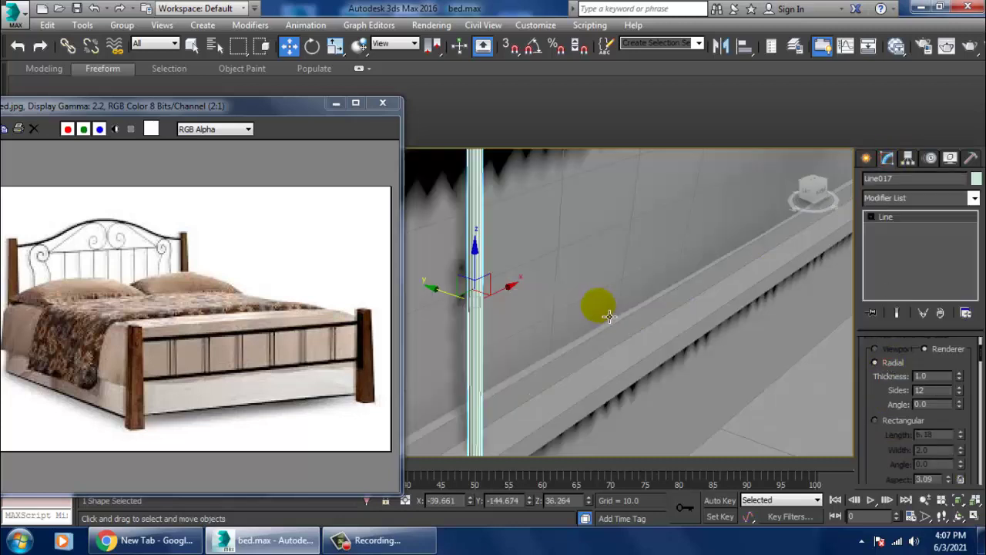
{"action": "scroll", "coordinate": [518, 339], "scroll_direction": "up", "scroll_amount": 3}
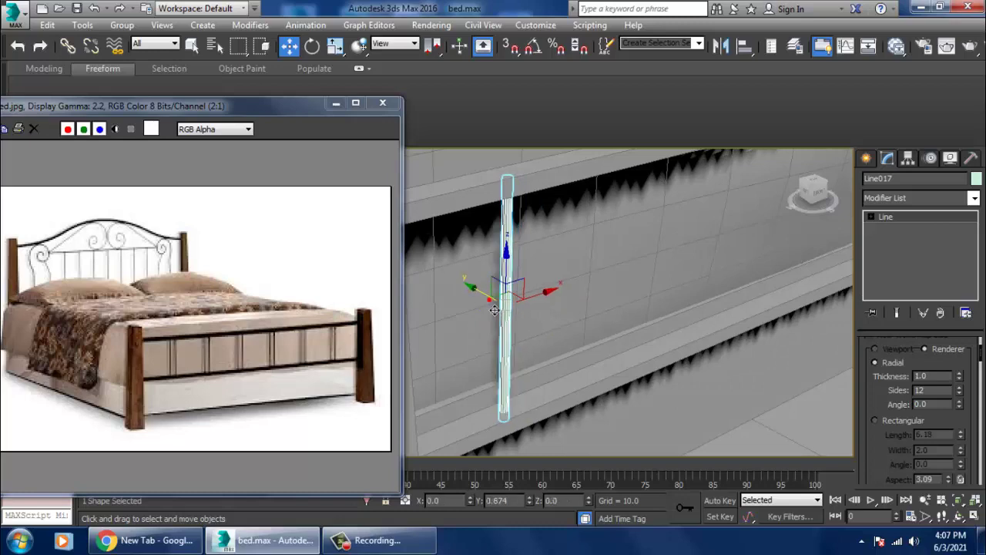
- Copy the vertical bar to the right to make four footboard bars
{"action": "key", "text": "alt+w"}
{"action": "middle_click", "coordinate": [589, 265]}
{"action": "key", "text": "alt+w"}
{"action": "middle_click_drag", "start_coordinate": [606, 249], "coordinate": [630, 259]}
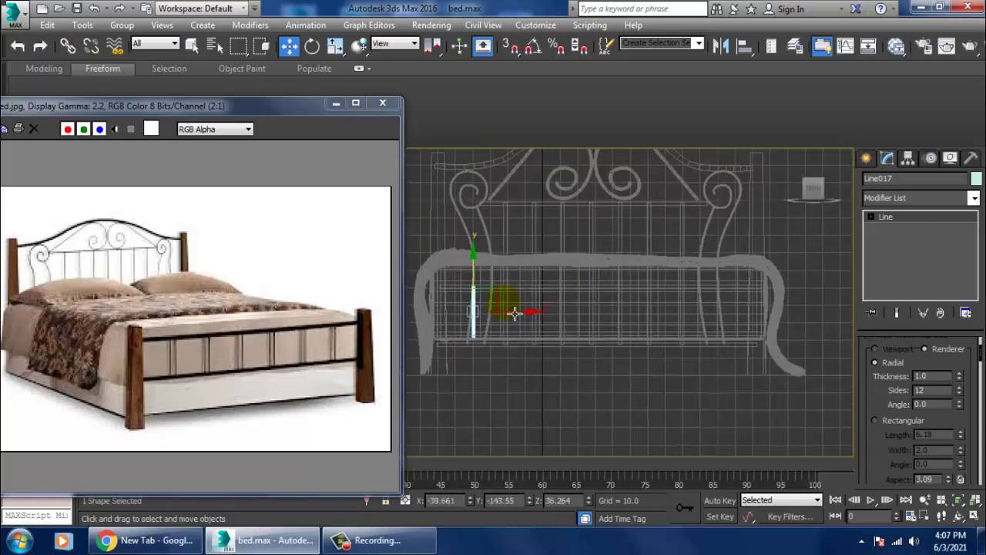
{"action": "left_click_drag", "start_coordinate": [533, 322], "coordinate": [604, 324], "text": "shift"}
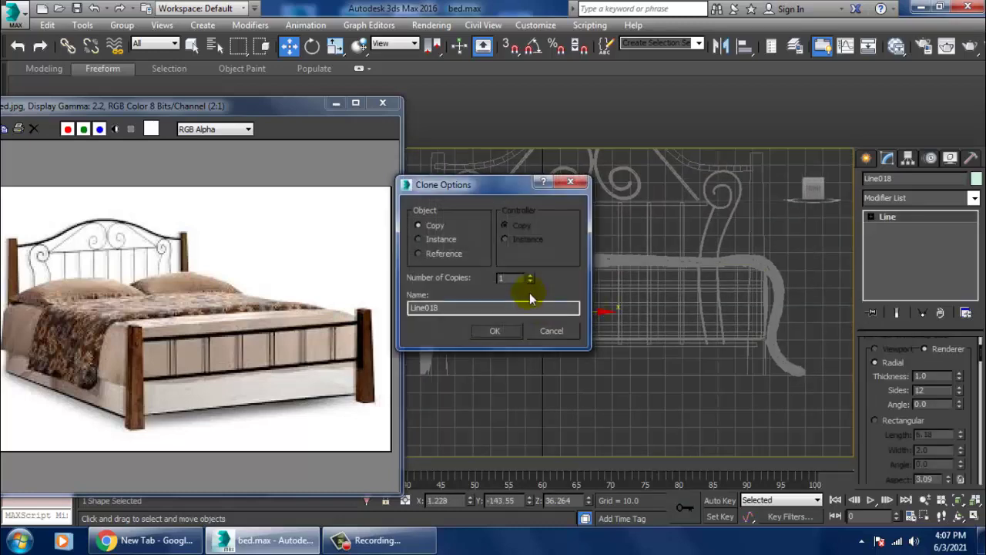
{"action": "left_click", "coordinate": [497, 331]}
- Select all four footboard bars together
{"action": "scroll", "coordinate": [520, 330], "scroll_direction": "up", "scroll_amount": 2}
{"action": "scroll", "coordinate": [660, 316], "scroll_direction": "down", "scroll_amount": 1}
{"action": "left_click", "coordinate": [622, 316]}
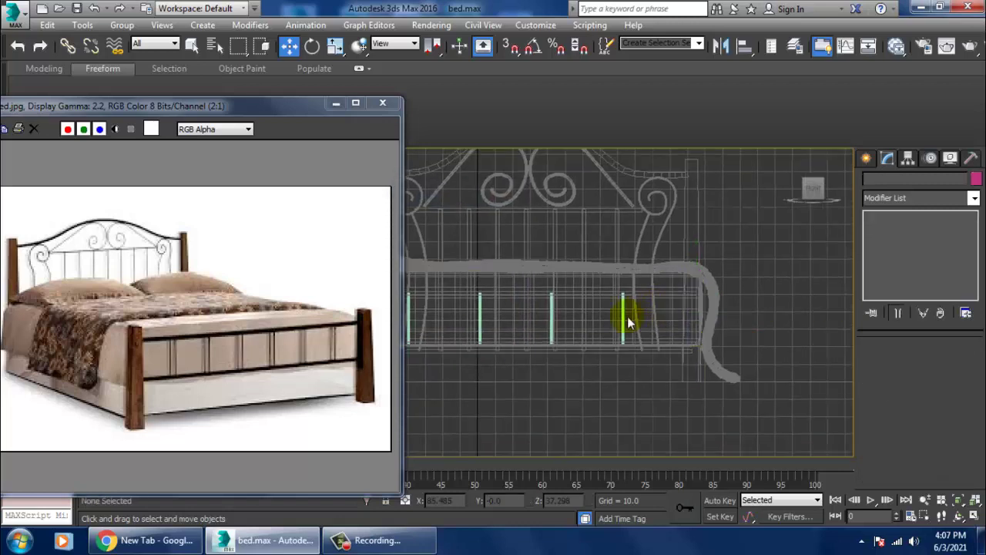
{"action": "middle_click_drag", "start_coordinate": [624, 316], "coordinate": [639, 319]}
{"action": "left_click", "coordinate": [567, 322], "text": "ctrl"}
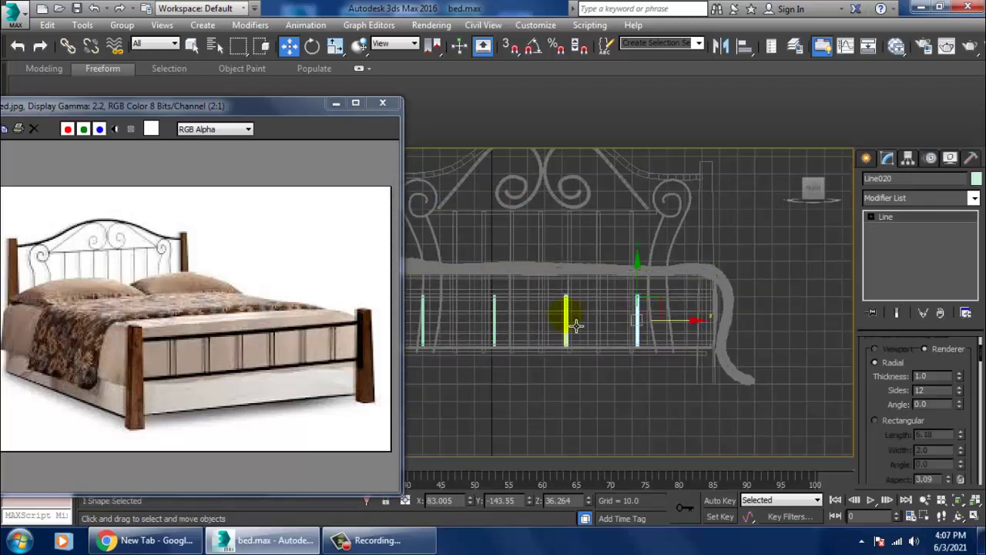
{"action": "left_click", "coordinate": [496, 323], "text": "ctrl"}
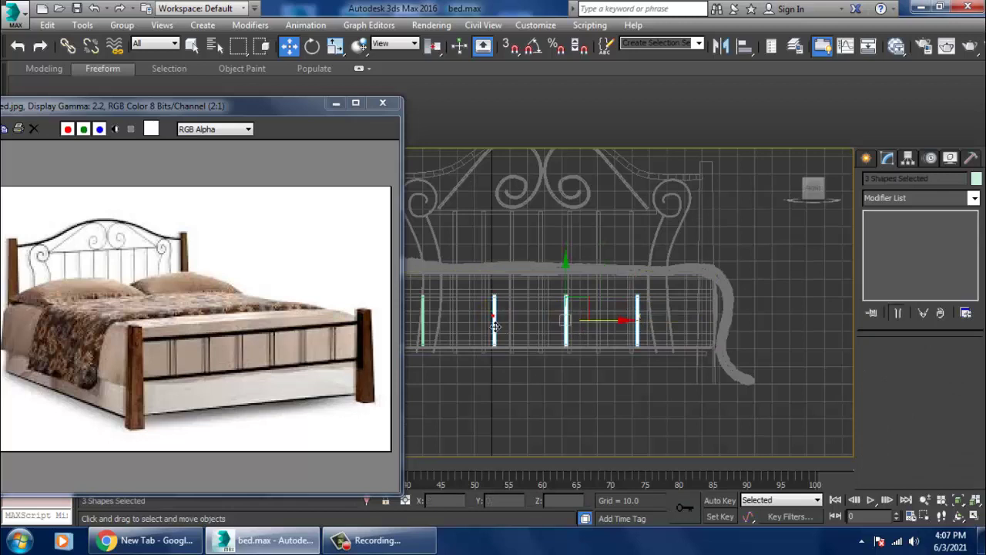
{"action": "left_click", "coordinate": [426, 320], "text": "ctrl"}
{"action": "scroll", "coordinate": [467, 318], "scroll_direction": "down", "scroll_amount": 3}
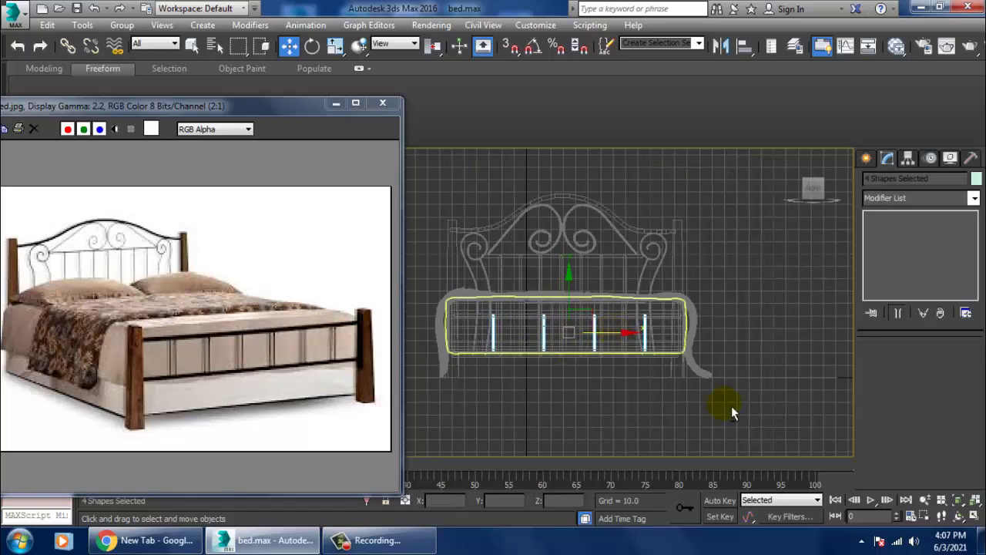
- Return to the shaded Perspective view, frame the whole bed and orbit to the front-left
{"action": "key", "text": "alt+w"}
{"action": "left_click", "coordinate": [725, 392]}
{"action": "key", "text": "z"}
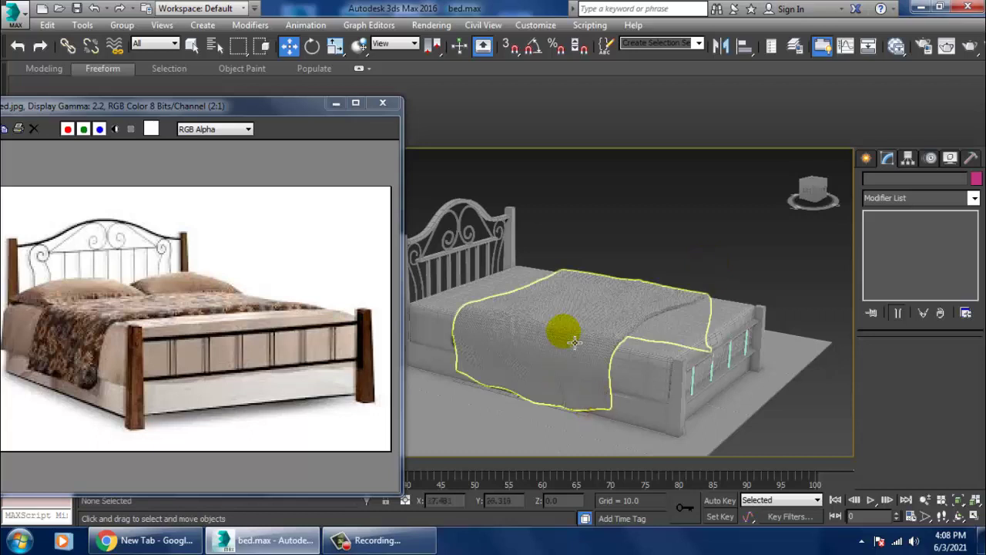
{"action": "mouse_move", "coordinate": [566, 330]}
{"action": "middle_mouse_down", "text": "alt"}
{"action": "mouse_move", "coordinate": [649, 264]}
{"action": "mouse_move", "coordinate": [834, 177]}
{"action": "middle_mouse_up", "text": "alt"}
- Choose the Box standard primitive and bring up an enlarged Front view of the bed
{"action": "left_click", "coordinate": [869, 159]}
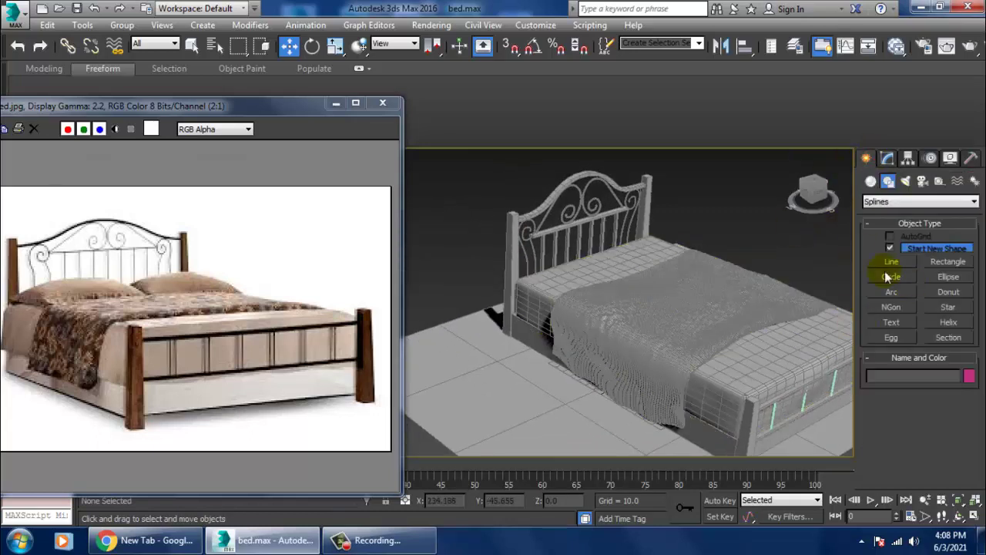
{"action": "left_click", "coordinate": [871, 183]}
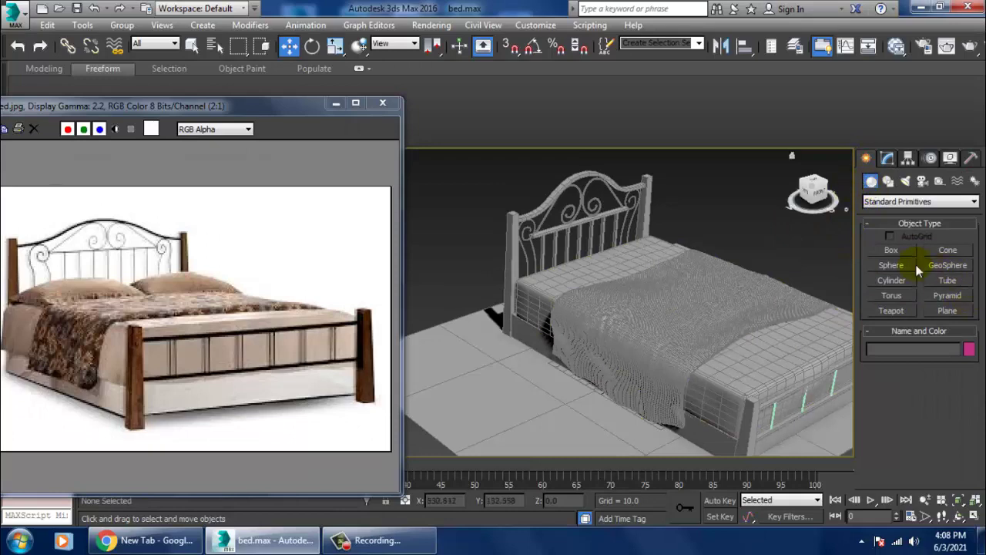
{"action": "left_click", "coordinate": [893, 250]}
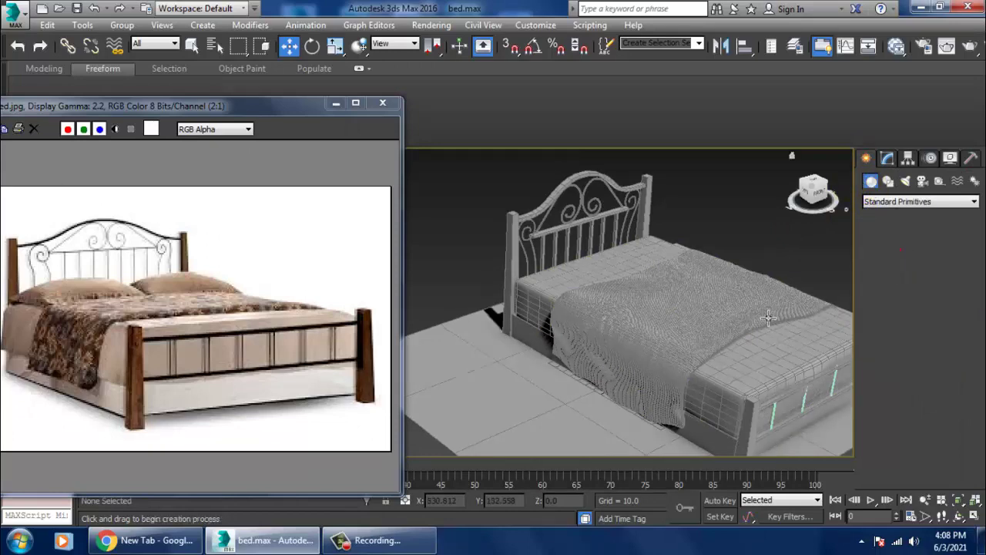
{"action": "mouse_move", "coordinate": [550, 319]}
{"action": "middle_mouse_down", "text": "alt"}
{"action": "mouse_move", "coordinate": [625, 352]}
{"action": "mouse_move", "coordinate": [638, 319]}
{"action": "middle_mouse_up", "text": "alt"}
{"action": "key", "text": "alt+w"}
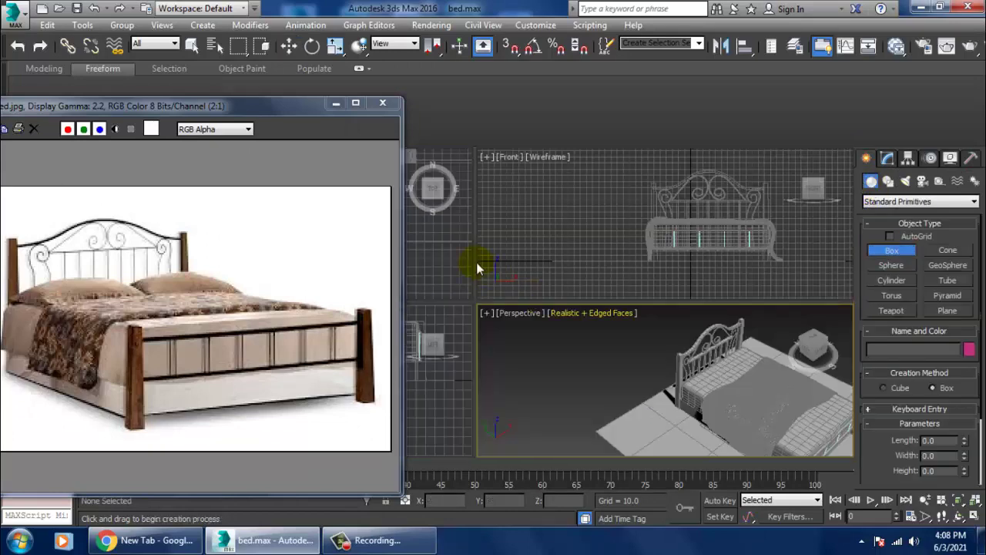
{"action": "key", "text": "alt+w"}
{"action": "mouse_move", "coordinate": [471, 265]}
{"action": "middle_mouse_down"}
{"action": "mouse_move", "coordinate": [600, 281]}
{"action": "mouse_move", "coordinate": [639, 348]}
{"action": "middle_mouse_up"}
{"action": "scroll", "coordinate": [639, 275], "scroll_direction": "down", "scroll_amount": 3}
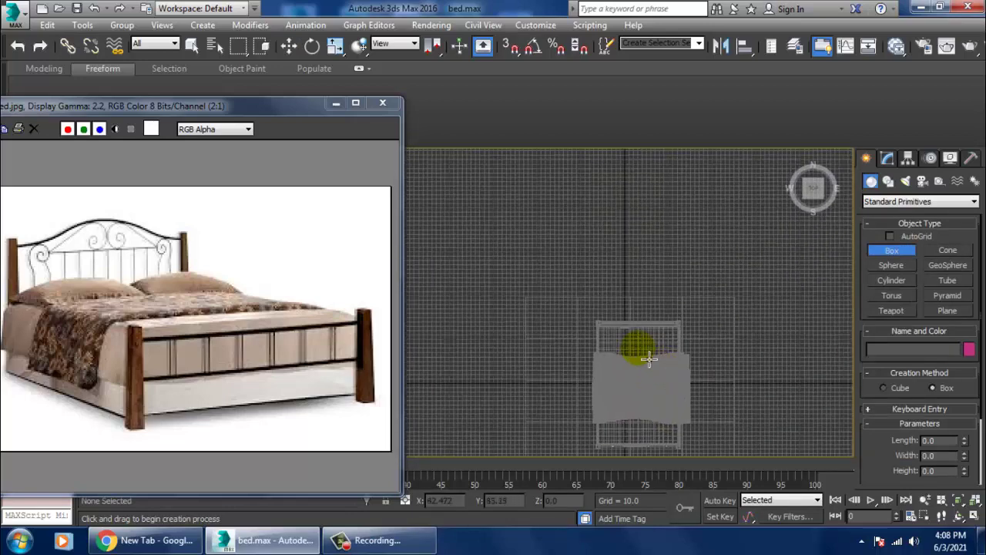
{"action": "scroll", "coordinate": [610, 339], "scroll_direction": "up", "scroll_amount": 3}
- Draw a box near the headboard and scale it into a thick slab
{"action": "left_click_drag", "start_coordinate": [549, 290], "coordinate": [679, 340]}
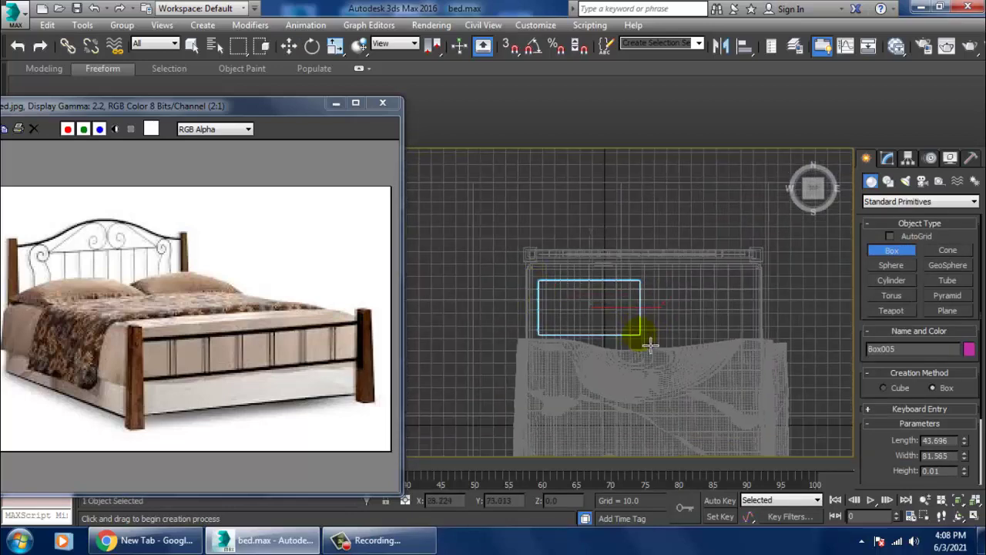
{"action": "left_click", "coordinate": [651, 317]}
{"action": "key", "text": "w"}
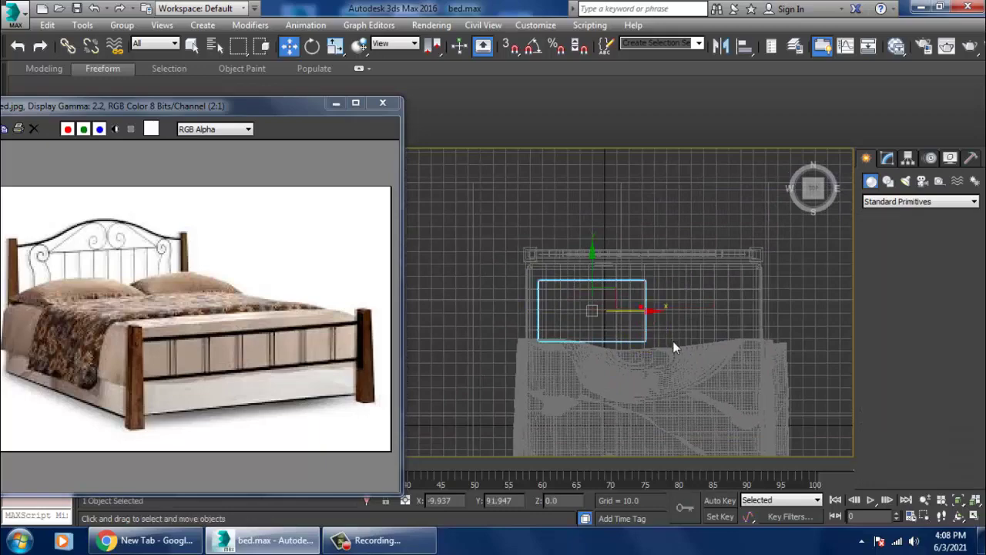
{"action": "key", "text": "alt+w"}
{"action": "key", "text": "alt+w"}
{"action": "middle_click_drag", "start_coordinate": [622, 325], "coordinate": [626, 362]}
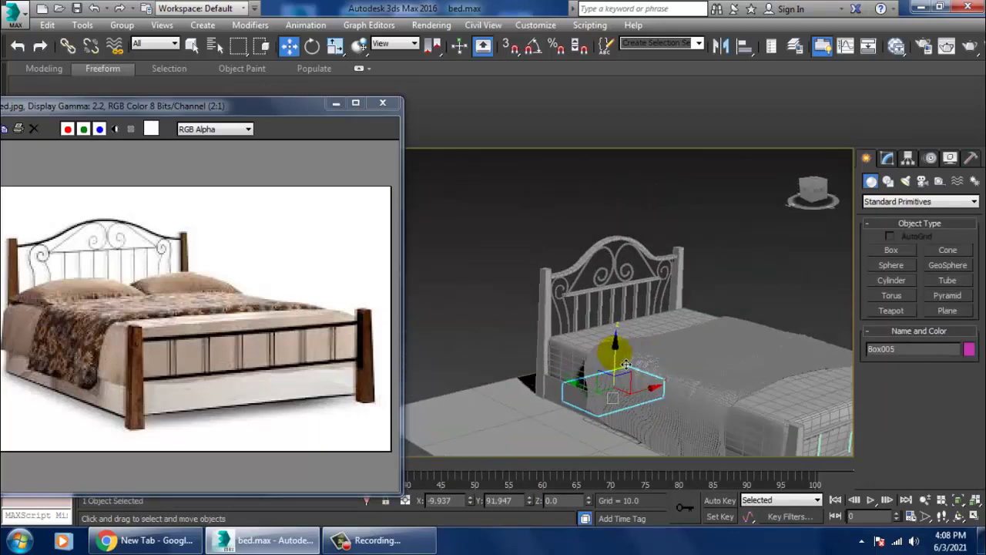
{"action": "key", "text": "r"}
{"action": "left_click_drag", "start_coordinate": [626, 363], "coordinate": [622, 314]}
{"action": "scroll", "coordinate": [619, 308], "scroll_direction": "up", "scroll_amount": 3}
{"action": "key", "text": "w"}
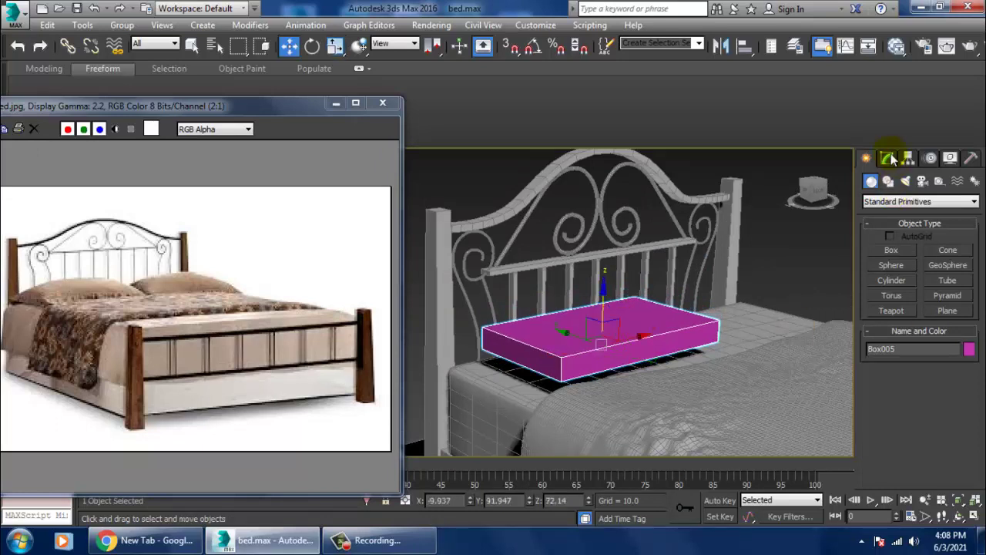
- Give the box 10 length segments and 8 width segments
{"action": "left_click", "coordinate": [888, 158]}
{"action": "middle_click_drag", "start_coordinate": [652, 265], "coordinate": [666, 268], "text": "alt"}
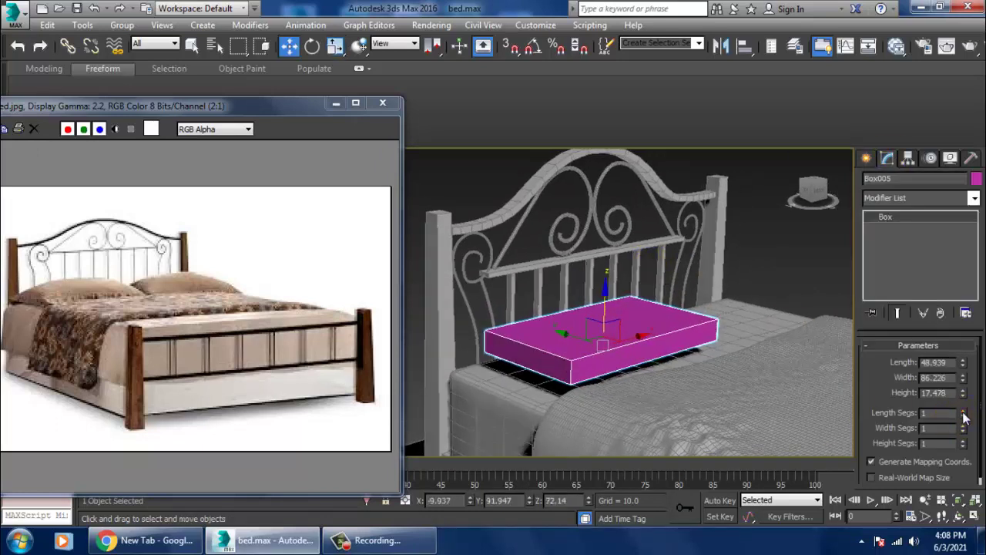
{"action": "left_click_drag", "start_coordinate": [965, 416], "coordinate": [966, 416]}
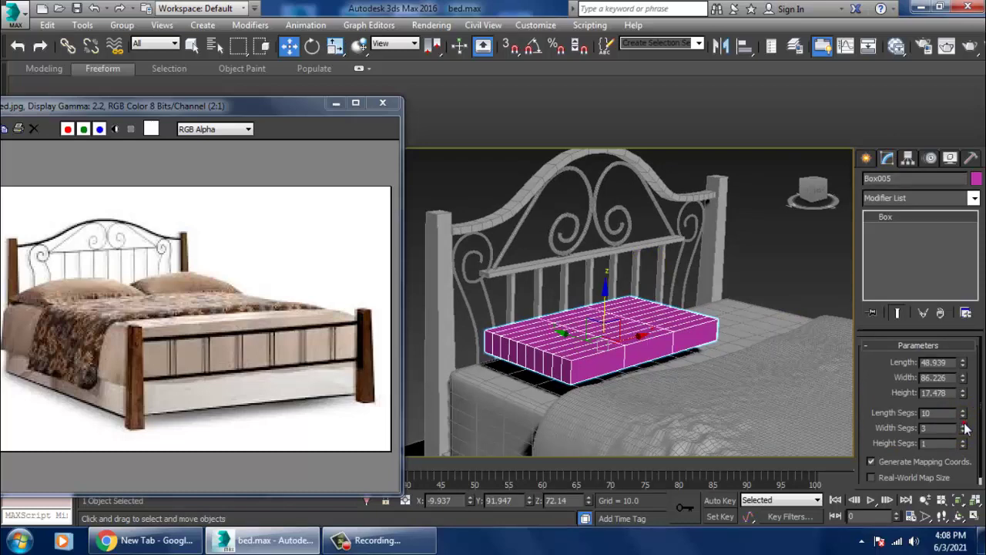
{"action": "left_click_drag", "start_coordinate": [966, 428], "coordinate": [965, 428]}
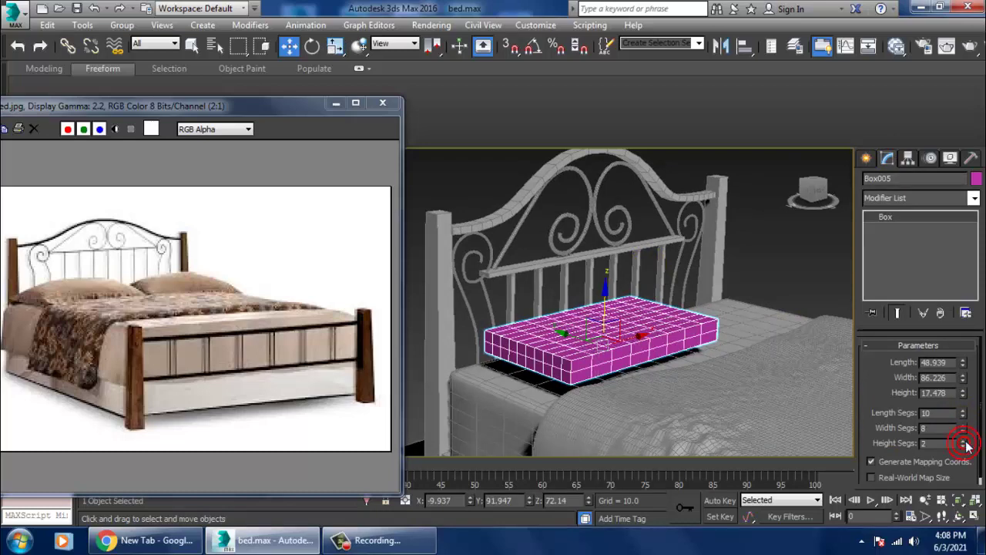
- Convert the pillow box to Editable Poly and make it an mCloth object
{"action": "right_click", "coordinate": [629, 306]}
{"action": "mouse_move", "coordinate": [655, 451]}
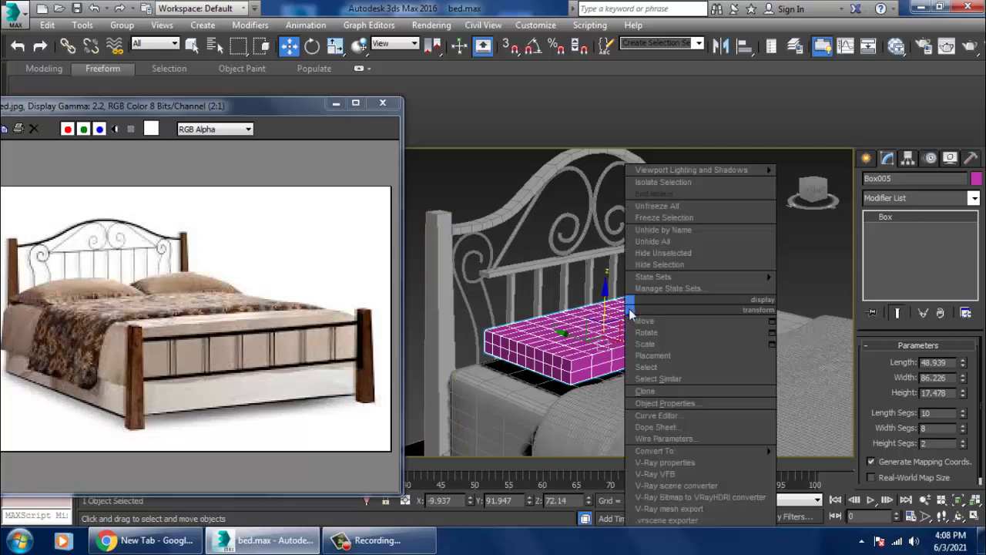
{"action": "left_click", "coordinate": [828, 462]}
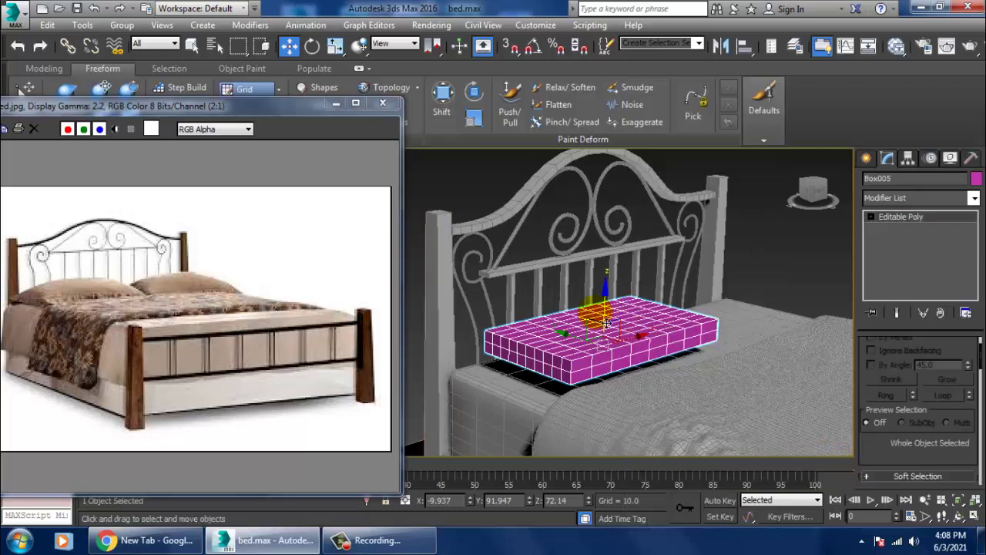
{"action": "left_click", "coordinate": [306, 25]}
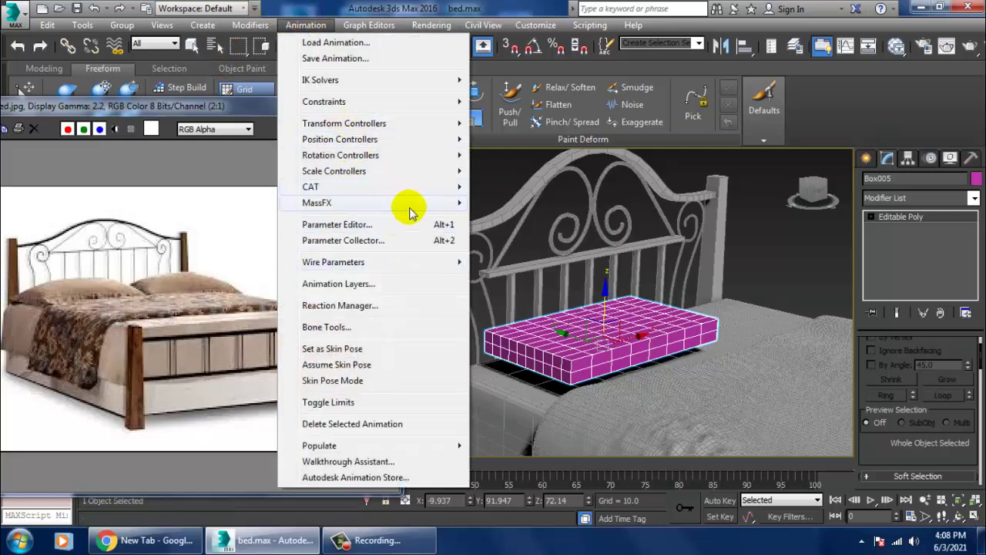
{"action": "mouse_move", "coordinate": [316, 203]}
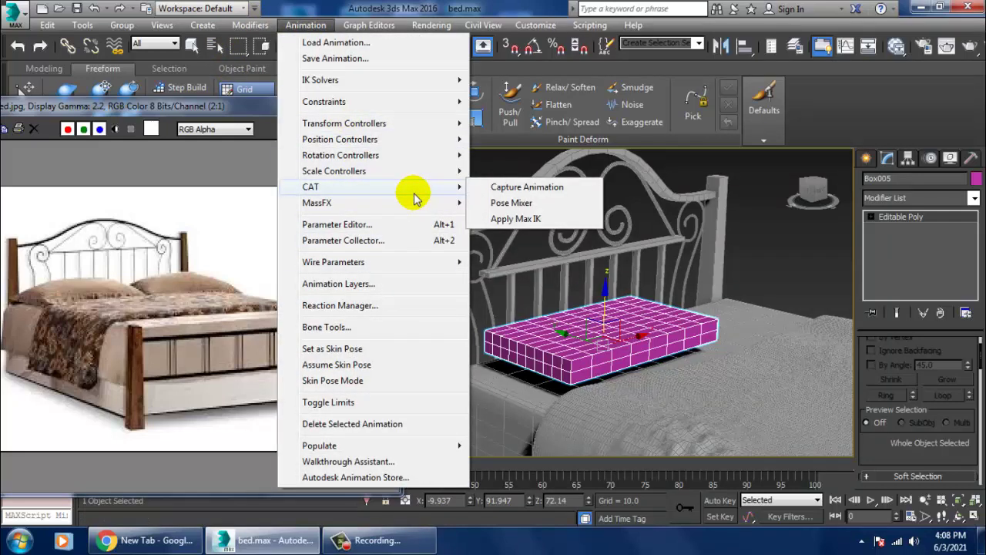
{"action": "mouse_move", "coordinate": [502, 219]}
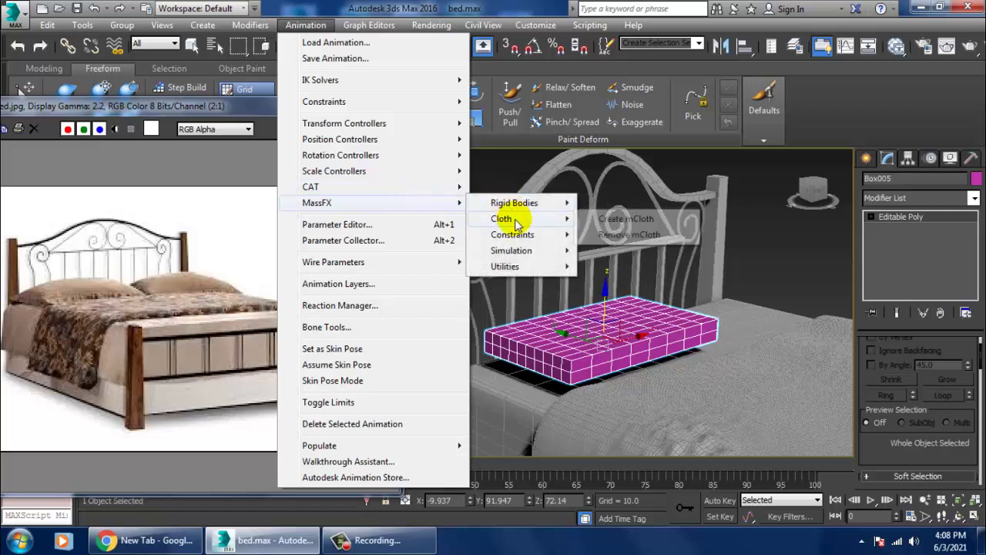
{"action": "left_click", "coordinate": [610, 222]}
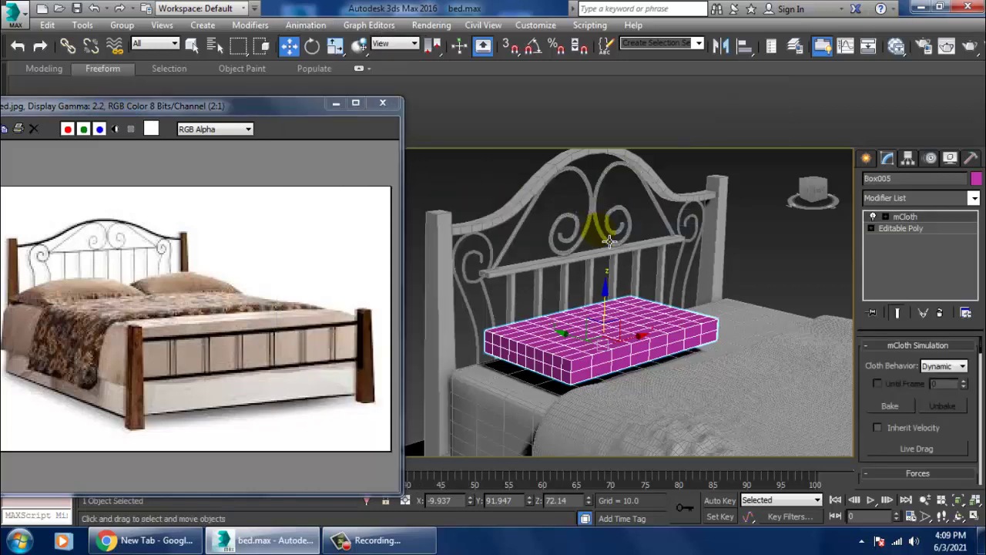
- Convert the mattress and the other bed part to Editable Poly
{"action": "left_click", "coordinate": [760, 319]}
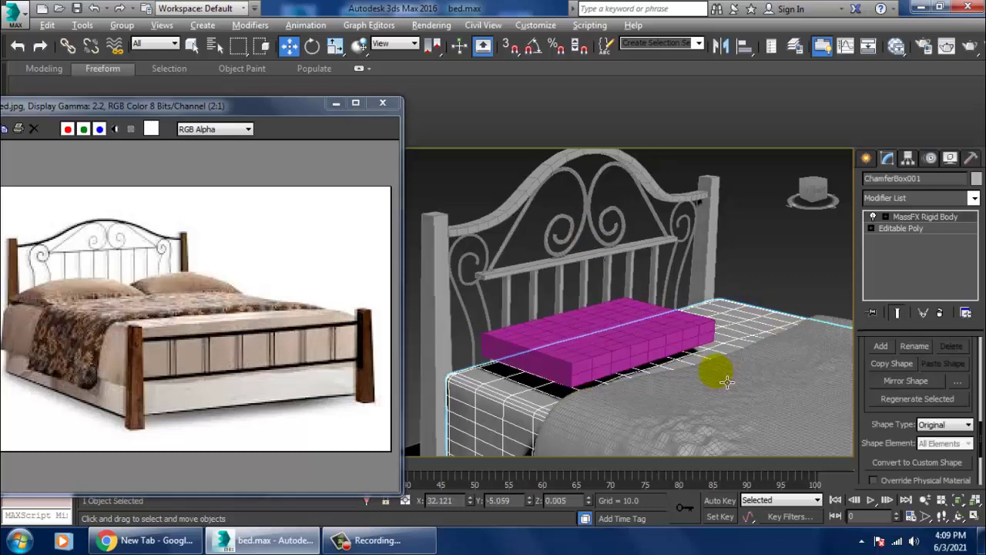
{"action": "middle_click_drag", "start_coordinate": [724, 382], "coordinate": [652, 264], "text": "alt"}
{"action": "left_click", "coordinate": [481, 396], "text": "ctrl"}
{"action": "right_click", "coordinate": [487, 308]}
{"action": "mouse_move", "coordinate": [514, 451]}
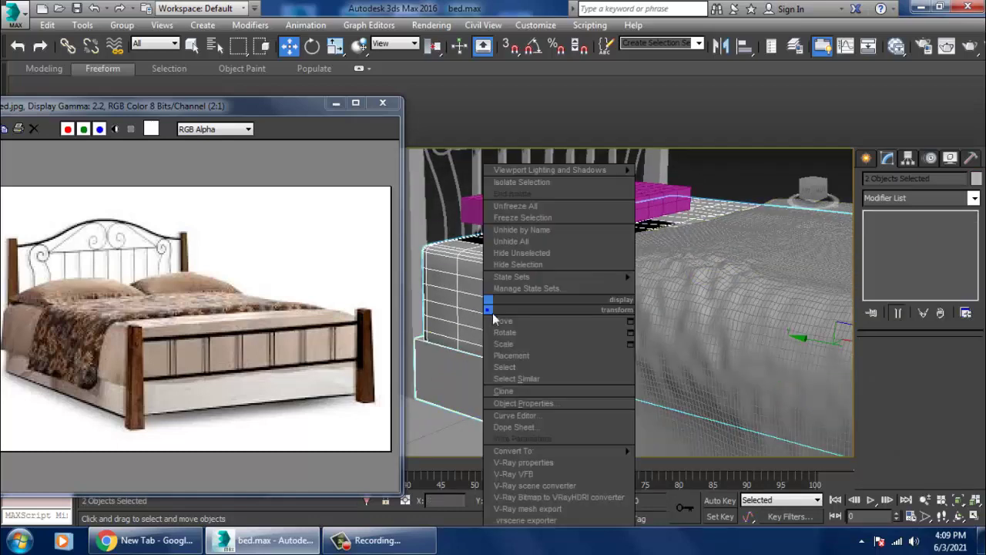
{"action": "left_click", "coordinate": [723, 463]}
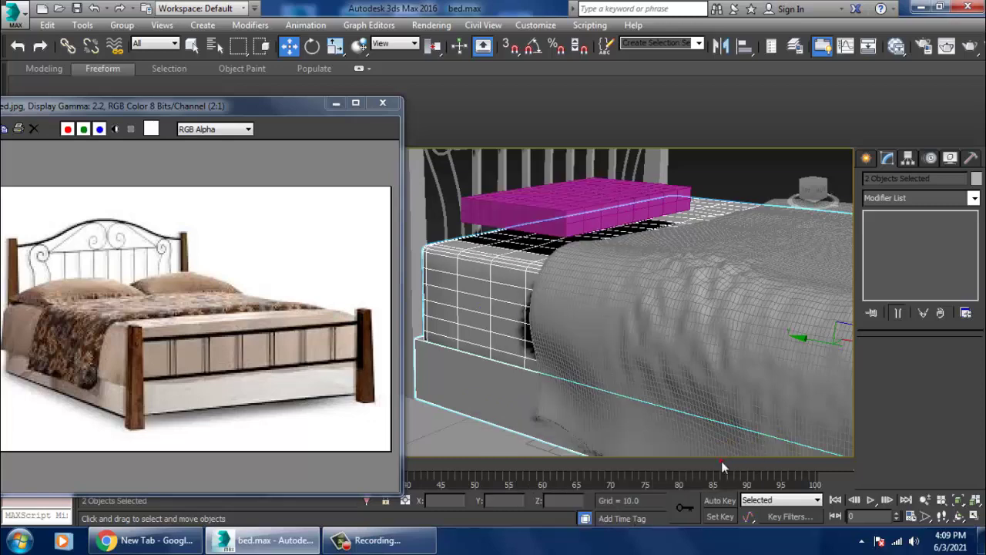
- Make the mattress and the other bed part MassFX rigid bodies
{"action": "middle_click_drag", "start_coordinate": [639, 320], "coordinate": [532, 349], "text": "alt"}
{"action": "left_click", "coordinate": [520, 337]}
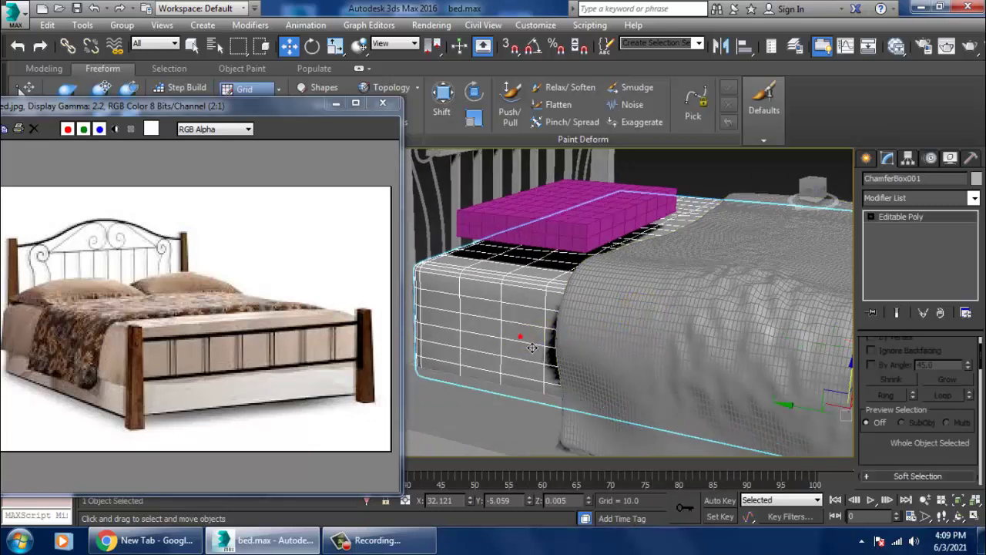
{"action": "left_click", "coordinate": [481, 416]}
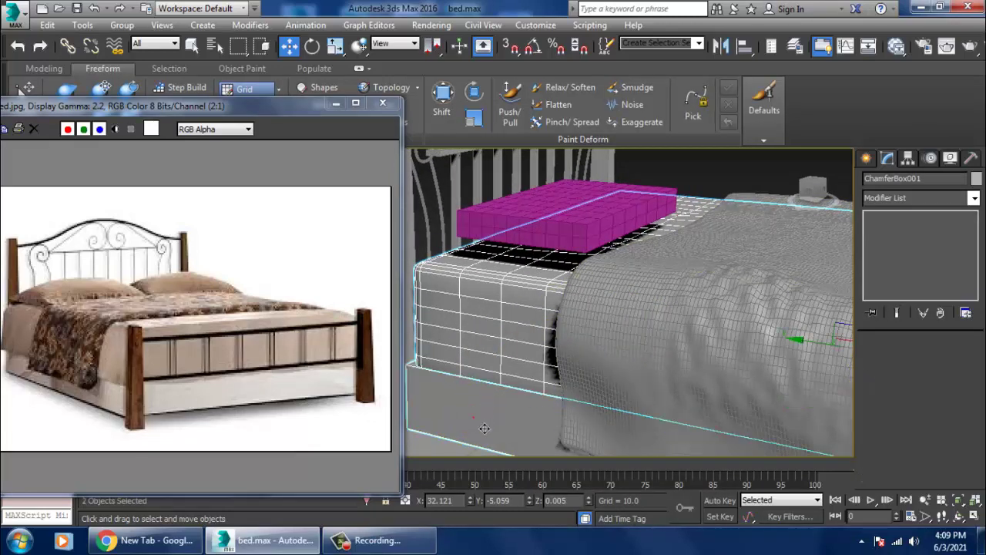
{"action": "left_click", "coordinate": [294, 25]}
{"action": "mouse_move", "coordinate": [317, 202]}
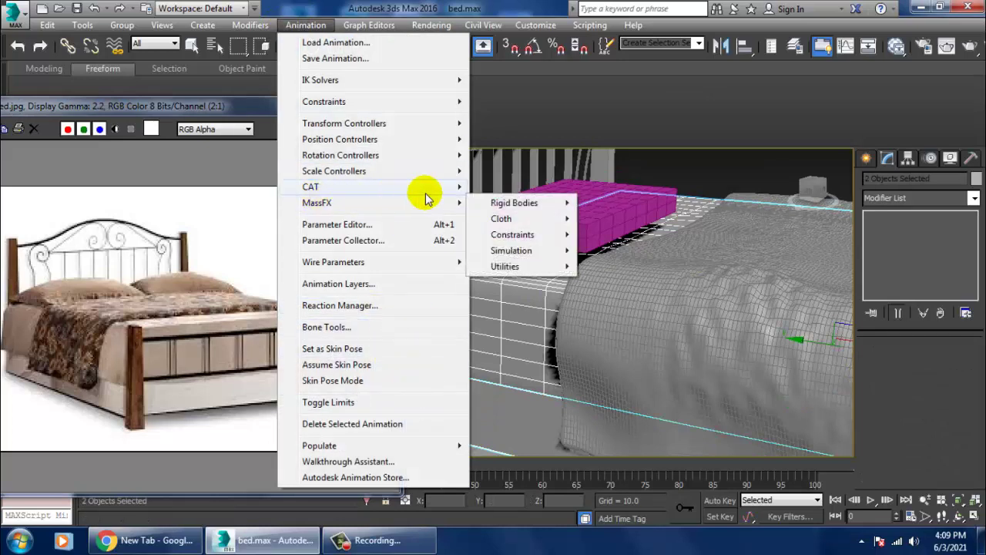
{"action": "mouse_move", "coordinate": [514, 203]}
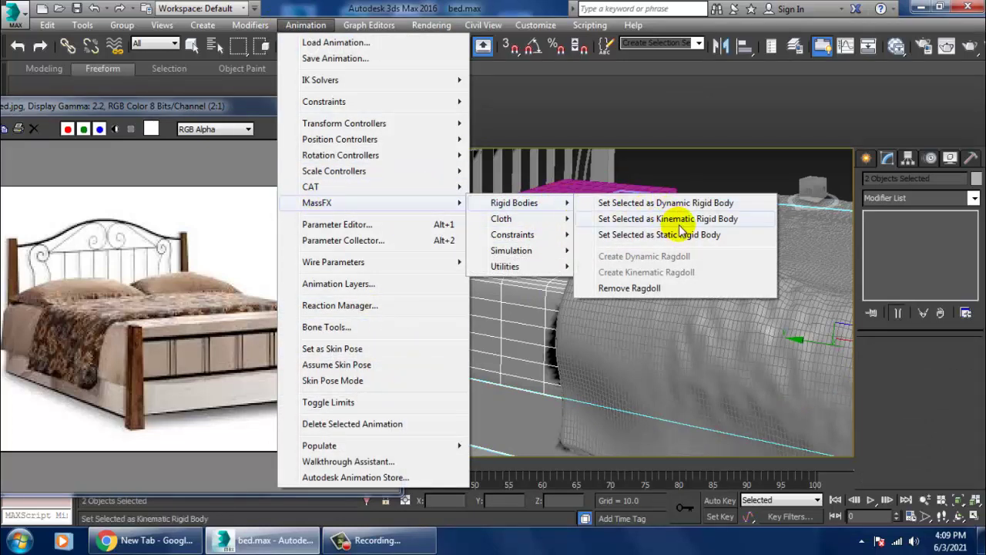
{"action": "left_click", "coordinate": [684, 236]}
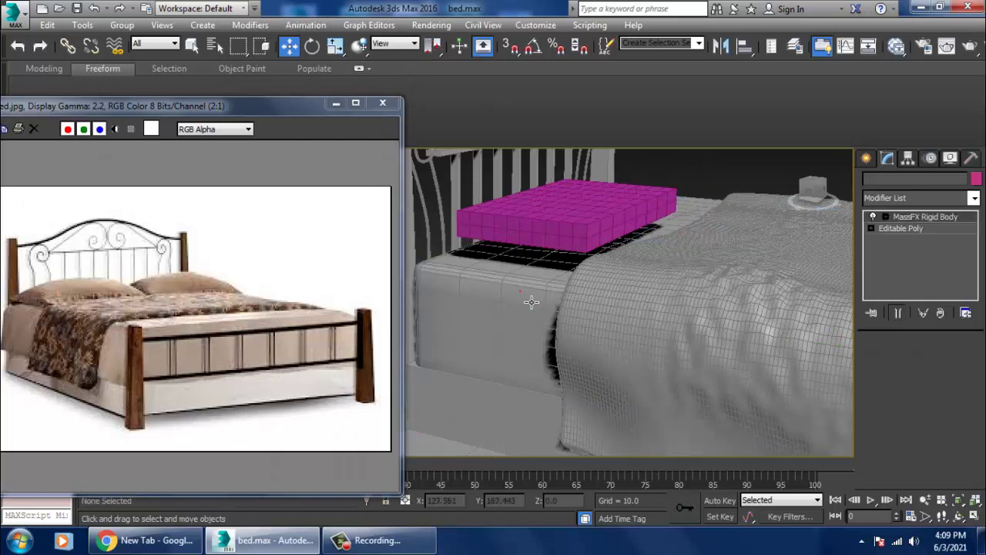
- Set the bedsheet's rigid body Shape Type to Original
{"action": "left_click", "coordinate": [931, 425]}
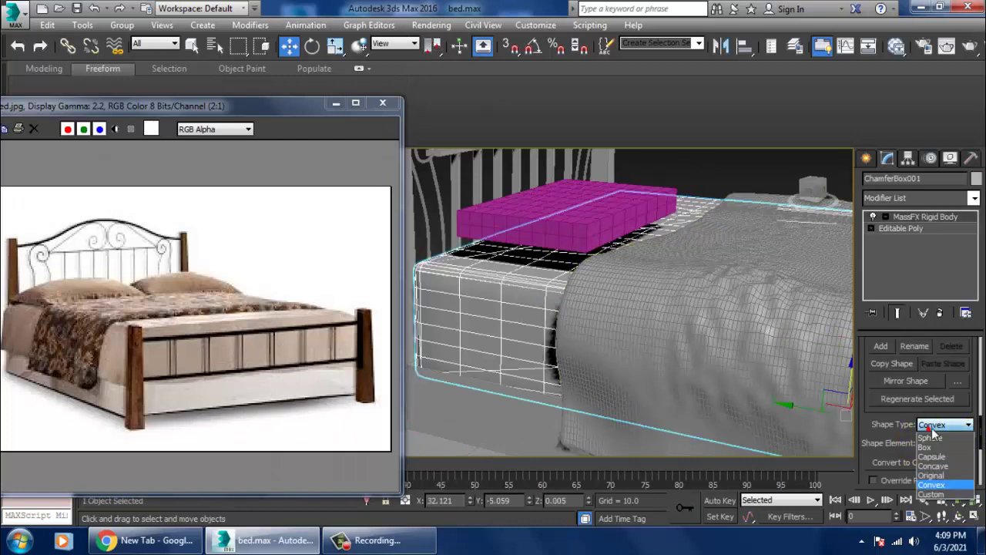
{"action": "left_click", "coordinate": [943, 484]}
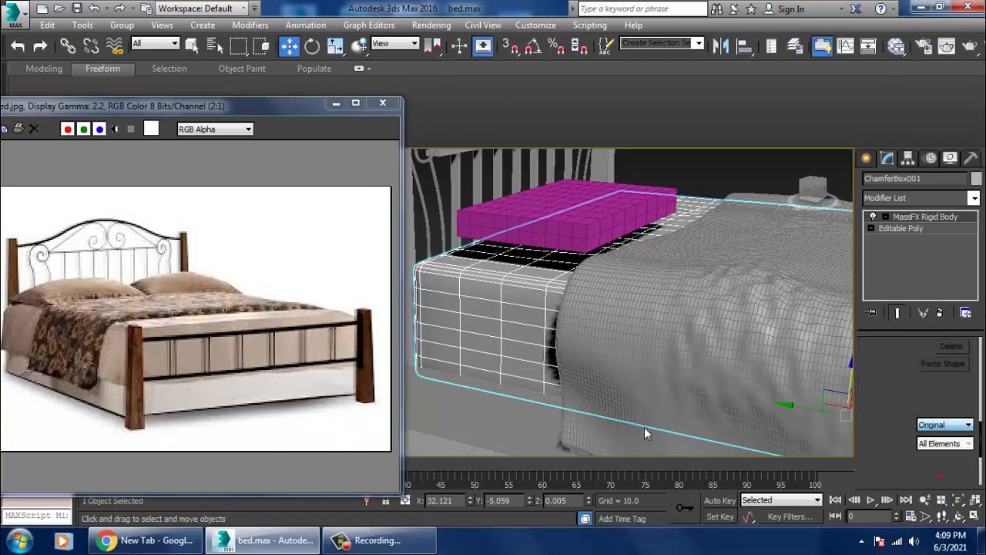
{"action": "left_click", "coordinate": [496, 442]}
{"action": "left_click", "coordinate": [932, 426]}
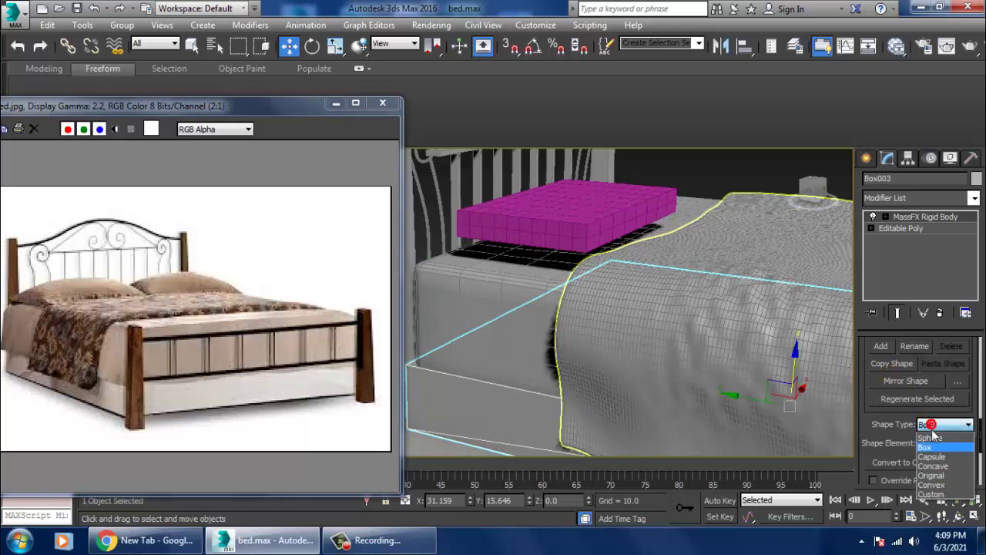
{"action": "left_click", "coordinate": [942, 468]}
- Play the MassFX simulation on the magenta box with Balloon Behavior at Pressure 5.0
{"action": "left_click", "coordinate": [579, 243]}
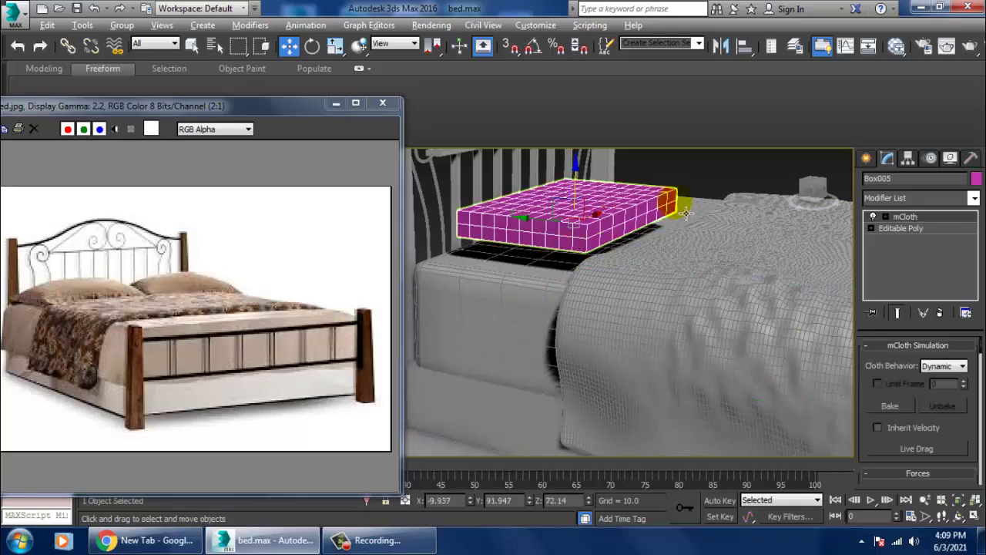
{"action": "middle_click_drag", "start_coordinate": [579, 244], "coordinate": [665, 256], "text": "alt"}
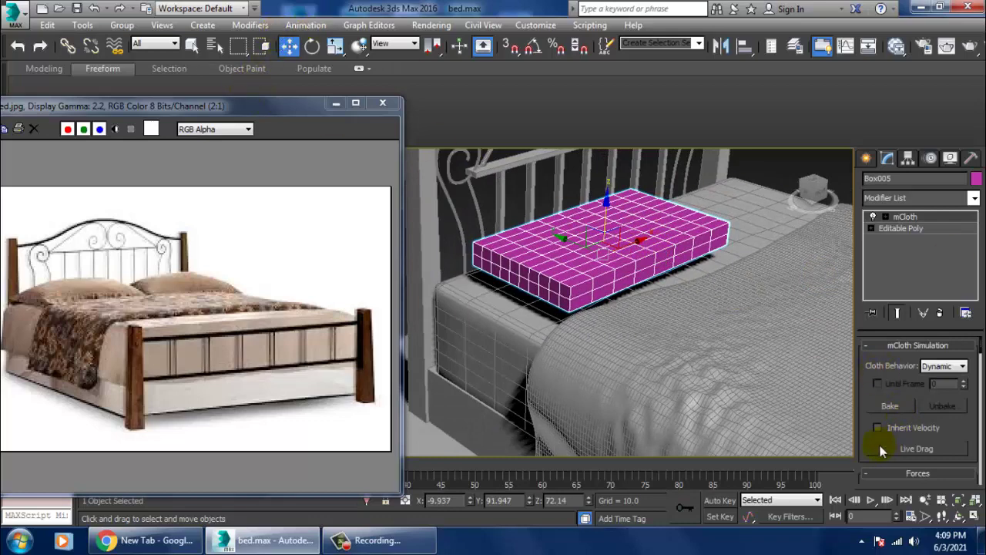
{"action": "scroll", "coordinate": [873, 455], "scroll_direction": "down", "scroll_amount": 10}
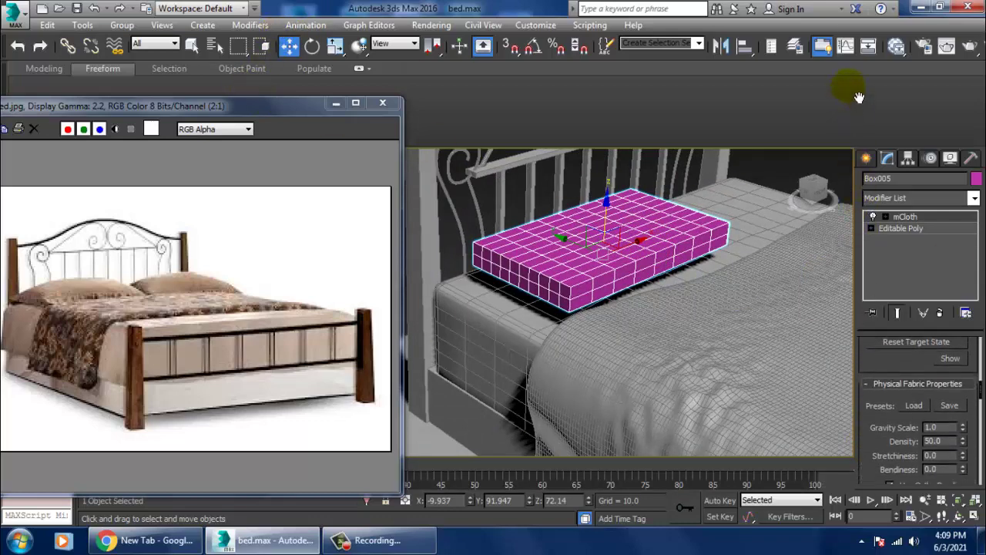
{"action": "left_click_drag", "start_coordinate": [893, 418], "coordinate": [883, 291]}
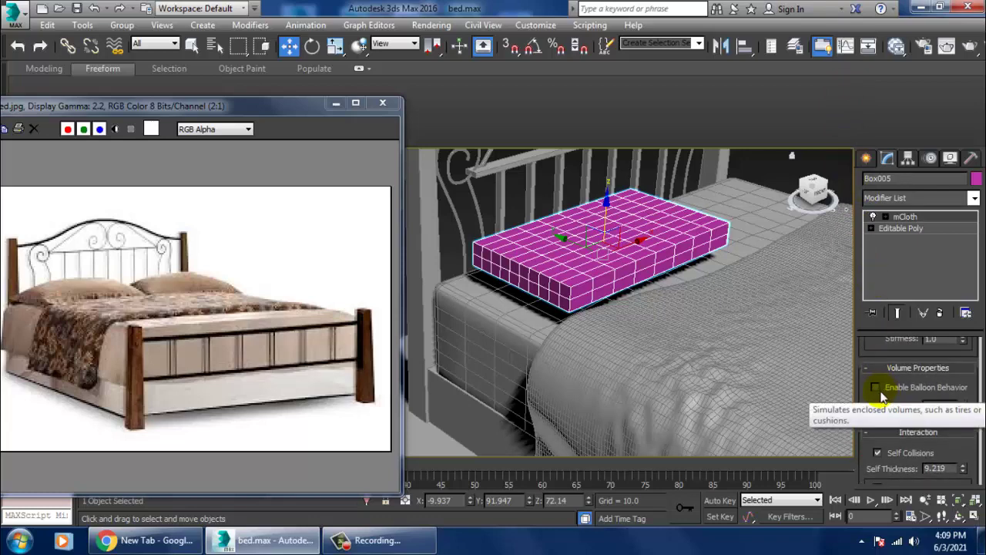
{"action": "left_click", "coordinate": [372, 27]}
{"action": "mouse_move", "coordinate": [305, 25]}
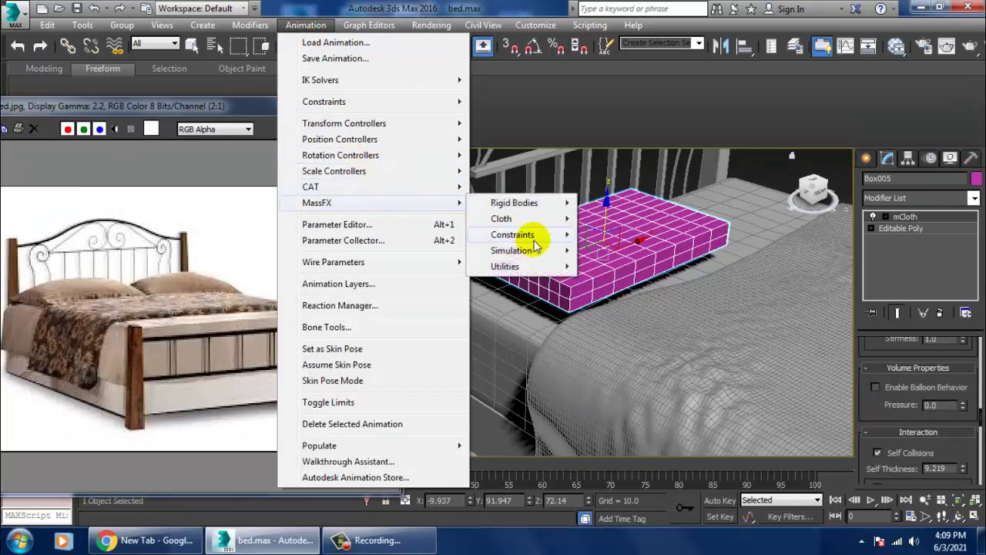
{"action": "mouse_move", "coordinate": [513, 250]}
{"action": "left_click", "coordinate": [646, 253]}
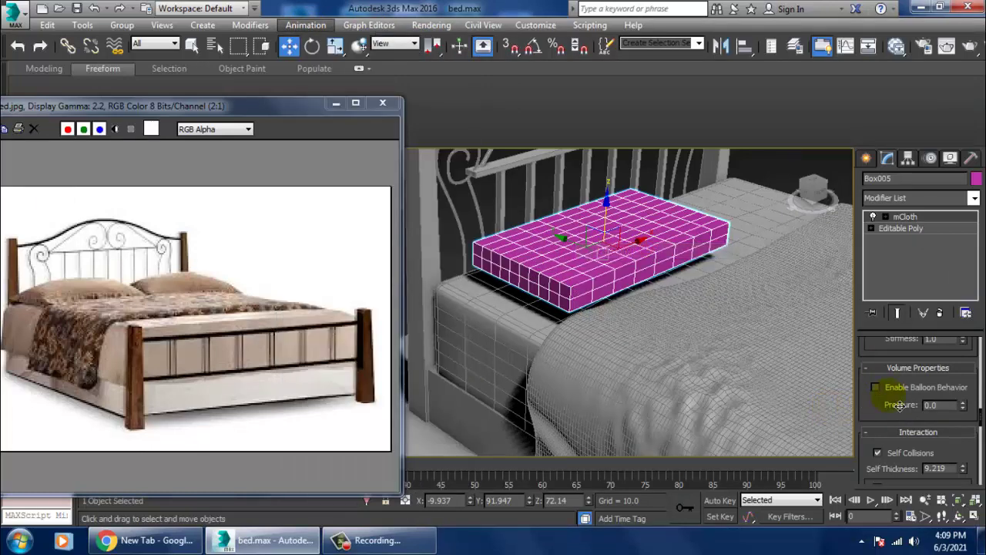
{"action": "left_click", "coordinate": [876, 387]}
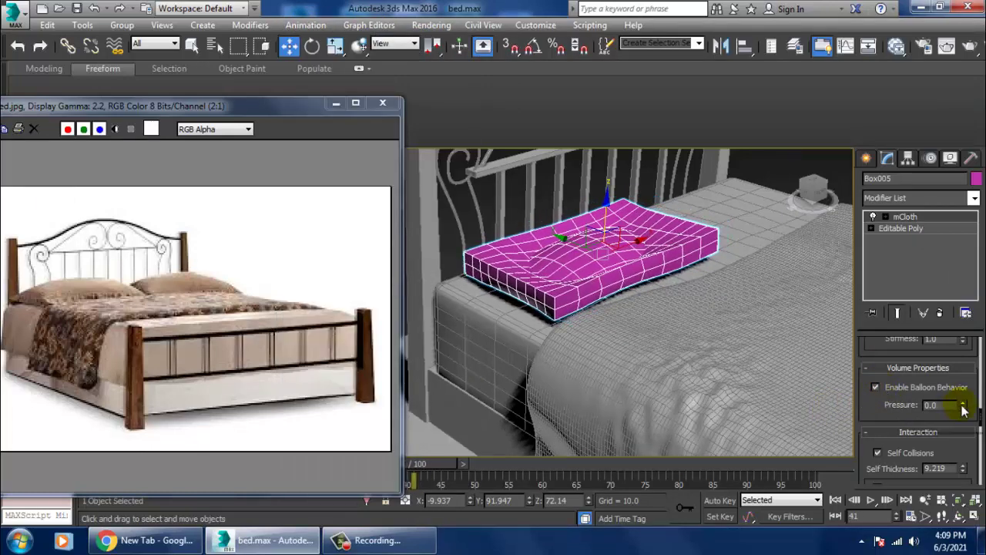
{"action": "left_click_drag", "start_coordinate": [963, 405], "coordinate": [963, 399]}
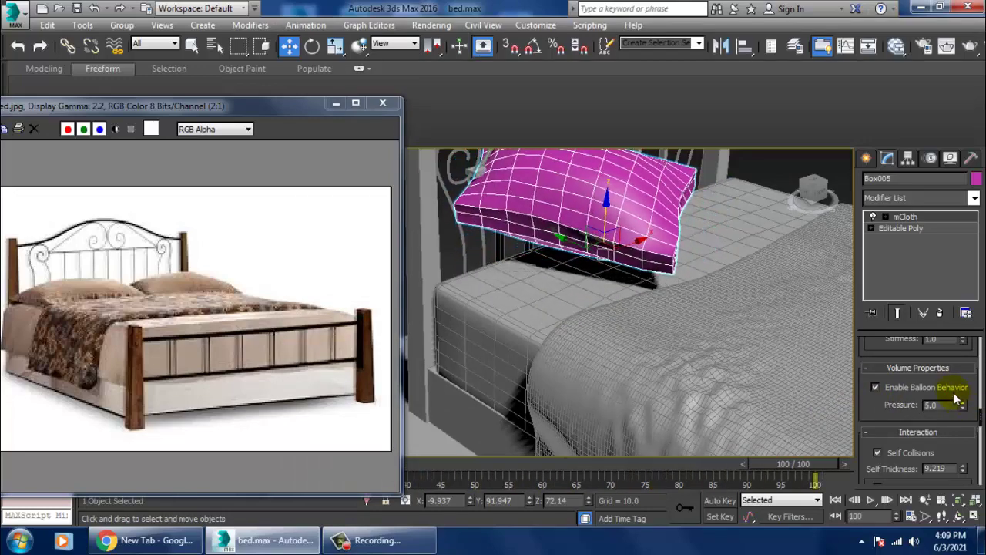
- Collapse the inflated pillow to an Editable Poly
{"action": "right_click", "coordinate": [563, 187]}
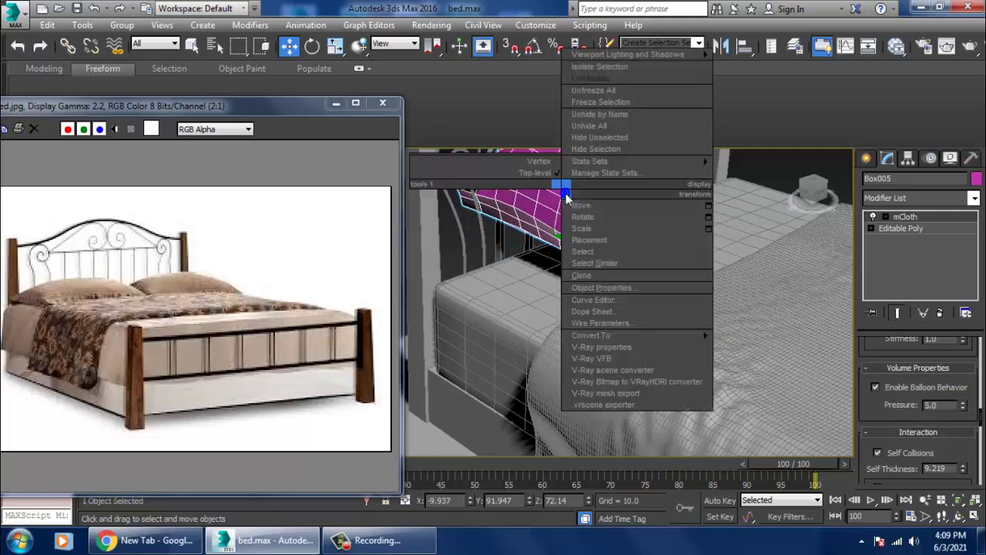
{"action": "mouse_move", "coordinate": [591, 335]}
{"action": "left_click", "coordinate": [771, 350]}
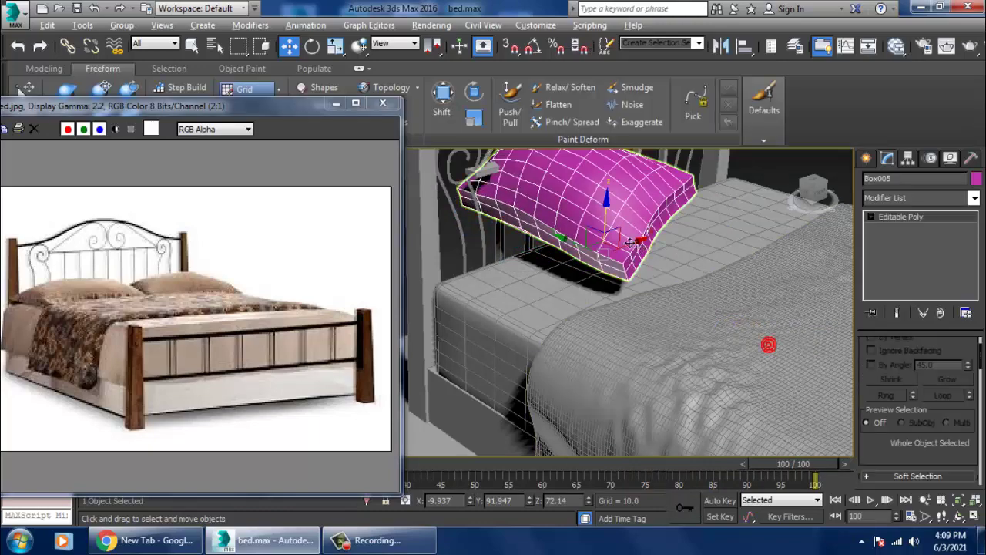
{"action": "mouse_move", "coordinate": [770, 341]}
{"action": "middle_mouse_down", "text": "alt"}
{"action": "mouse_move", "coordinate": [560, 266]}
{"action": "mouse_move", "coordinate": [601, 310]}
{"action": "middle_mouse_up", "text": "alt"}
{"action": "middle_click_drag", "start_coordinate": [632, 261], "coordinate": [583, 285], "text": "alt"}
- Rotate and move the pillow so it lies level above the head of the bed
{"action": "key", "text": "e"}
{"action": "left_click_drag", "start_coordinate": [583, 285], "coordinate": [719, 298]}
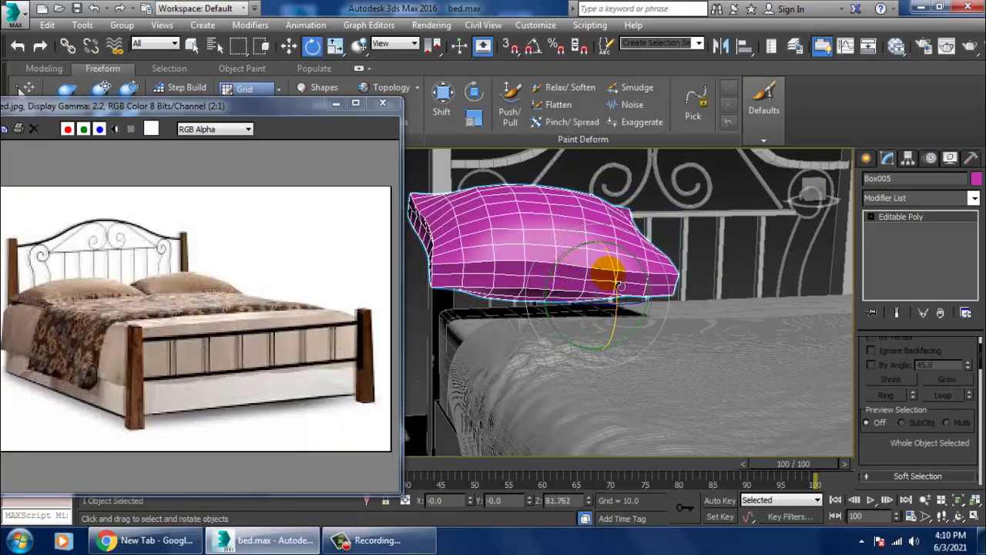
{"action": "left_click_drag", "start_coordinate": [616, 271], "coordinate": [623, 246]}
{"action": "mouse_move", "coordinate": [613, 281]}
{"action": "middle_mouse_down", "text": "alt"}
{"action": "mouse_move", "coordinate": [585, 262]}
{"action": "mouse_move", "coordinate": [648, 327]}
{"action": "mouse_move", "coordinate": [624, 346]}
{"action": "mouse_move", "coordinate": [640, 309]}
{"action": "middle_mouse_up", "text": "alt"}
{"action": "key", "text": "w"}
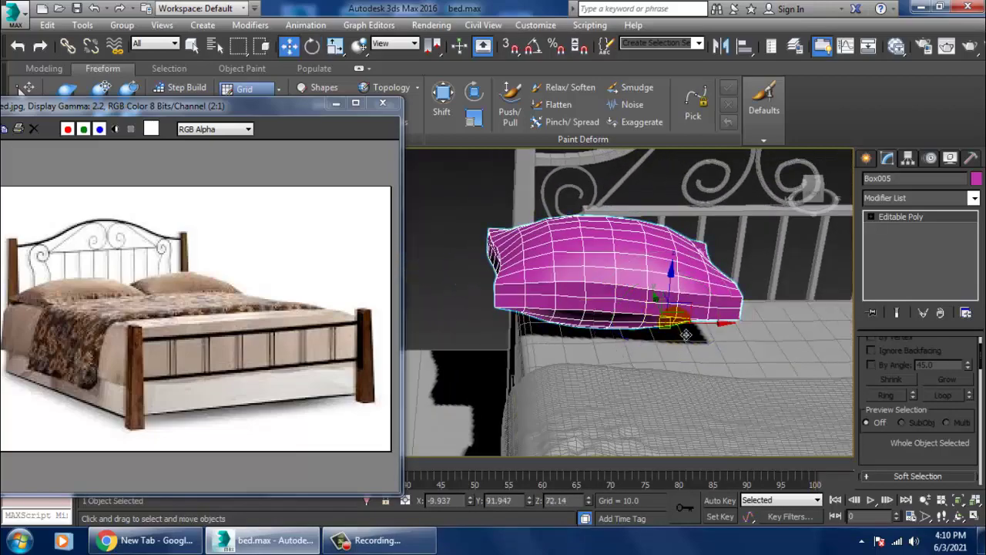
{"action": "left_click_drag", "start_coordinate": [709, 331], "coordinate": [770, 324]}
{"action": "mouse_move", "coordinate": [771, 323]}
{"action": "middle_mouse_down", "text": "alt"}
{"action": "mouse_move", "coordinate": [709, 301]}
{"action": "mouse_move", "coordinate": [634, 293]}
{"action": "mouse_move", "coordinate": [674, 324]}
{"action": "middle_mouse_up", "text": "alt"}
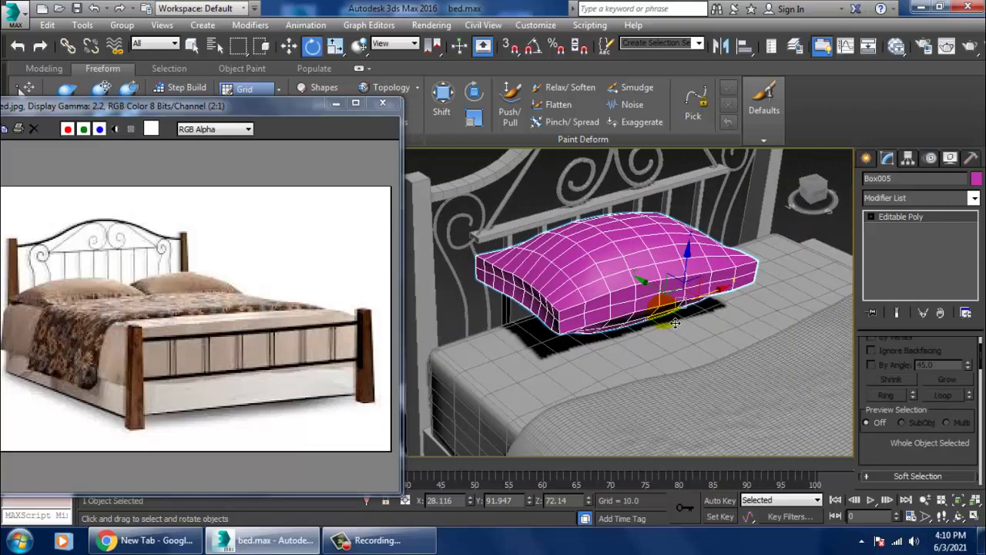
{"action": "left_click_drag", "start_coordinate": [681, 333], "coordinate": [689, 339]}
{"action": "key", "text": "w"}
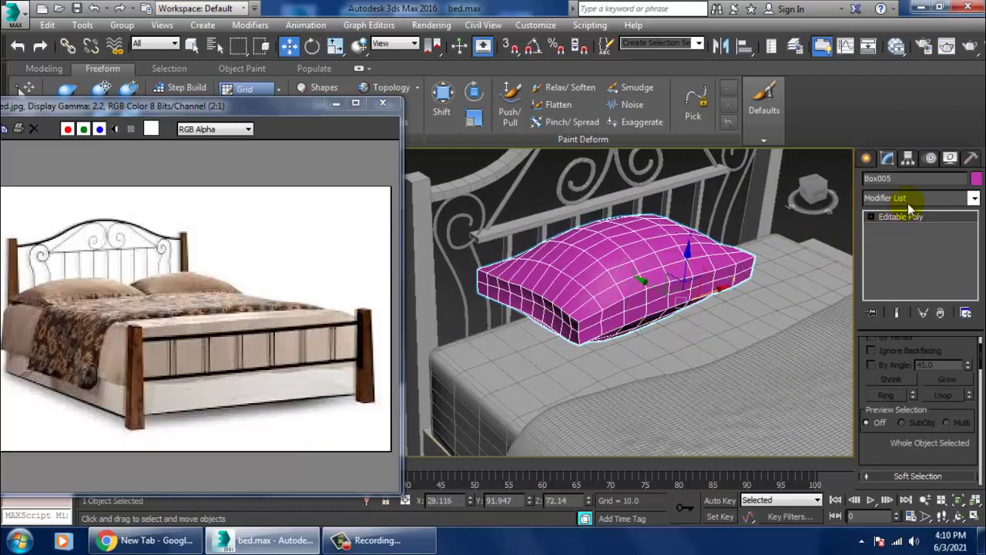
{"action": "left_click", "coordinate": [917, 198]}
- Add TurboSmooth to the pillow and squash it flatter vertically
{"action": "type", "text": "tu"}
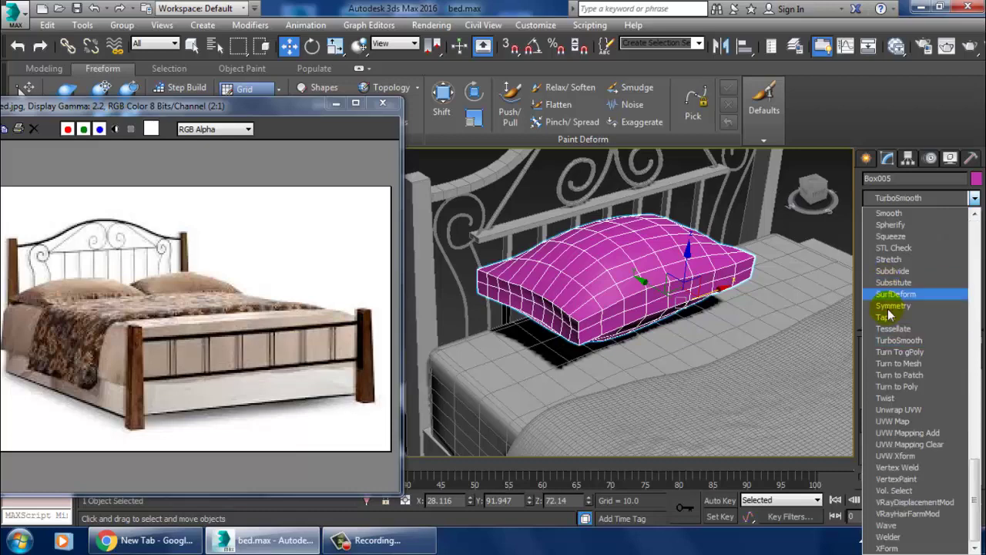
{"action": "left_click", "coordinate": [903, 341]}
{"action": "mouse_move", "coordinate": [678, 293]}
{"action": "middle_mouse_down", "text": "alt"}
{"action": "mouse_move", "coordinate": [660, 282]}
{"action": "mouse_move", "coordinate": [661, 270]}
{"action": "middle_mouse_up", "text": "alt"}
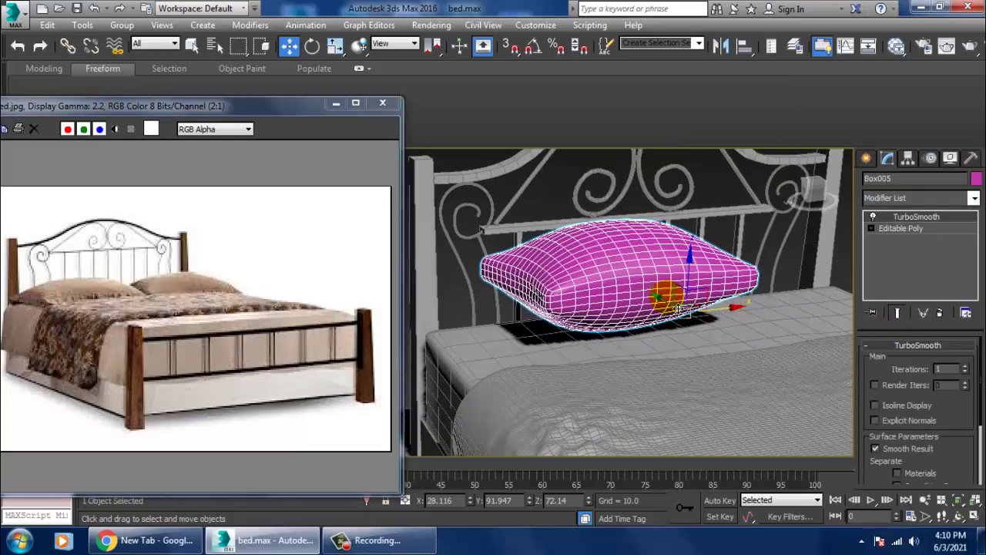
{"action": "key", "text": "r"}
{"action": "left_click_drag", "start_coordinate": [707, 264], "coordinate": [707, 290]}
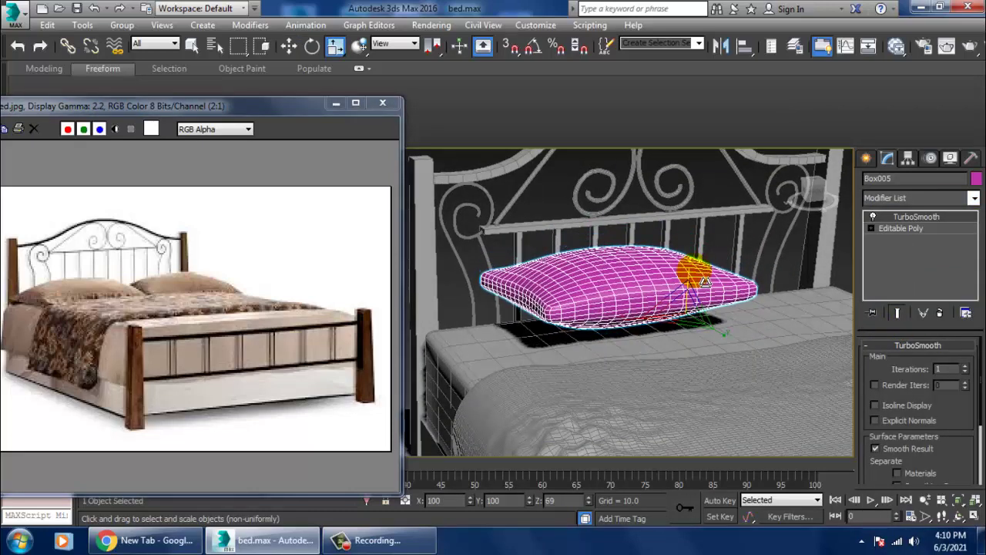
- Lower the pillow toward the mattress and check it from above
{"action": "mouse_move", "coordinate": [707, 290]}
{"action": "middle_mouse_down", "text": "alt"}
{"action": "mouse_move", "coordinate": [694, 273]}
{"action": "mouse_move", "coordinate": [703, 270]}
{"action": "middle_mouse_up", "text": "alt"}
{"action": "key", "text": "w"}
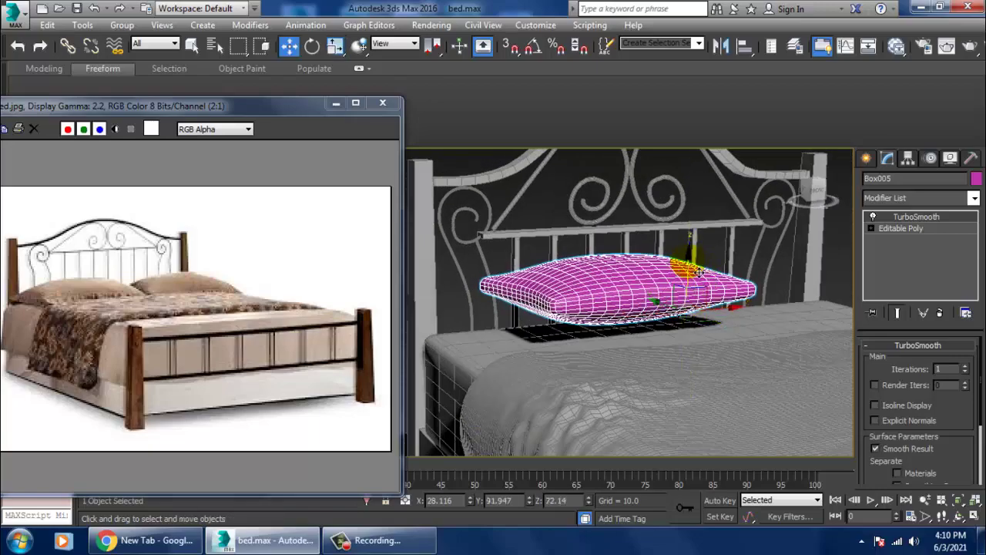
{"action": "left_click_drag", "start_coordinate": [698, 271], "coordinate": [689, 281]}
{"action": "mouse_move", "coordinate": [689, 281]}
{"action": "middle_mouse_down", "text": "alt"}
{"action": "mouse_move", "coordinate": [660, 356]}
{"action": "mouse_move", "coordinate": [693, 353]}
{"action": "mouse_move", "coordinate": [660, 346]}
{"action": "mouse_move", "coordinate": [655, 368]}
{"action": "middle_mouse_up", "text": "alt"}
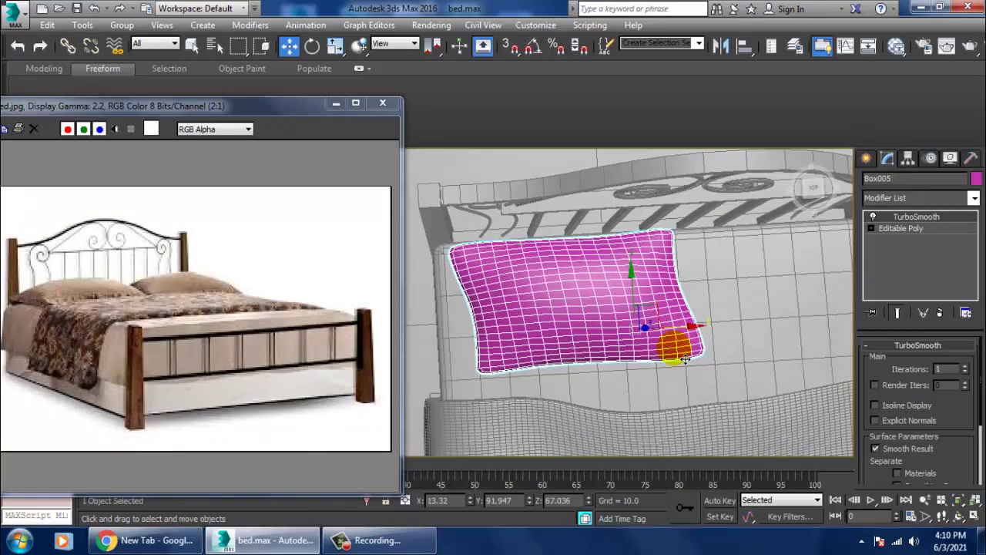
{"action": "key", "text": "e"}
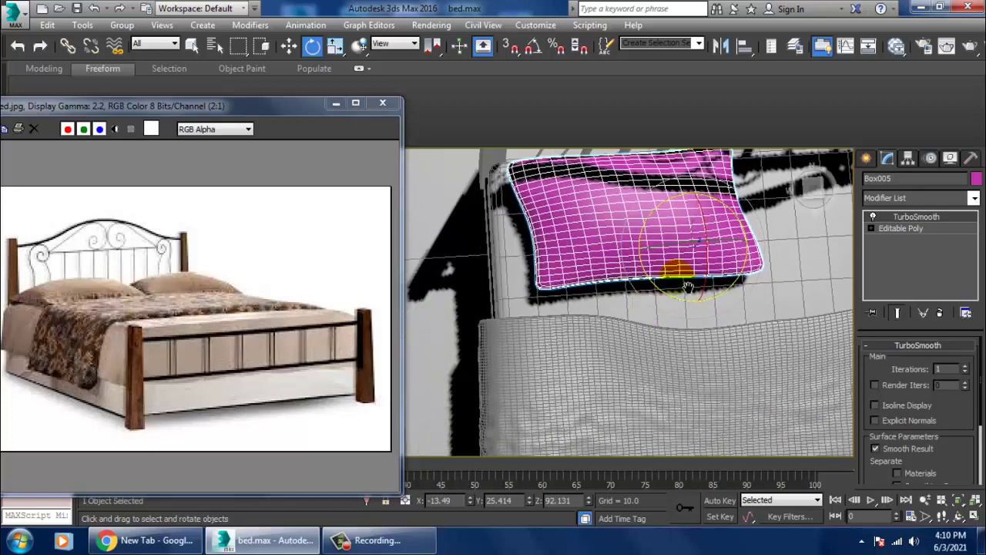
{"action": "scroll", "coordinate": [663, 324], "scroll_direction": "down", "scroll_amount": 3}
{"action": "scroll", "coordinate": [652, 356], "scroll_direction": "down", "scroll_amount": 4}
{"action": "mouse_move", "coordinate": [668, 329]}
{"action": "middle_mouse_down", "text": "alt"}
{"action": "mouse_move", "coordinate": [690, 249]}
{"action": "mouse_move", "coordinate": [601, 262]}
{"action": "middle_mouse_up", "text": "alt"}
{"action": "key", "text": "r"}
{"action": "scroll", "coordinate": [570, 312], "scroll_direction": "up", "scroll_amount": 3}
{"action": "scroll", "coordinate": [640, 306], "scroll_direction": "up", "scroll_amount": 2}
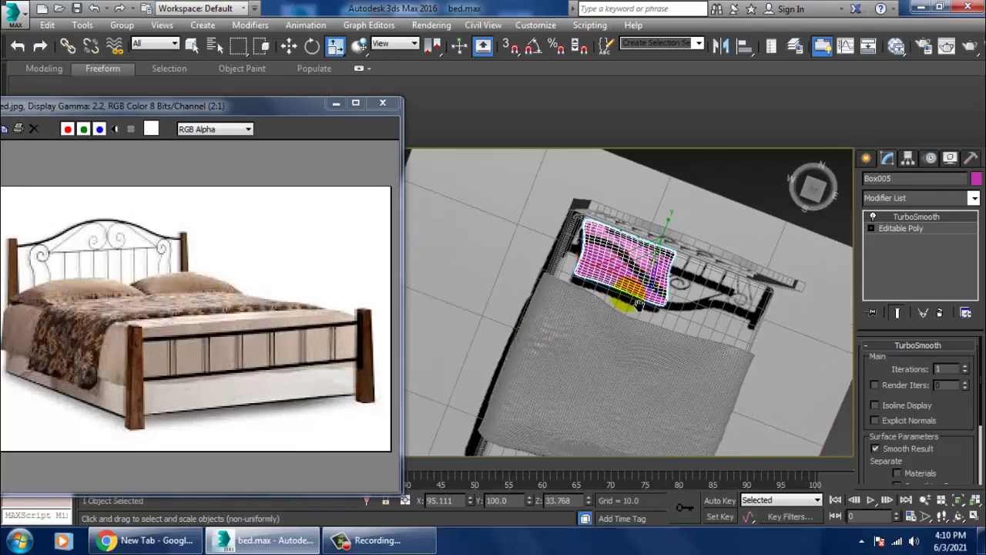
{"action": "mouse_move", "coordinate": [640, 306]}
{"action": "middle_mouse_down", "text": "alt"}
{"action": "mouse_move", "coordinate": [567, 270]}
{"action": "mouse_move", "coordinate": [704, 226]}
{"action": "middle_mouse_up", "text": "alt"}
- Turn and nudge the pillow into place by the headboard, then drag out a copy toward the left
{"action": "key", "text": "w"}
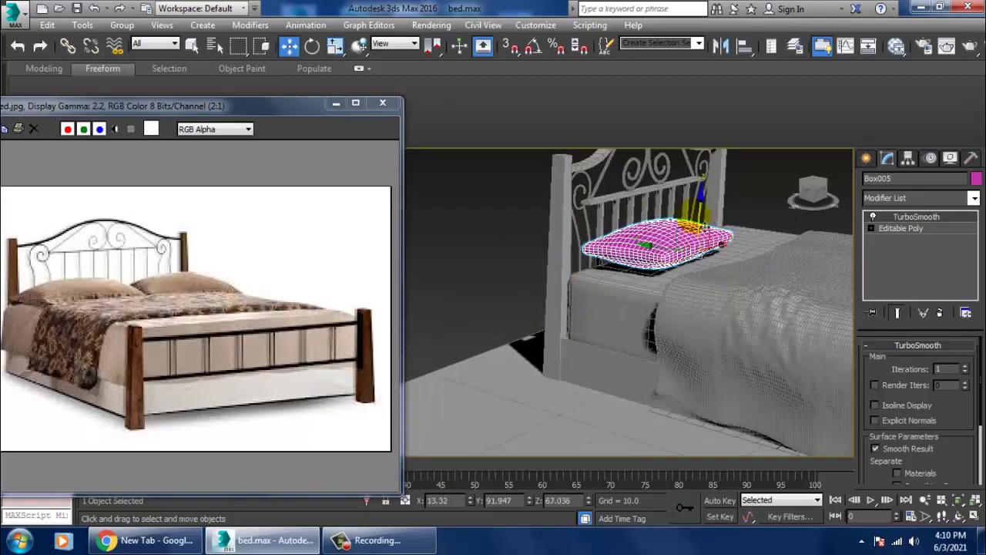
{"action": "middle_click_drag", "start_coordinate": [712, 224], "coordinate": [624, 303], "text": "alt"}
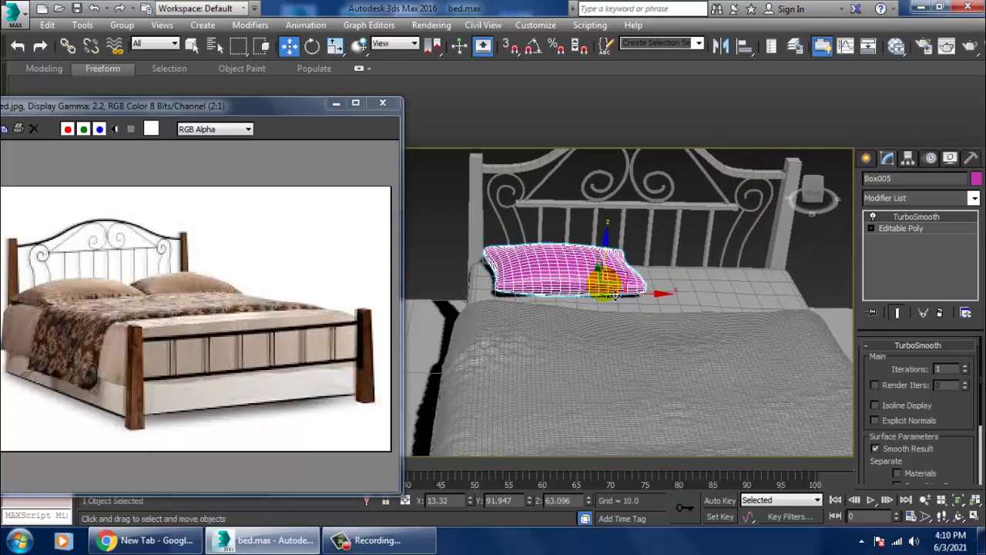
{"action": "key", "text": "e"}
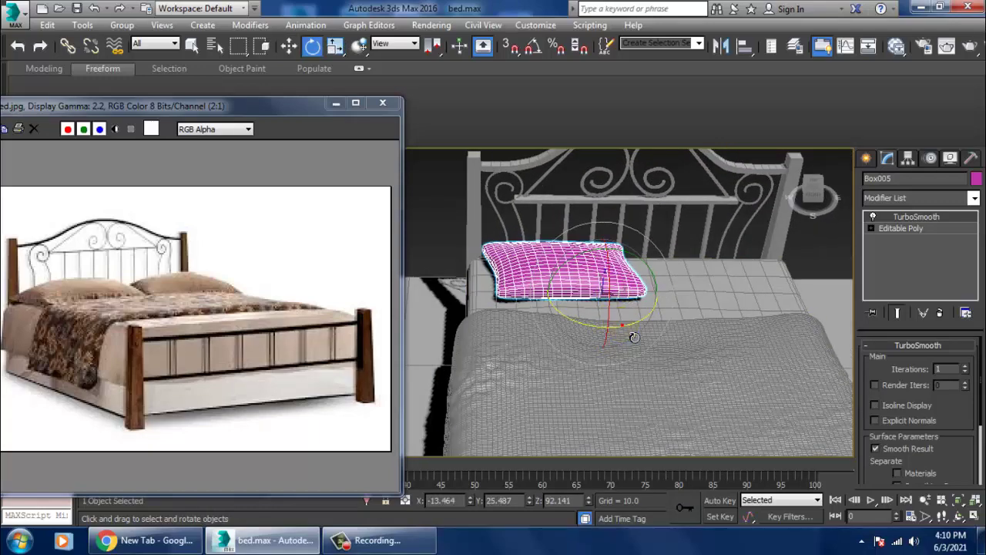
{"action": "left_click_drag", "start_coordinate": [633, 336], "coordinate": [628, 340]}
{"action": "middle_click_drag", "start_coordinate": [628, 340], "coordinate": [643, 308], "text": "alt"}
{"action": "key", "text": "w"}
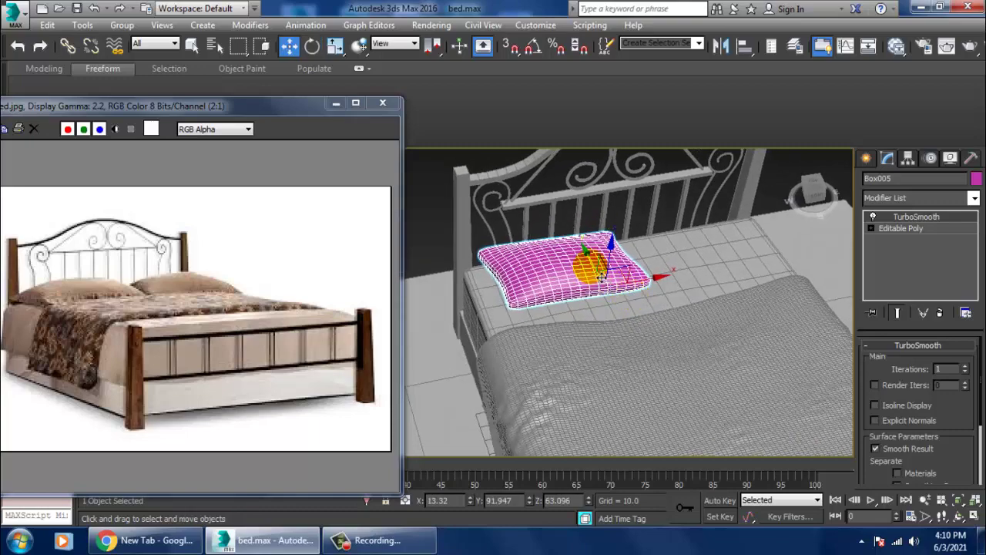
{"action": "left_click_drag", "start_coordinate": [601, 276], "coordinate": [604, 254]}
{"action": "middle_click_drag", "start_coordinate": [603, 254], "coordinate": [582, 323], "text": "alt"}
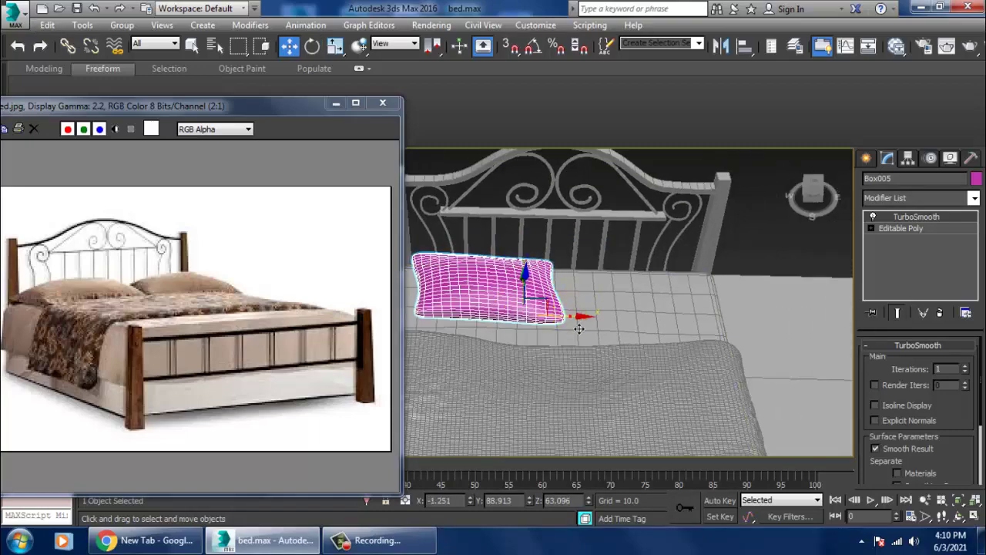
{"action": "mouse_move", "coordinate": [580, 329]}
{"action": "left_mouse_down"}
{"action": "mouse_move", "coordinate": [574, 319]}
{"action": "mouse_move", "coordinate": [718, 323]}
{"action": "left_mouse_up"}
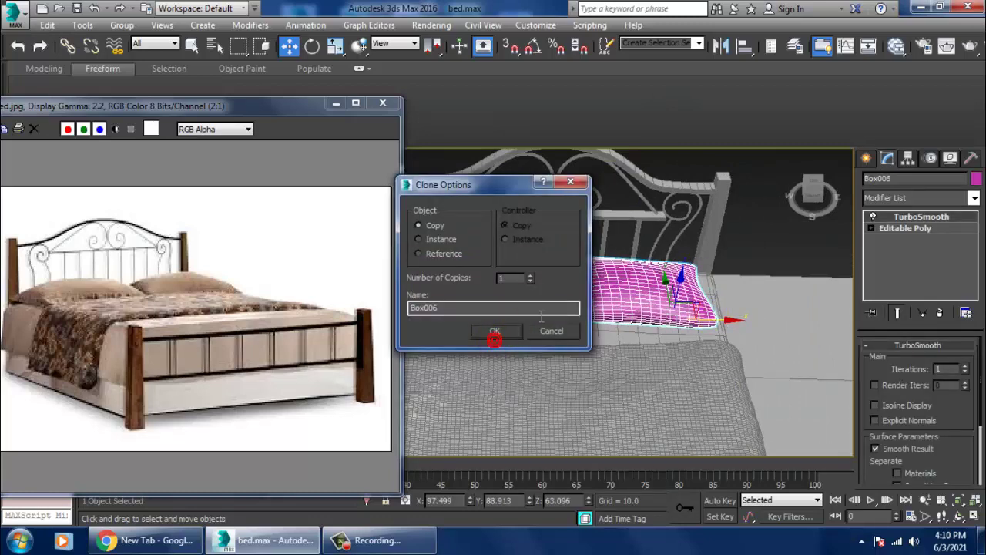
- Confirm the pillow copy Box006 and raise both pillows slightly above the mattress
{"action": "left_click", "coordinate": [495, 331]}
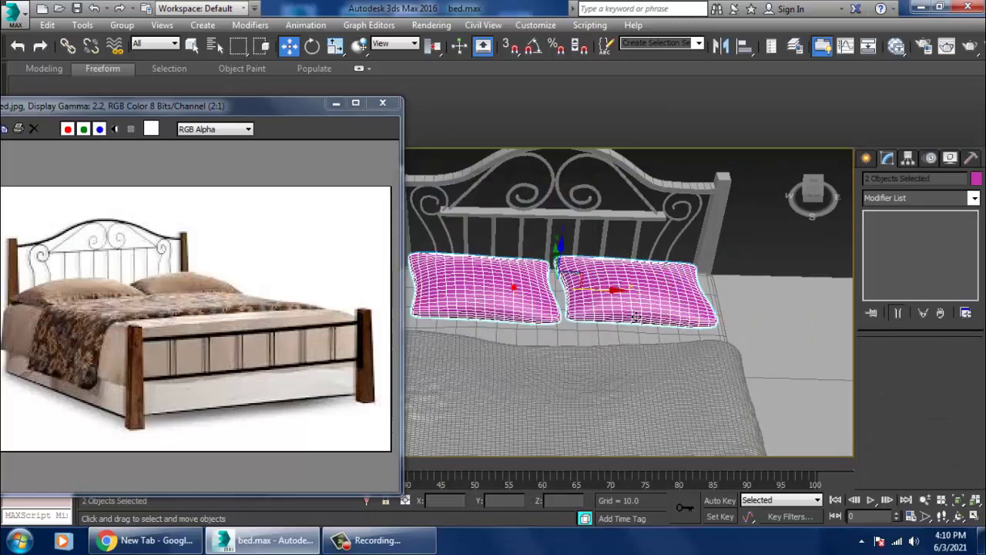
{"action": "middle_click_drag", "start_coordinate": [609, 297], "coordinate": [623, 287], "text": "alt"}
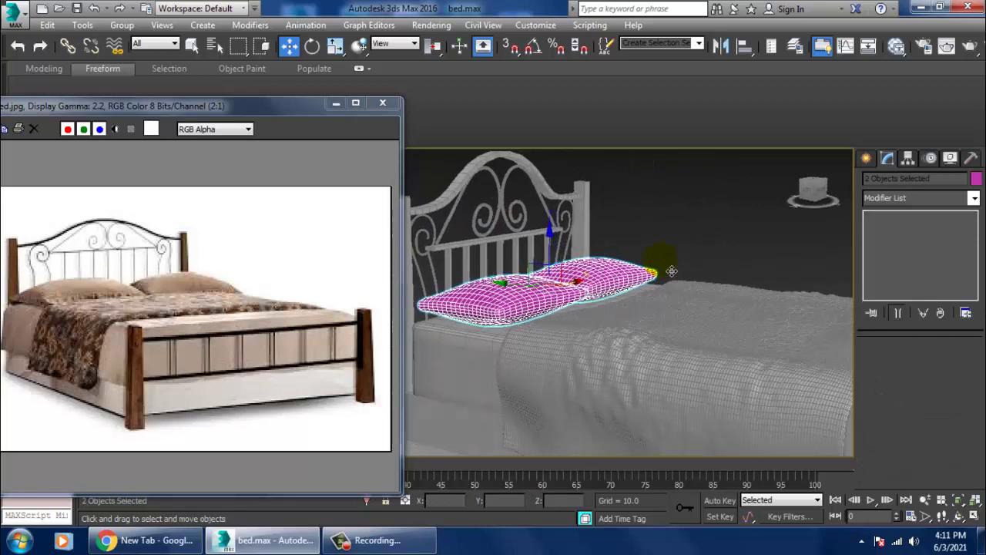
{"action": "left_click_drag", "start_coordinate": [557, 266], "coordinate": [560, 255]}
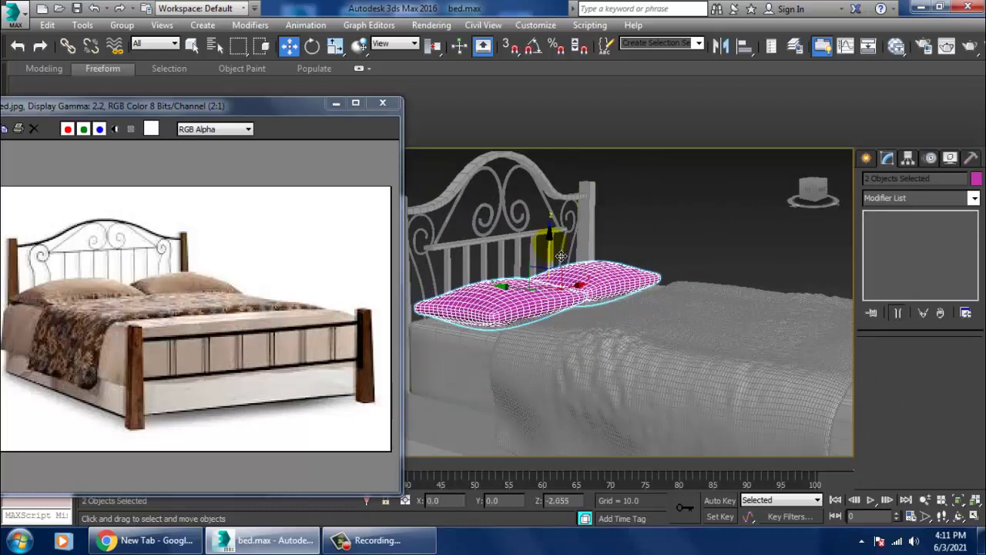
{"action": "left_click", "coordinate": [647, 239]}
{"action": "key", "text": "shift+z"}
- Select the two pillows and then every part of the bed
{"action": "left_click_drag", "start_coordinate": [511, 195], "coordinate": [758, 317]}
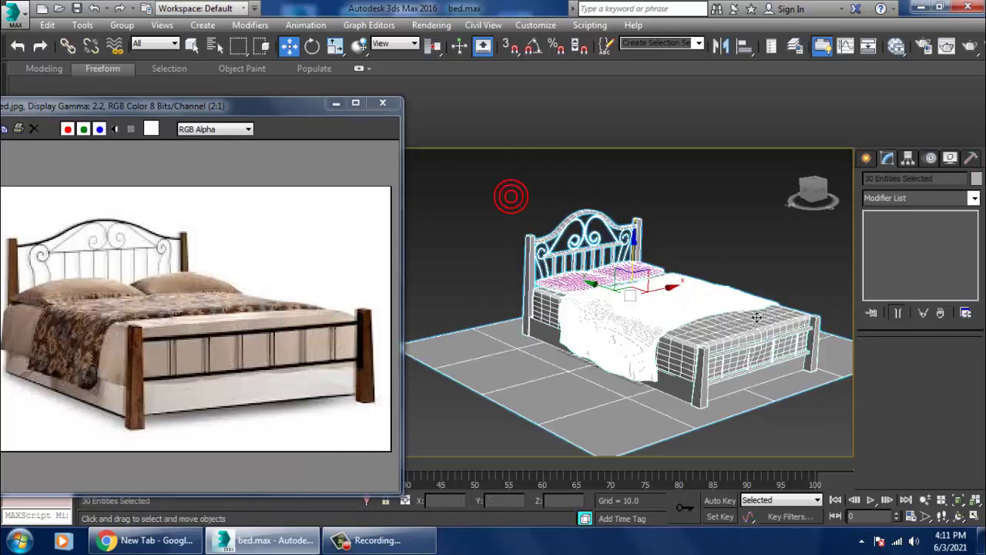
{"action": "key", "text": "shift+z"}
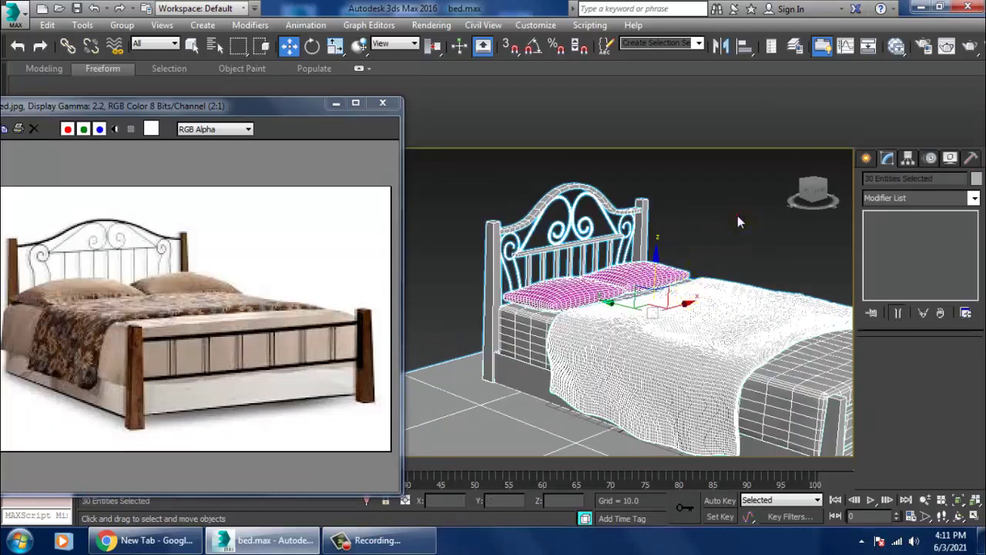
{"action": "left_click", "coordinate": [737, 215]}
{"action": "left_click", "coordinate": [636, 276]}
{"action": "left_click", "coordinate": [577, 300], "text": "ctrl"}
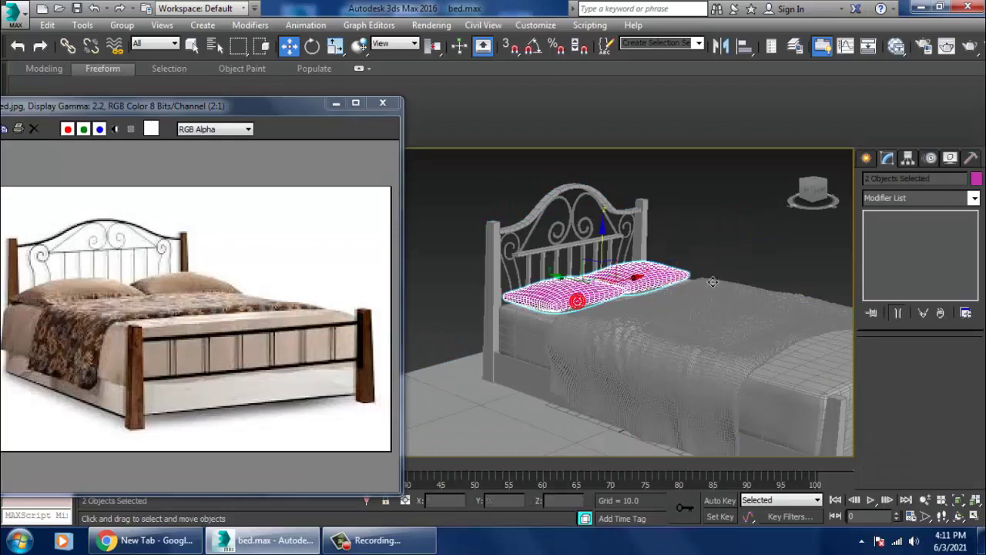
{"action": "left_click_drag", "start_coordinate": [846, 369], "coordinate": [848, 368]}
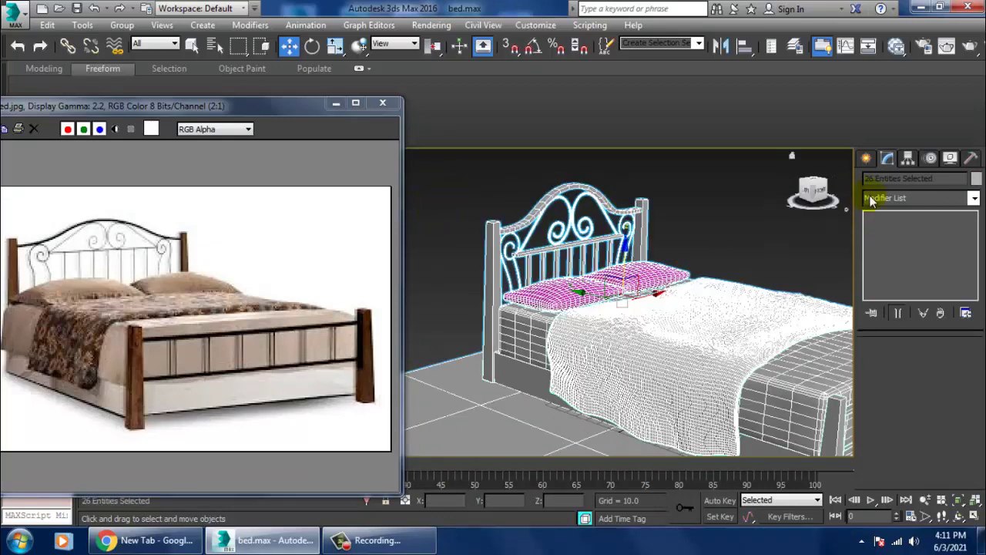
- Give the bed a grey object colour and close the reference image viewer
{"action": "left_click", "coordinate": [976, 178]}
{"action": "left_click", "coordinate": [565, 349]}
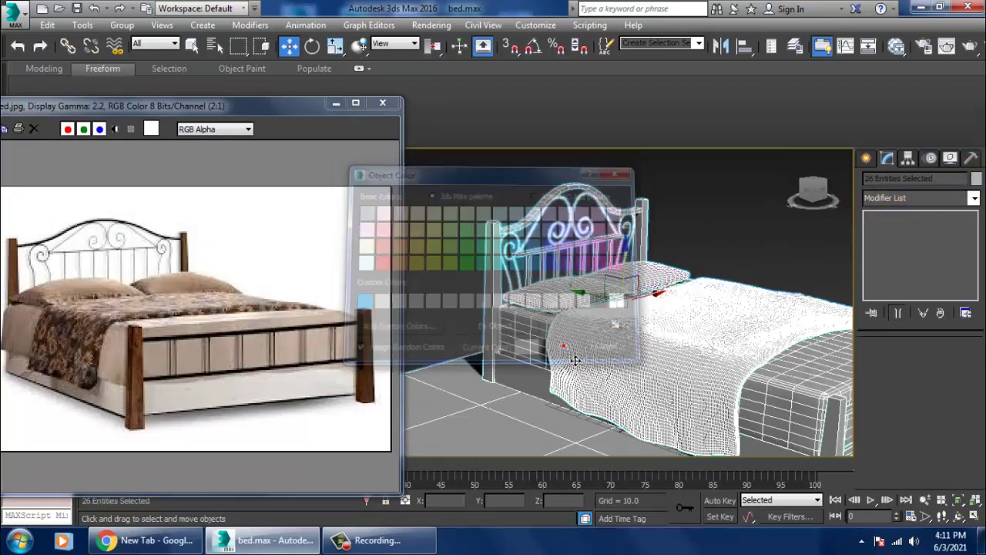
{"action": "left_click", "coordinate": [382, 102]}
{"action": "scroll", "coordinate": [550, 282], "scroll_direction": "down", "scroll_amount": 3}
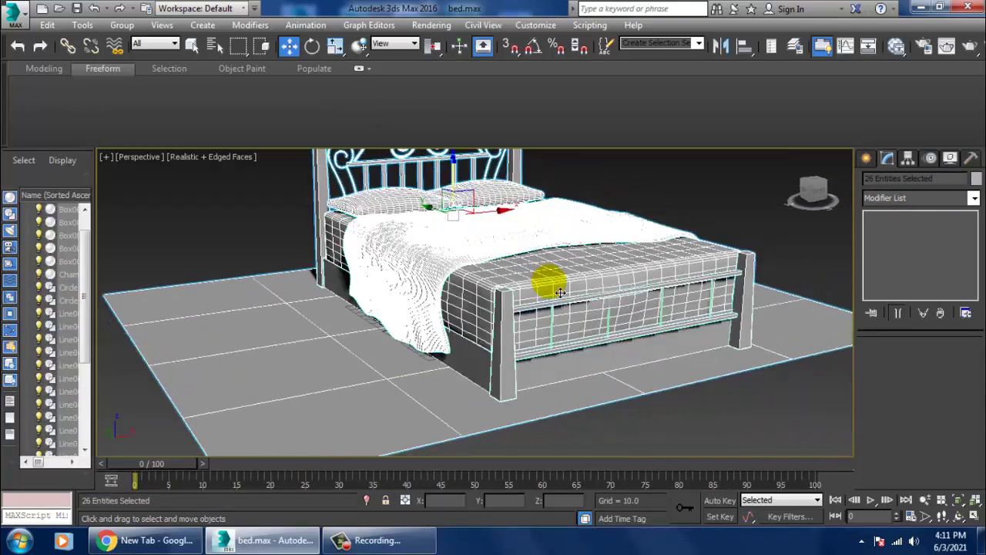
{"action": "scroll", "coordinate": [562, 342], "scroll_direction": "down", "scroll_amount": 3}
{"action": "scroll", "coordinate": [392, 232], "scroll_direction": "down", "scroll_amount": 2}
- Enlarge Plane001 and shift it left, then Shift-drag a copy of the bed leftward
{"action": "left_click", "coordinate": [675, 361]}
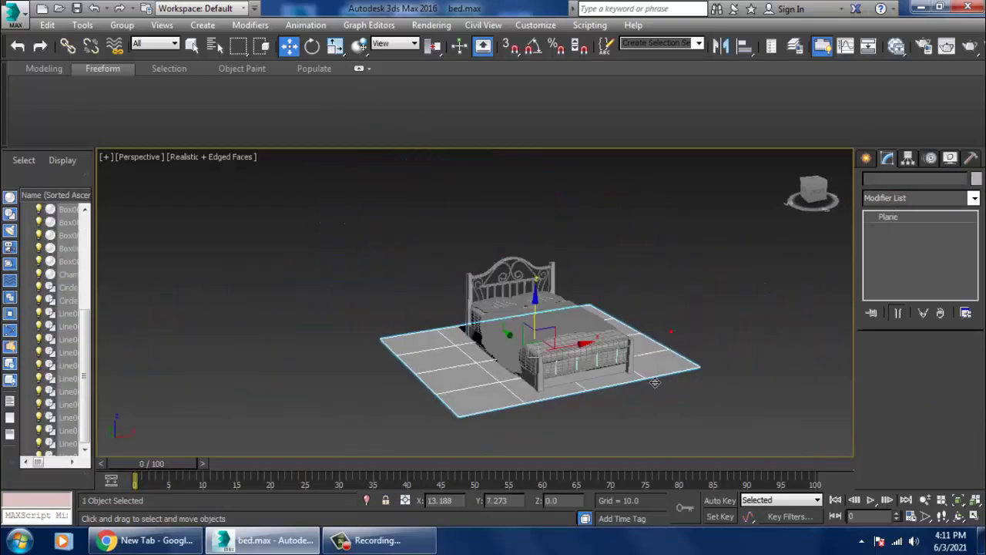
{"action": "key", "text": "r"}
{"action": "left_click_drag", "start_coordinate": [528, 345], "coordinate": [509, 336]}
{"action": "key", "text": "w"}
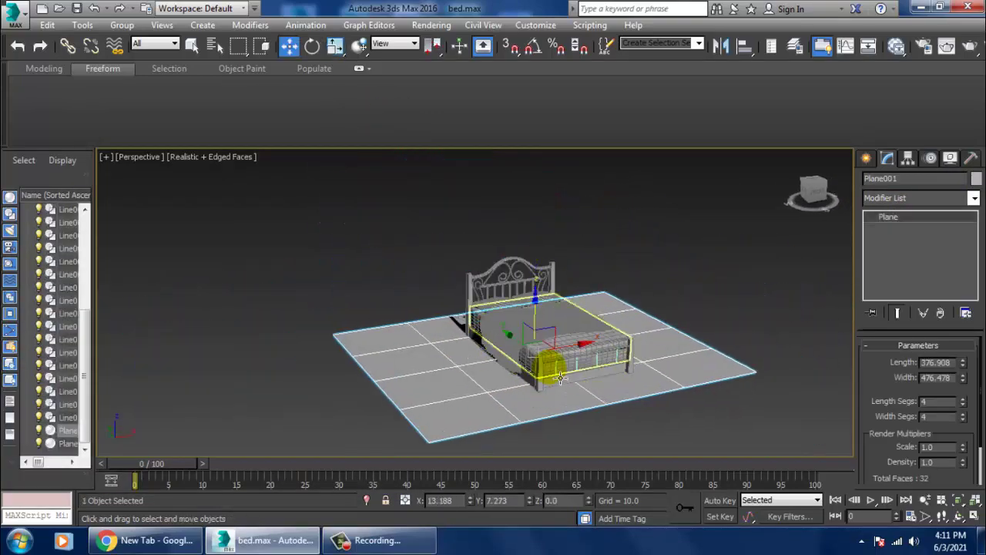
{"action": "left_click_drag", "start_coordinate": [591, 356], "coordinate": [558, 360]}
{"action": "left_click_drag", "start_coordinate": [431, 210], "coordinate": [731, 451]}
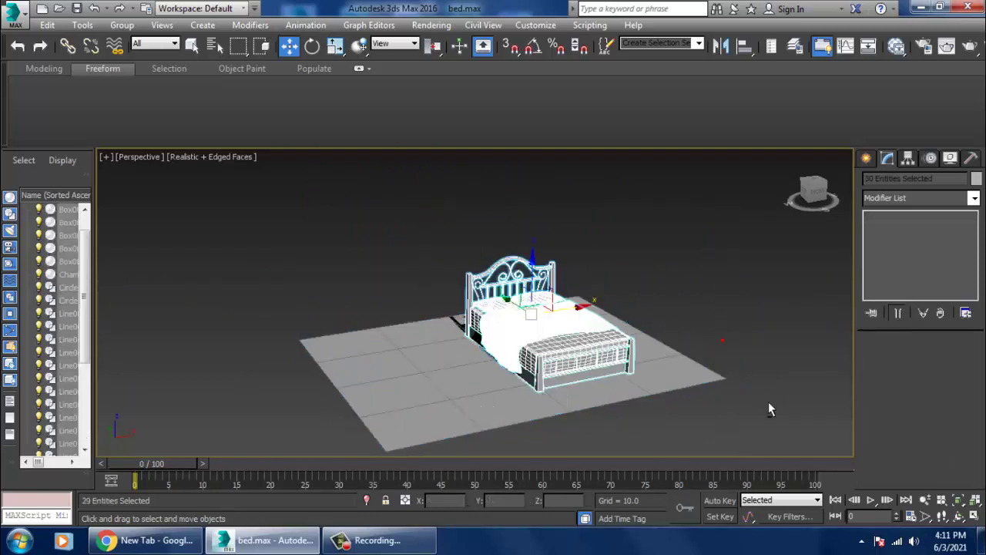
{"action": "mouse_move", "coordinate": [586, 322]}
{"action": "left_mouse_down", "text": "shift"}
{"action": "mouse_move", "coordinate": [488, 351]}
{"action": "mouse_move", "coordinate": [475, 339]}
{"action": "left_mouse_up", "text": "shift"}
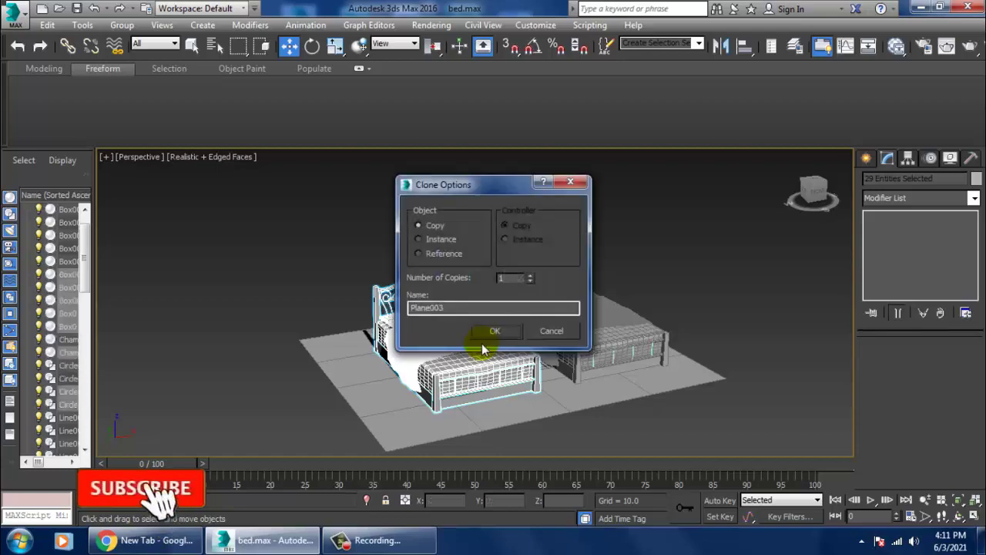
- Confirm the bed copy, select both beds and open the Slate Material Editor
{"action": "left_click", "coordinate": [493, 331]}
{"action": "left_click_drag", "start_coordinate": [270, 179], "coordinate": [833, 430]}
{"action": "scroll", "coordinate": [606, 331], "scroll_direction": "up", "scroll_amount": 5}
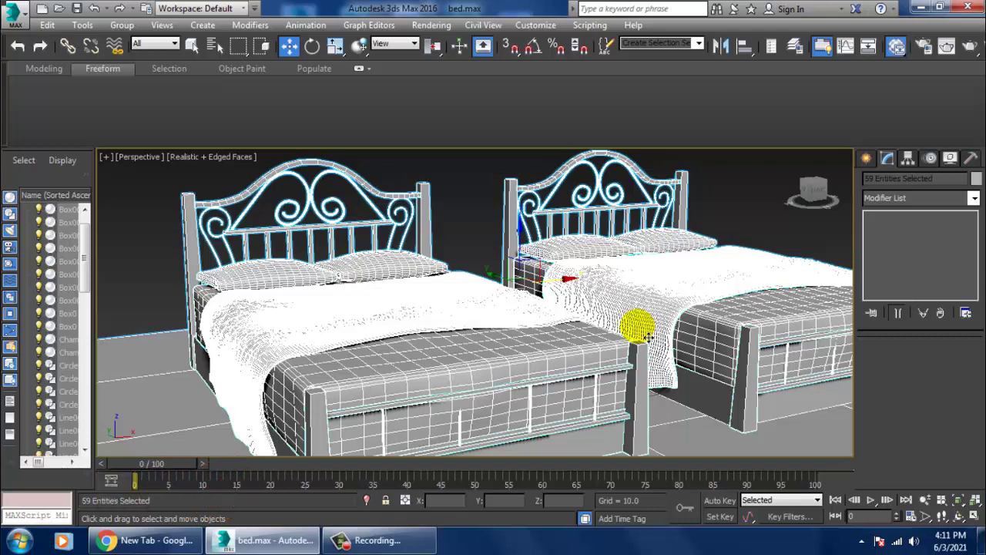
{"action": "key", "text": "m"}
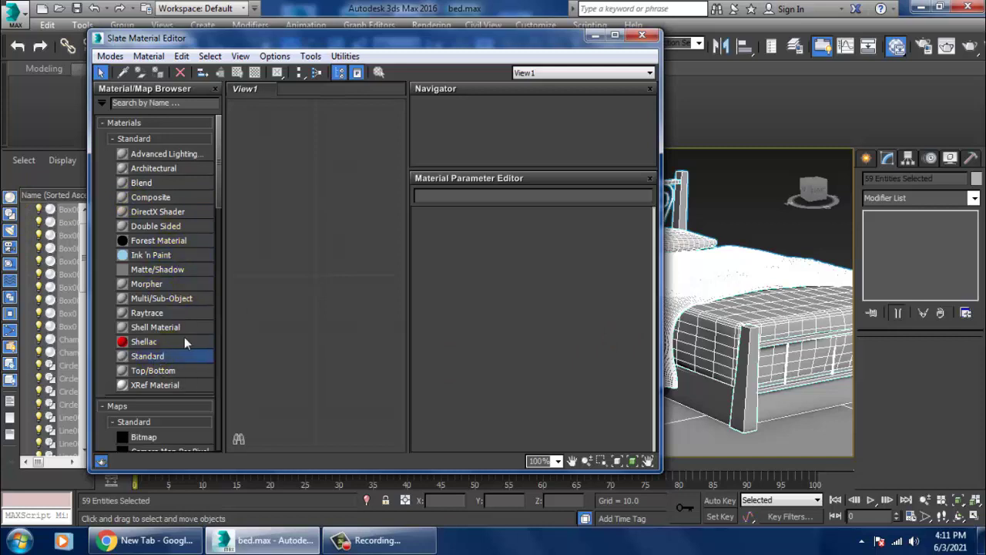
- Add a Standard material node, Material #25, and minimize the Slate Material Editor
{"action": "left_click_drag", "start_coordinate": [148, 356], "coordinate": [324, 211]}
{"action": "double_click", "coordinate": [322, 205]}
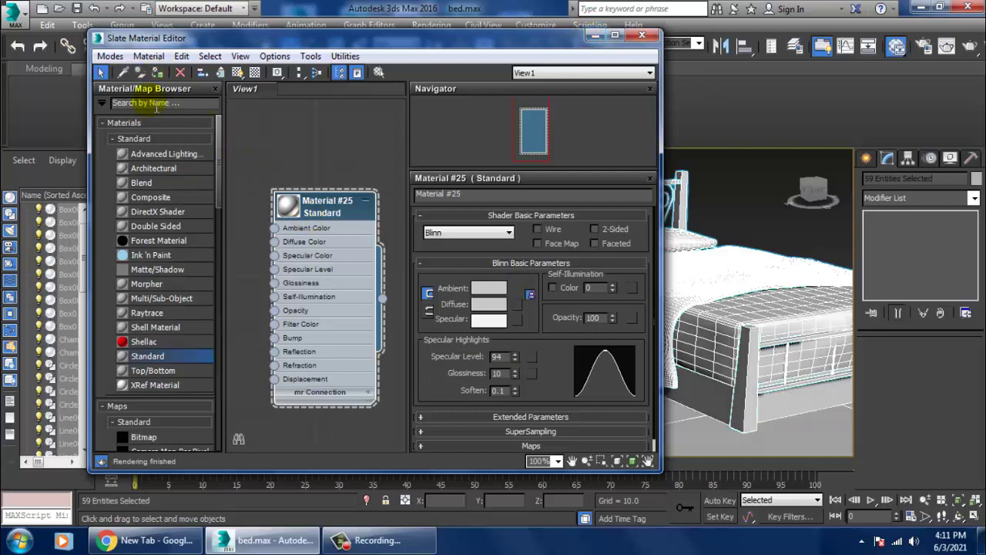
{"action": "left_click", "coordinate": [595, 36]}
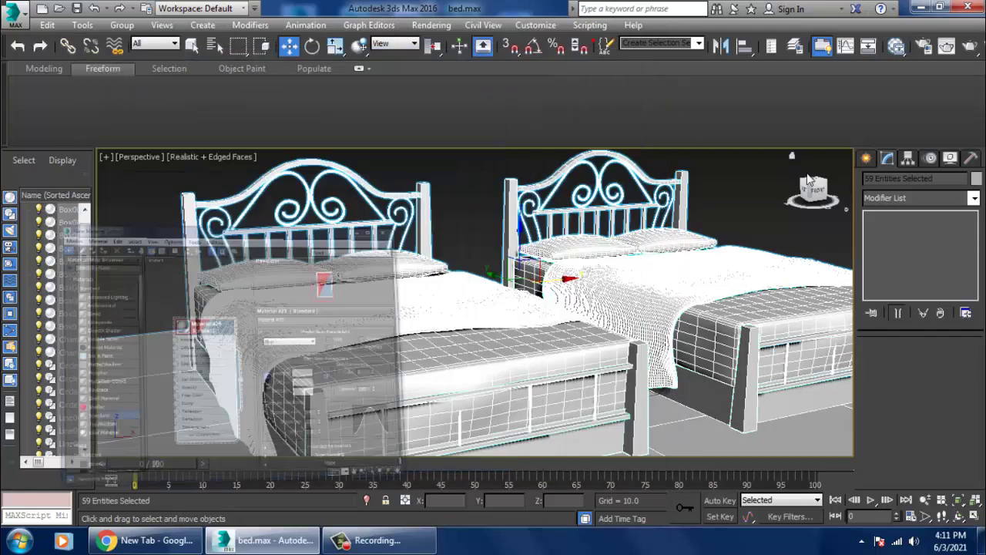
- Clear the selection, enter Expert Mode with Ctrl+X and toggle the Modeling ribbon
{"action": "left_click", "coordinate": [721, 194]}
{"action": "scroll", "coordinate": [599, 282], "scroll_direction": "down", "scroll_amount": 5}
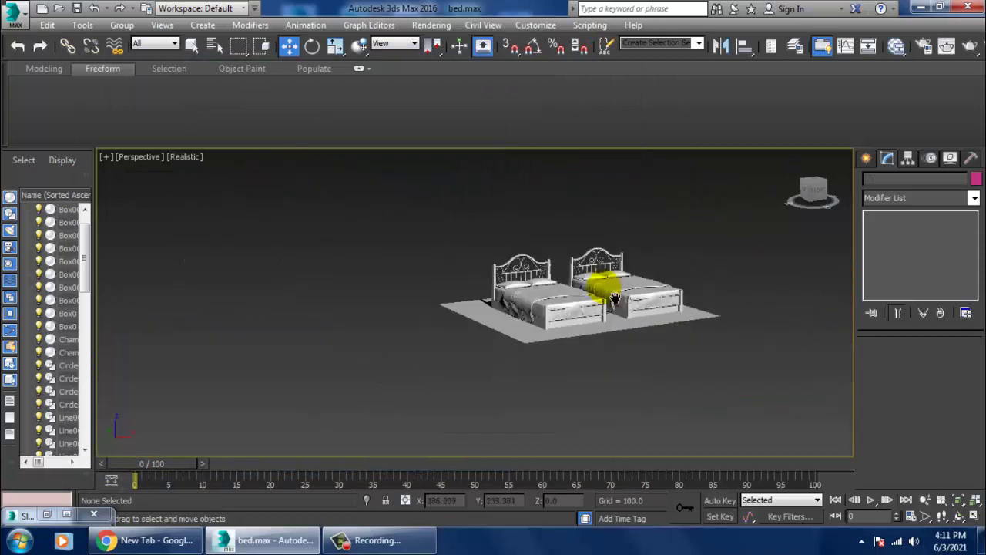
{"action": "scroll", "coordinate": [617, 293], "scroll_direction": "up", "scroll_amount": 4}
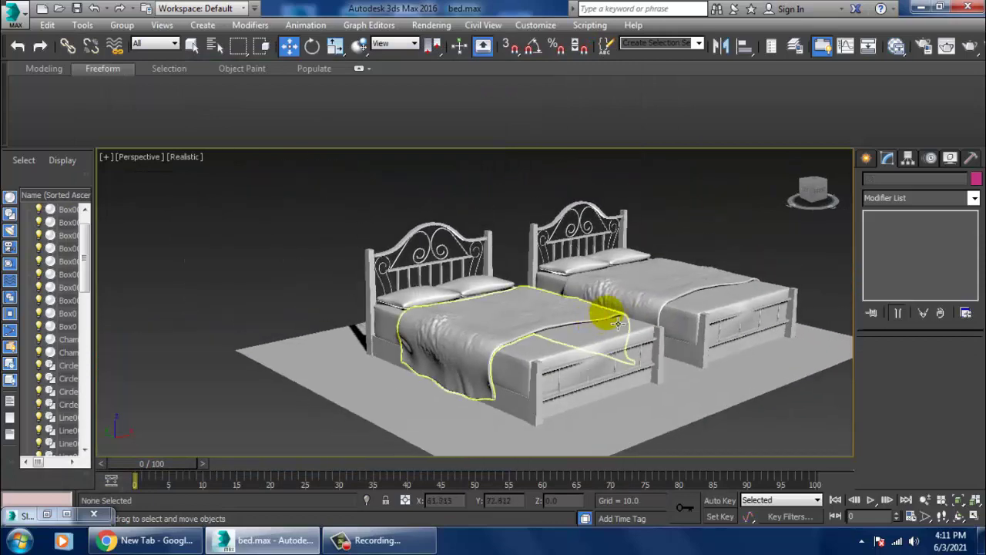
{"action": "key", "text": "ctrl+x"}
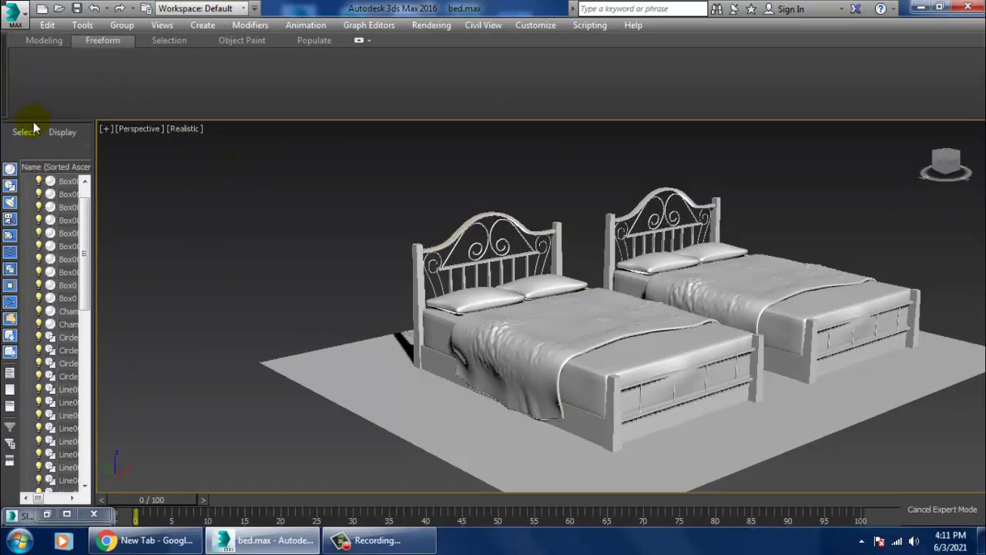
{"action": "left_click", "coordinate": [45, 42]}
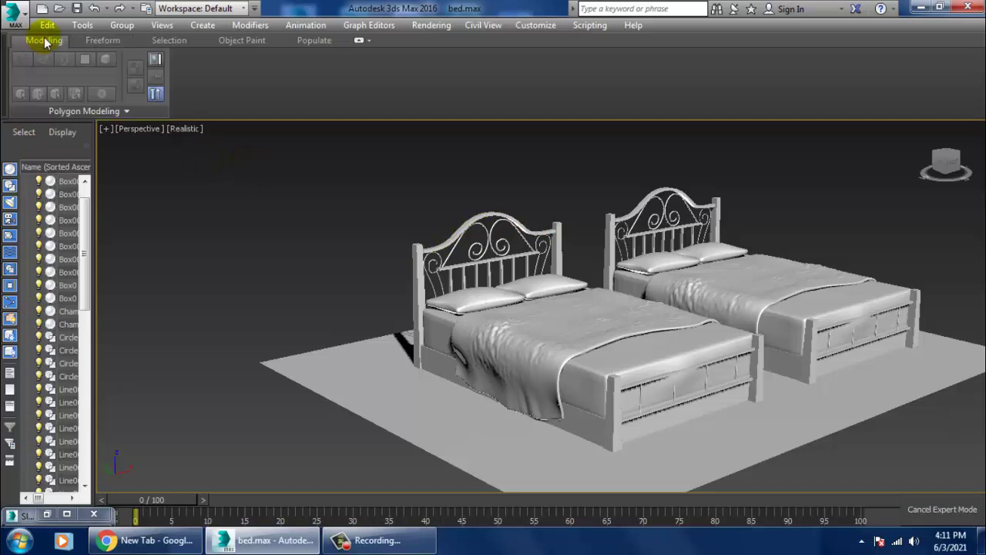
{"action": "left_click", "coordinate": [42, 43]}
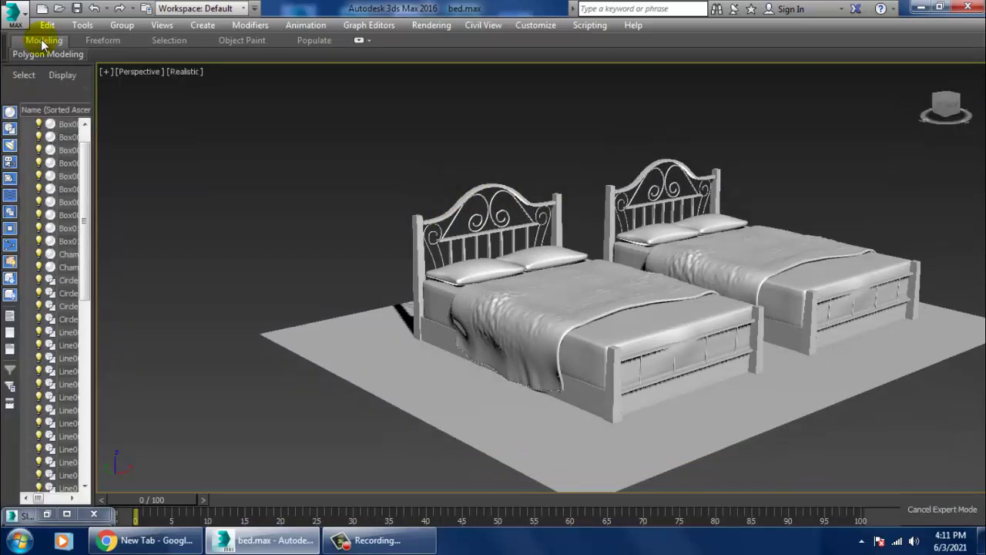
{"action": "scroll", "coordinate": [585, 250], "scroll_direction": "down", "scroll_amount": 2}
{"action": "scroll", "coordinate": [594, 273], "scroll_direction": "up", "scroll_amount": 5}
- Orbit and zoom around the near bed to inspect its wrinkled bedspread and pillows
{"action": "middle_click_drag", "start_coordinate": [595, 273], "coordinate": [755, 303], "text": "alt"}
{"action": "left_click", "coordinate": [755, 303]}
{"action": "scroll", "coordinate": [675, 334], "scroll_direction": "down", "scroll_amount": 2}
{"action": "mouse_move", "coordinate": [676, 334]}
{"action": "middle_mouse_down", "text": "alt"}
{"action": "mouse_move", "coordinate": [638, 342]}
{"action": "mouse_move", "coordinate": [617, 370]}
{"action": "middle_mouse_up", "text": "alt"}
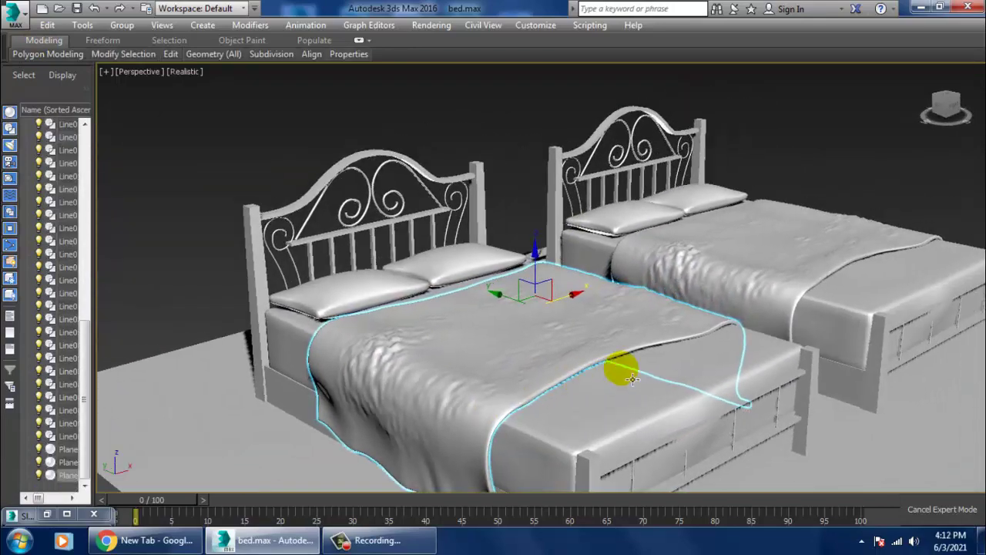
{"action": "scroll", "coordinate": [490, 293], "scroll_direction": "up", "scroll_amount": 2}
{"action": "left_click", "coordinate": [459, 255]}
{"action": "scroll", "coordinate": [568, 334], "scroll_direction": "down", "scroll_amount": 2}
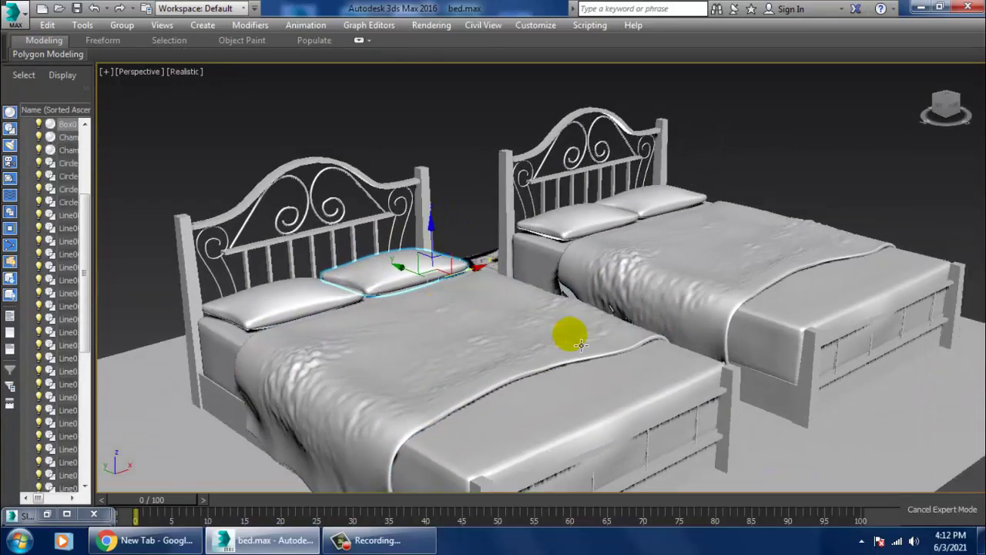
{"action": "middle_click_drag", "start_coordinate": [568, 334], "coordinate": [546, 321], "text": "alt"}
{"action": "scroll", "coordinate": [607, 347], "scroll_direction": "down", "scroll_amount": 2}
{"action": "mouse_move", "coordinate": [607, 347]}
{"action": "middle_mouse_down", "text": "alt"}
{"action": "mouse_move", "coordinate": [590, 342]}
{"action": "mouse_move", "coordinate": [634, 356]}
{"action": "mouse_move", "coordinate": [645, 342]}
{"action": "middle_mouse_up", "text": "alt"}
{"action": "scroll", "coordinate": [599, 346], "scroll_direction": "up", "scroll_amount": 3}
{"action": "scroll", "coordinate": [635, 356], "scroll_direction": "down", "scroll_amount": 3}
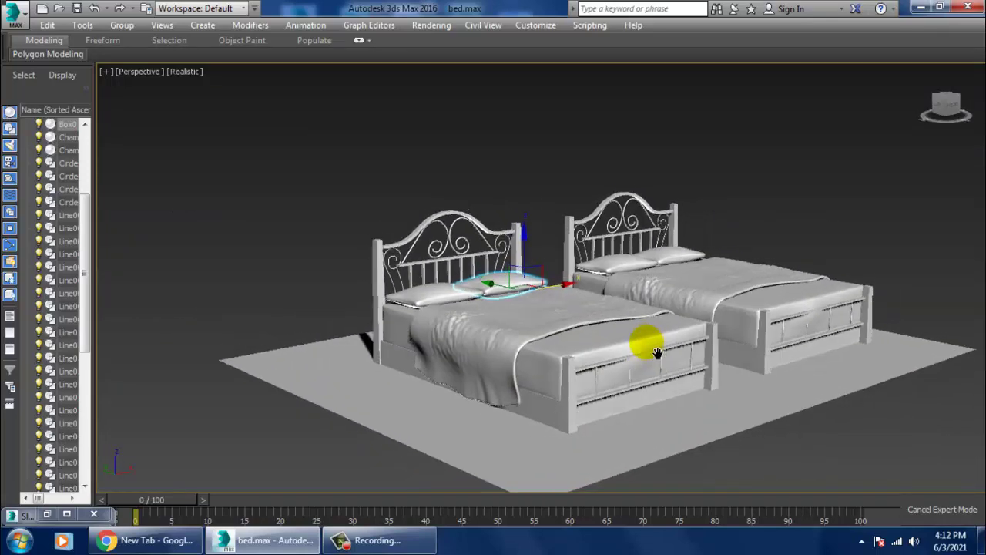
{"action": "scroll", "coordinate": [645, 342], "scroll_direction": "up", "scroll_amount": 3}
{"action": "scroll", "coordinate": [654, 342], "scroll_direction": "up", "scroll_amount": 1}
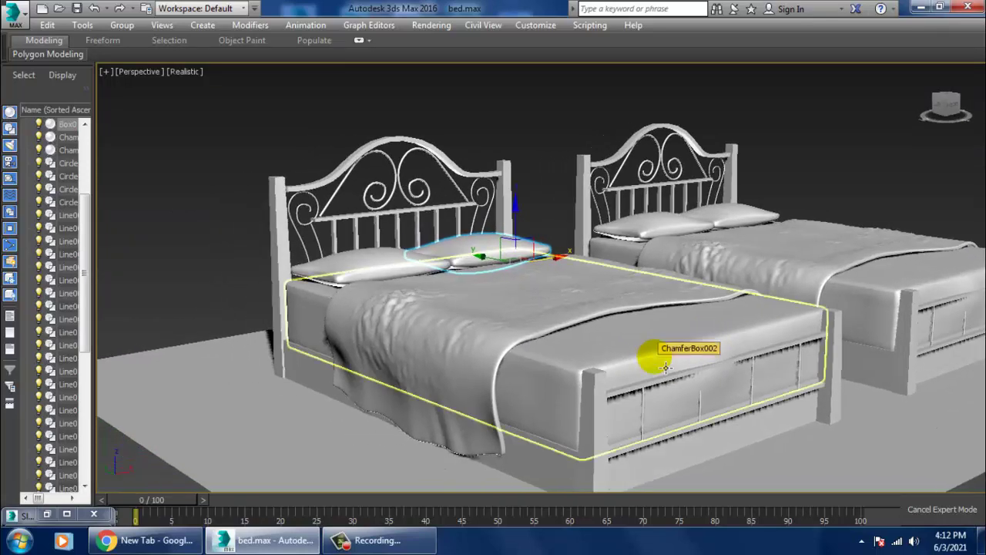